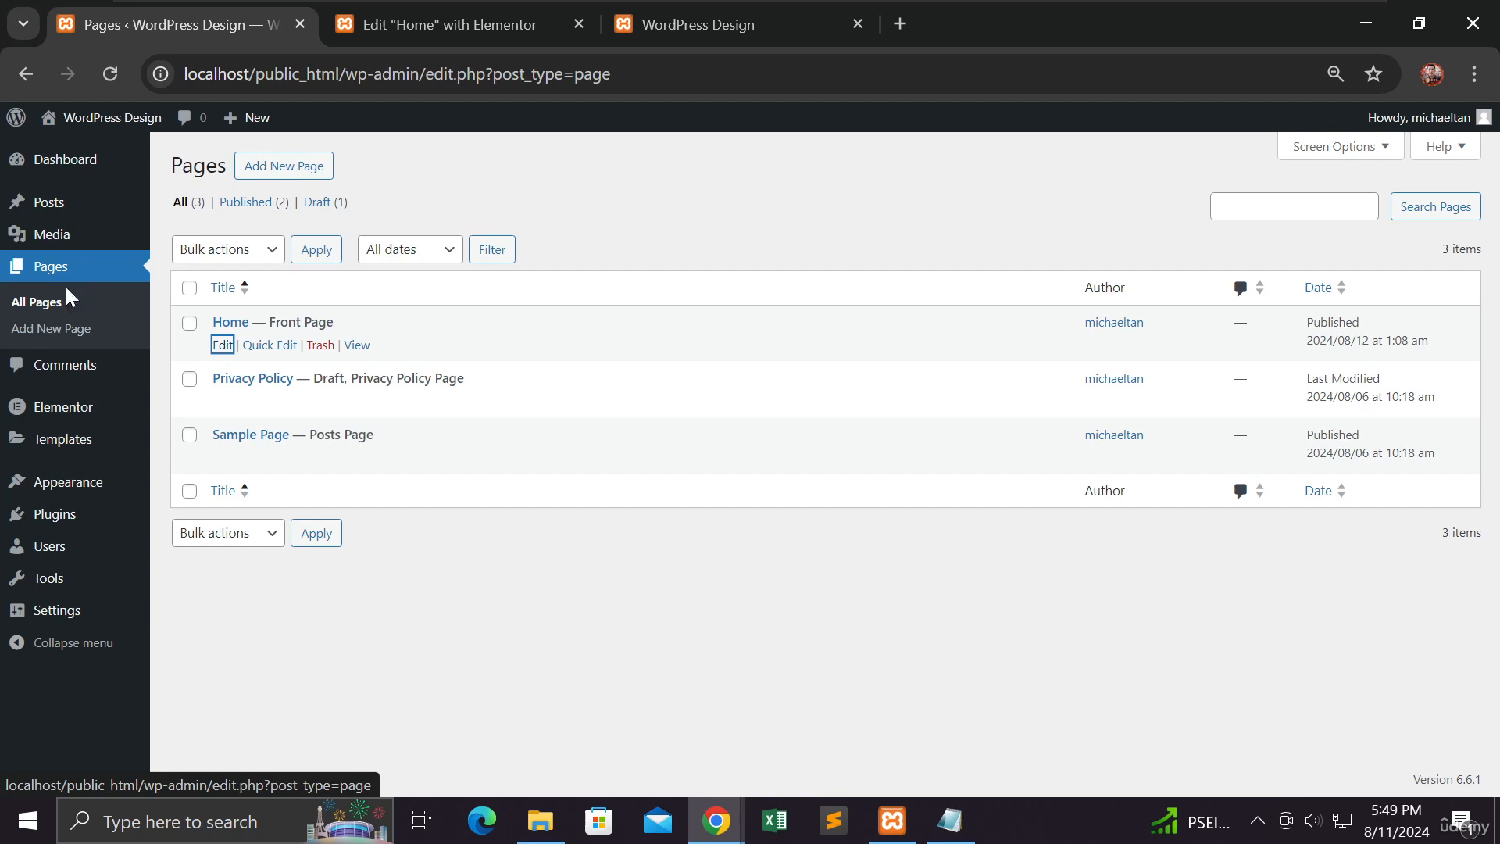
Step: Switch to the Home page's Elementor editor and delete all existing containers from the page
{"action": "mouse_move", "coordinate": [141, 201]}
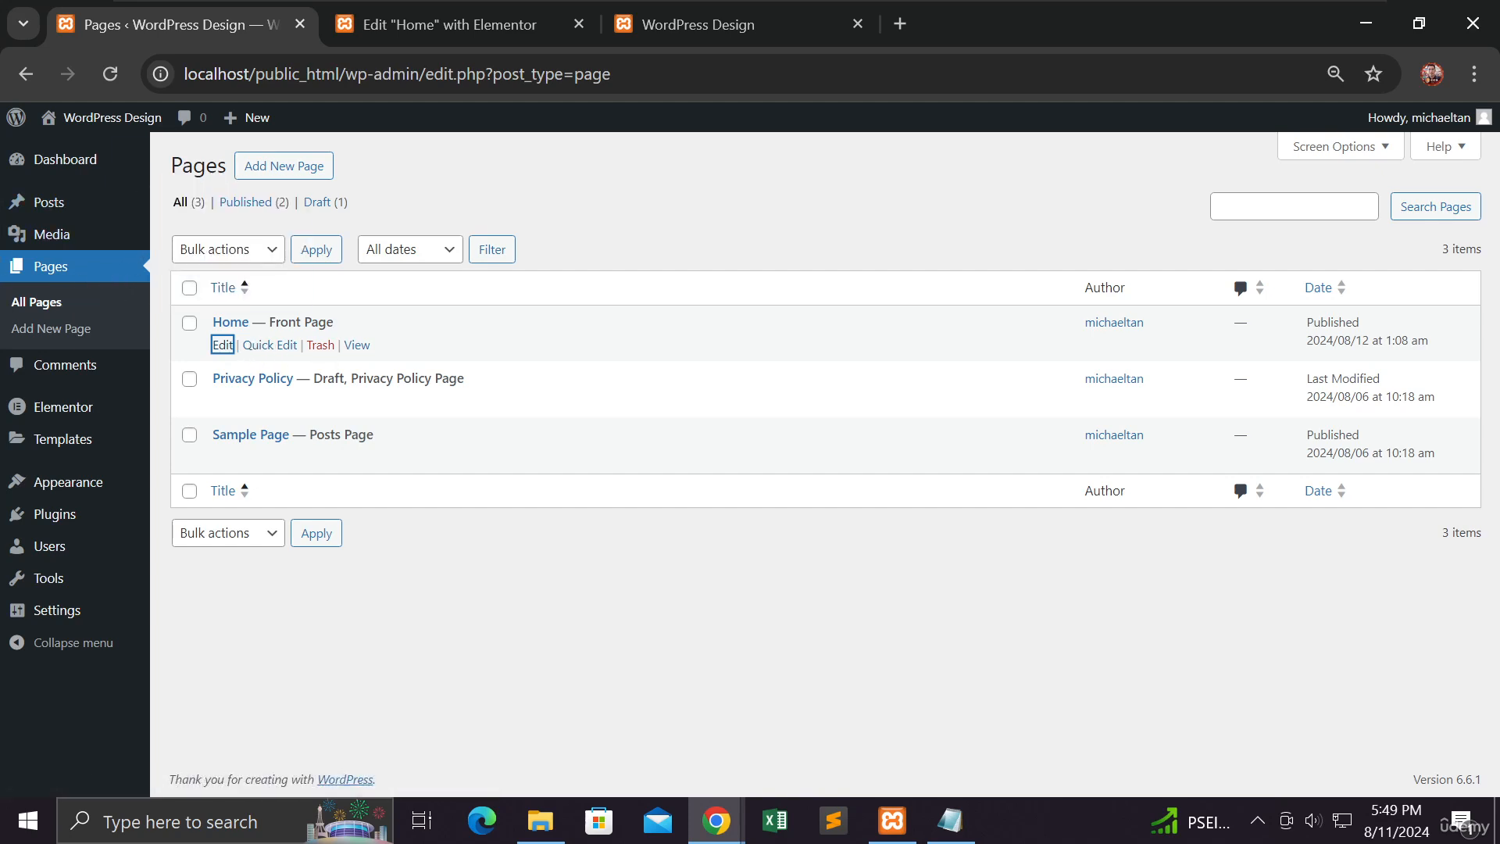
{"action": "left_click", "coordinate": [467, 25]}
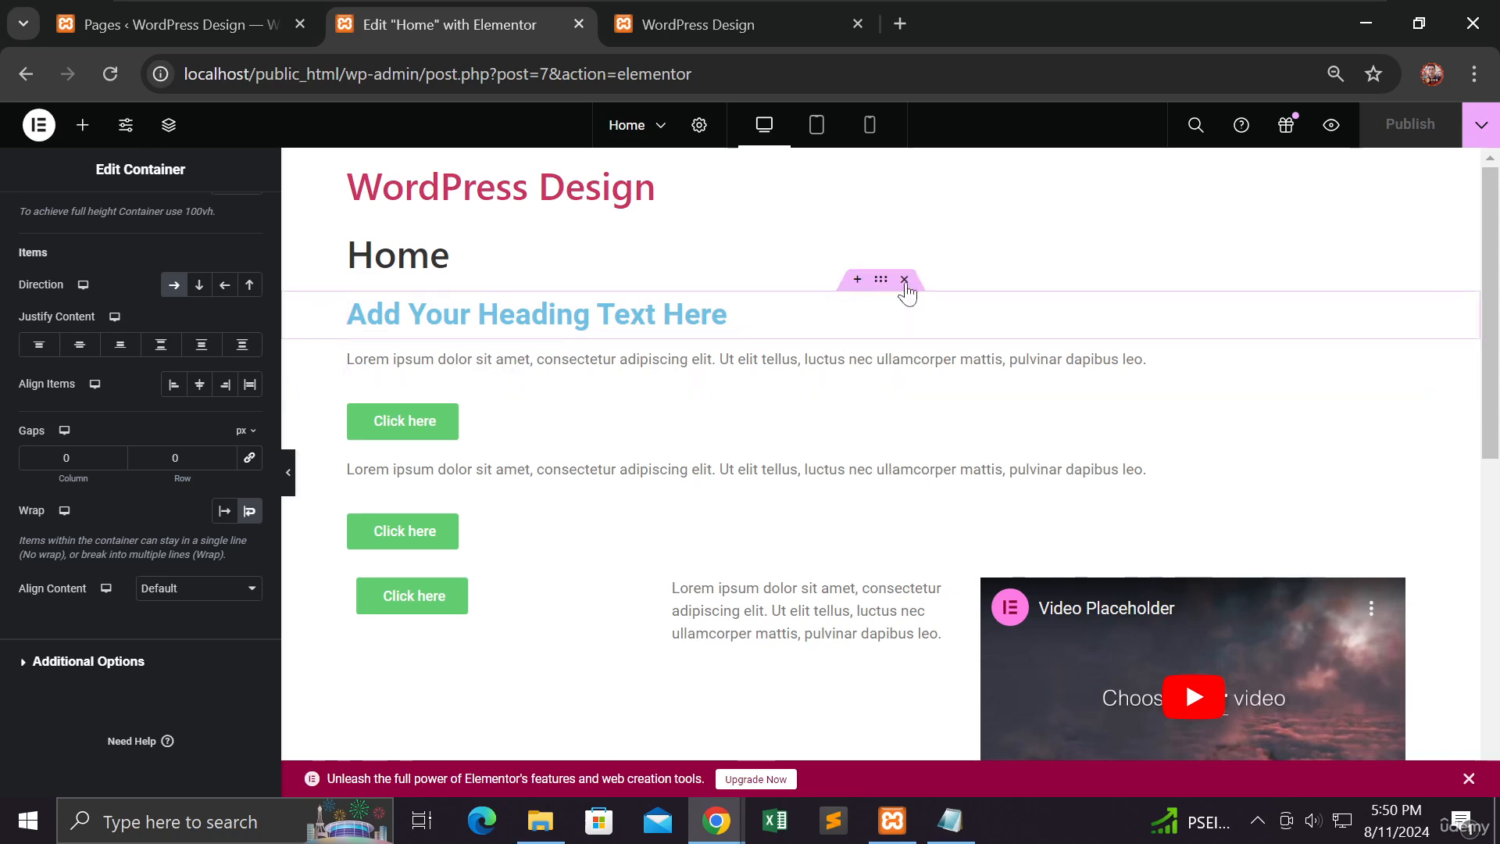
{"action": "left_click", "coordinate": [907, 284]}
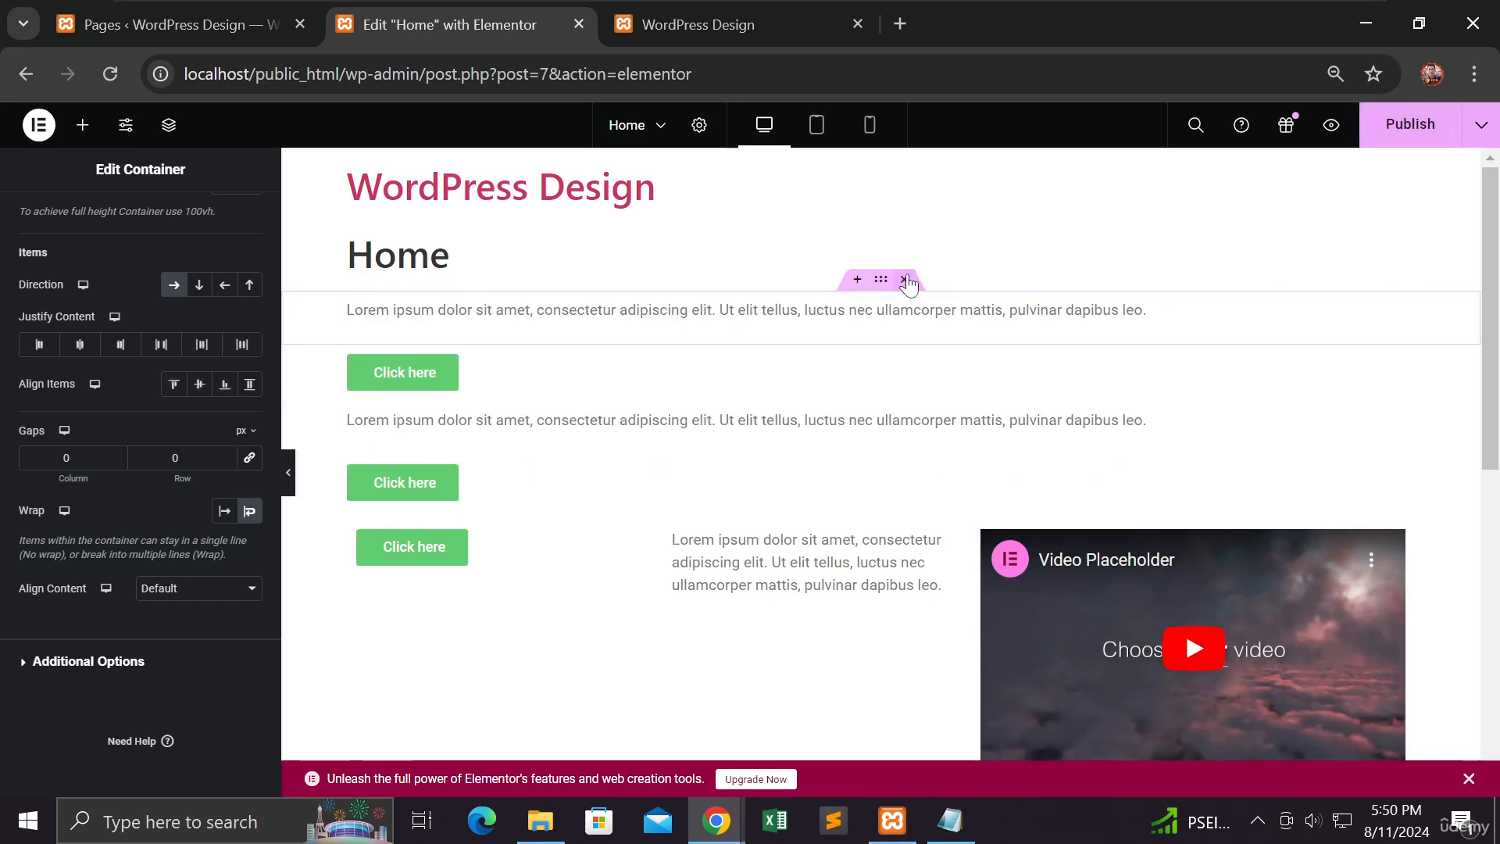
{"action": "left_click", "coordinate": [905, 280]}
{"action": "left_click", "coordinate": [904, 283]}
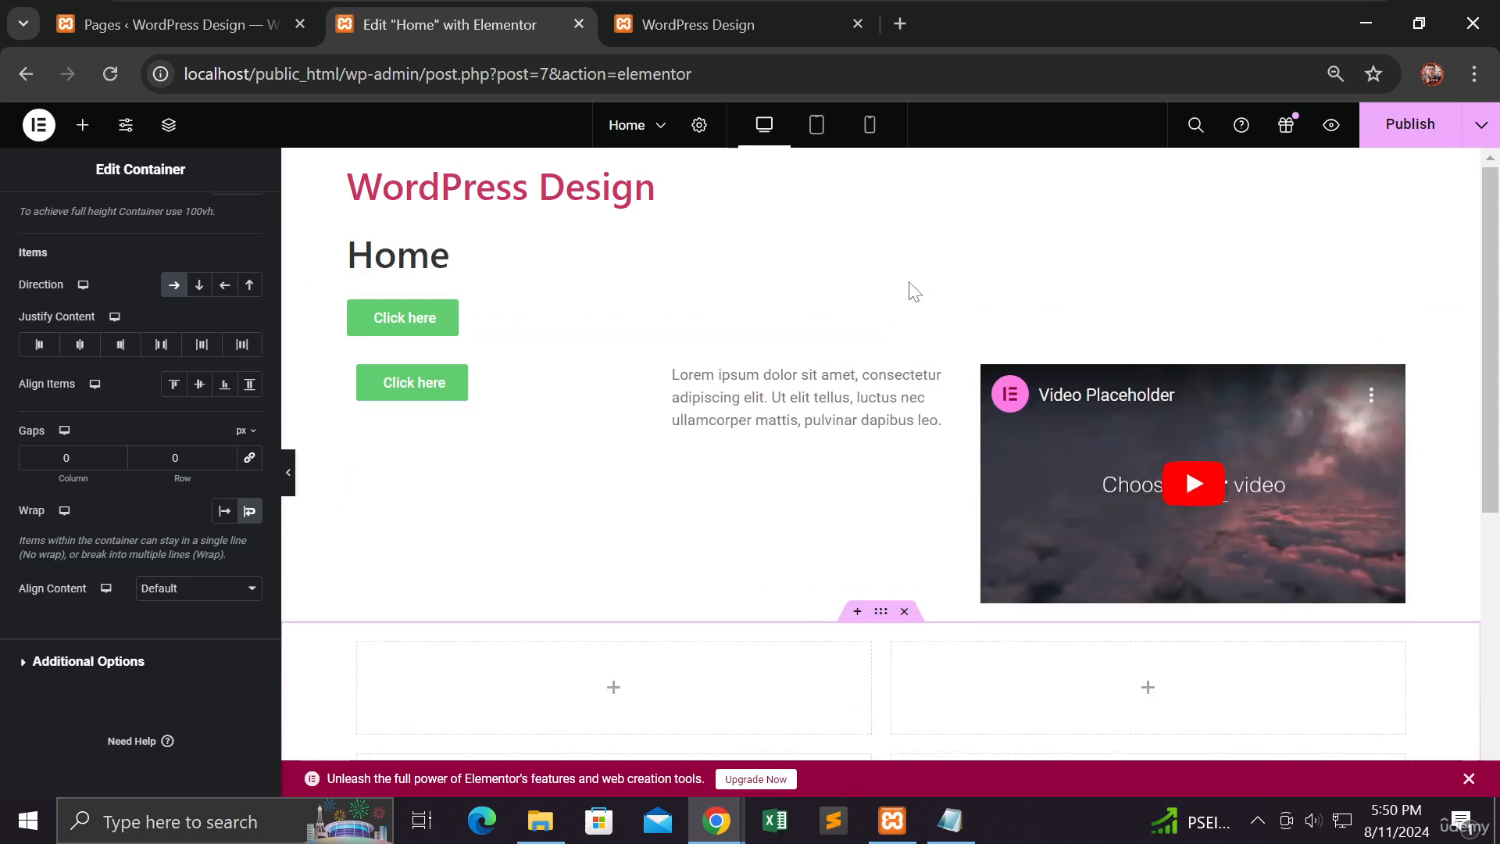
{"action": "left_click", "coordinate": [905, 281]}
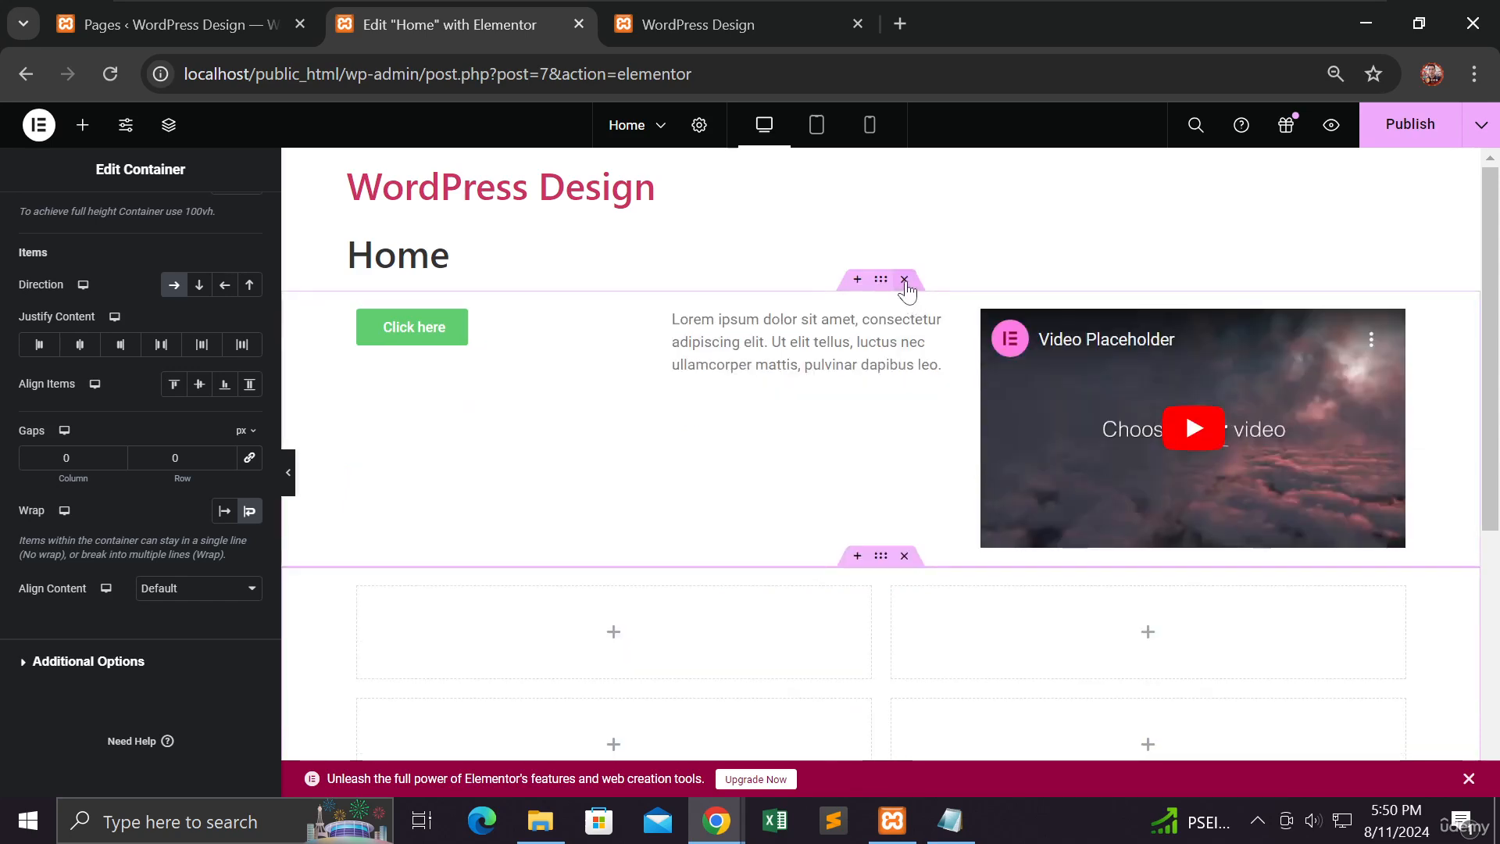
{"action": "left_click", "coordinate": [905, 282]}
{"action": "left_click", "coordinate": [905, 281]}
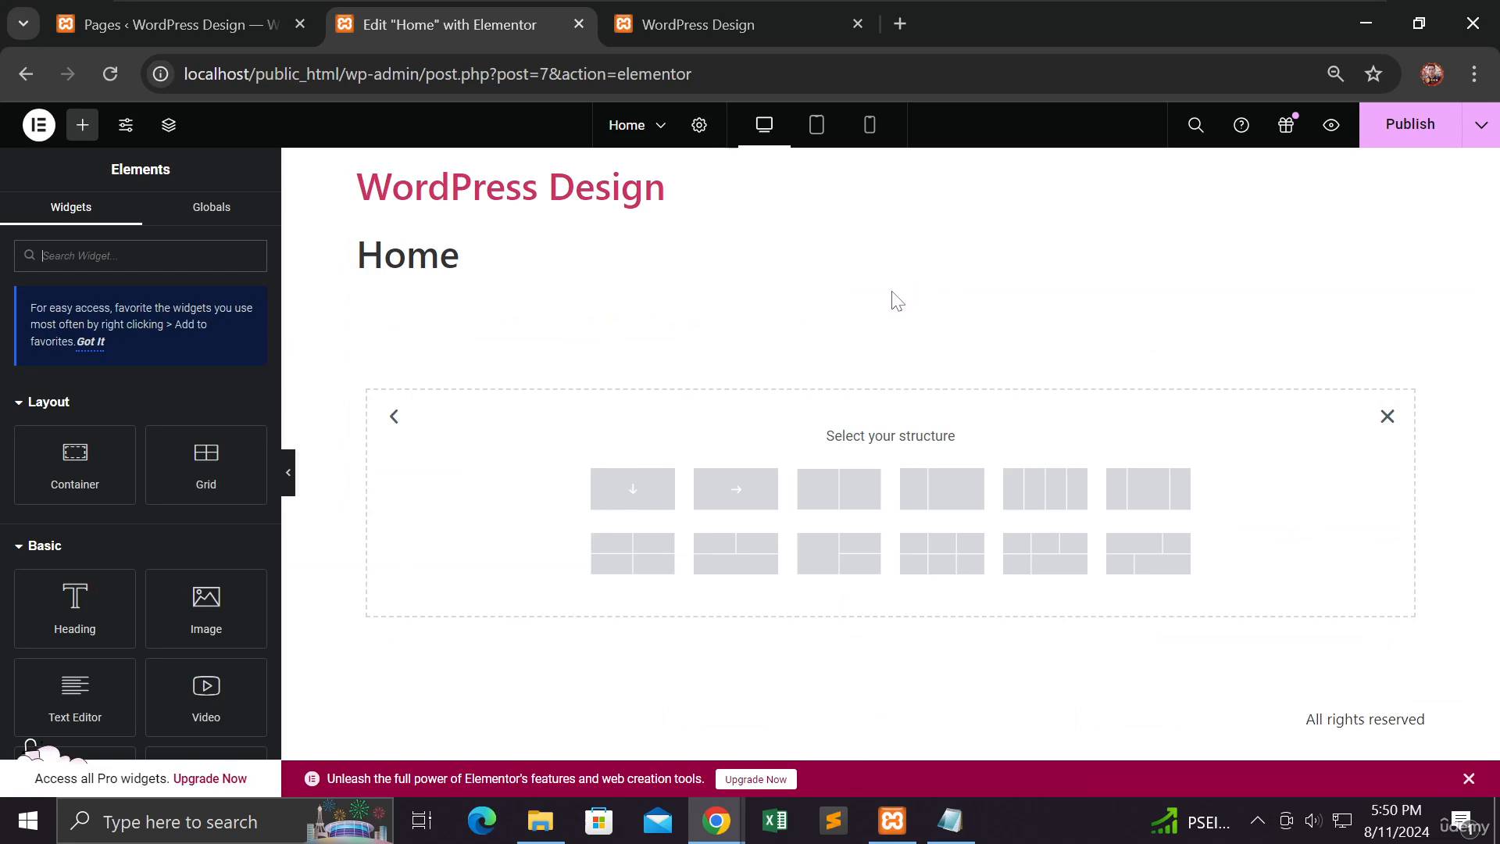
Step: Add a Grid container with two columns and one row to the empty Home page
{"action": "left_click", "coordinate": [1387, 417]}
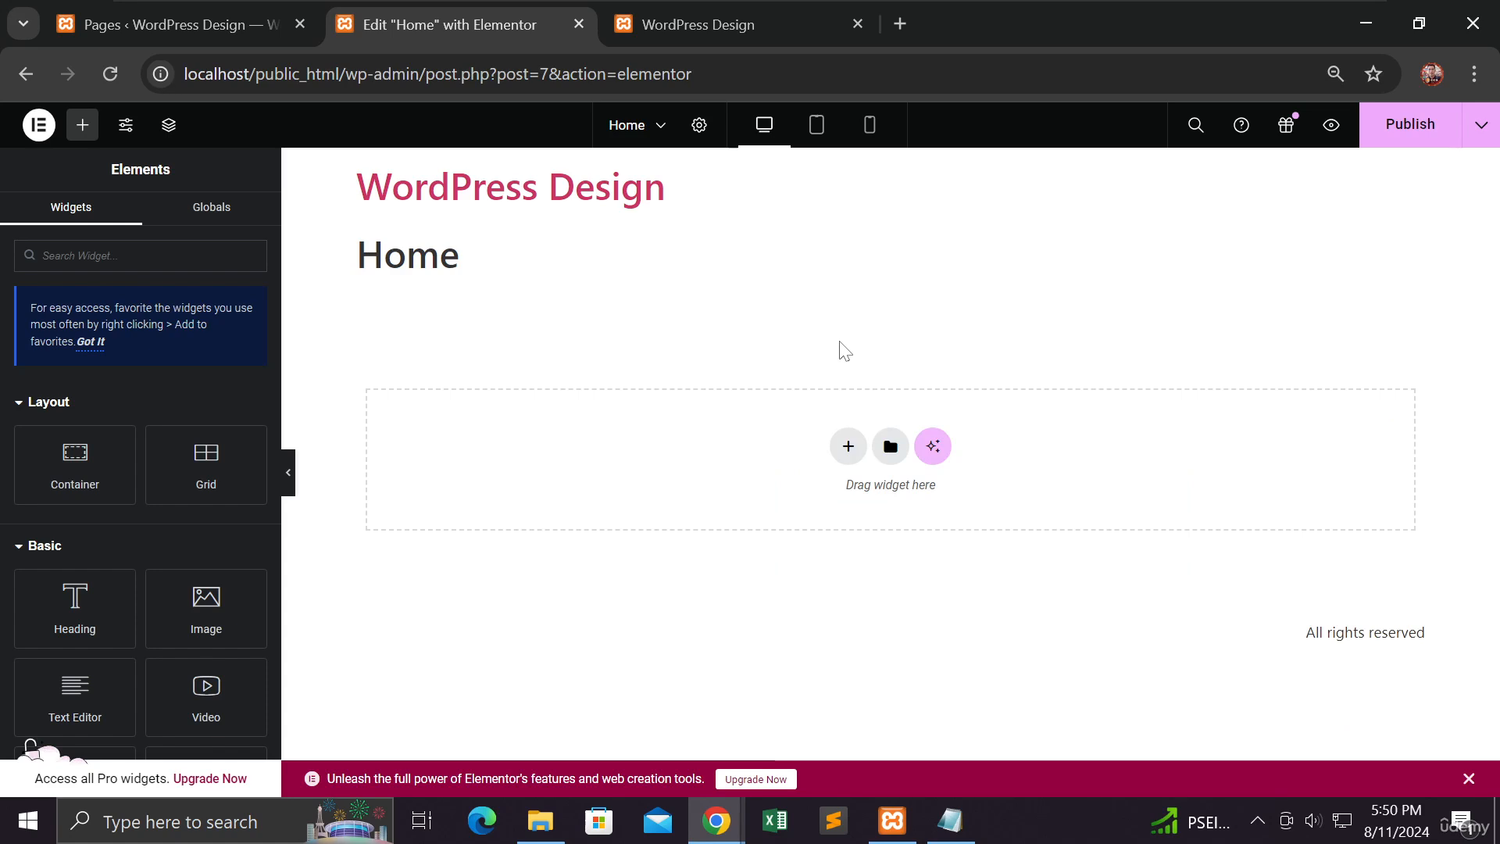
{"action": "left_click", "coordinate": [848, 445]}
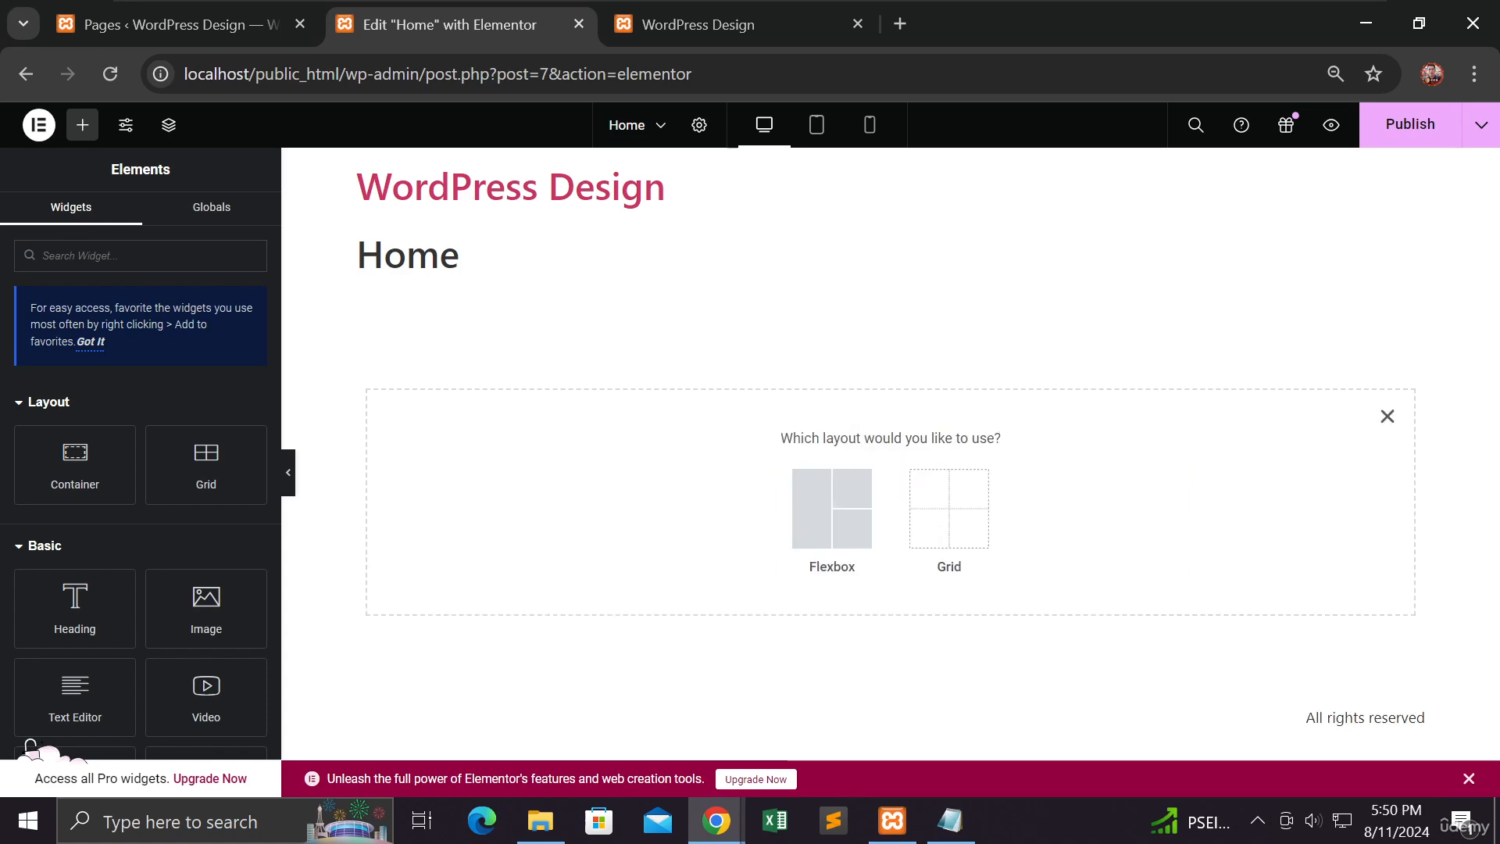
{"action": "left_click", "coordinate": [974, 501]}
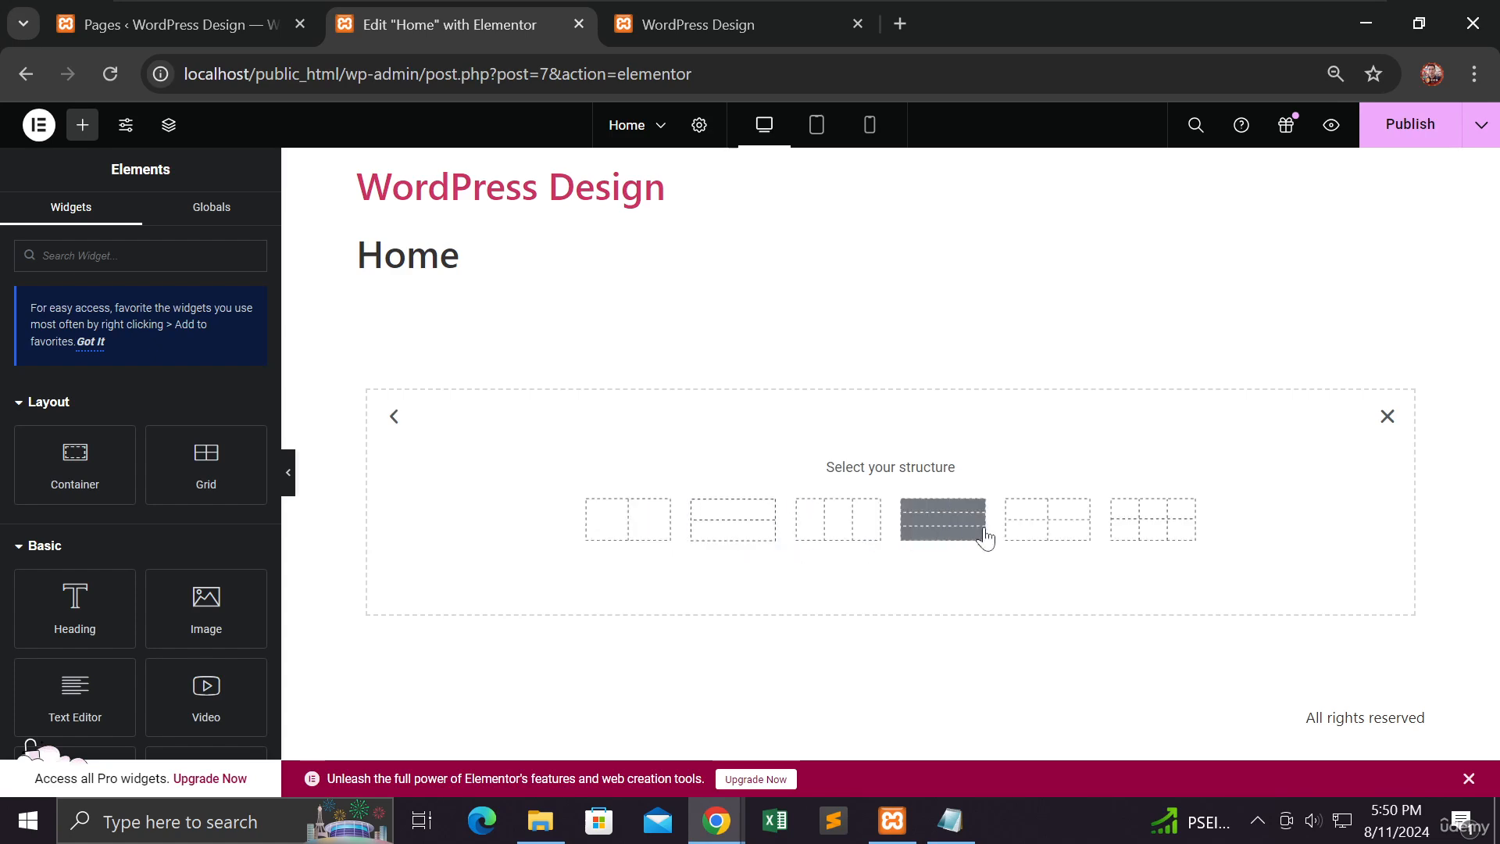
{"action": "left_click", "coordinate": [634, 530]}
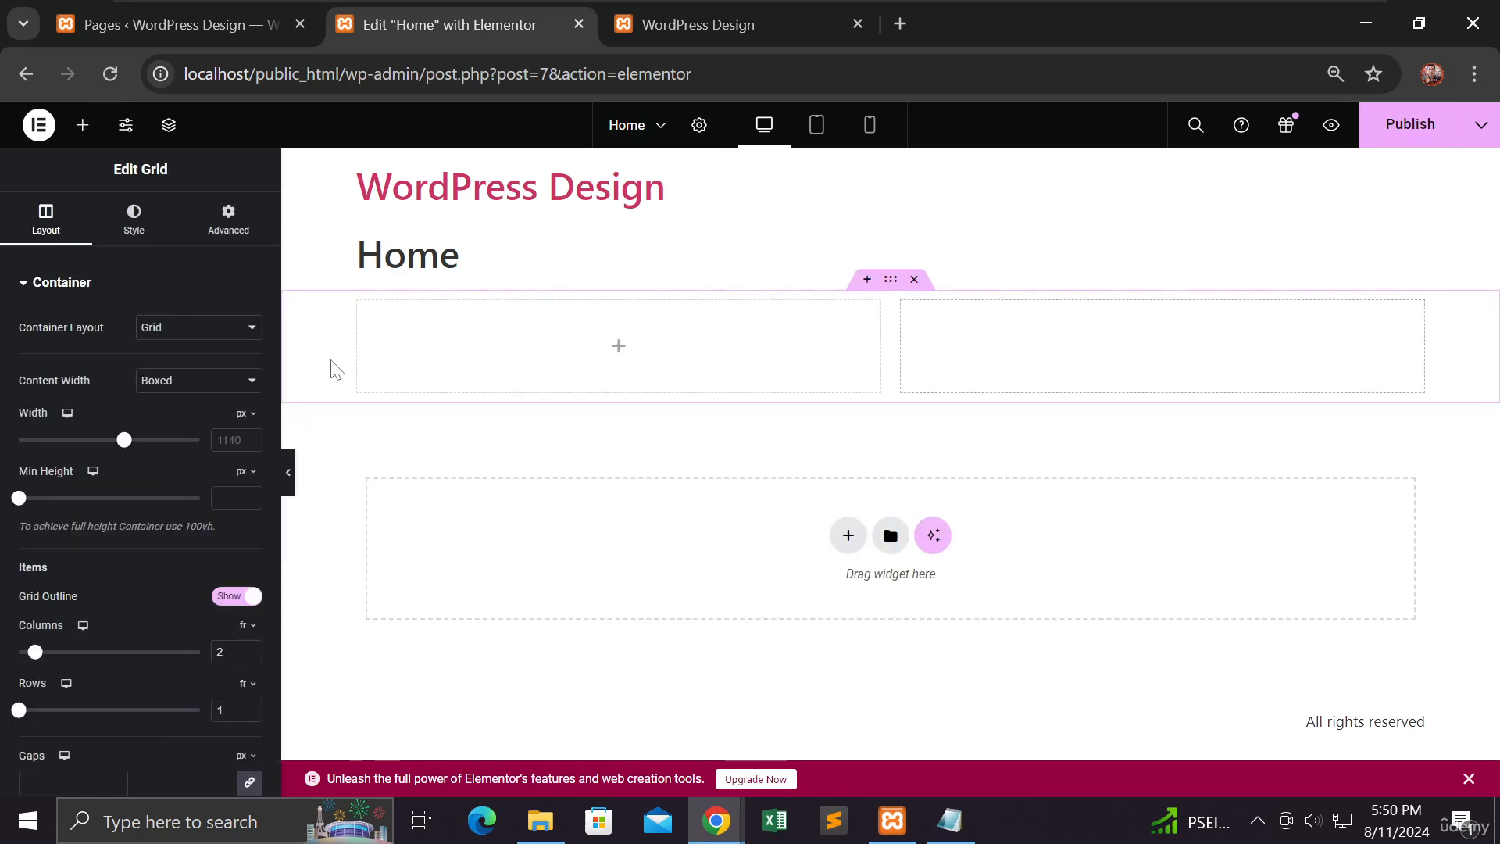
{"action": "right_click", "coordinate": [390, 324]}
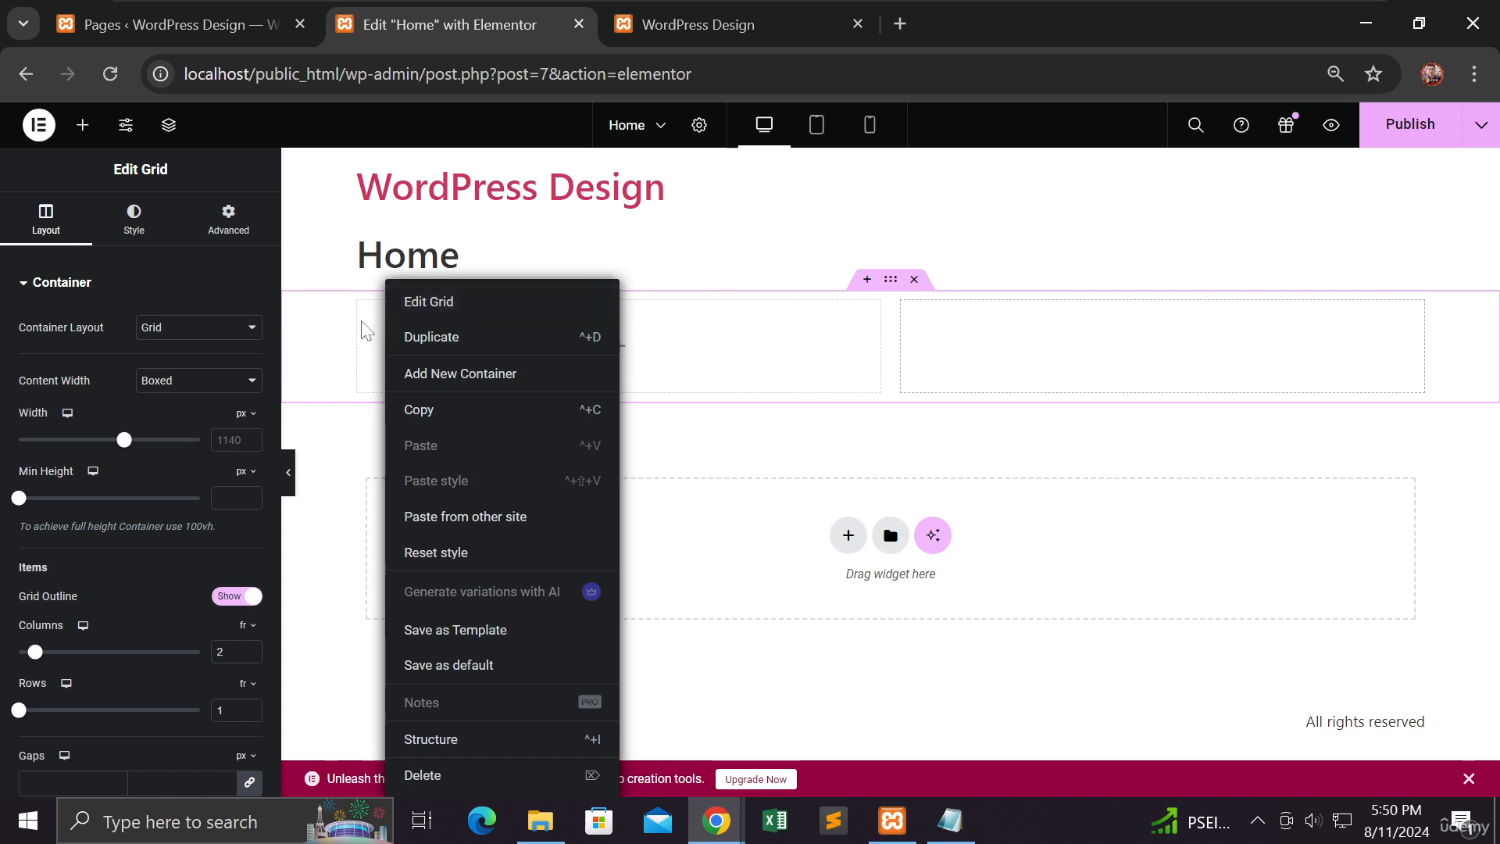
{"action": "left_click", "coordinate": [358, 318]}
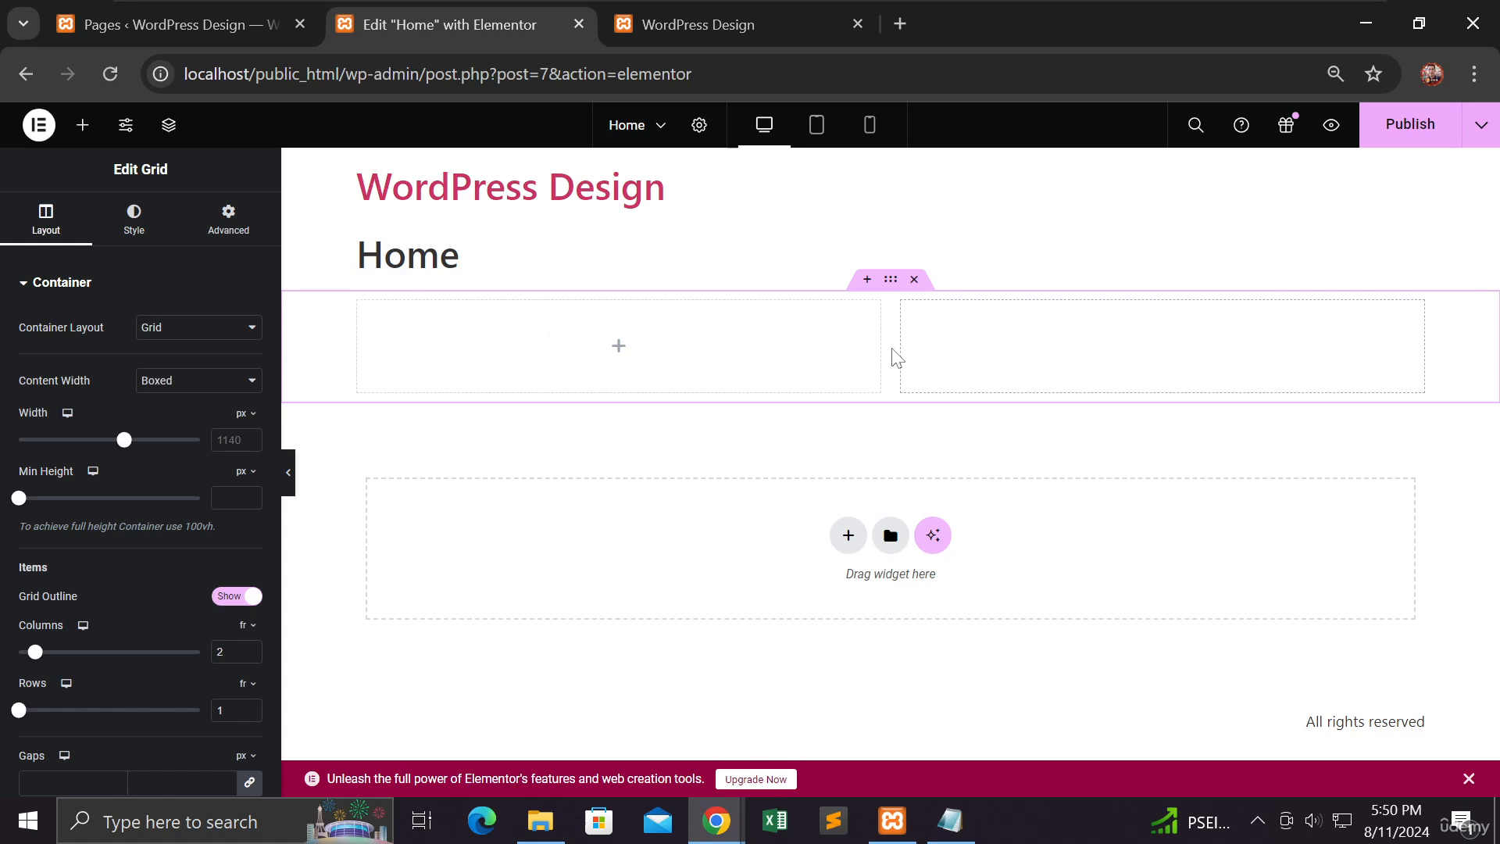
Step: Place a Heading widget in the grid's first cell and a Text Editor widget in its second cell
{"action": "left_click", "coordinate": [82, 125]}
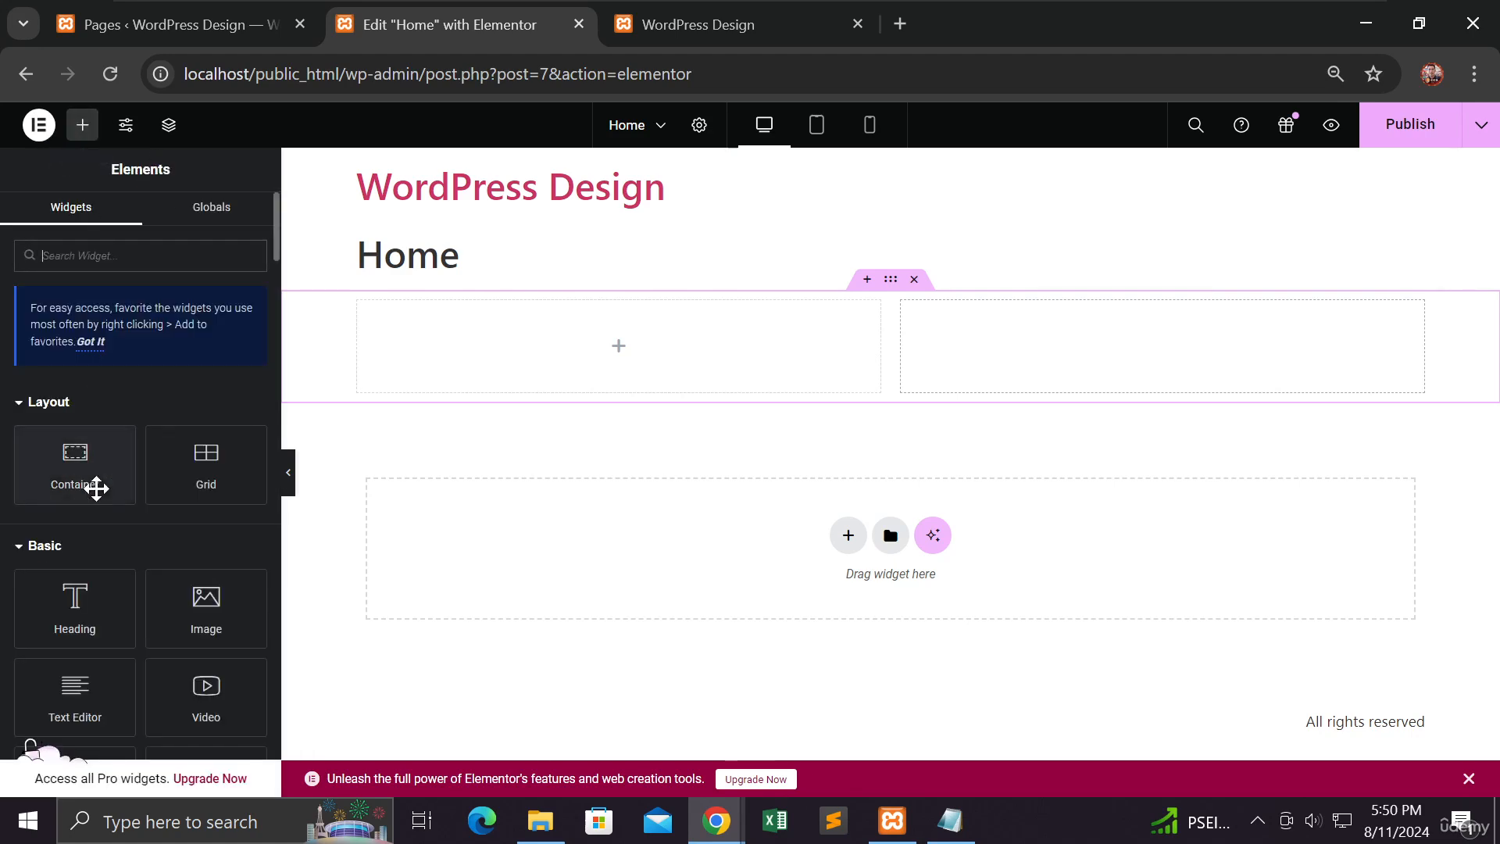
{"action": "left_click_drag", "start_coordinate": [93, 612], "coordinate": [625, 370]}
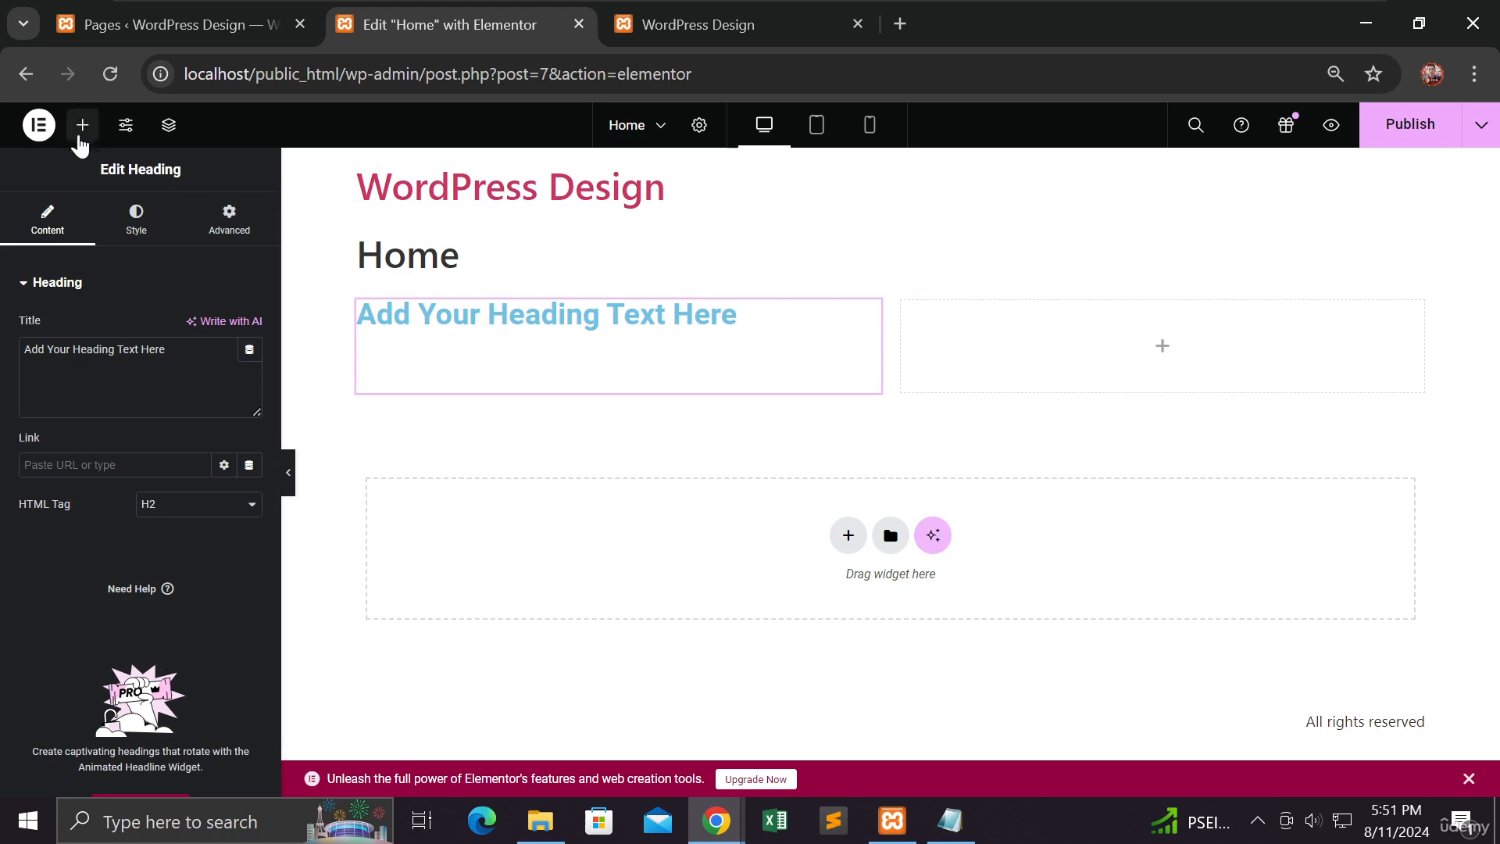
{"action": "left_click", "coordinate": [82, 125]}
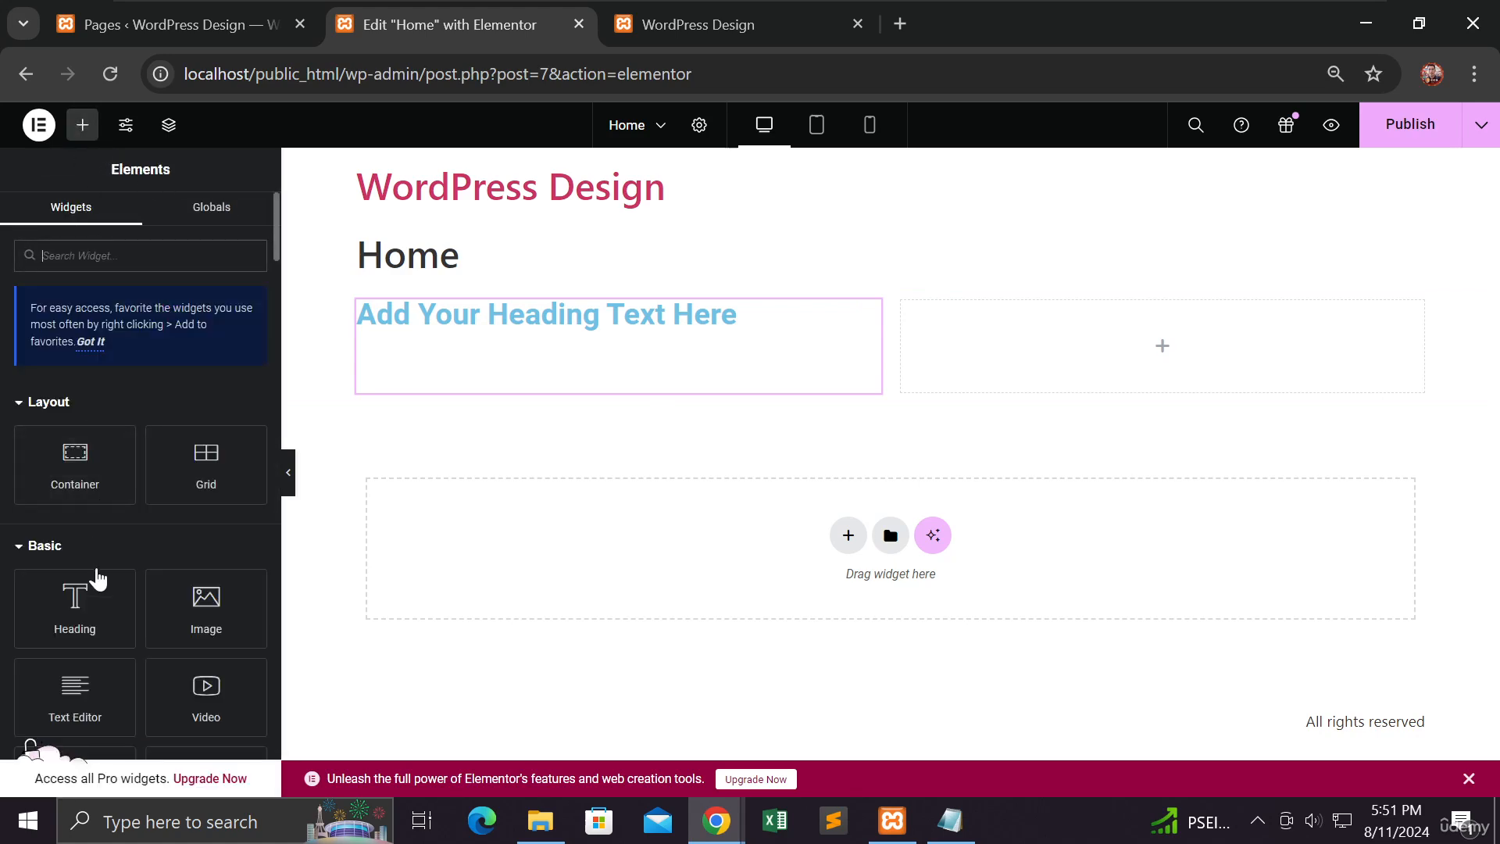
{"action": "scroll", "coordinate": [91, 573], "scroll_direction": "down", "scroll_amount": 2}
{"action": "left_click_drag", "start_coordinate": [87, 573], "coordinate": [1094, 367]}
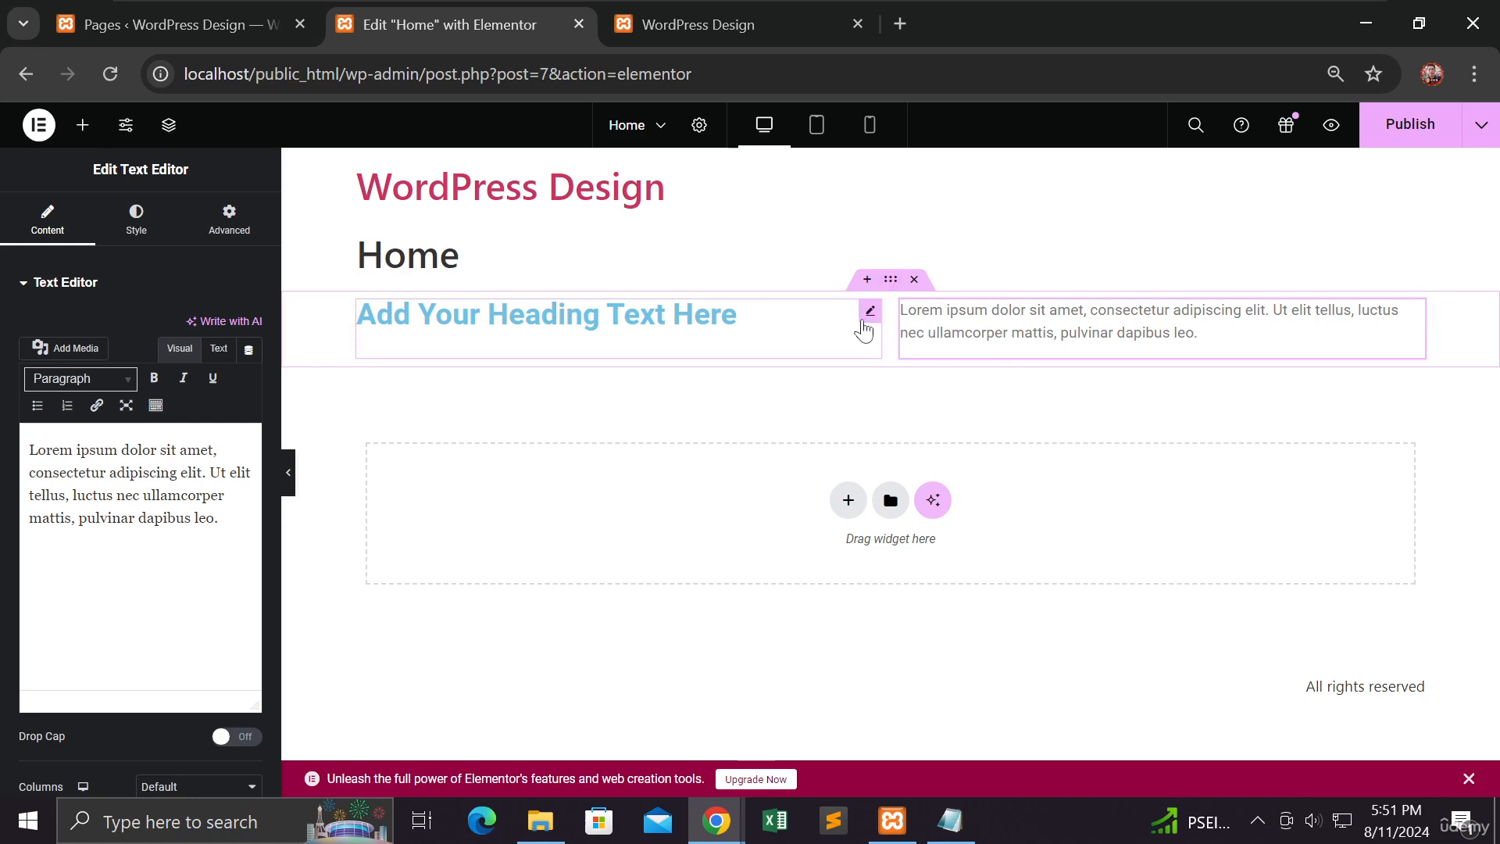
Step: Select the grid container and examine its nested elements in the page's structure tree
{"action": "left_click", "coordinate": [892, 281]}
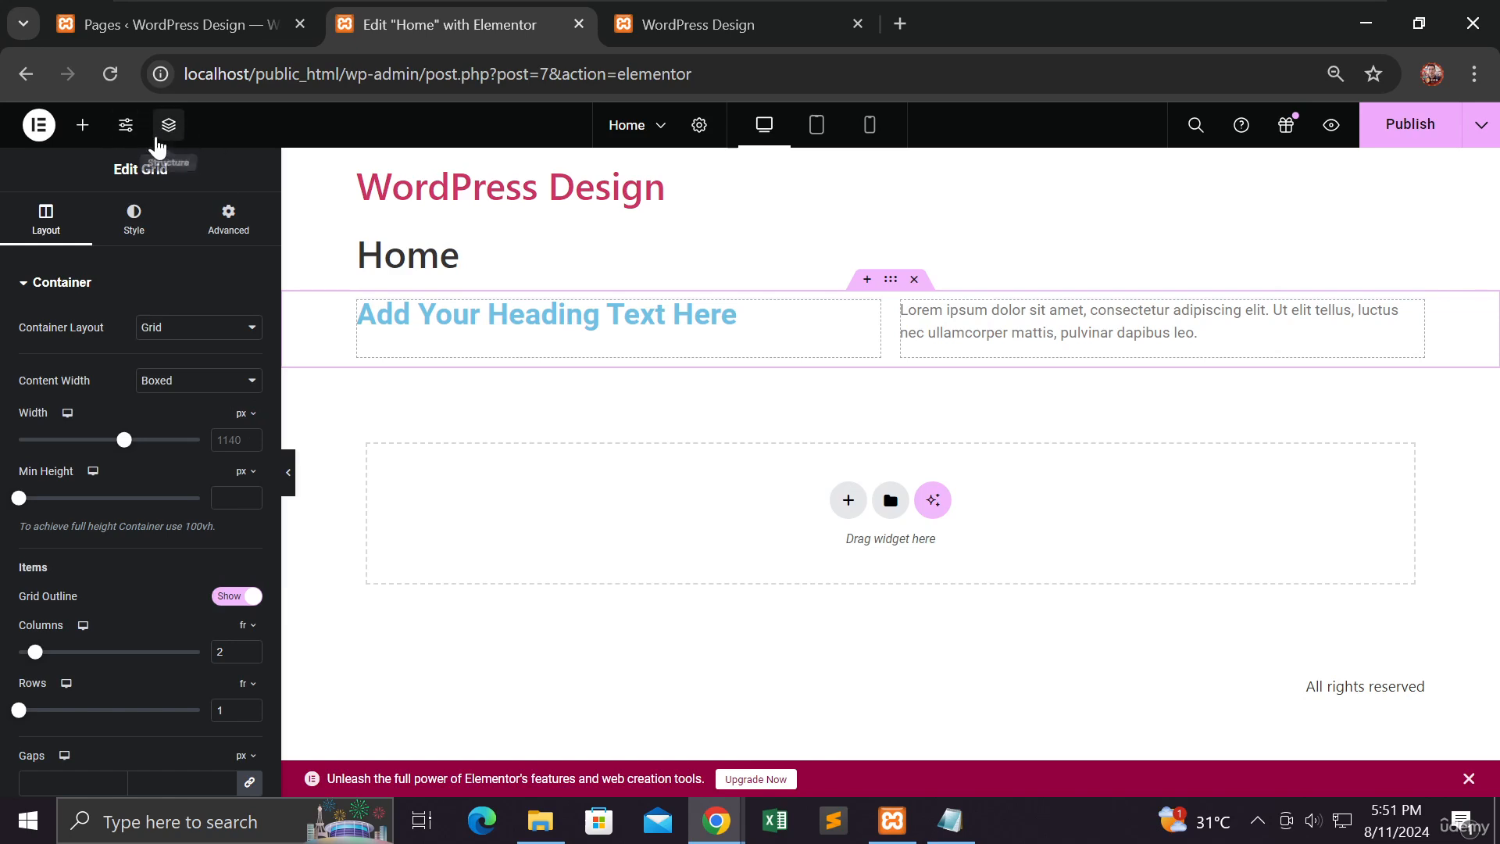
{"action": "left_click", "coordinate": [180, 133]}
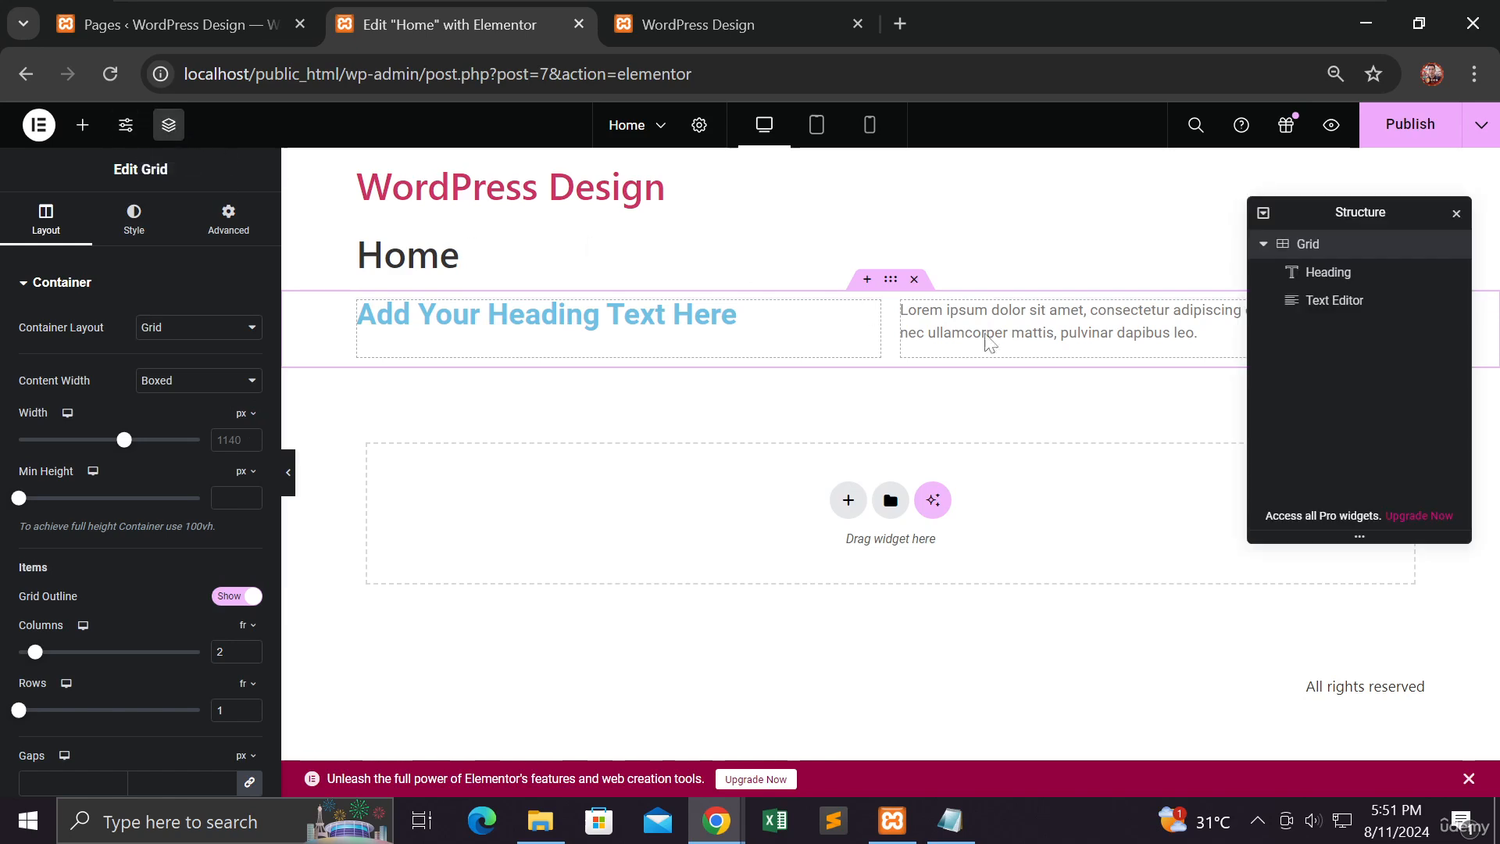
{"action": "left_click", "coordinate": [1266, 246]}
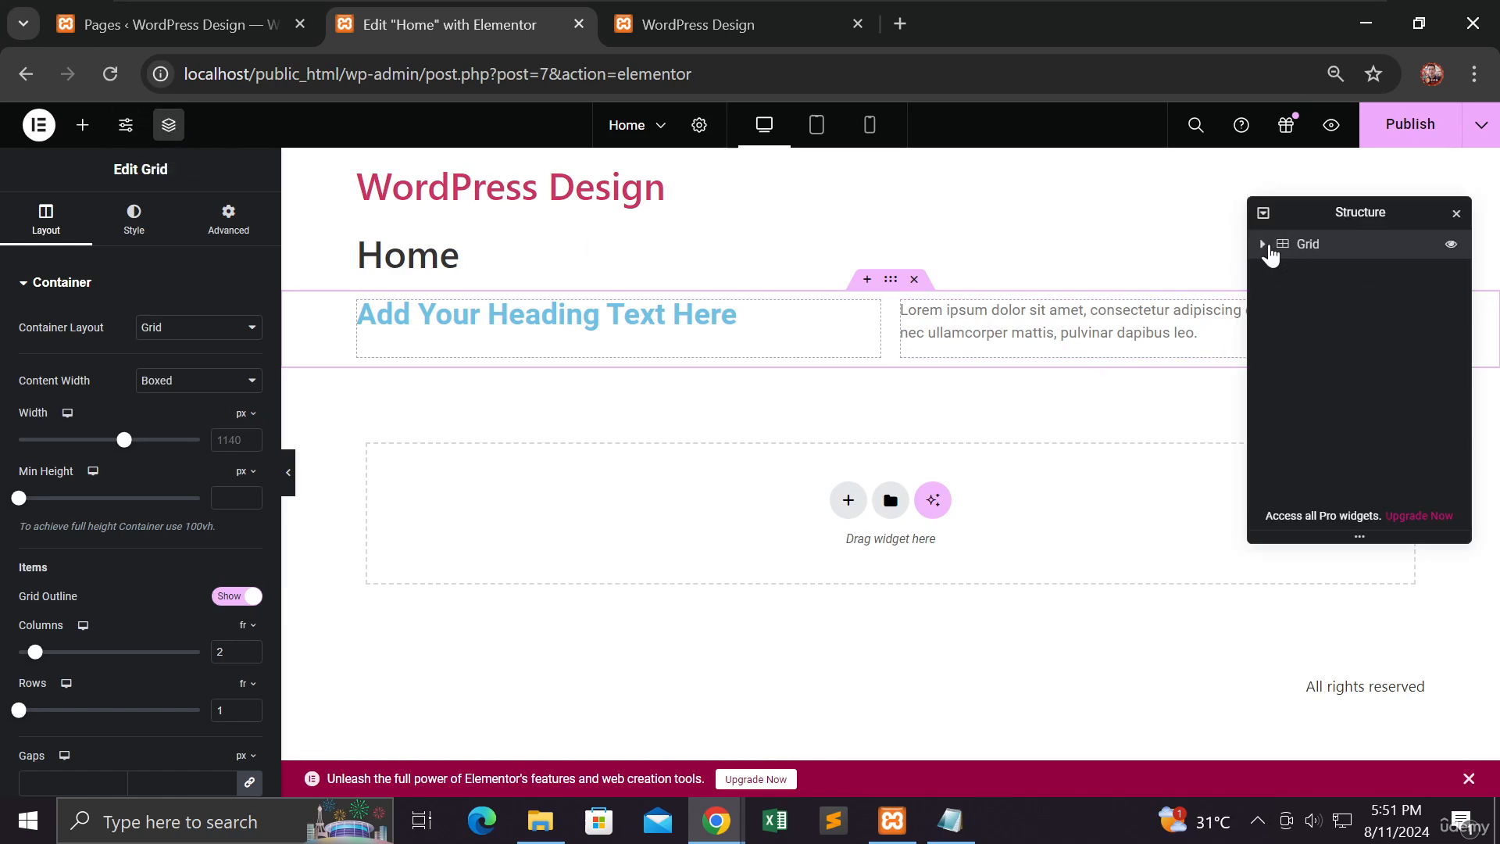
{"action": "left_click", "coordinate": [1266, 246]}
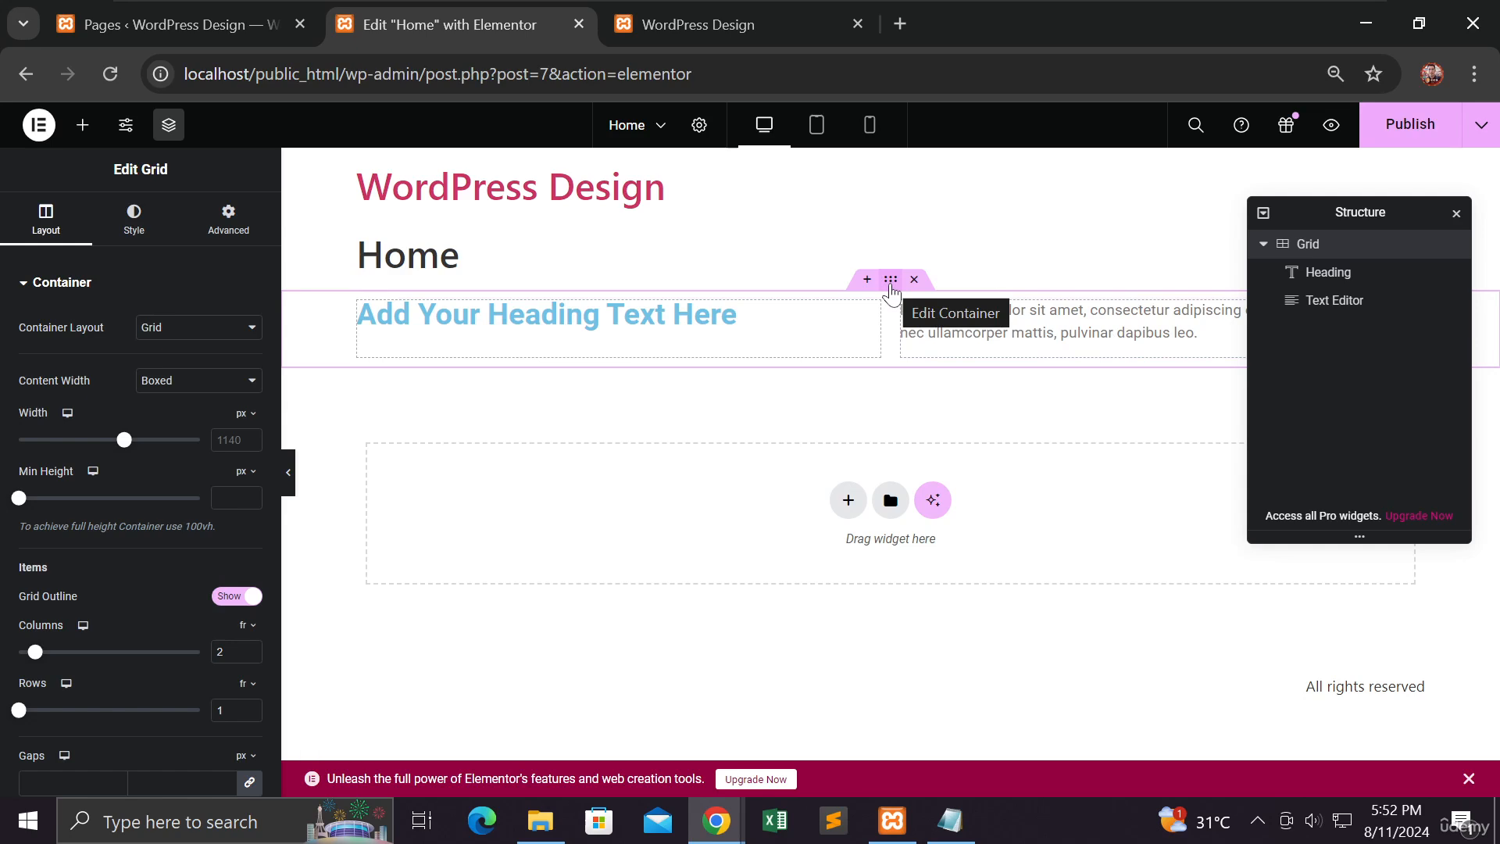
{"action": "mouse_move", "coordinate": [813, 188]}
{"action": "left_mouse_down"}
{"action": "mouse_move", "coordinate": [797, 222]}
{"action": "mouse_move", "coordinate": [936, 203]}
{"action": "mouse_move", "coordinate": [945, 224]}
{"action": "mouse_move", "coordinate": [966, 222]}
{"action": "mouse_move", "coordinate": [1020, 197]}
{"action": "left_mouse_up"}
{"action": "left_click", "coordinate": [941, 182]}
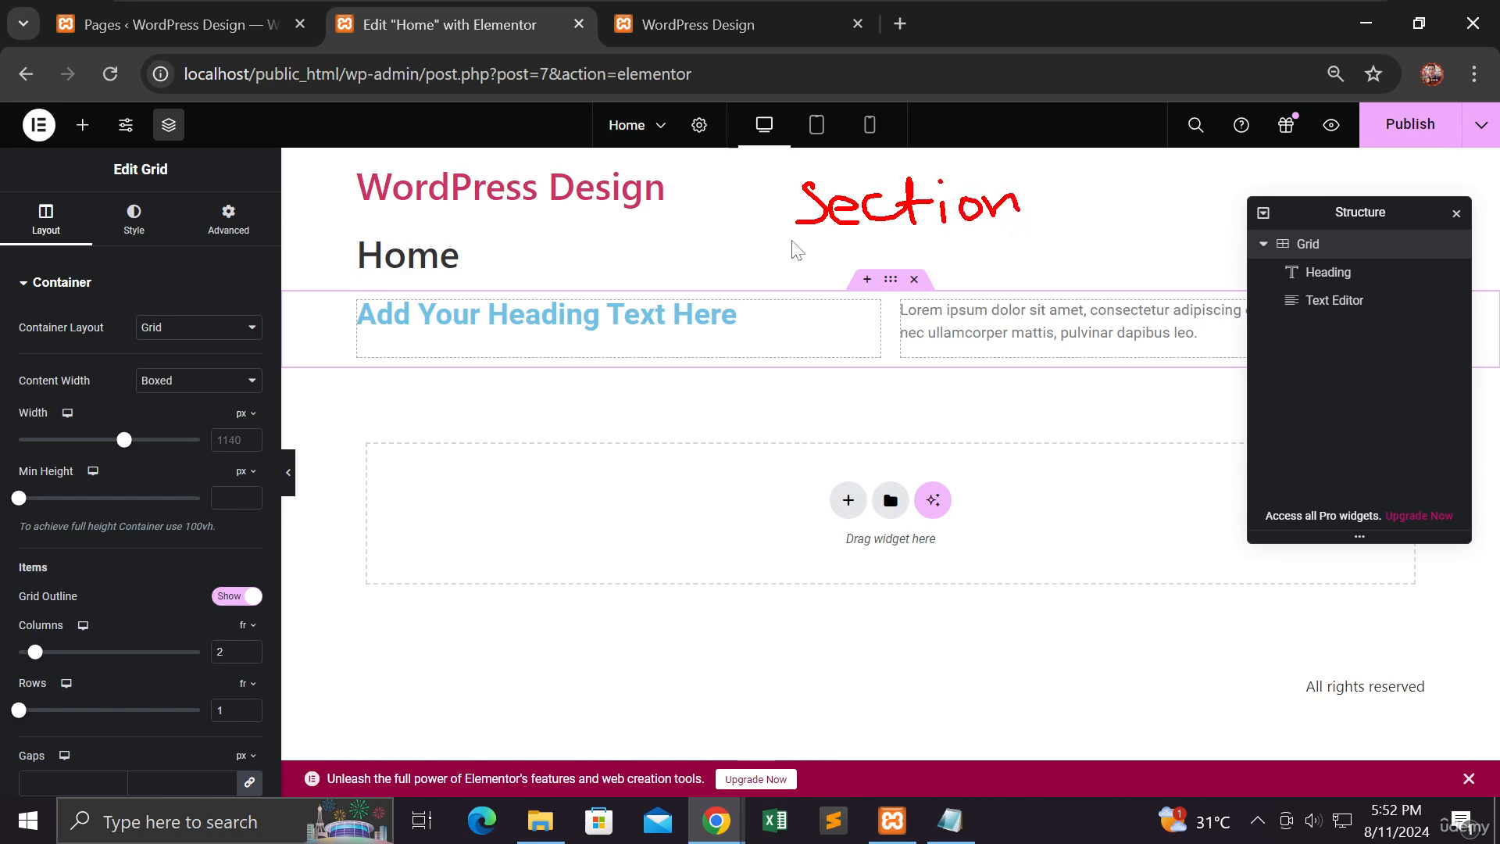
{"action": "left_click_drag", "start_coordinate": [792, 240], "coordinate": [1059, 244]}
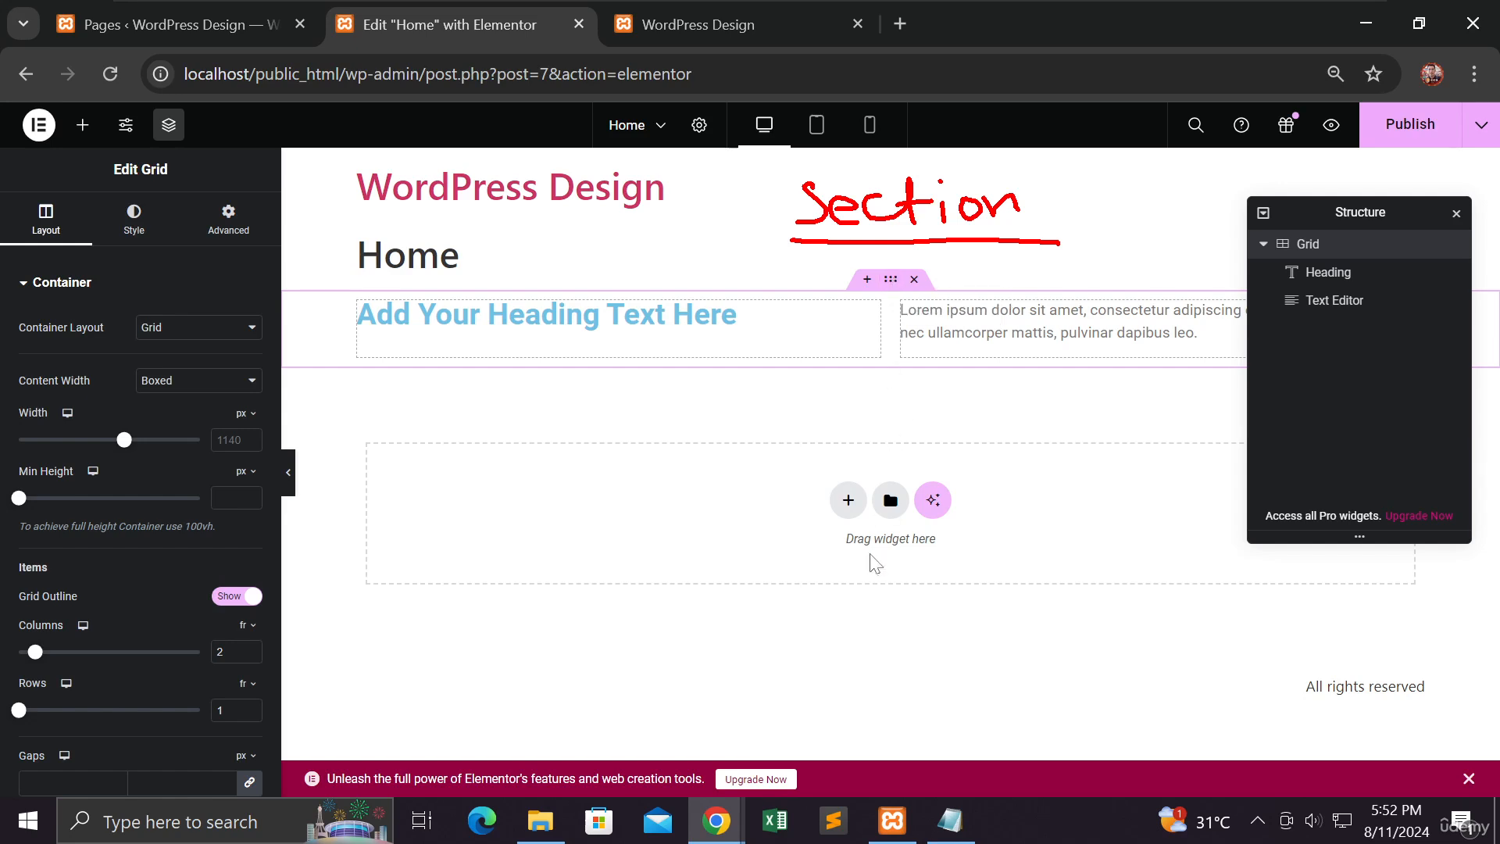
Step: Add a Flexbox container with two equal columns below the grid
{"action": "left_click", "coordinate": [849, 501]}
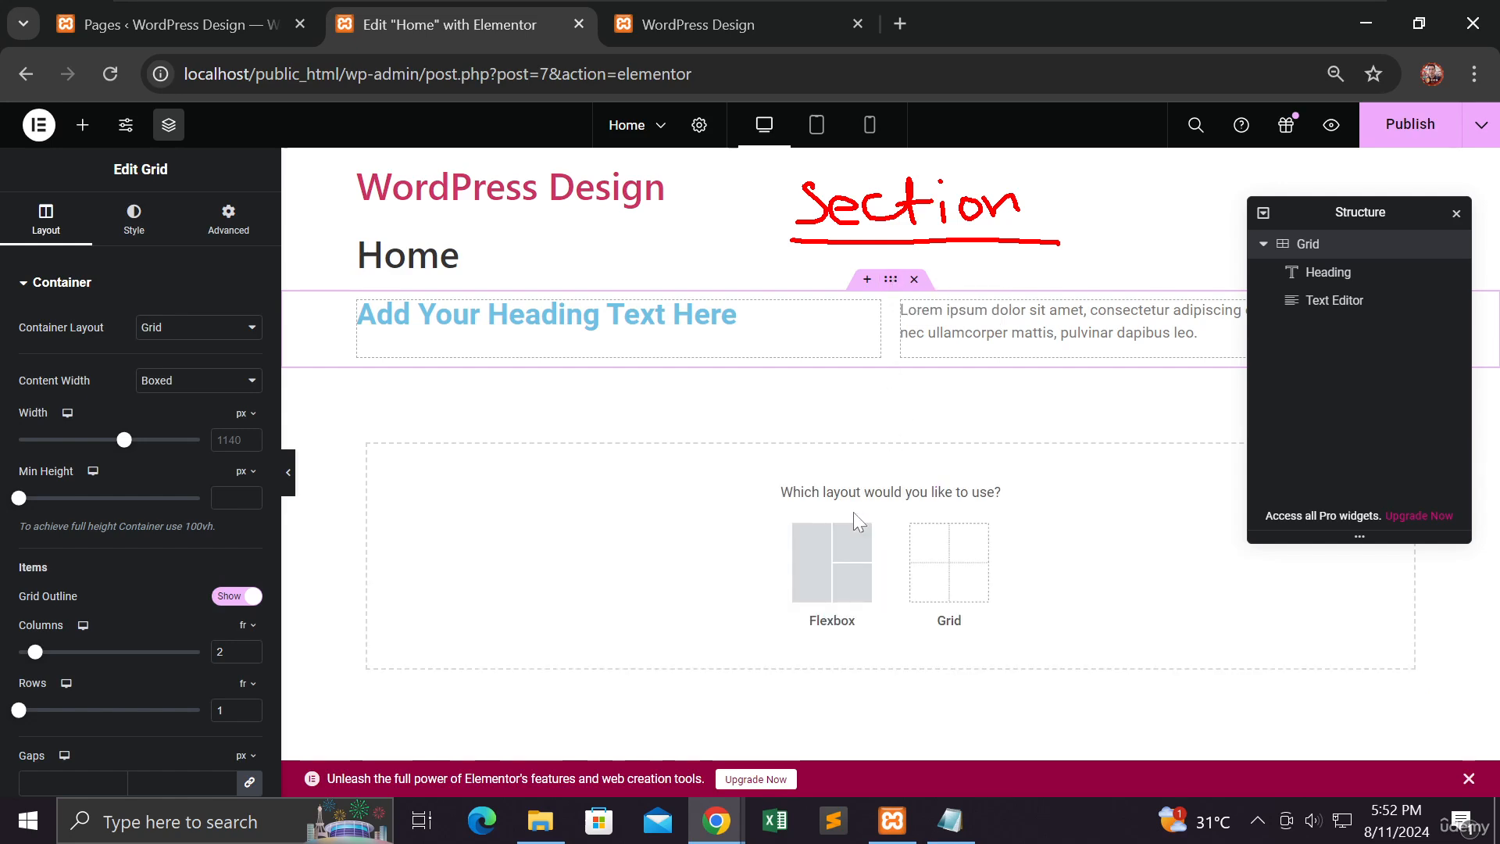
{"action": "left_click", "coordinate": [835, 582]}
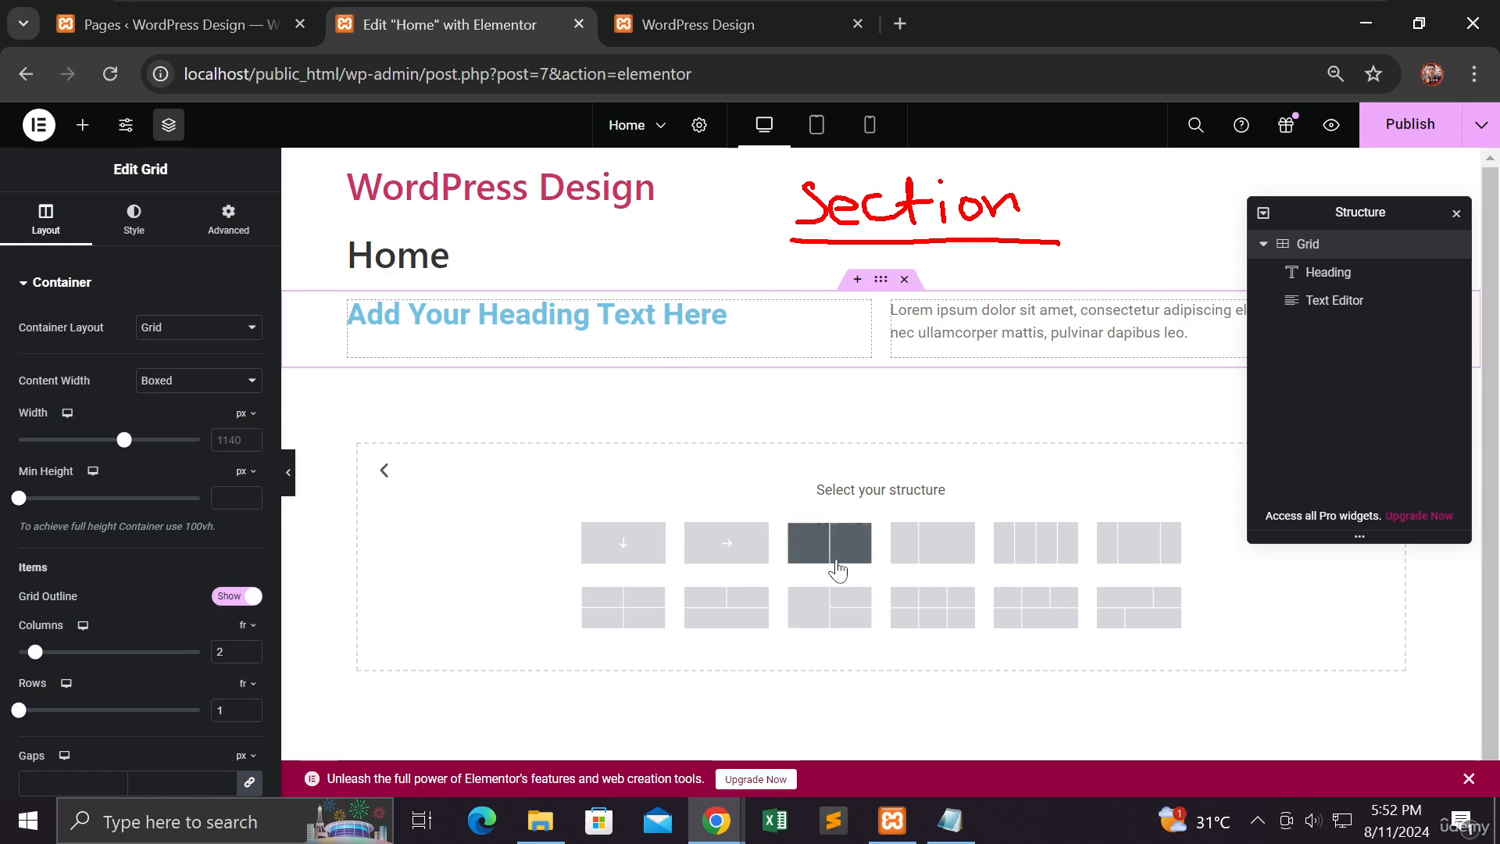
{"action": "left_click", "coordinate": [841, 570]}
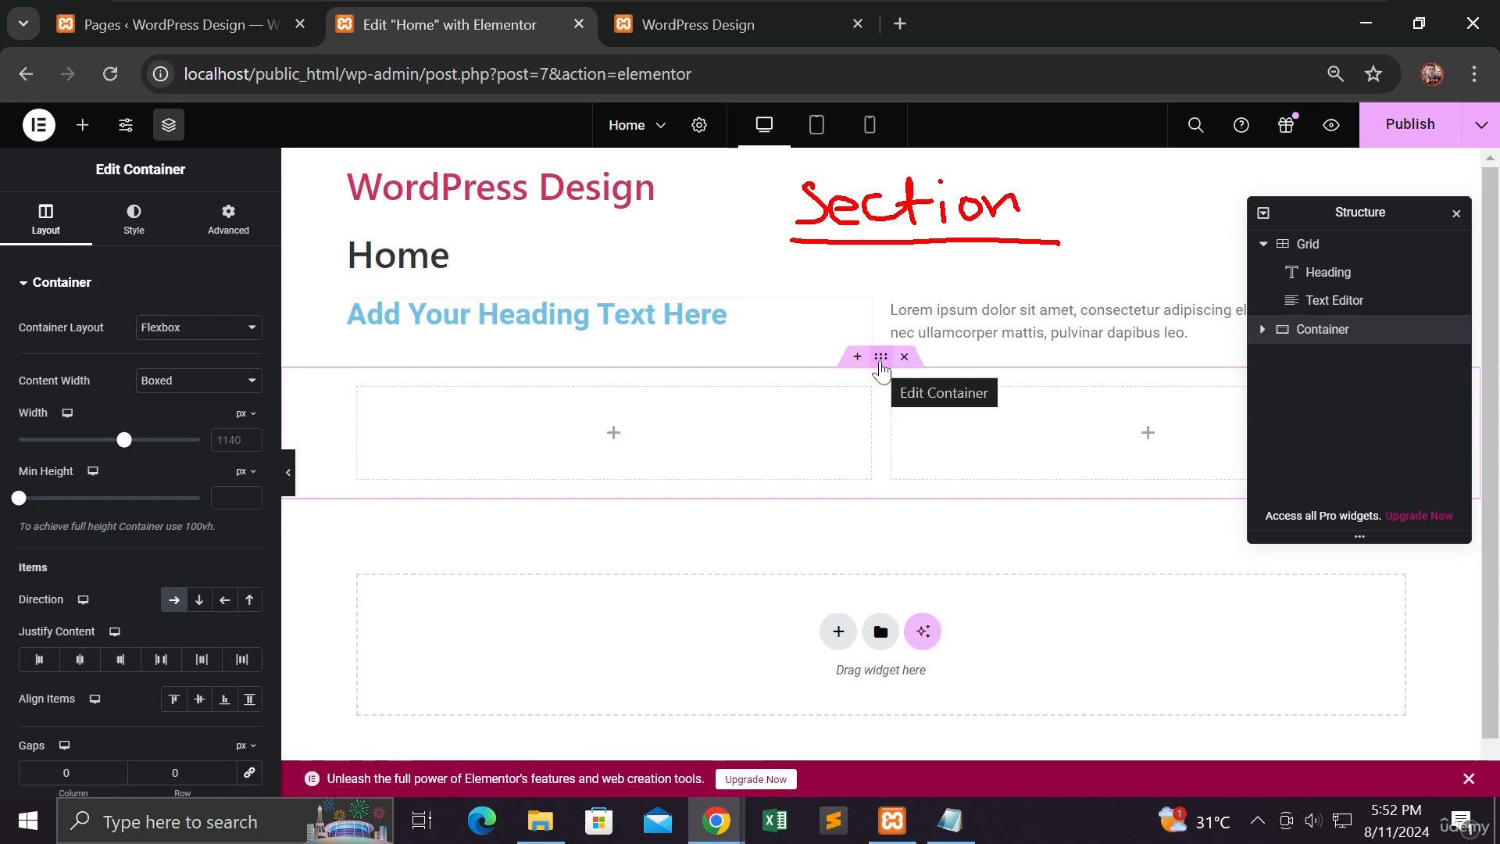
{"action": "mouse_move", "coordinate": [764, 170]}
{"action": "left_mouse_down"}
{"action": "mouse_move", "coordinate": [1039, 187]}
{"action": "mouse_move", "coordinate": [1059, 244]}
{"action": "left_mouse_up"}
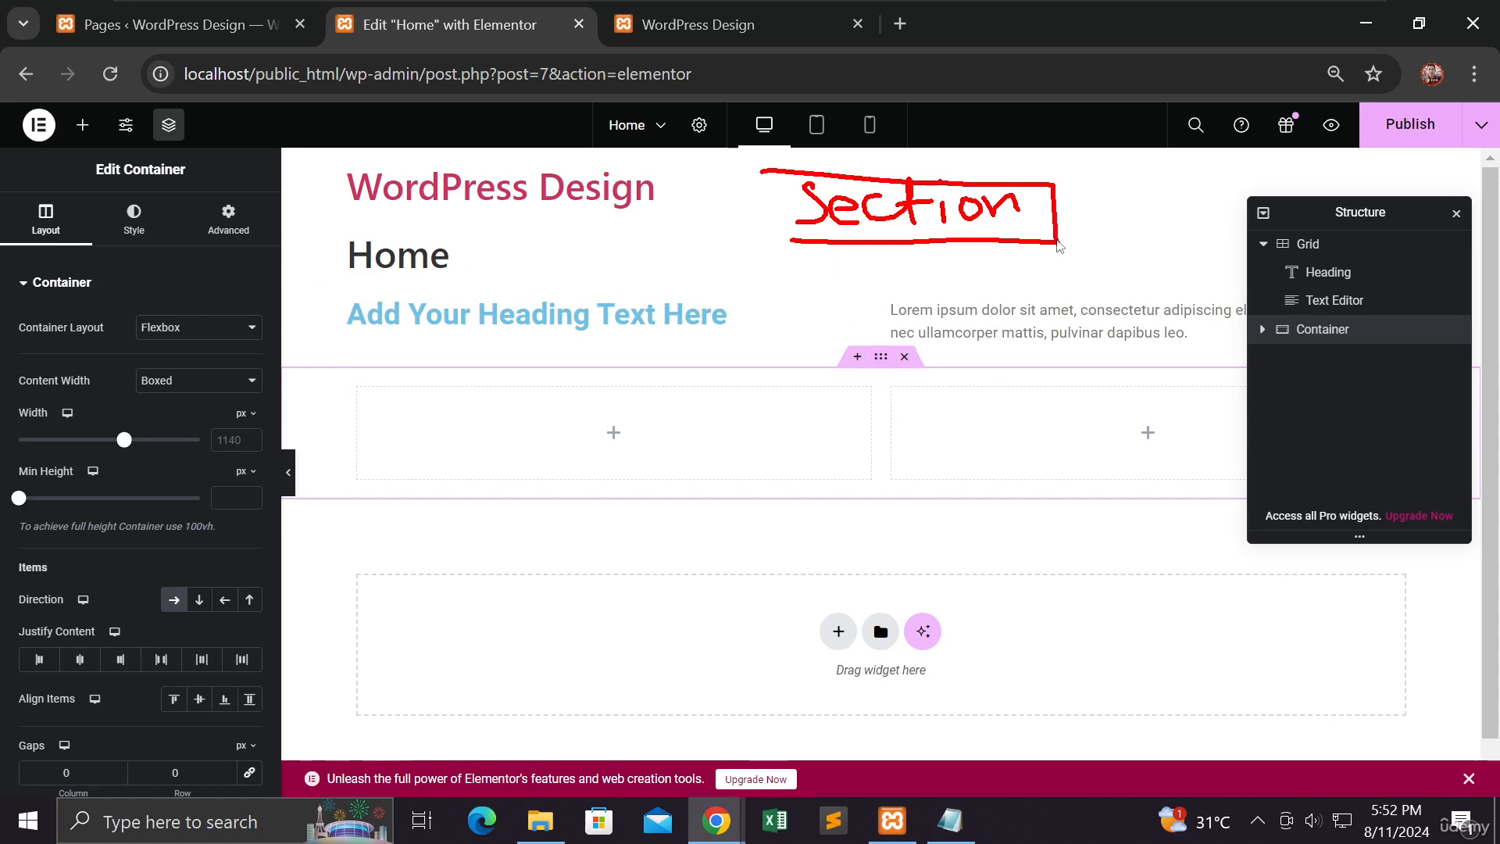
{"action": "left_click_drag", "start_coordinate": [764, 170], "coordinate": [773, 239]}
{"action": "mouse_move", "coordinate": [1100, 201]}
{"action": "left_mouse_down"}
{"action": "mouse_move", "coordinate": [1097, 233]}
{"action": "mouse_move", "coordinate": [1192, 201]}
{"action": "left_mouse_up"}
{"action": "mouse_move", "coordinate": [1055, 205]}
{"action": "left_mouse_down"}
{"action": "mouse_move", "coordinate": [1086, 184]}
{"action": "mouse_move", "coordinate": [1219, 230]}
{"action": "mouse_move", "coordinate": [1055, 256]}
{"action": "left_mouse_up"}
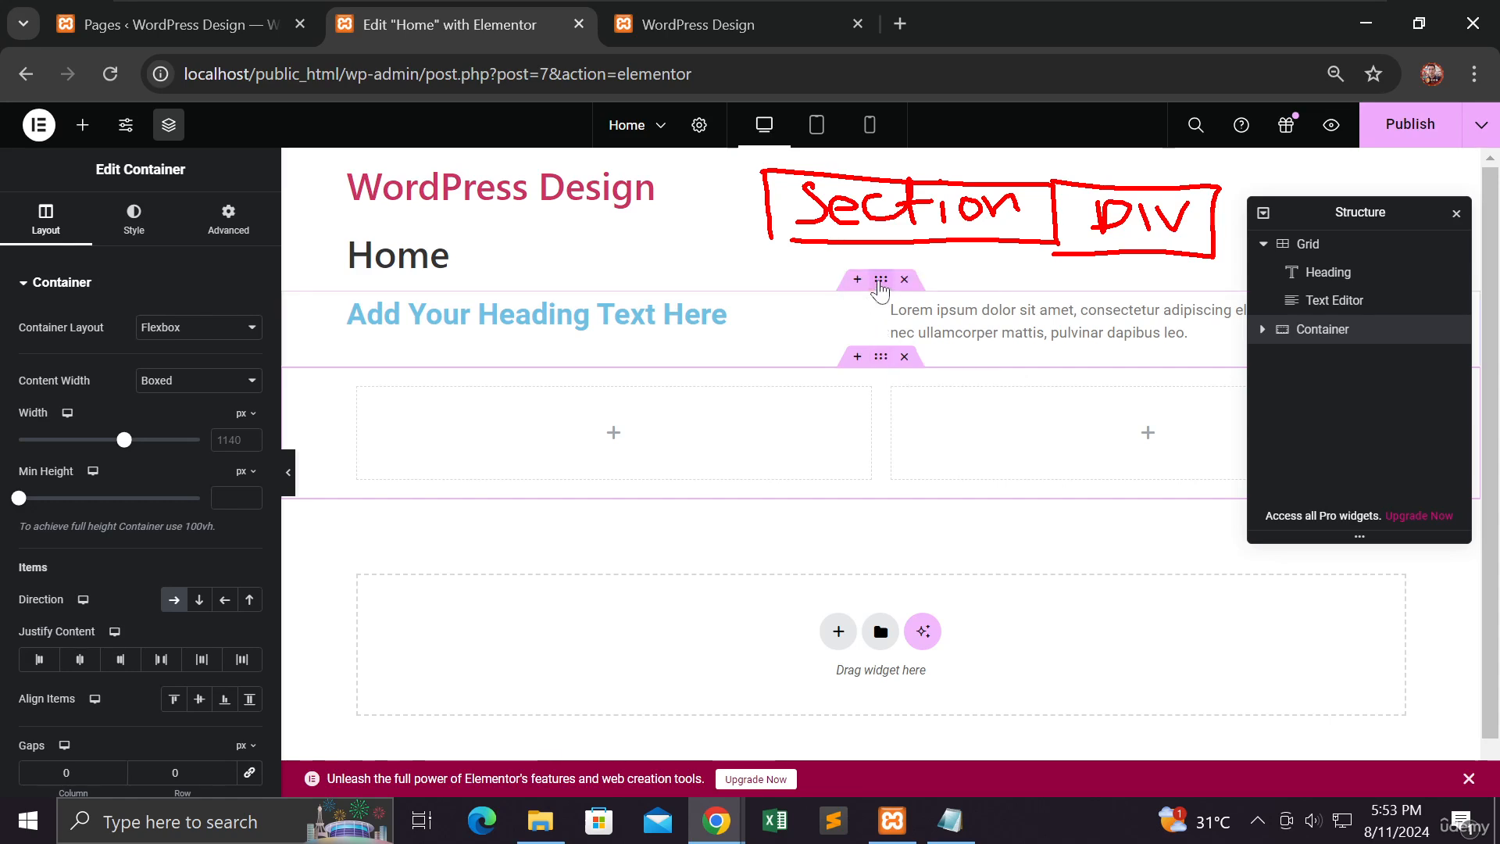
{"action": "left_click", "coordinate": [880, 280]}
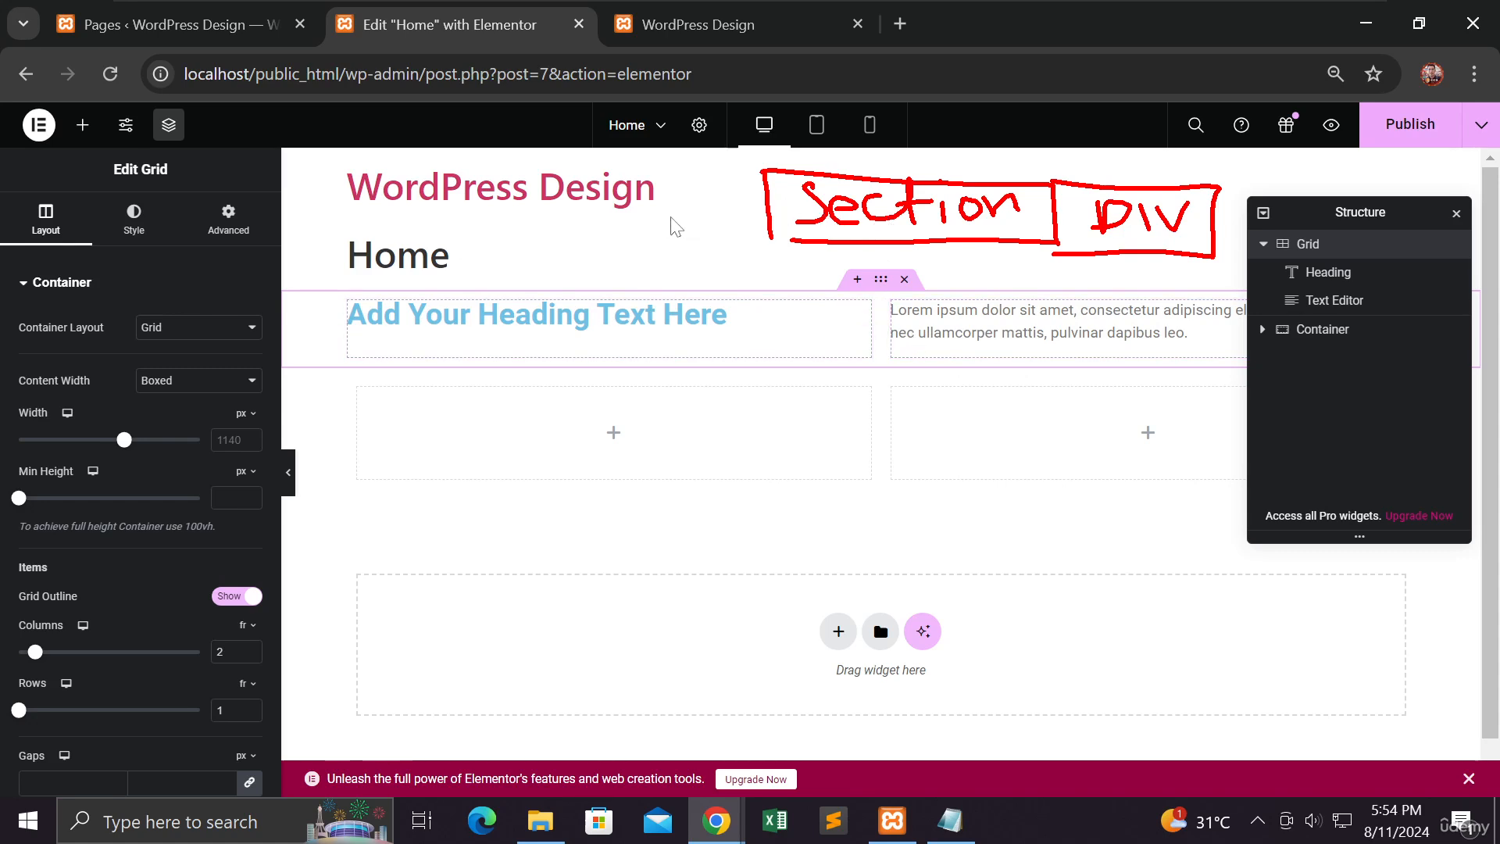
{"action": "mouse_move", "coordinate": [614, 229]}
{"action": "left_mouse_down"}
{"action": "mouse_move", "coordinate": [647, 250]}
{"action": "mouse_move", "coordinate": [664, 235]}
{"action": "mouse_move", "coordinate": [678, 248]}
{"action": "mouse_move", "coordinate": [751, 234]}
{"action": "mouse_move", "coordinate": [759, 219]}
{"action": "mouse_move", "coordinate": [805, 242]}
{"action": "mouse_move", "coordinate": [844, 238]}
{"action": "mouse_move", "coordinate": [752, 223]}
{"action": "mouse_move", "coordinate": [778, 227]}
{"action": "mouse_move", "coordinate": [758, 235]}
{"action": "left_mouse_up"}
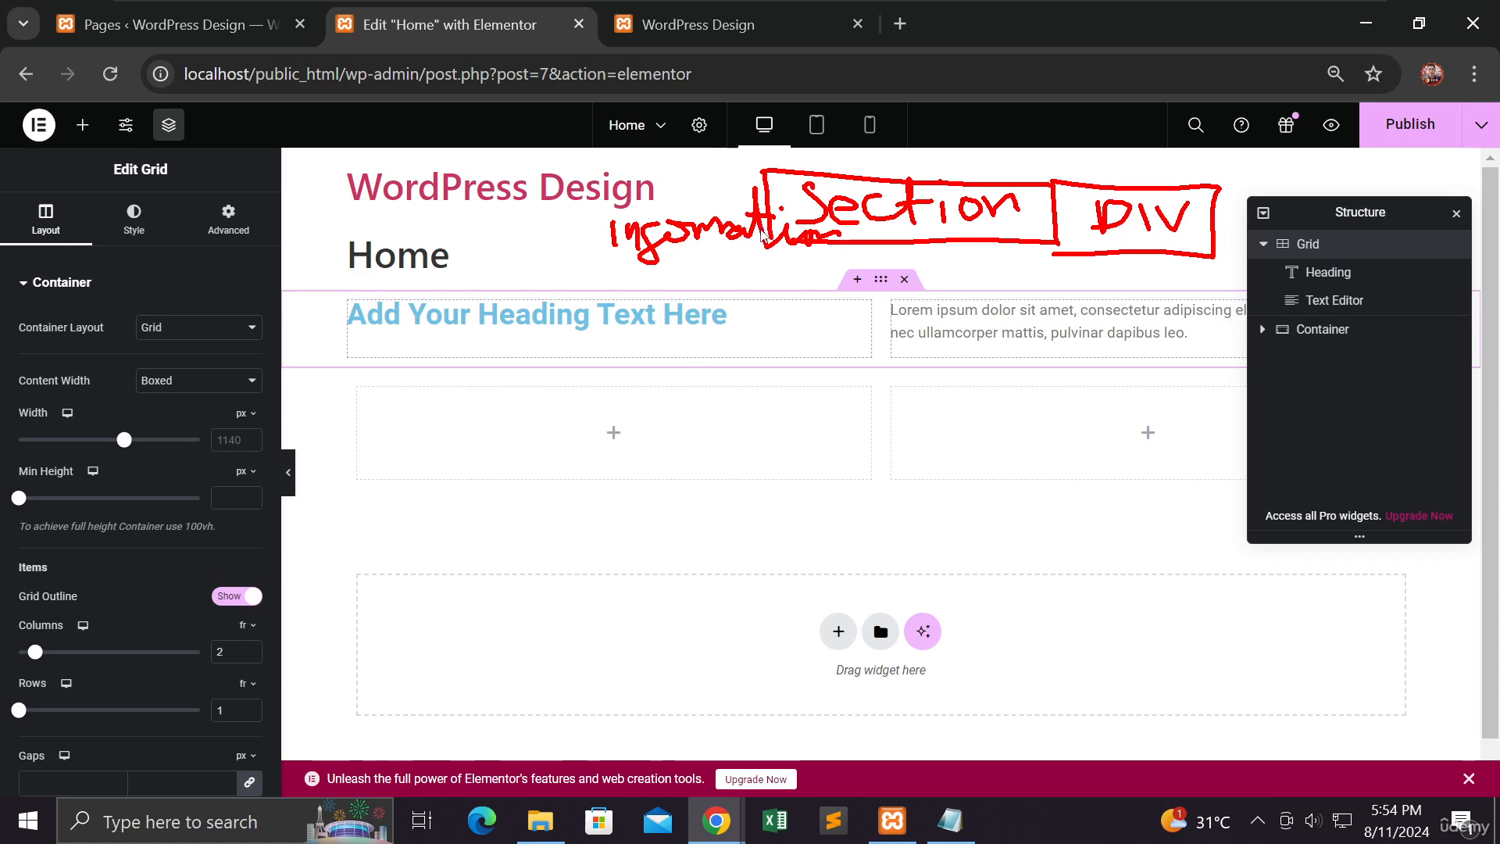
{"action": "left_click_drag", "start_coordinate": [598, 258], "coordinate": [820, 260]}
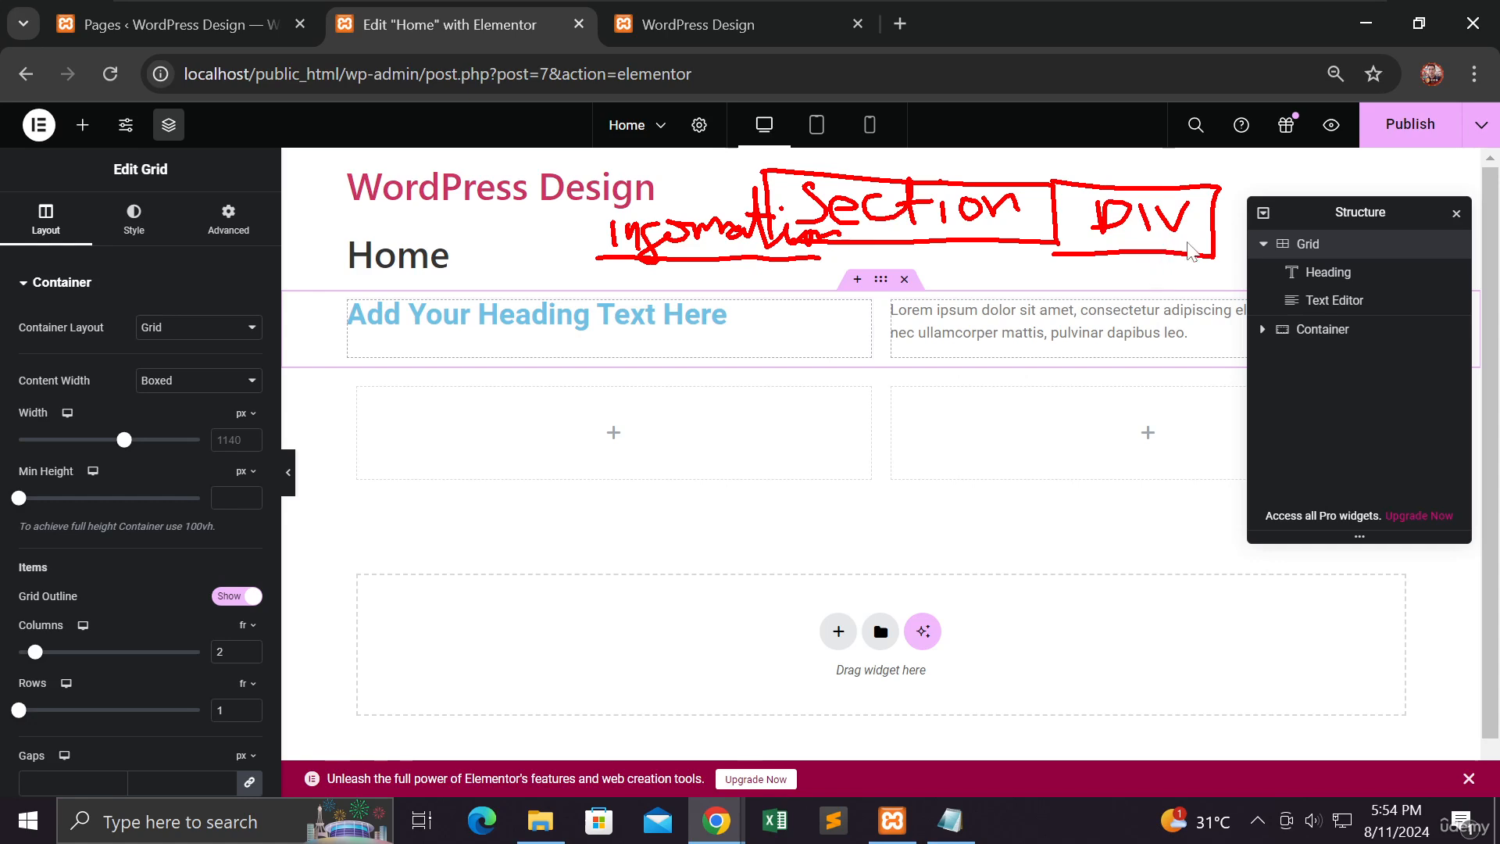
{"action": "mouse_move", "coordinate": [1219, 208]}
{"action": "left_mouse_down"}
{"action": "mouse_move", "coordinate": [1083, 213]}
{"action": "mouse_move", "coordinate": [1207, 261]}
{"action": "mouse_move", "coordinate": [1228, 226]}
{"action": "left_mouse_up"}
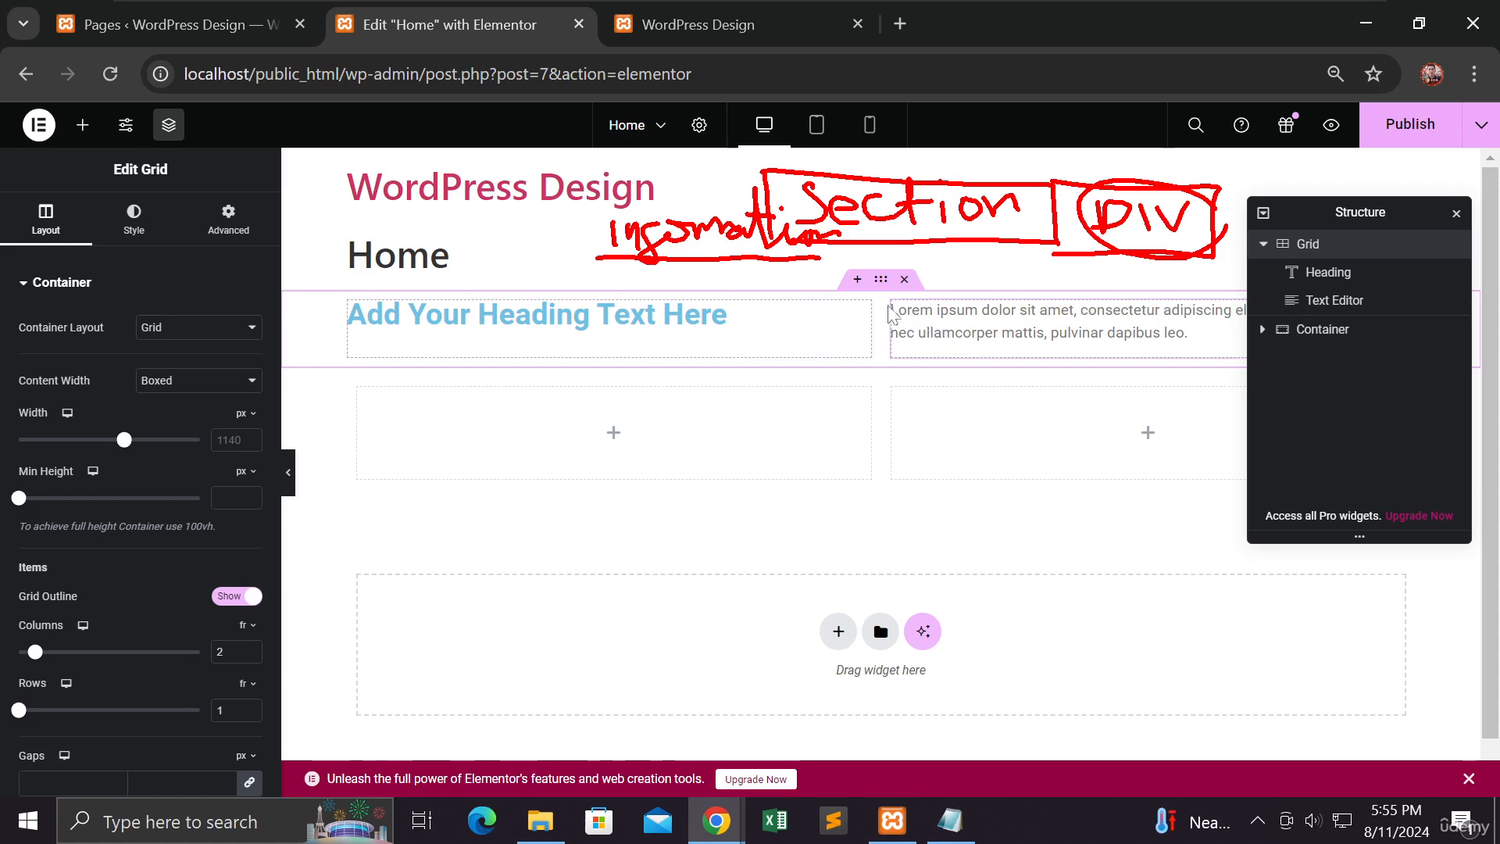
{"action": "key", "text": "Escape"}
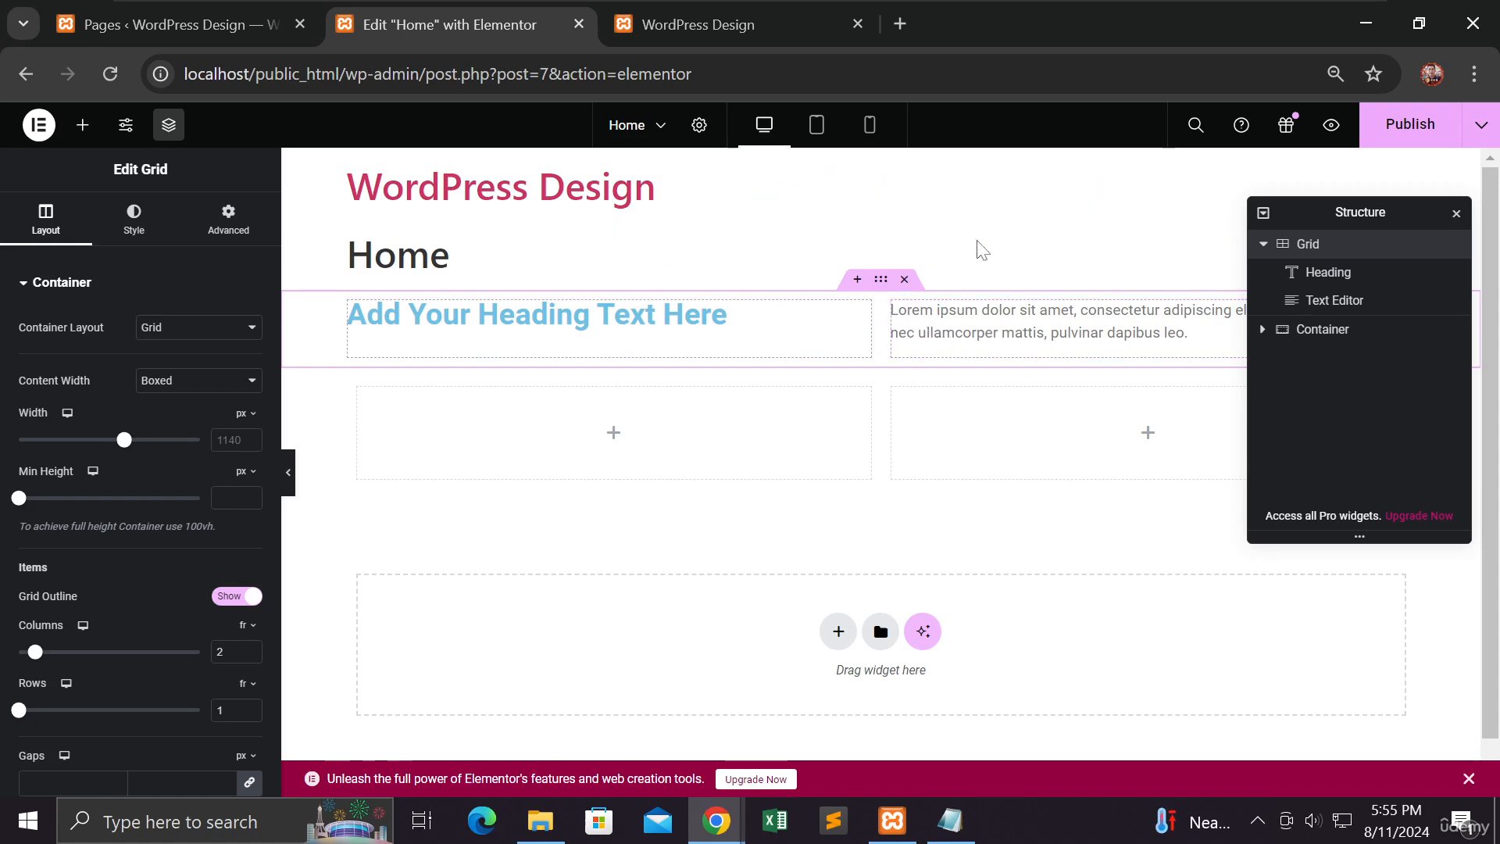
Step: Close the page's structure tree
{"action": "left_click", "coordinate": [1456, 213]}
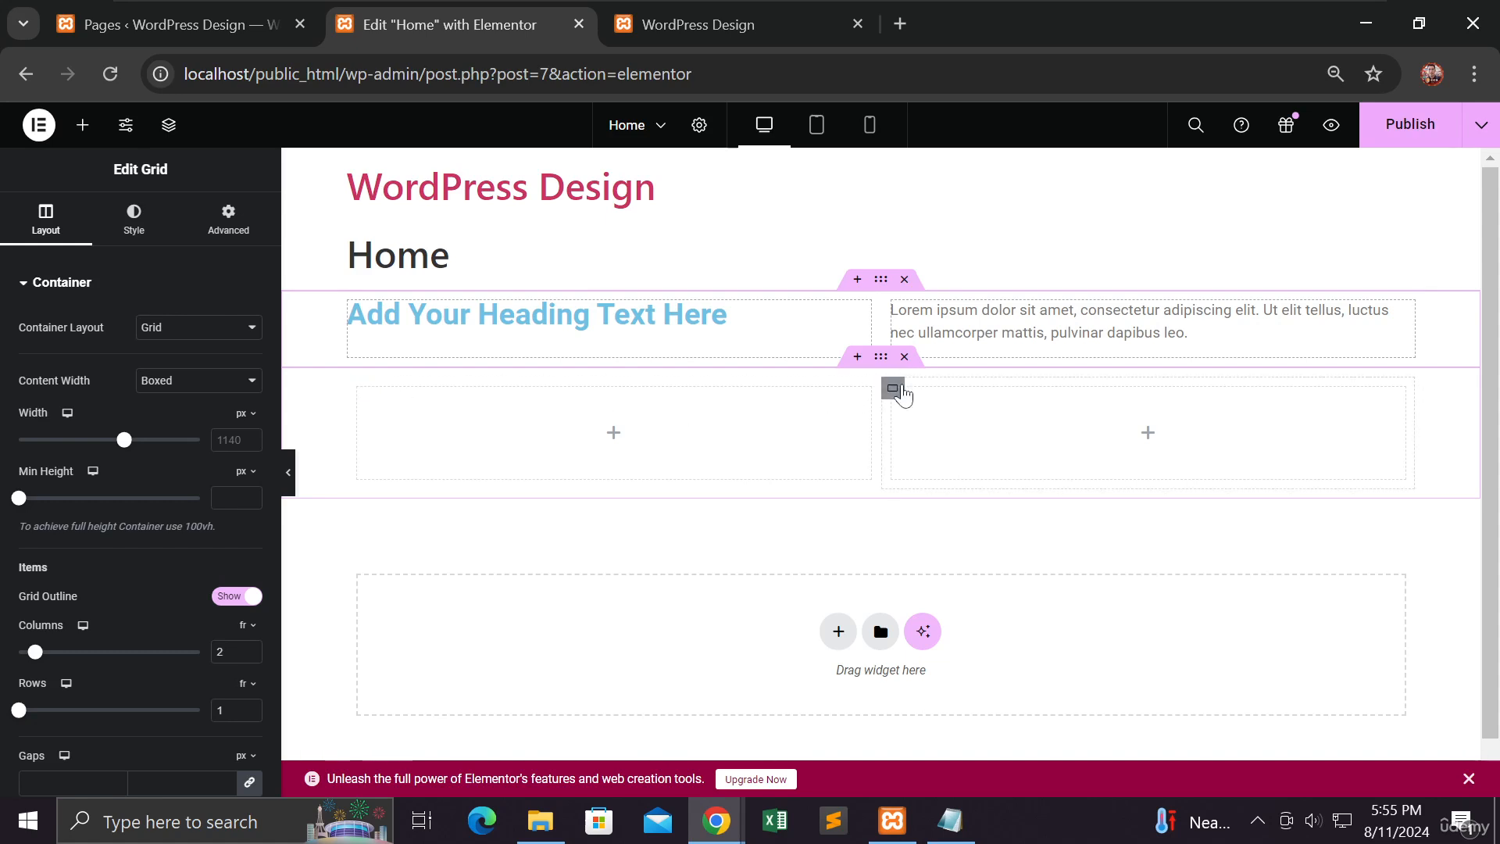
{"action": "mouse_move", "coordinate": [773, 411]}
{"action": "left_mouse_down"}
{"action": "mouse_move", "coordinate": [655, 423]}
{"action": "mouse_move", "coordinate": [664, 434]}
{"action": "left_mouse_up"}
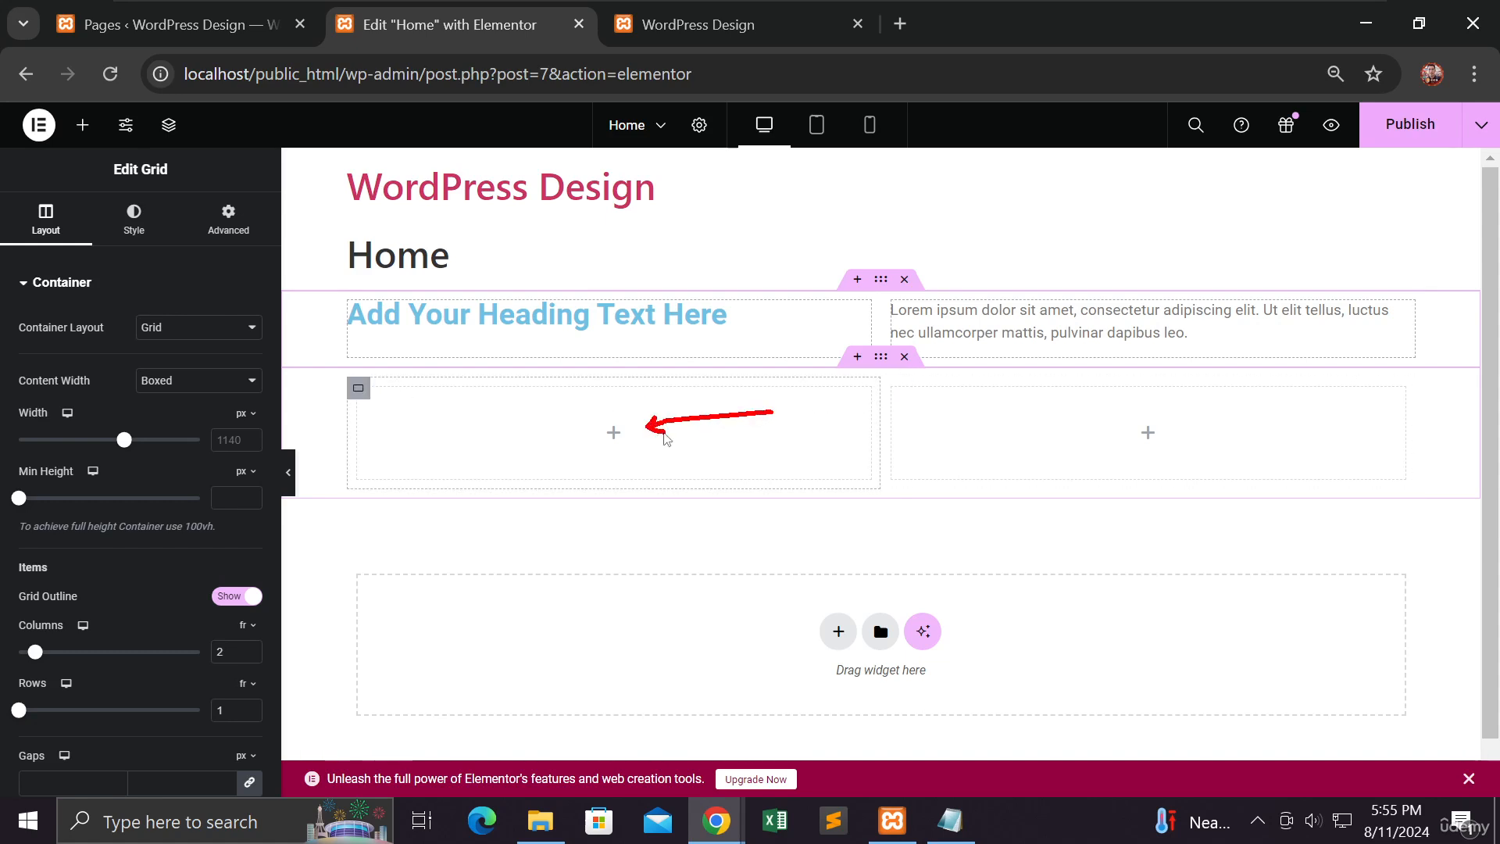
{"action": "mouse_move", "coordinate": [985, 415]}
{"action": "left_mouse_down"}
{"action": "mouse_move", "coordinate": [1043, 436]}
{"action": "mouse_move", "coordinate": [1026, 457]}
{"action": "left_mouse_up"}
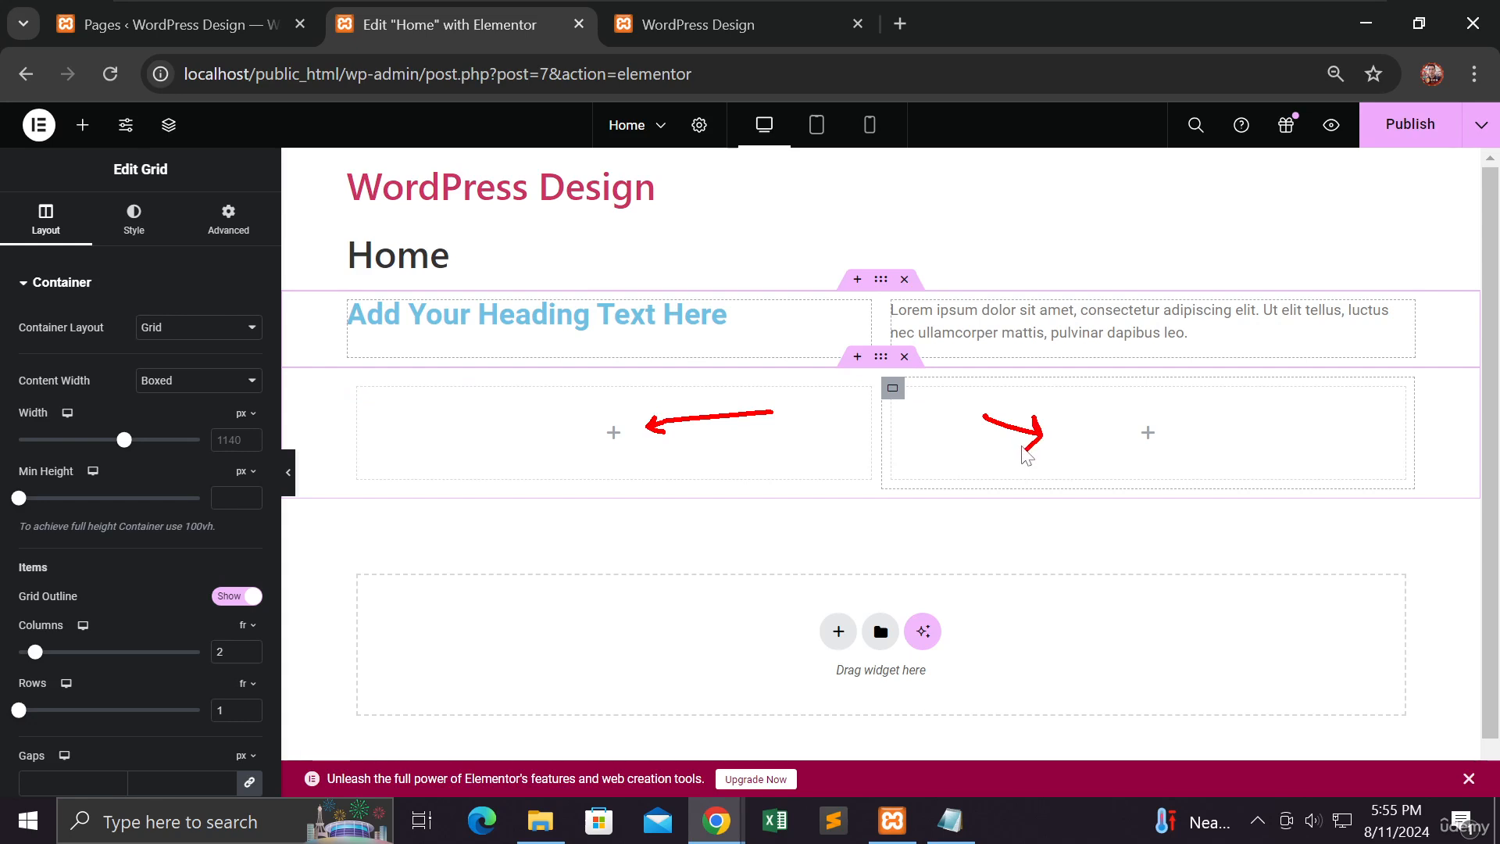
{"action": "mouse_move", "coordinate": [548, 503]}
{"action": "left_mouse_down"}
{"action": "mouse_move", "coordinate": [538, 520]}
{"action": "mouse_move", "coordinate": [613, 546]}
{"action": "mouse_move", "coordinate": [695, 525]}
{"action": "mouse_move", "coordinate": [719, 537]}
{"action": "mouse_move", "coordinate": [779, 527]}
{"action": "mouse_move", "coordinate": [783, 541]}
{"action": "left_mouse_up"}
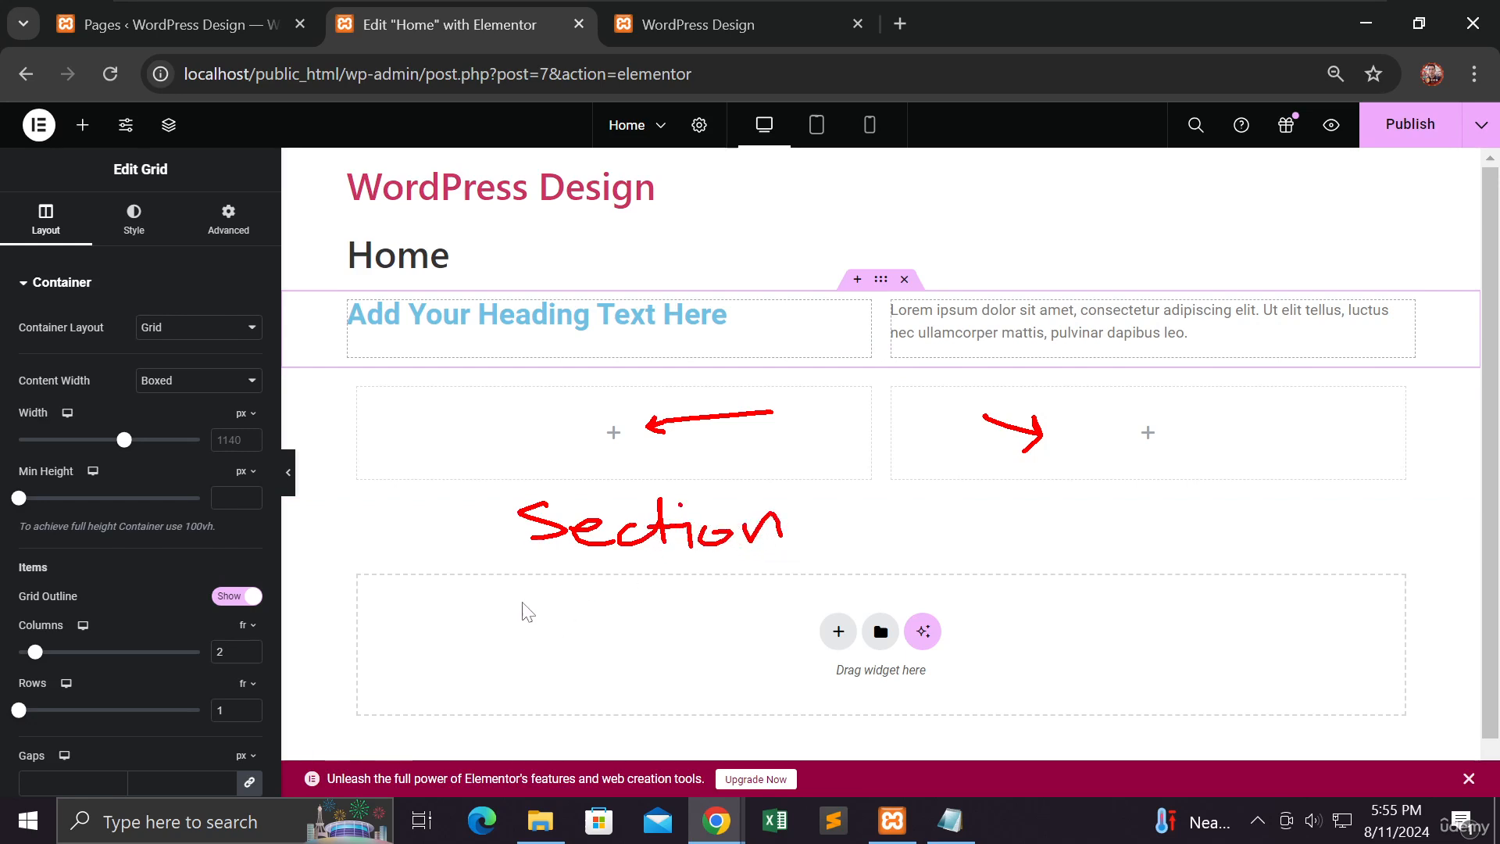
{"action": "mouse_move", "coordinate": [545, 572]}
{"action": "left_mouse_down"}
{"action": "mouse_move", "coordinate": [517, 580]}
{"action": "mouse_move", "coordinate": [740, 613]}
{"action": "mouse_move", "coordinate": [804, 582]}
{"action": "left_mouse_up"}
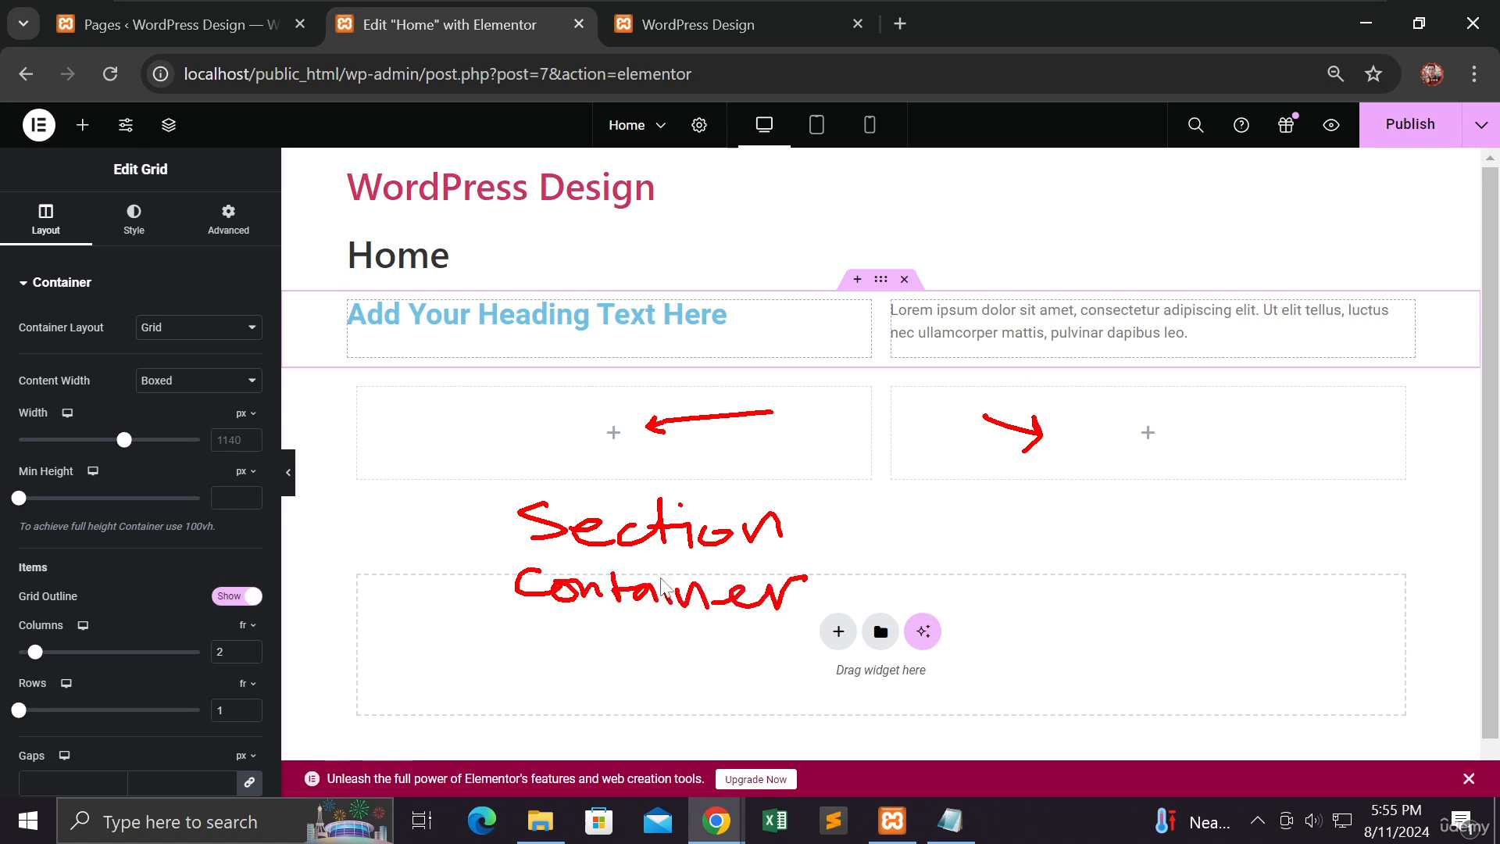
{"action": "mouse_move", "coordinate": [536, 629]}
{"action": "left_mouse_down"}
{"action": "mouse_move", "coordinate": [569, 644]}
{"action": "mouse_move", "coordinate": [553, 635]}
{"action": "mouse_move", "coordinate": [721, 639]}
{"action": "mouse_move", "coordinate": [797, 616]}
{"action": "mouse_move", "coordinate": [833, 647]}
{"action": "left_mouse_up"}
{"action": "key", "text": "e"}
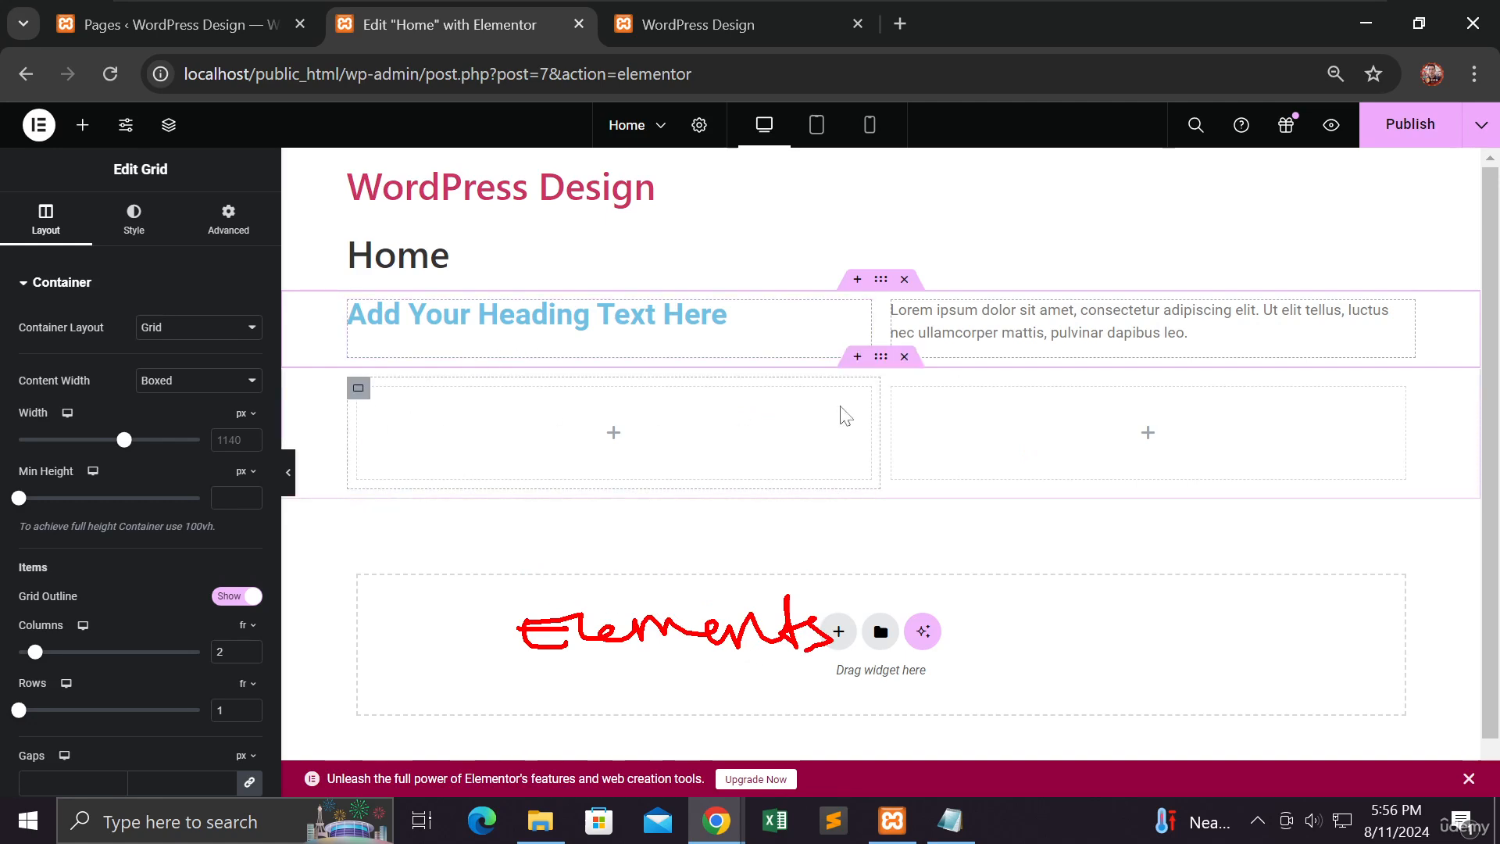
Step: Delete the two-column Flexbox container and the grid container above it from the page
{"action": "left_click", "coordinate": [904, 357]}
{"action": "left_click", "coordinate": [914, 280]}
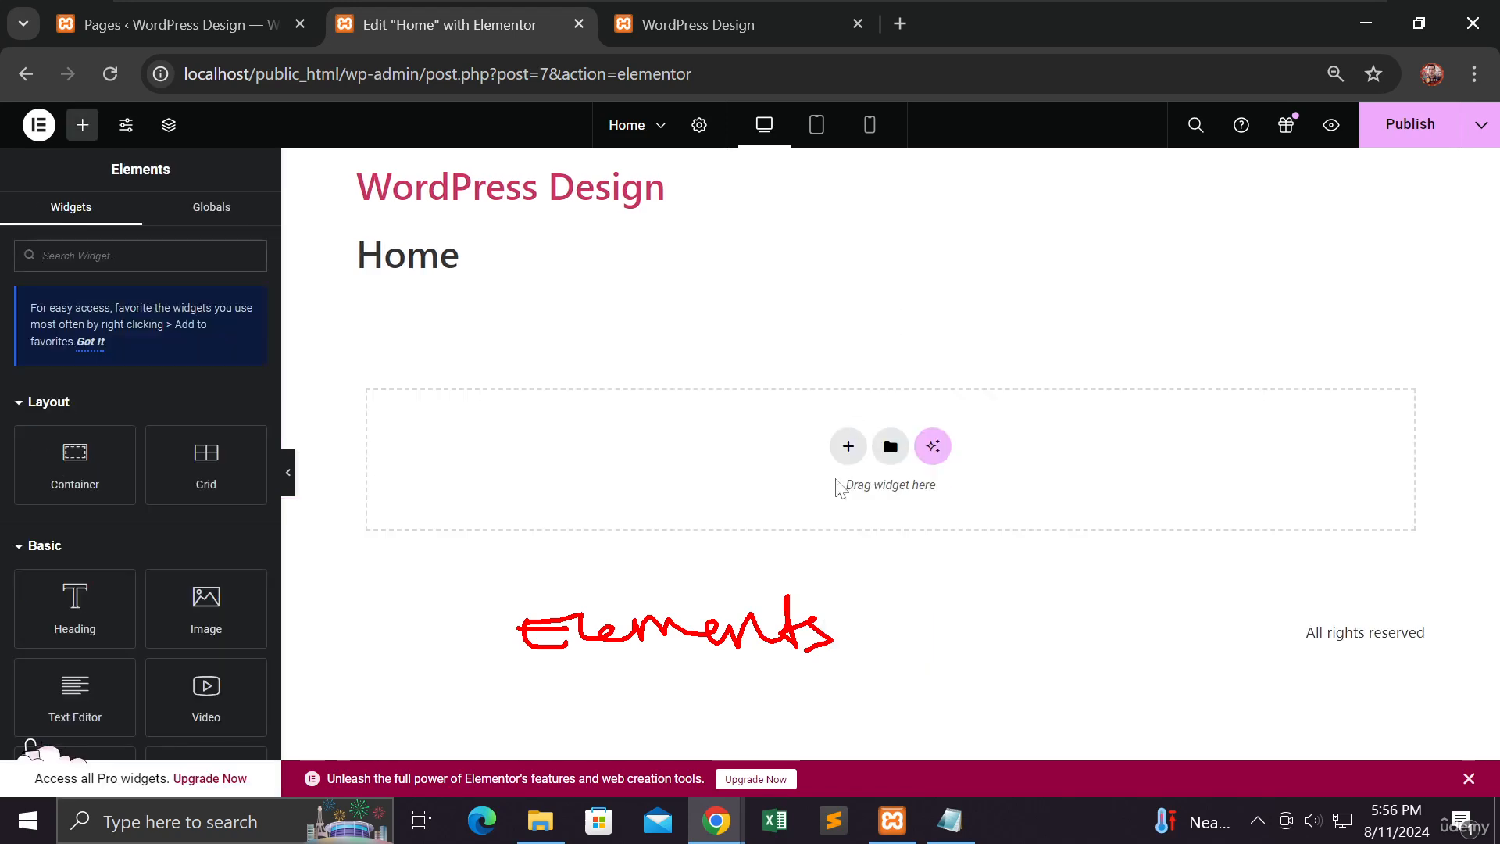
{"action": "key", "text": "Escape"}
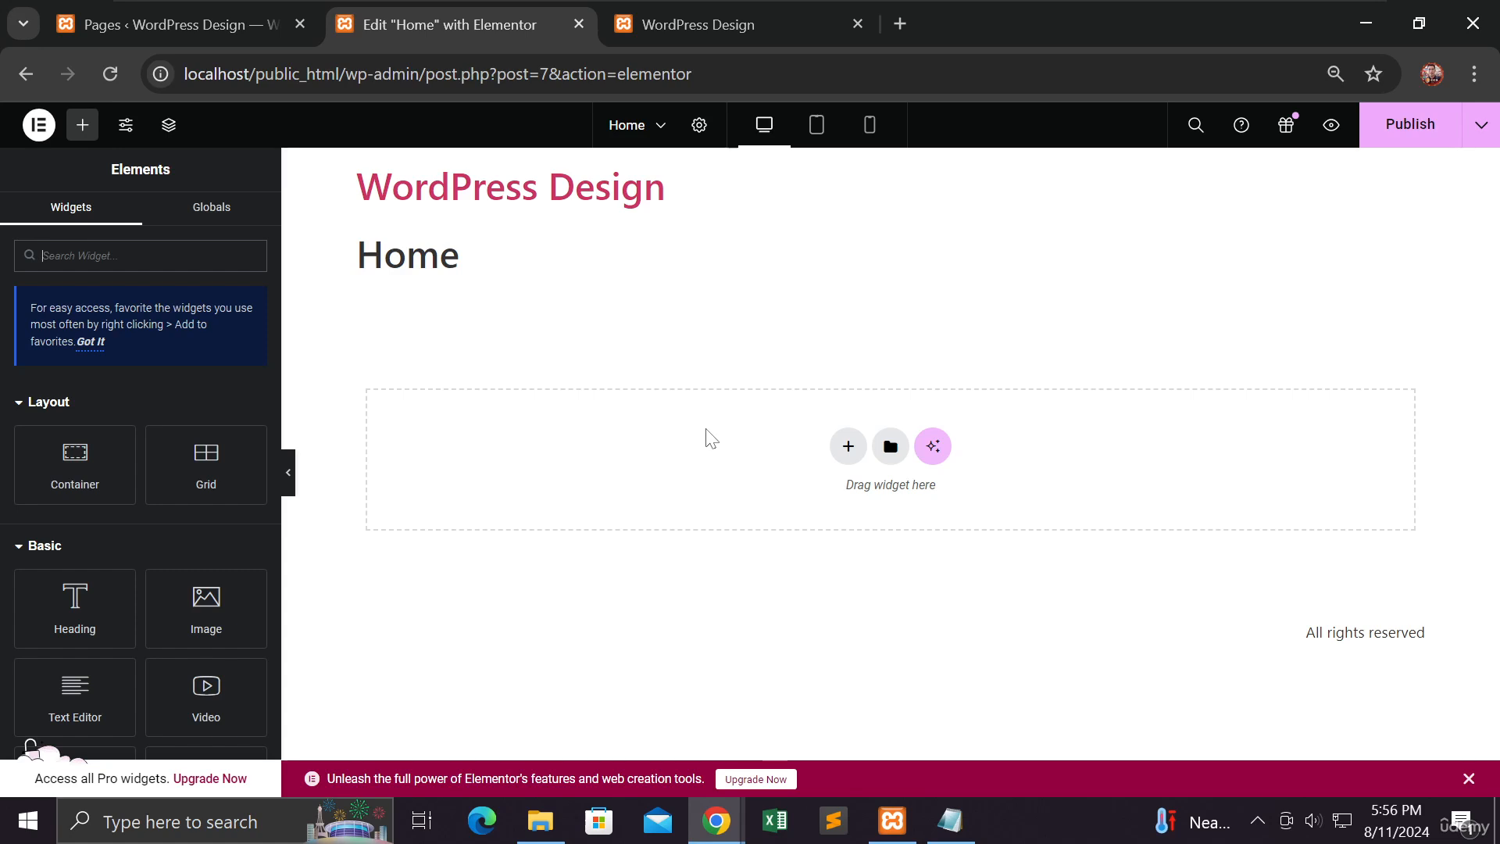
Step: Add a new Grid container with two columns and one row below the Home title
{"action": "left_click", "coordinate": [848, 448]}
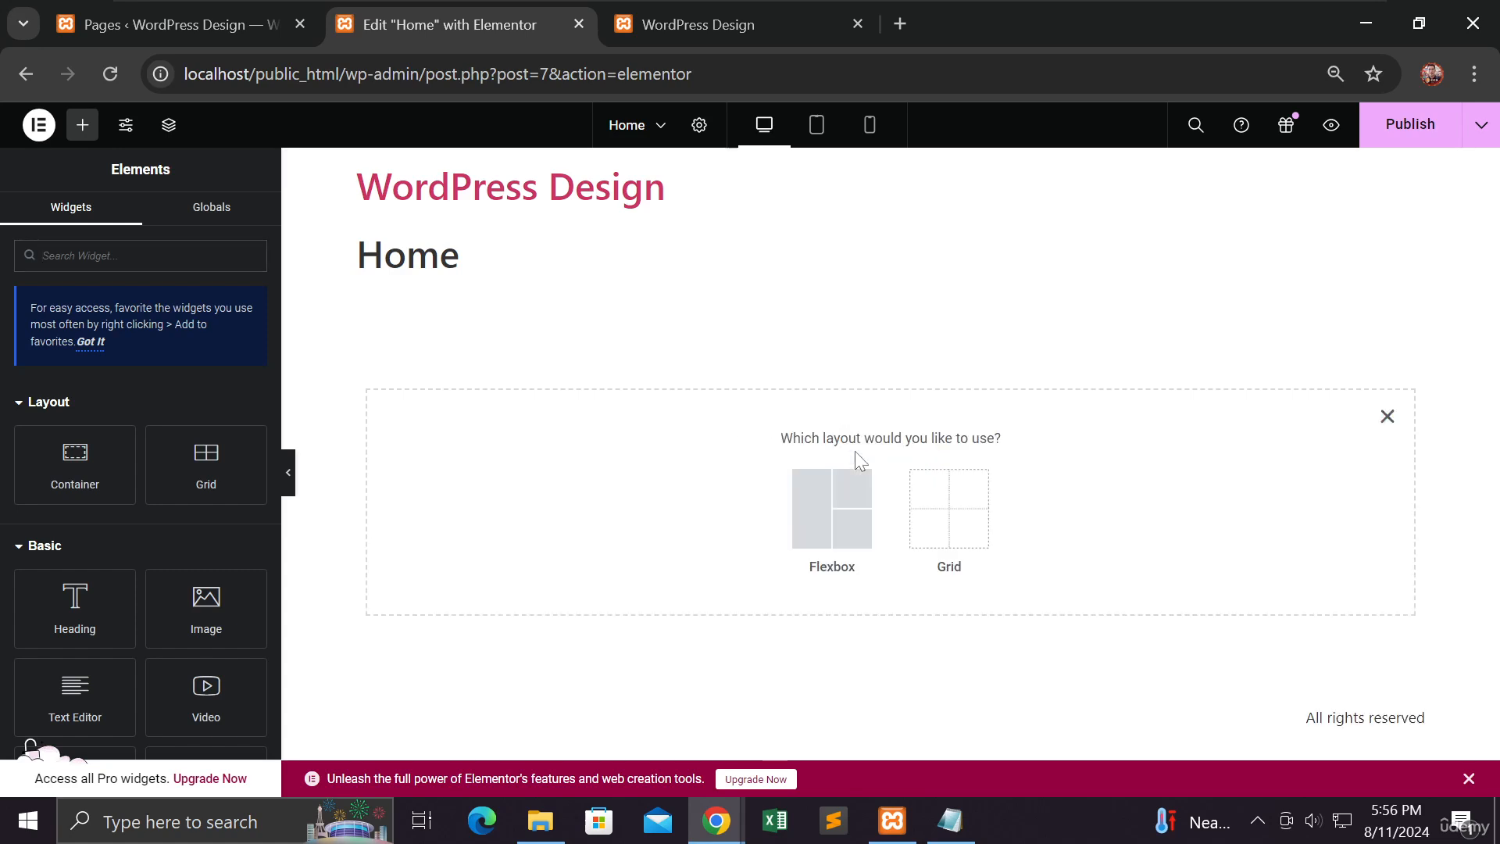
{"action": "left_click", "coordinate": [950, 498]}
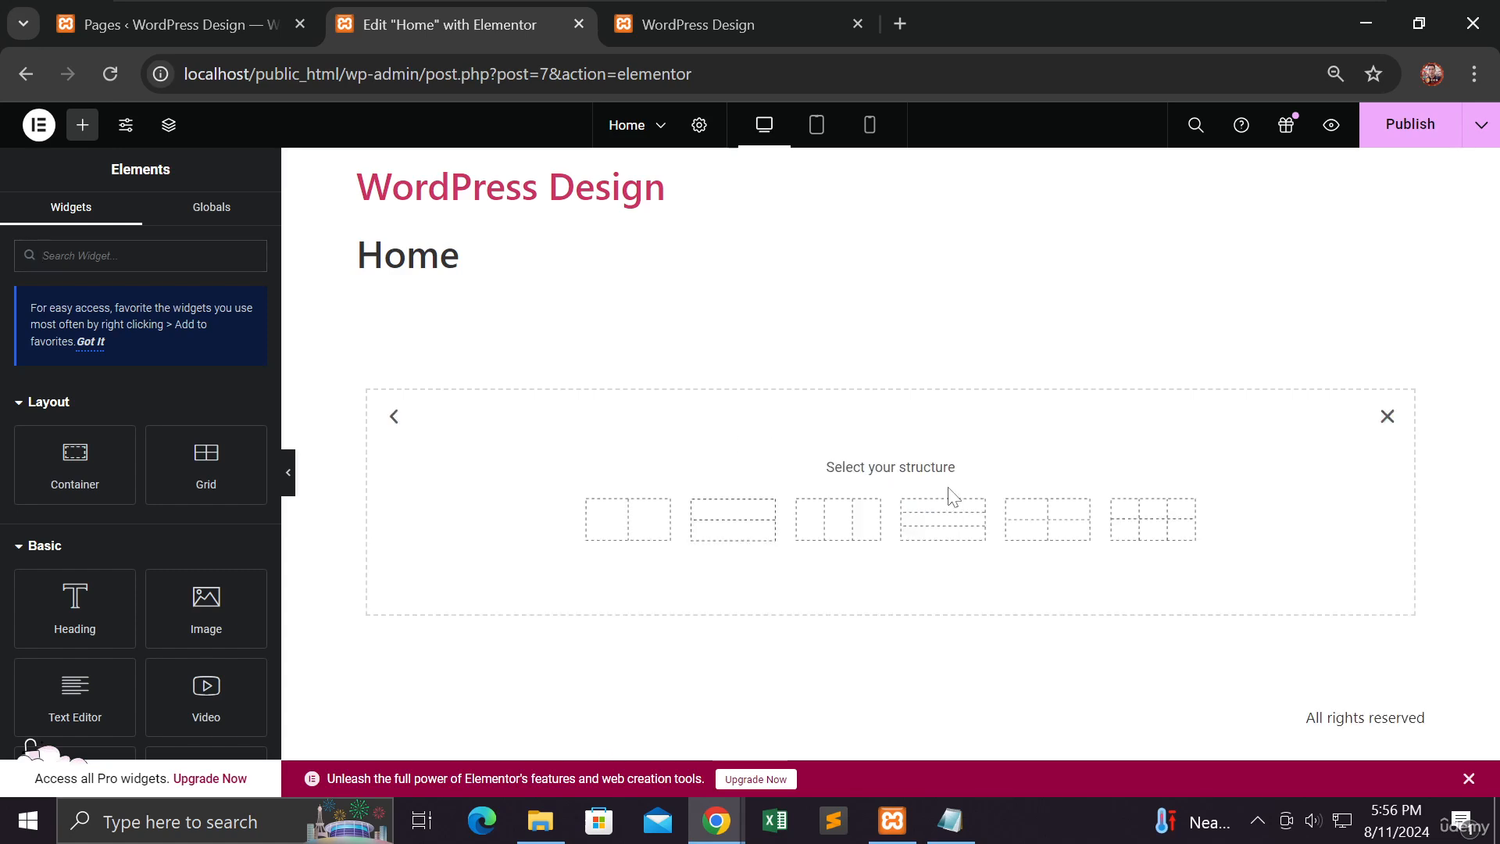
{"action": "left_click", "coordinate": [621, 532]}
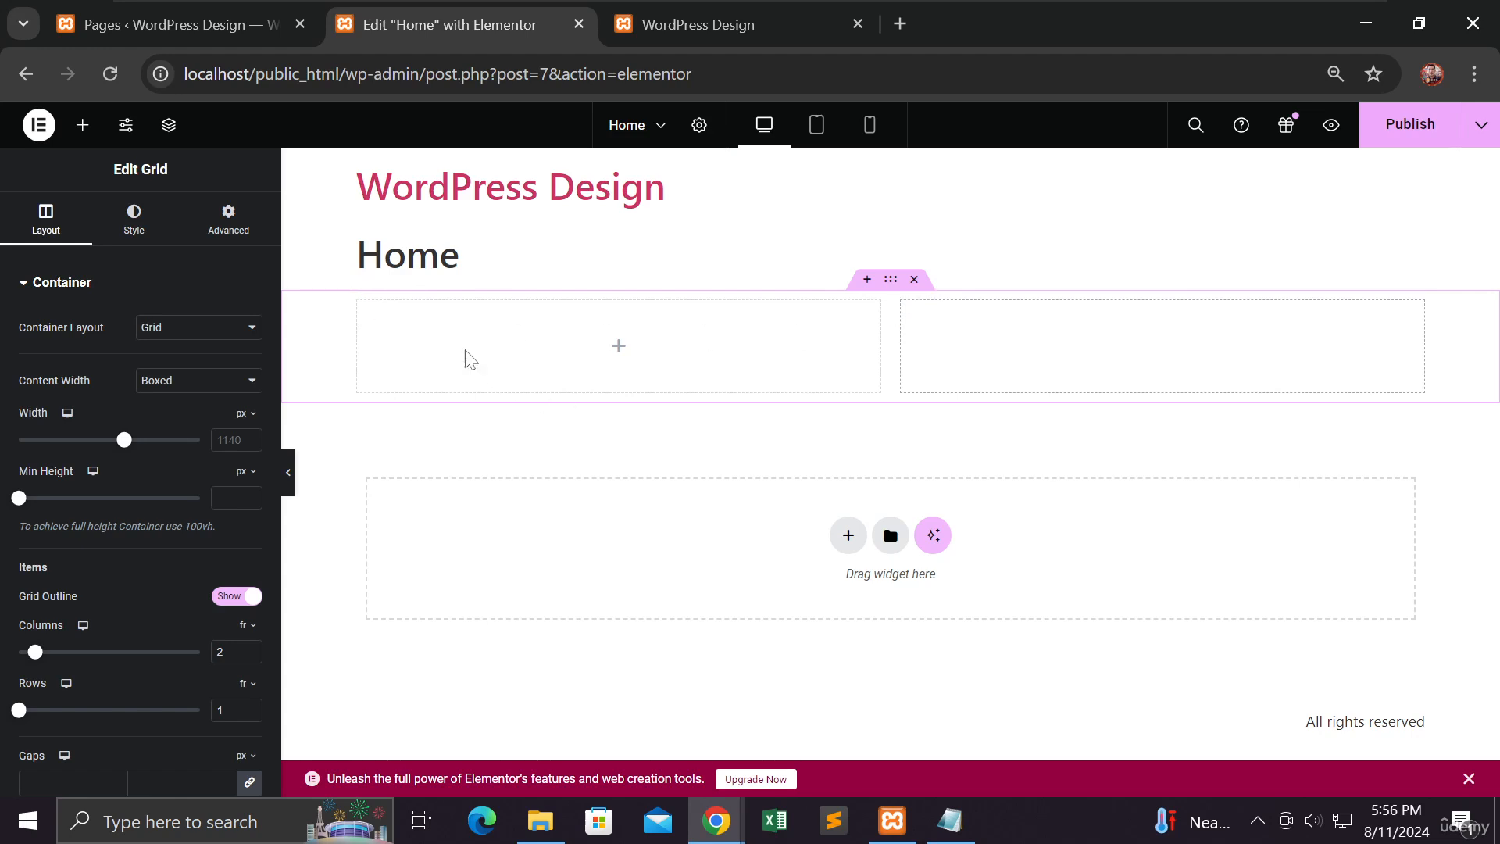
Step: Fill the new grid with a Heading widget in the first cell and a Text Editor widget in the second
{"action": "left_click", "coordinate": [83, 140]}
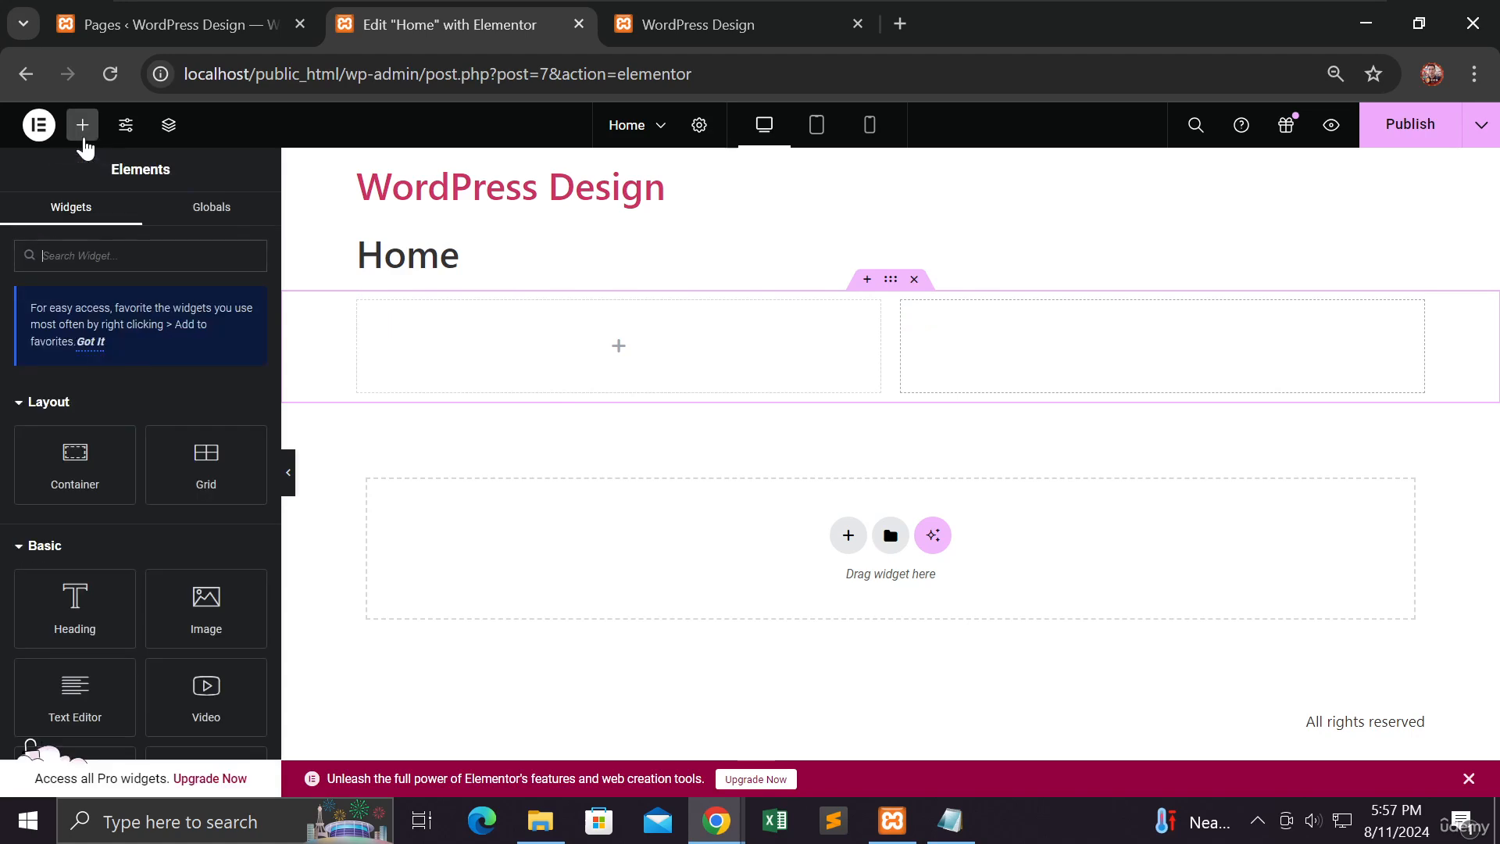
{"action": "scroll", "coordinate": [131, 375], "scroll_direction": "down", "scroll_amount": 3}
{"action": "left_click_drag", "start_coordinate": [100, 383], "coordinate": [539, 382]}
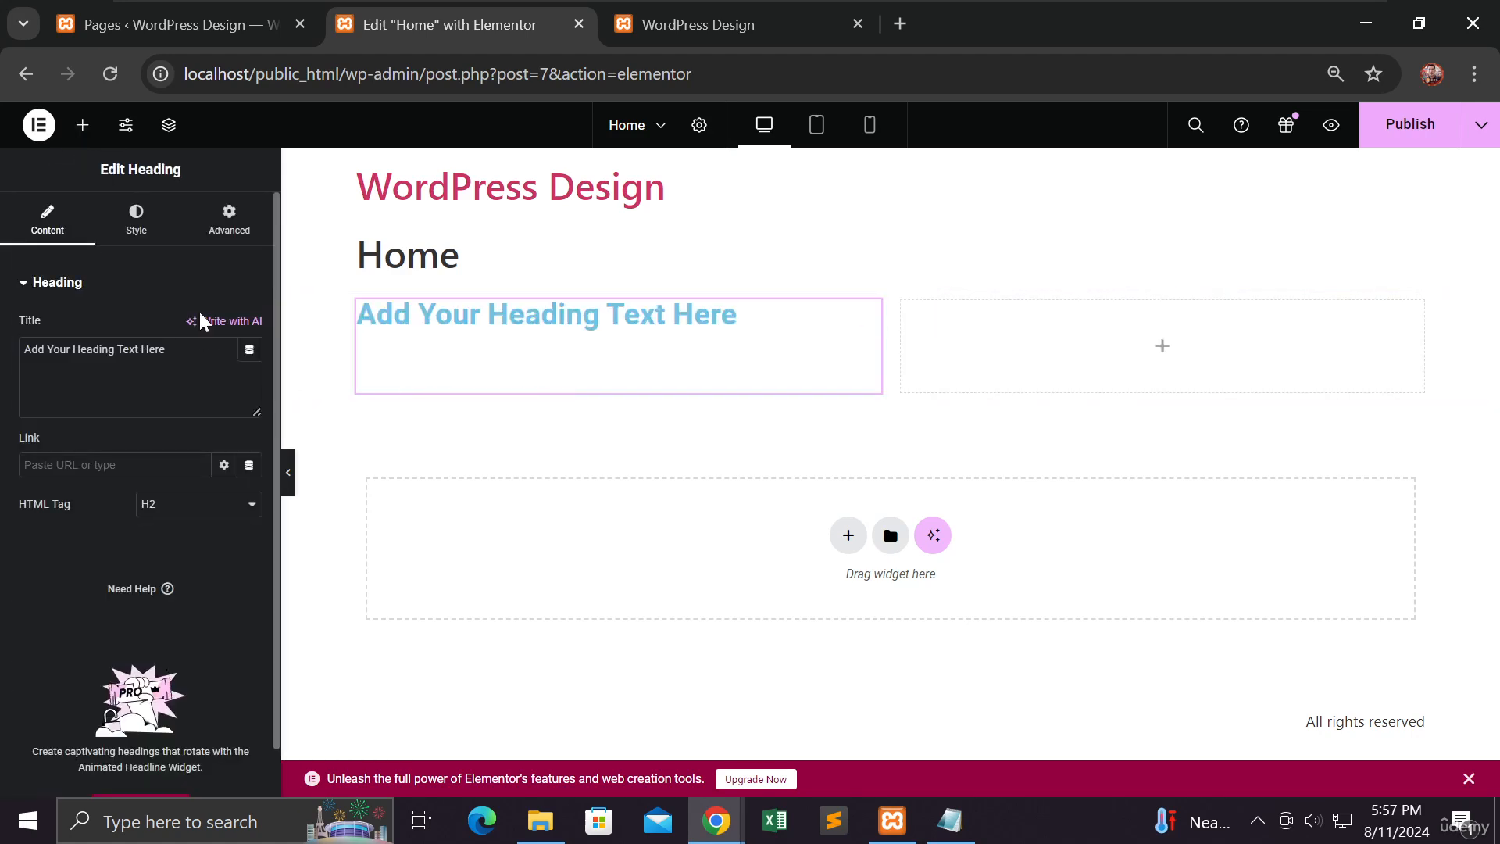
{"action": "left_click", "coordinate": [83, 125]}
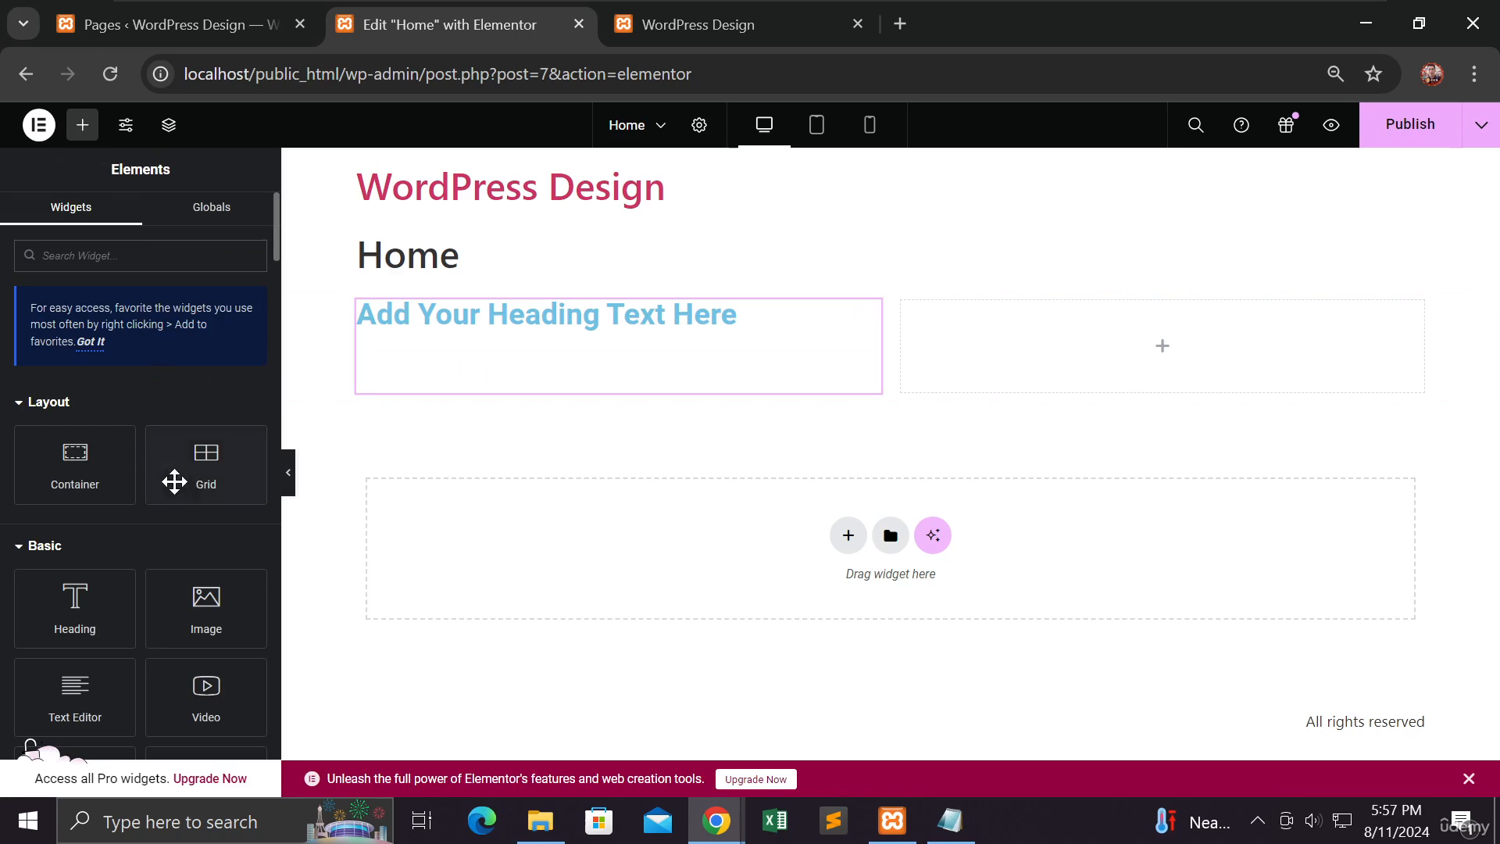
{"action": "scroll", "coordinate": [149, 547], "scroll_direction": "down", "scroll_amount": 2}
{"action": "left_click_drag", "start_coordinate": [120, 593], "coordinate": [1075, 356]}
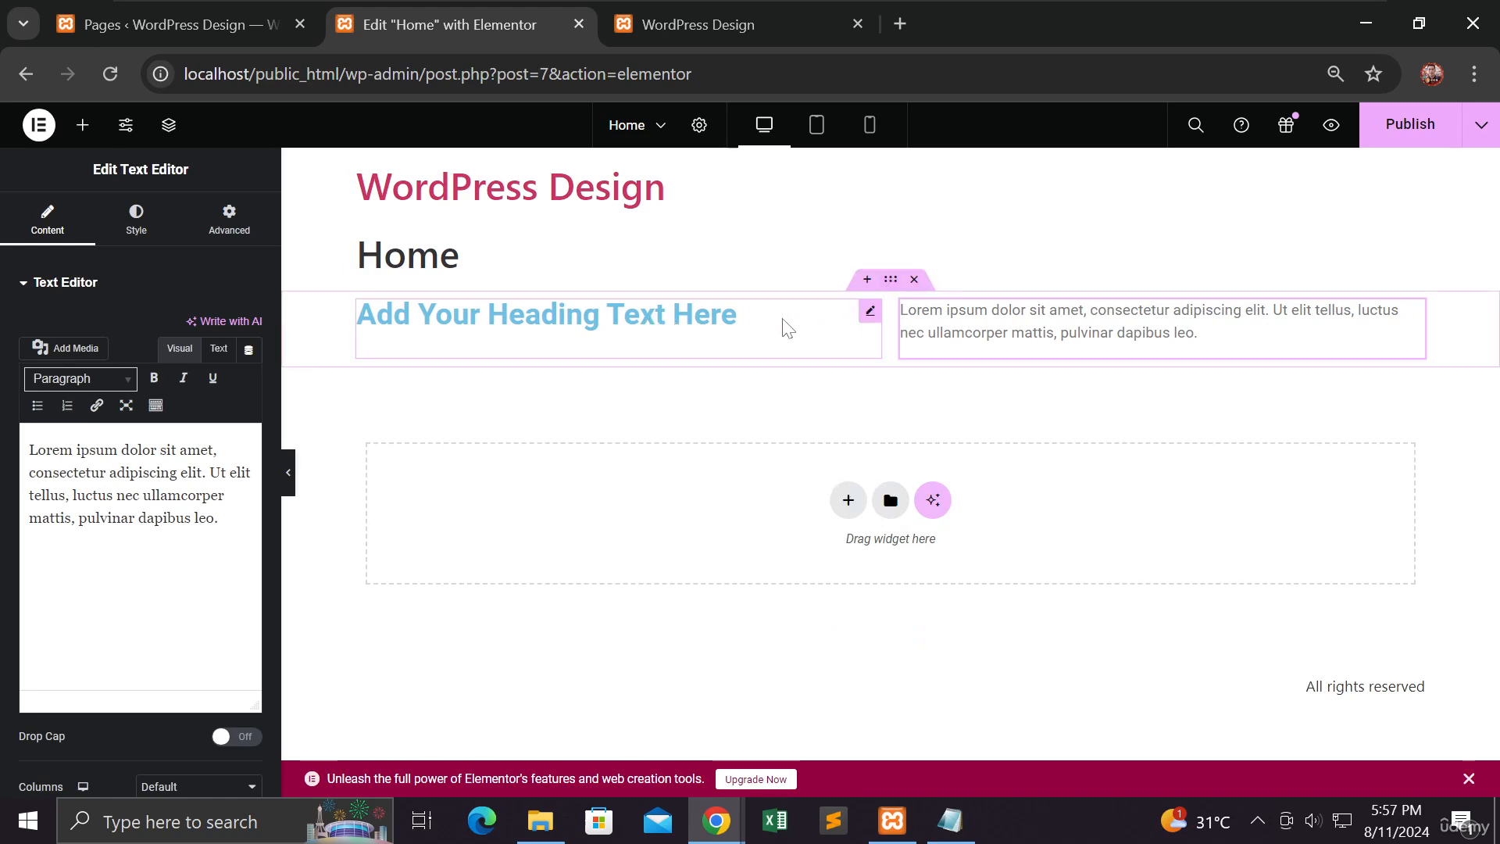
Step: Insert a Button widget in the grid's first cell, ahead of the heading
{"action": "left_click", "coordinate": [82, 125]}
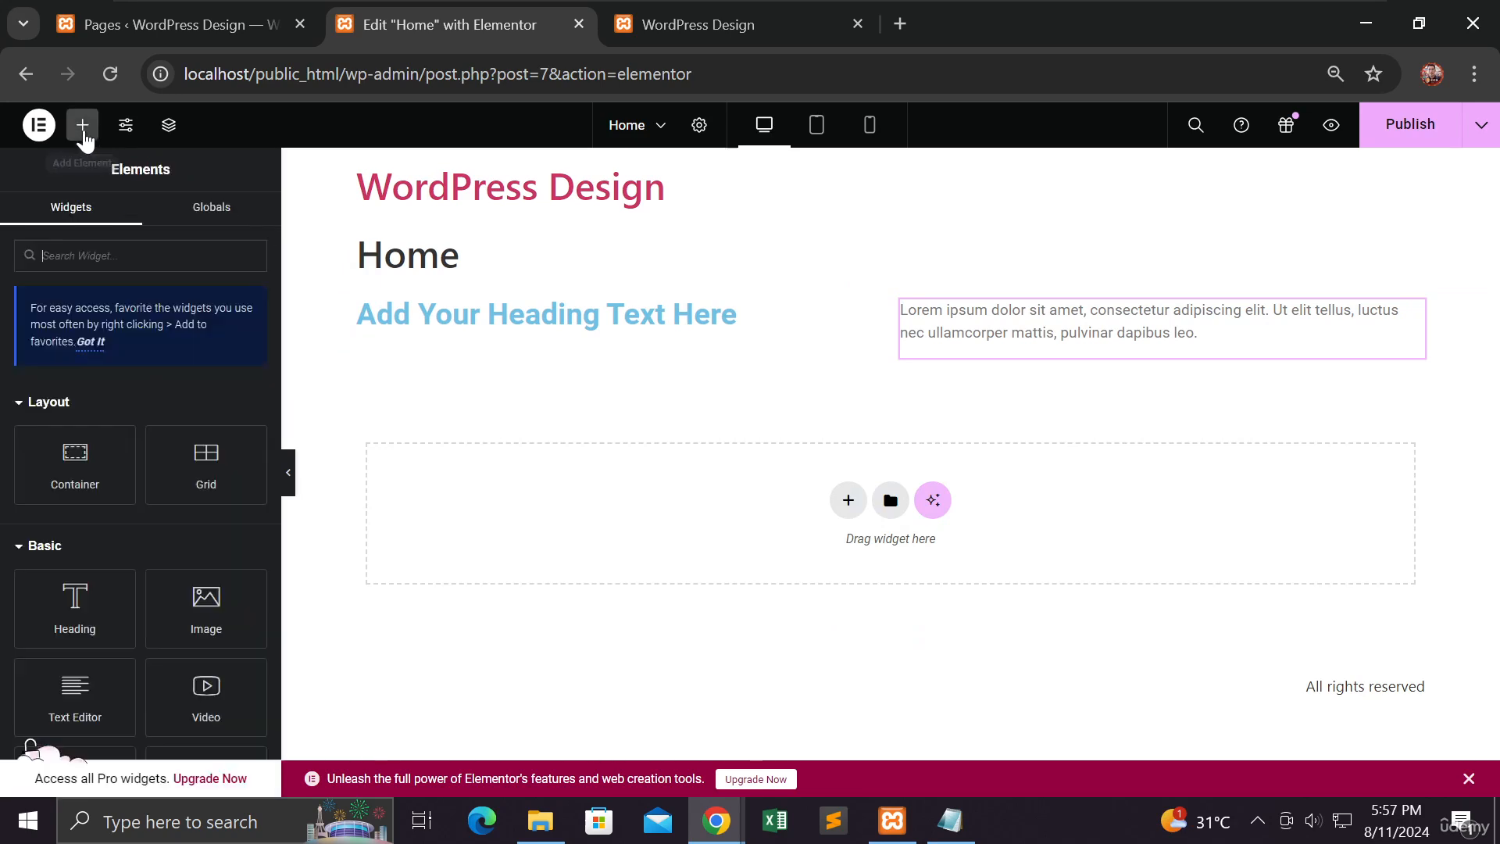
{"action": "scroll", "coordinate": [131, 456], "scroll_direction": "down", "scroll_amount": 2}
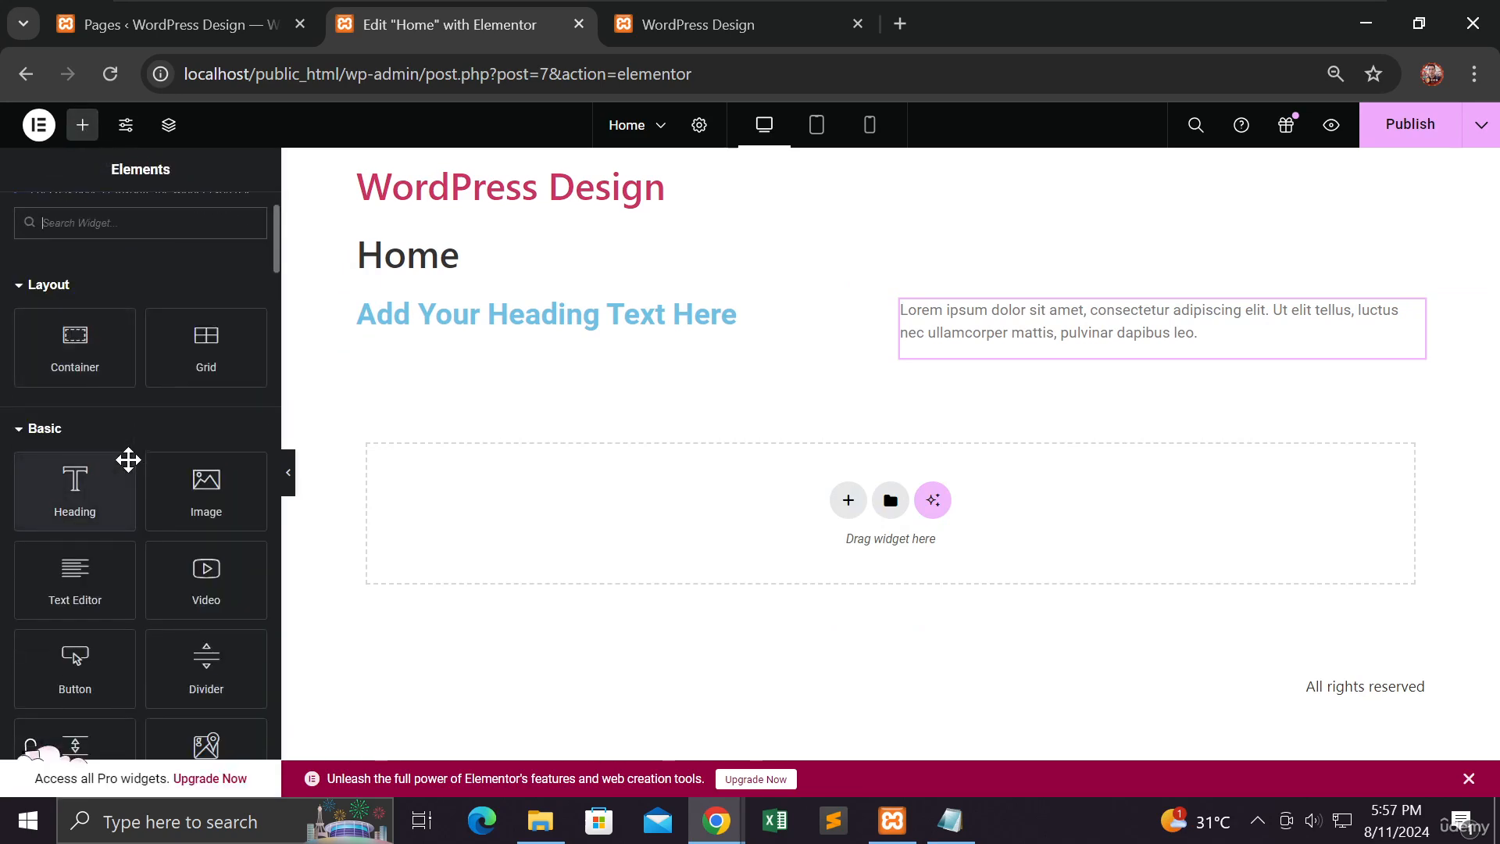
{"action": "left_click_drag", "start_coordinate": [75, 656], "coordinate": [512, 316]}
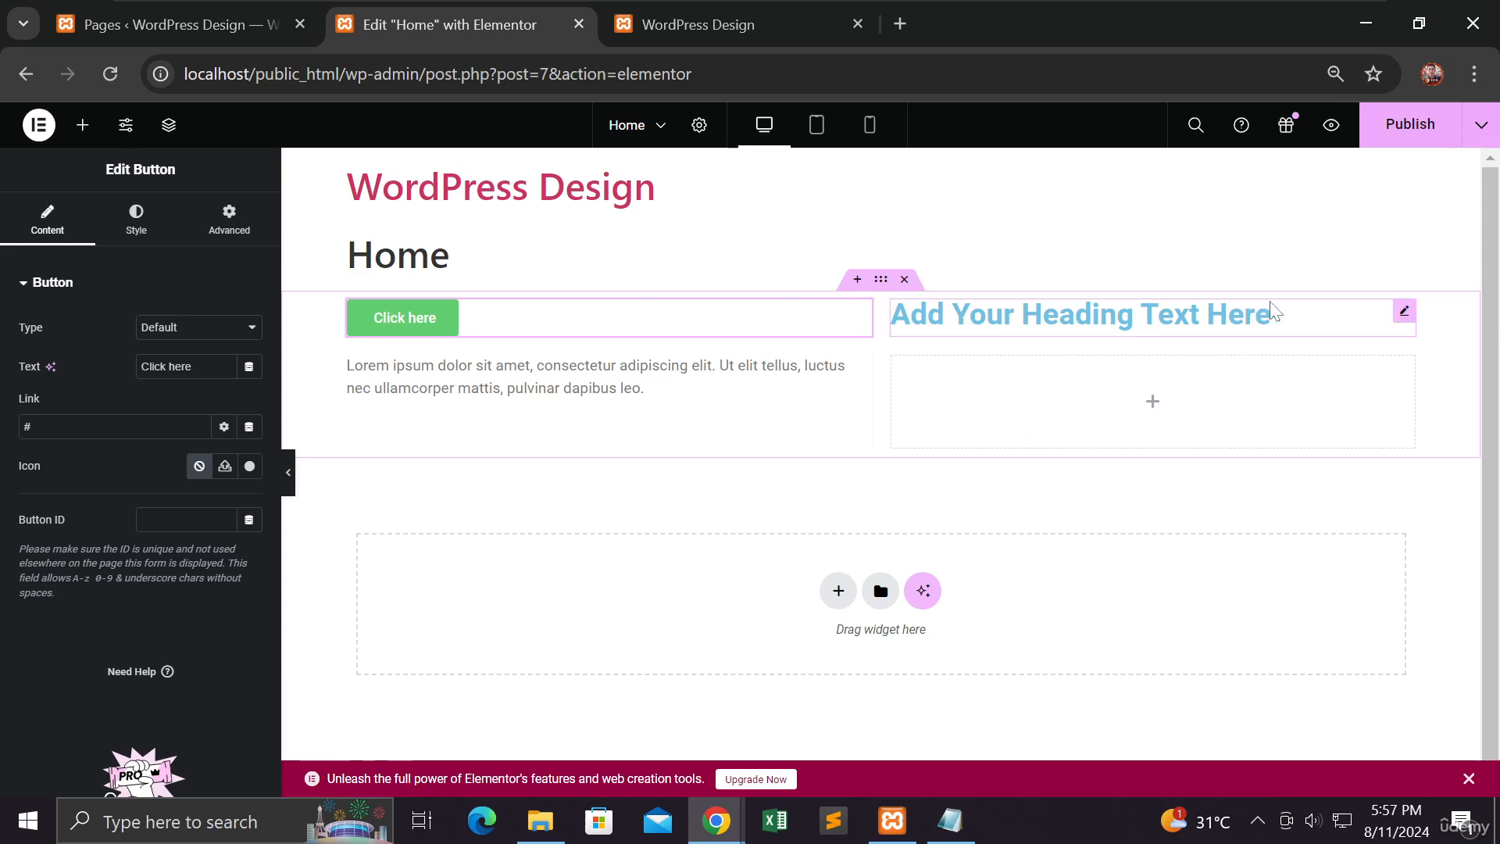
Step: Rearrange the grid's widgets so the text comes first, the heading second and the button third, below the text
{"action": "left_click_drag", "start_coordinate": [1398, 328], "coordinate": [817, 328]}
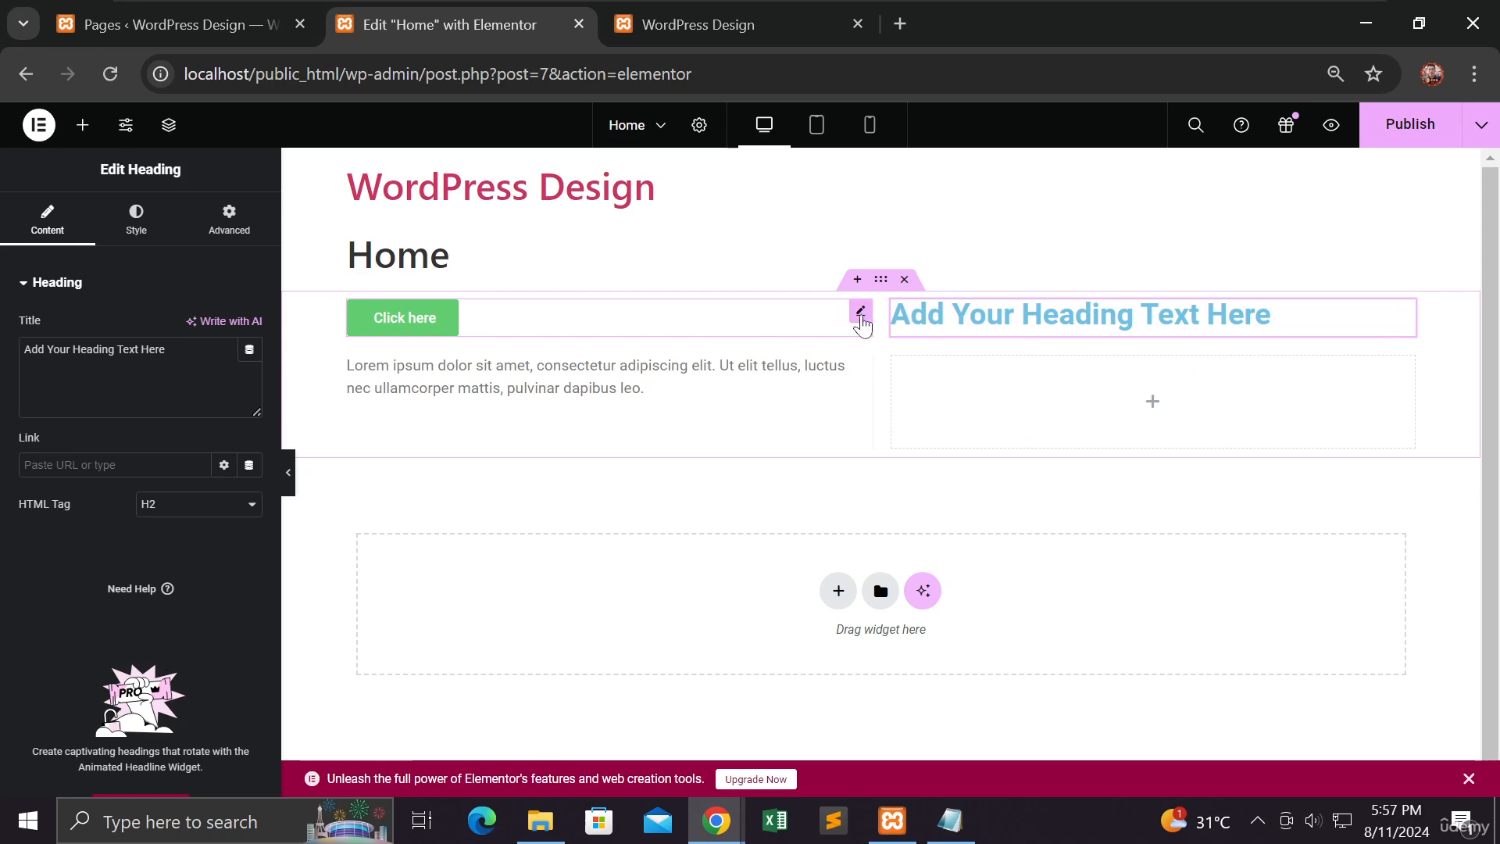
{"action": "left_click_drag", "start_coordinate": [862, 320], "coordinate": [1383, 318]}
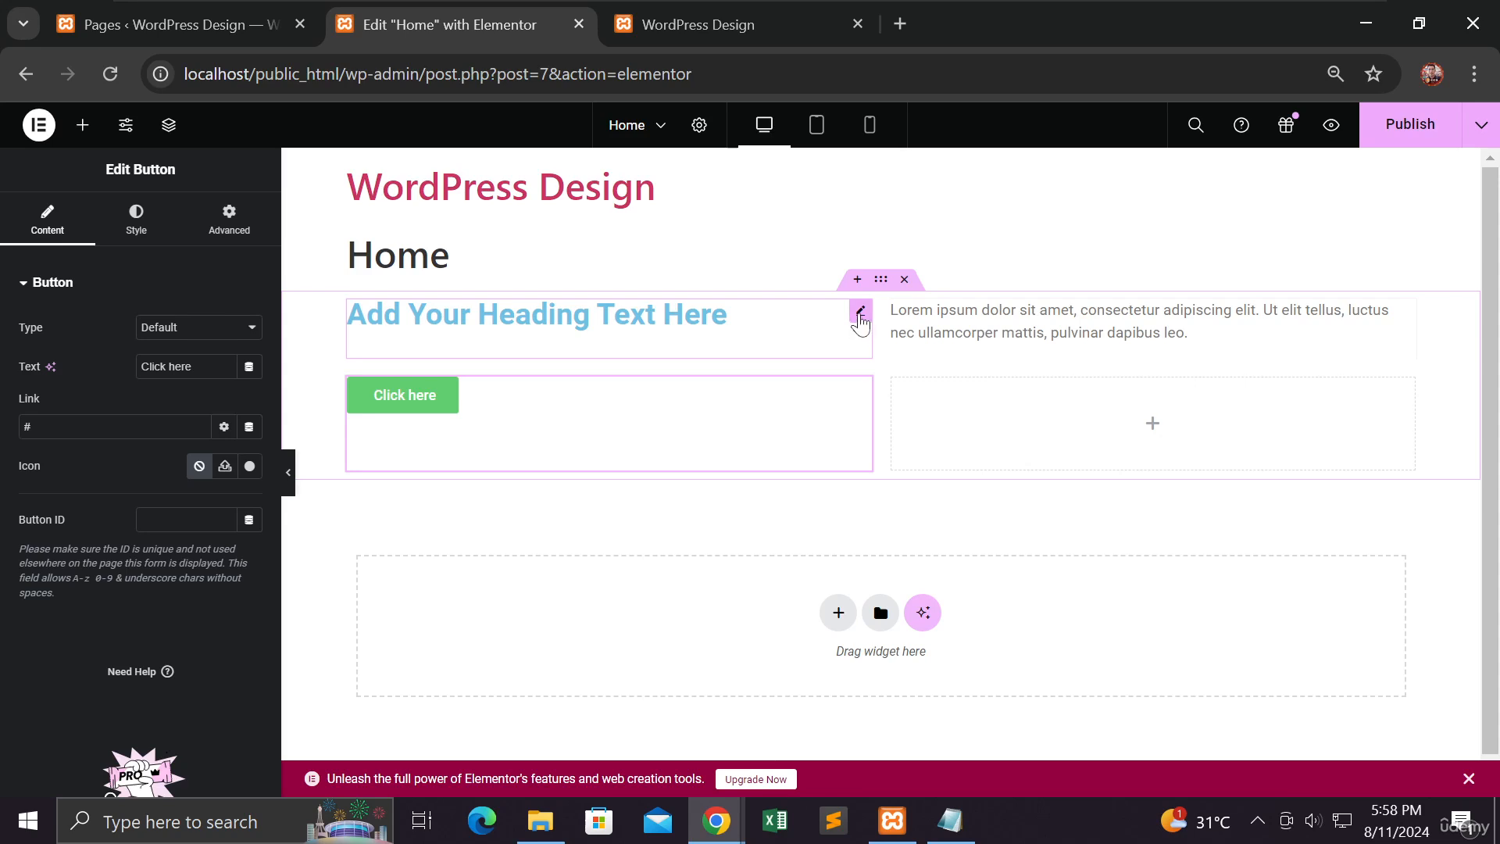
{"action": "left_click_drag", "start_coordinate": [860, 320], "coordinate": [1288, 324]}
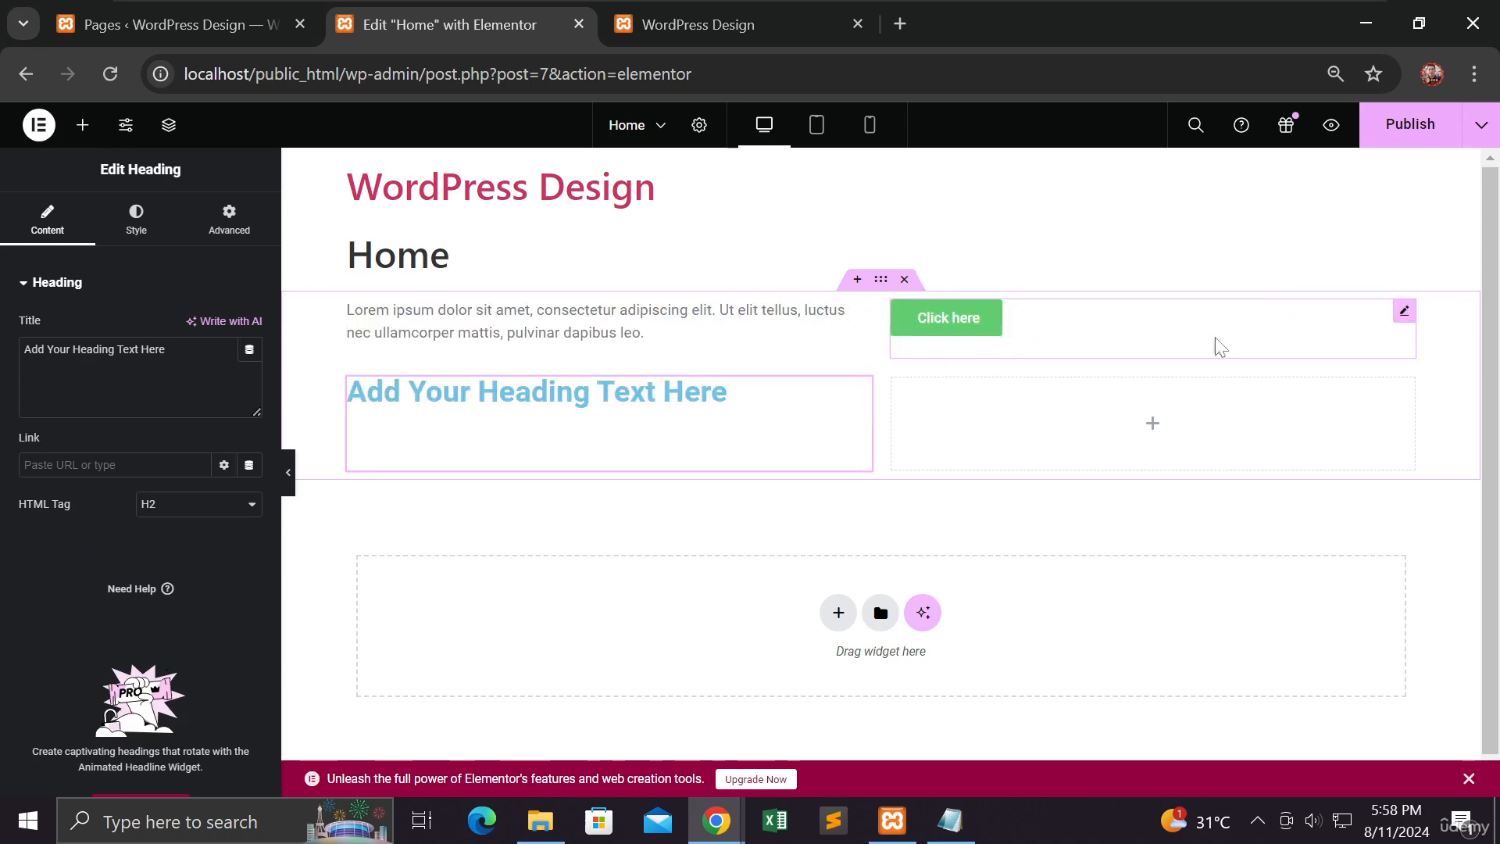
{"action": "left_click_drag", "start_coordinate": [860, 404], "coordinate": [1170, 344]}
{"action": "left_click_drag", "start_coordinate": [857, 403], "coordinate": [844, 330]}
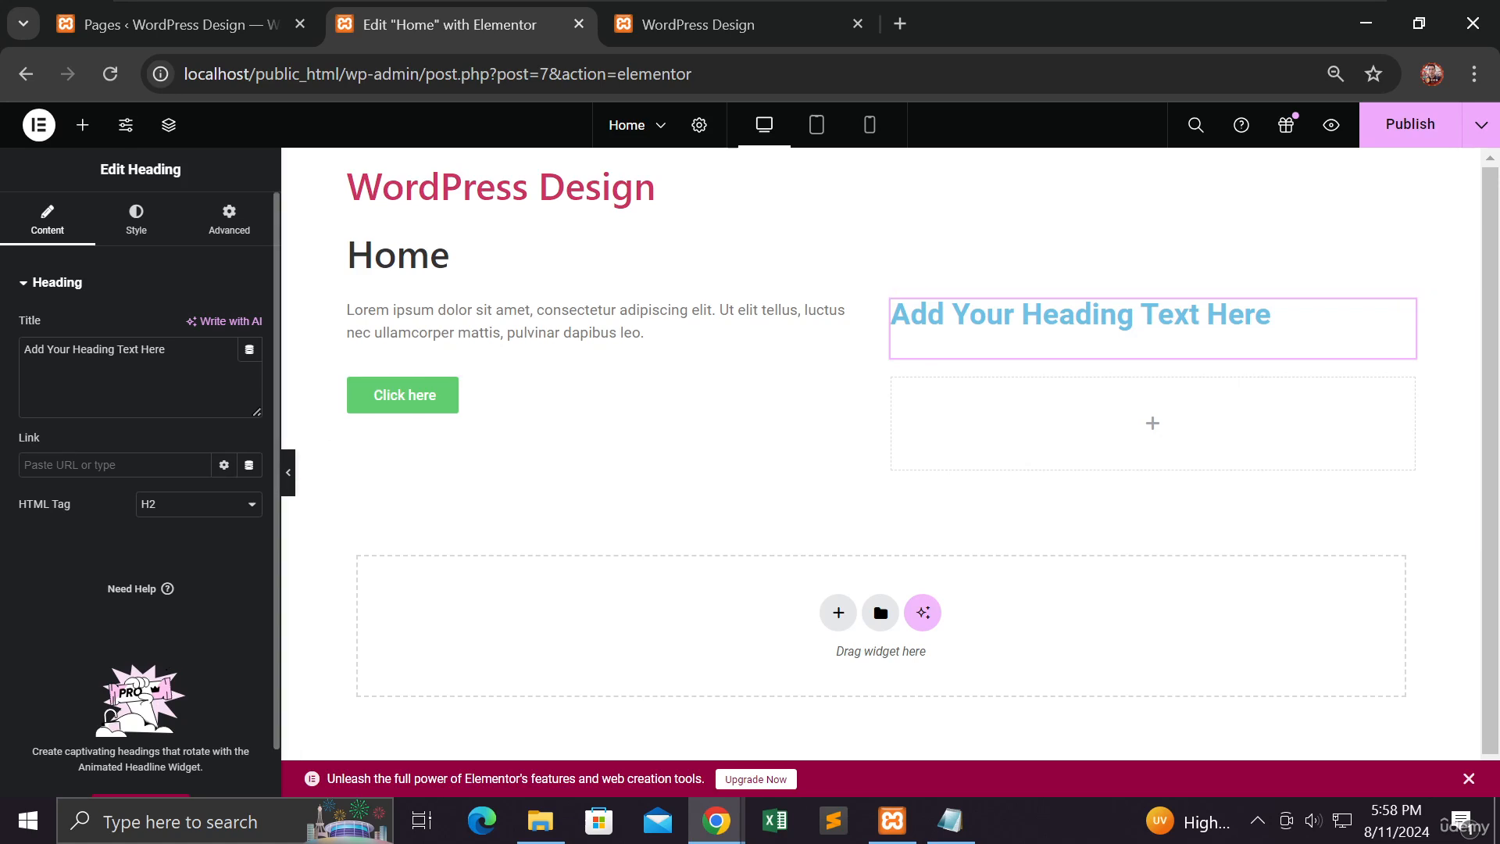
Step: Add an Icon widget to the grid's empty fourth cell, below the heading
{"action": "left_click", "coordinate": [82, 125]}
{"action": "scroll", "coordinate": [143, 363], "scroll_direction": "down", "scroll_amount": 3}
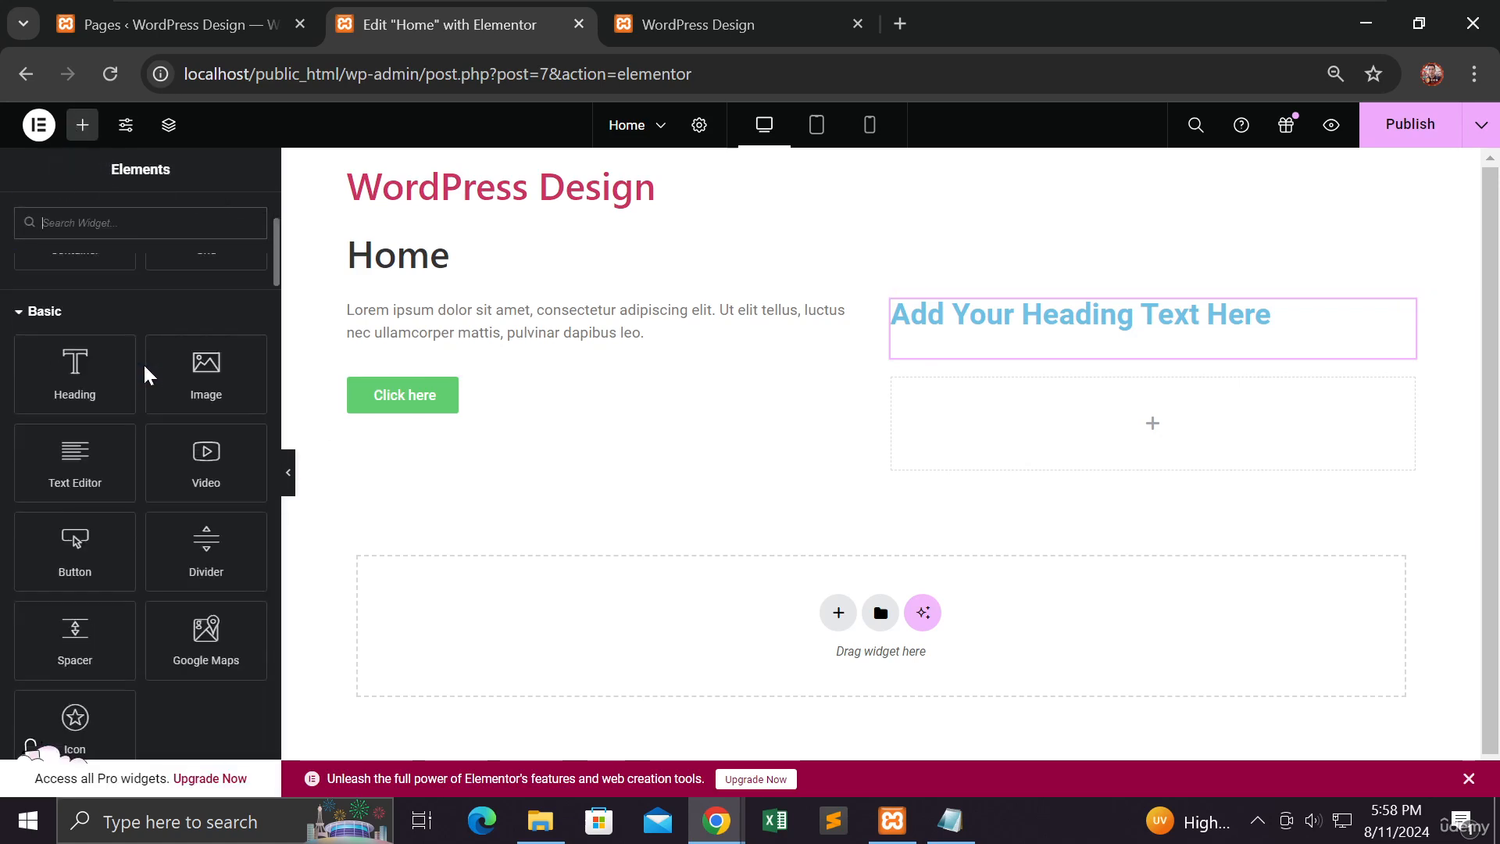
{"action": "scroll", "coordinate": [143, 363], "scroll_direction": "down", "scroll_amount": 2}
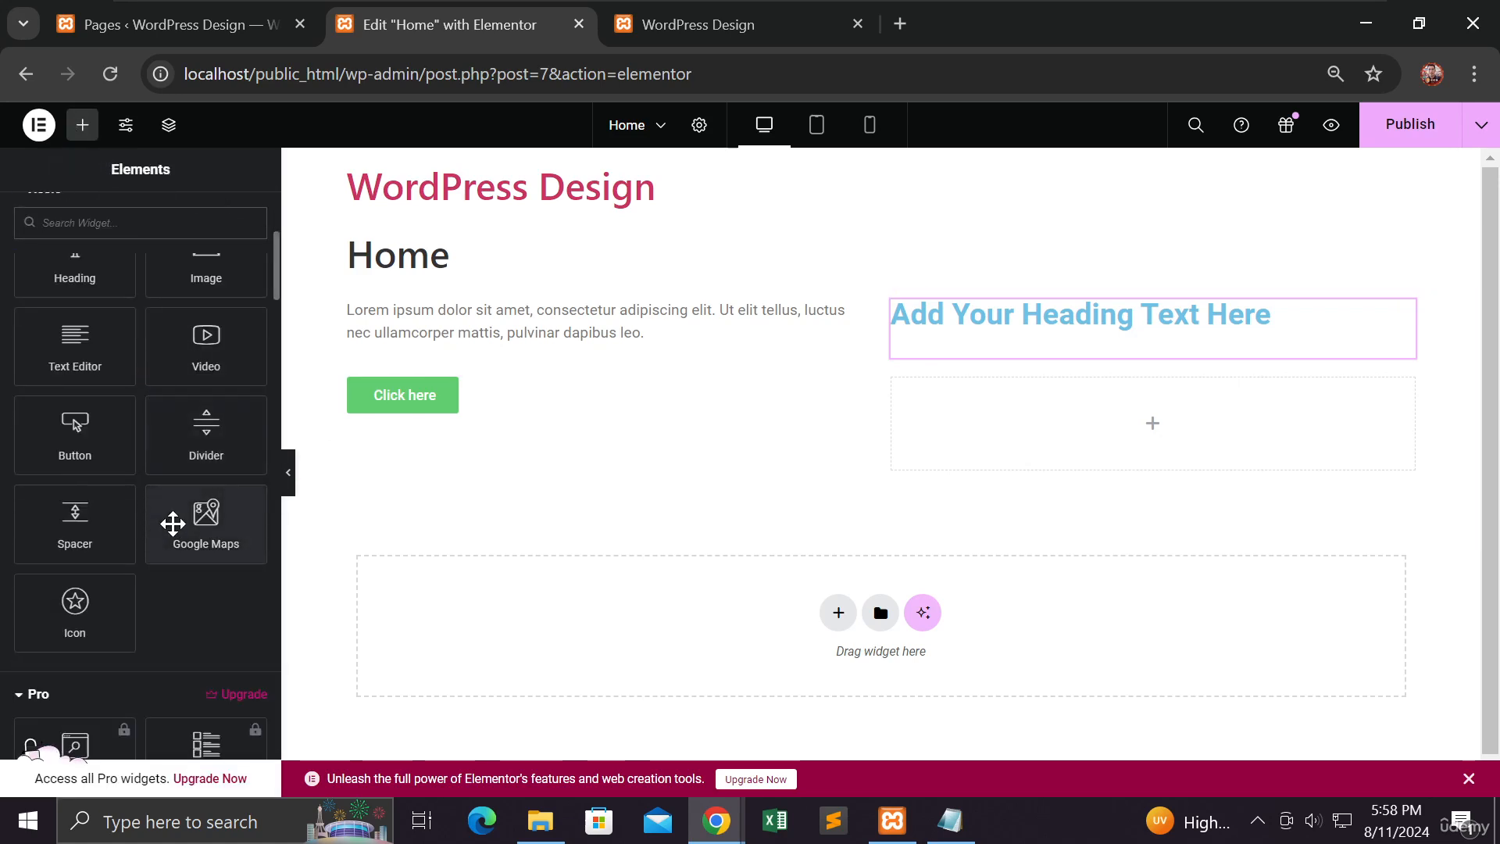
{"action": "left_click_drag", "start_coordinate": [75, 602], "coordinate": [979, 428]}
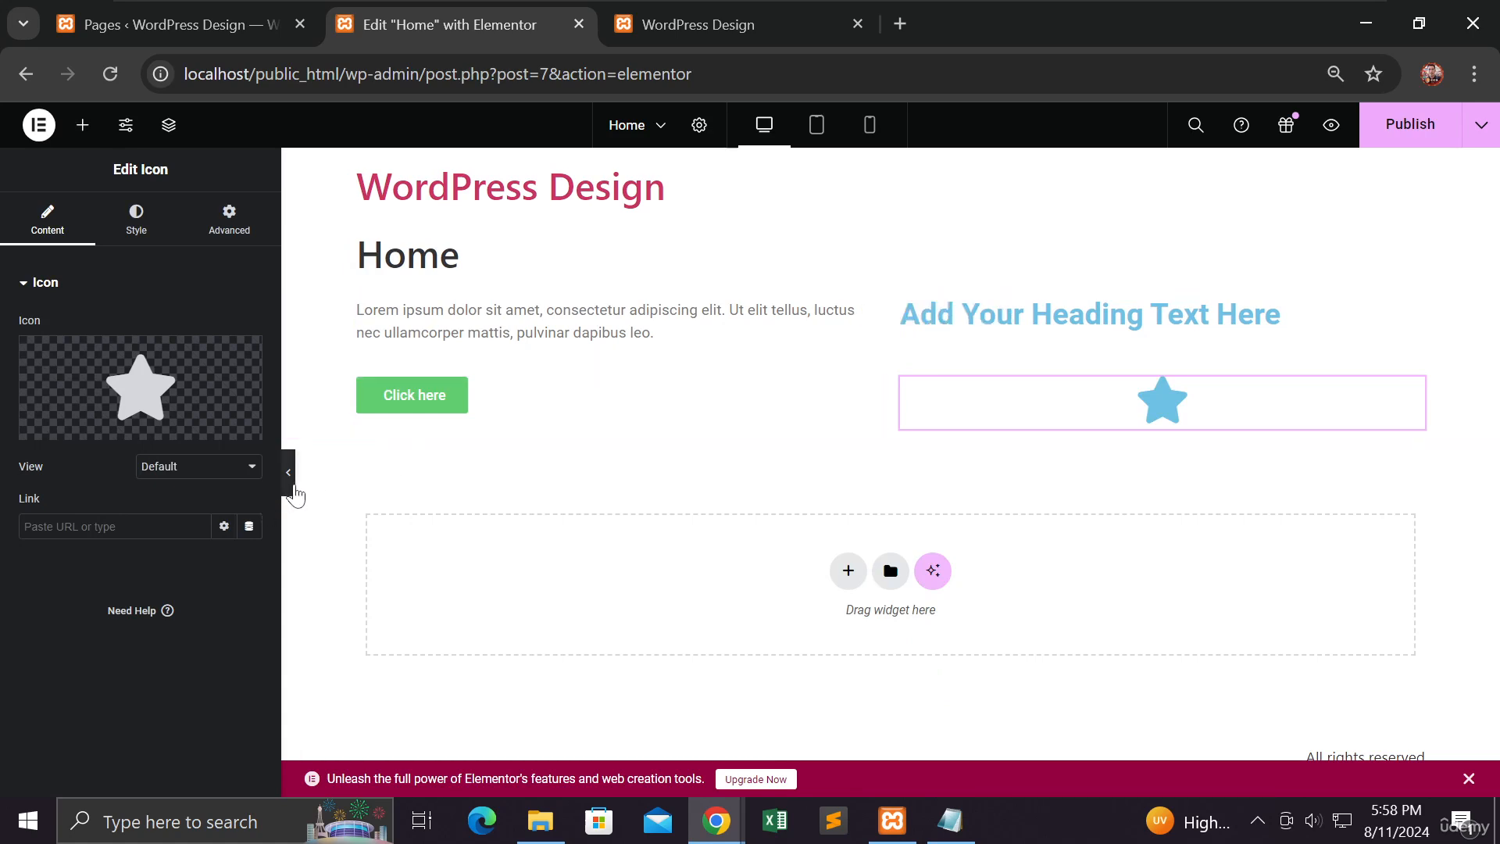
Step: Preview the page without the editing panel and examine the grid layout in the mobile, tablet and desktop views
{"action": "left_click", "coordinate": [292, 486]}
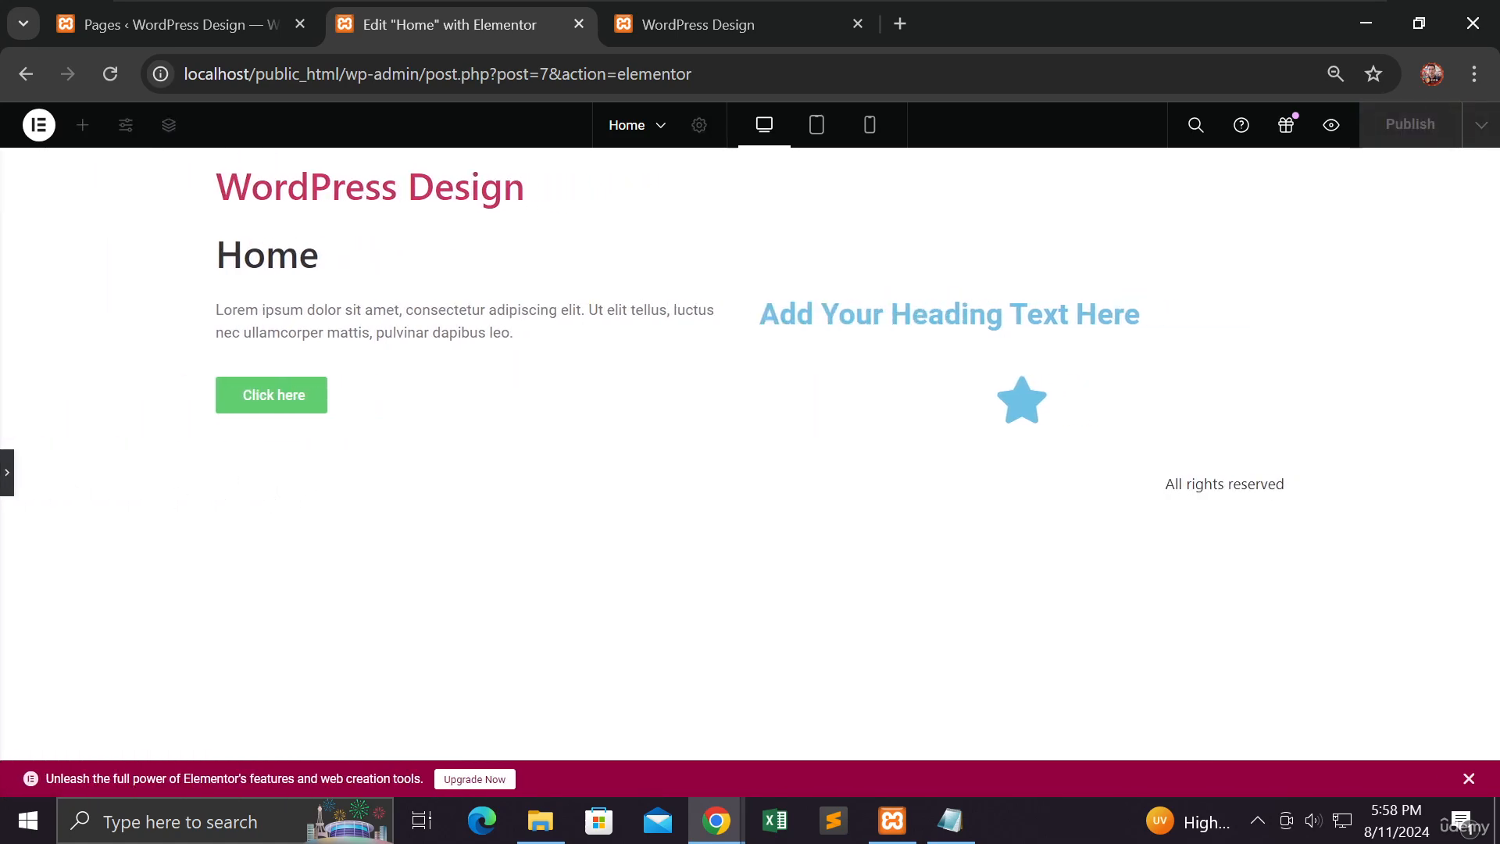
{"action": "left_click", "coordinate": [10, 477]}
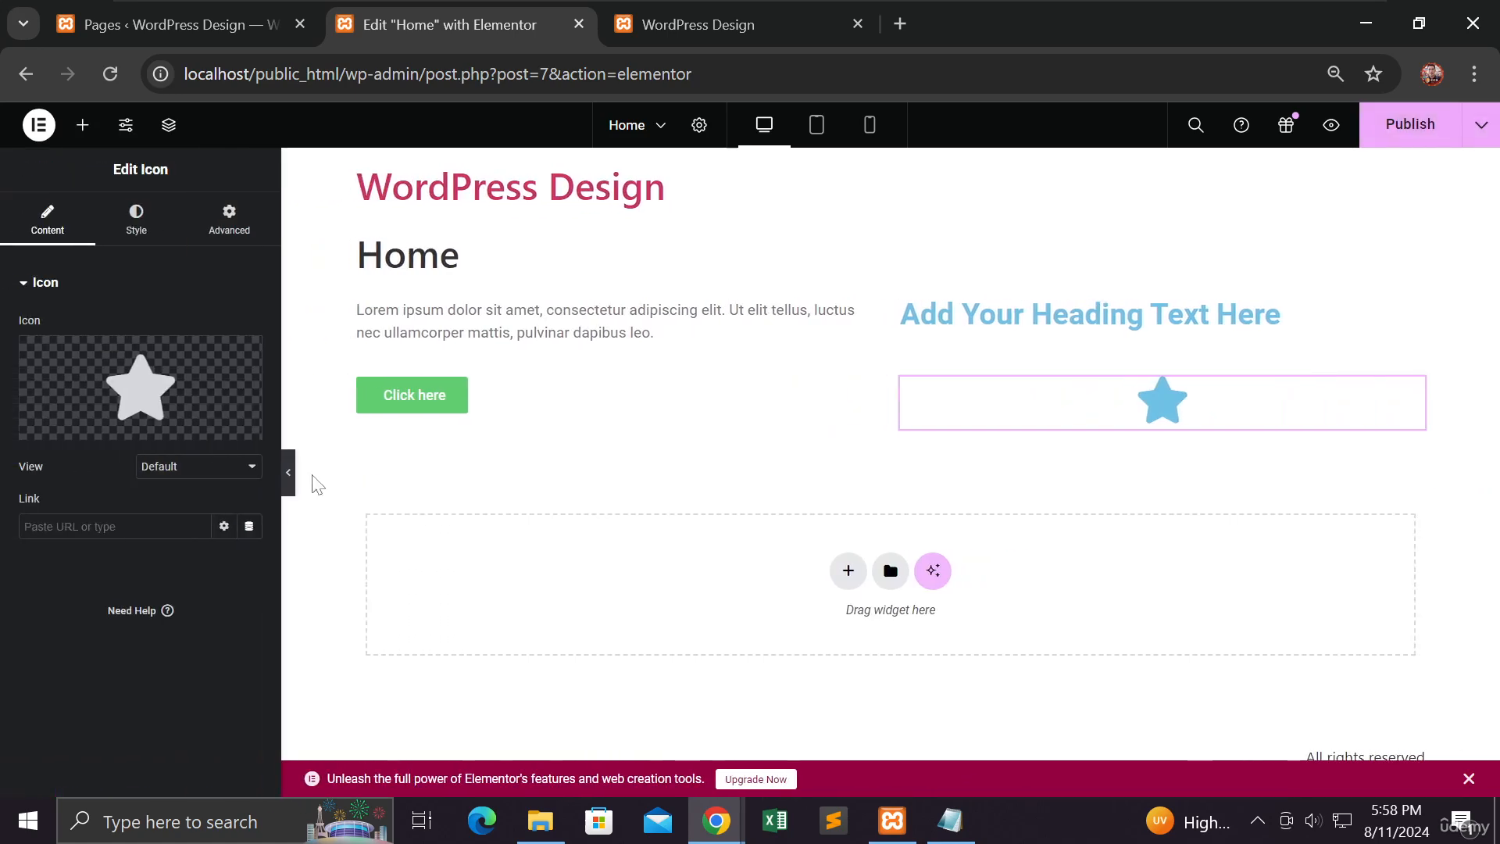
{"action": "left_click", "coordinate": [293, 479]}
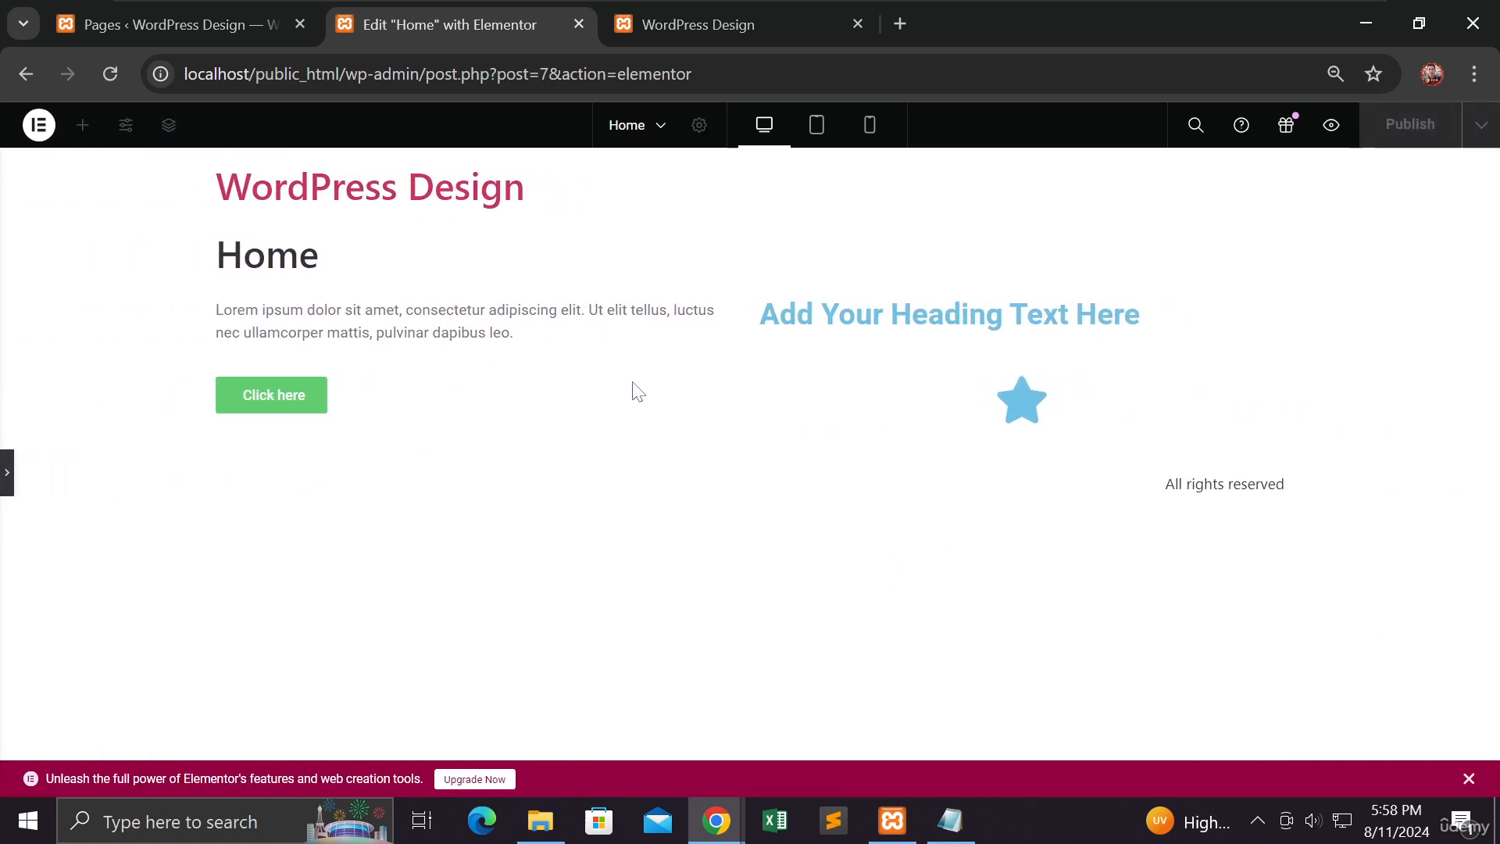
{"action": "left_click", "coordinate": [875, 139]}
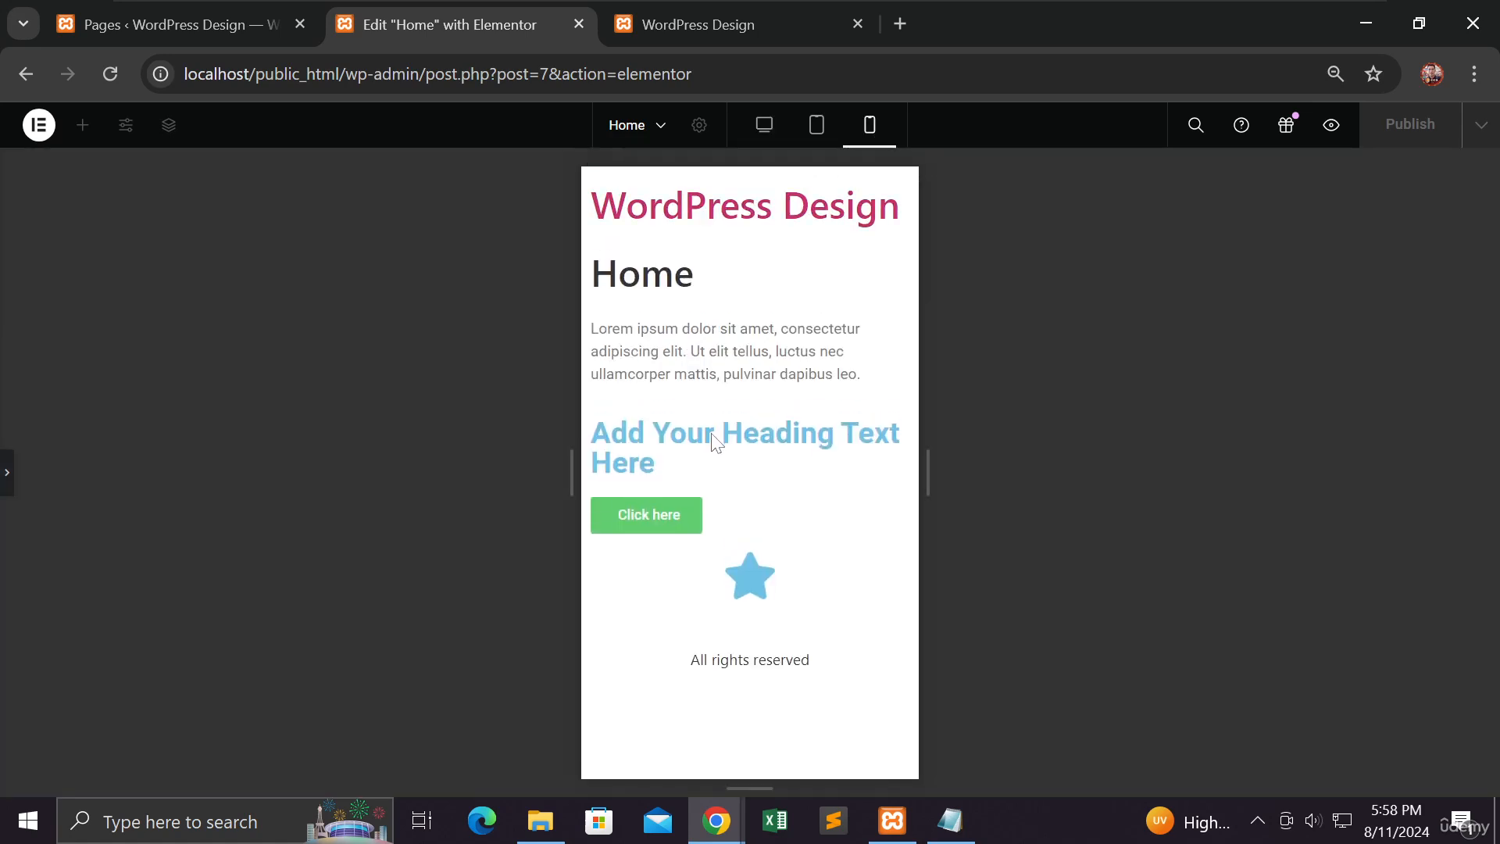
{"action": "left_click", "coordinate": [817, 132]}
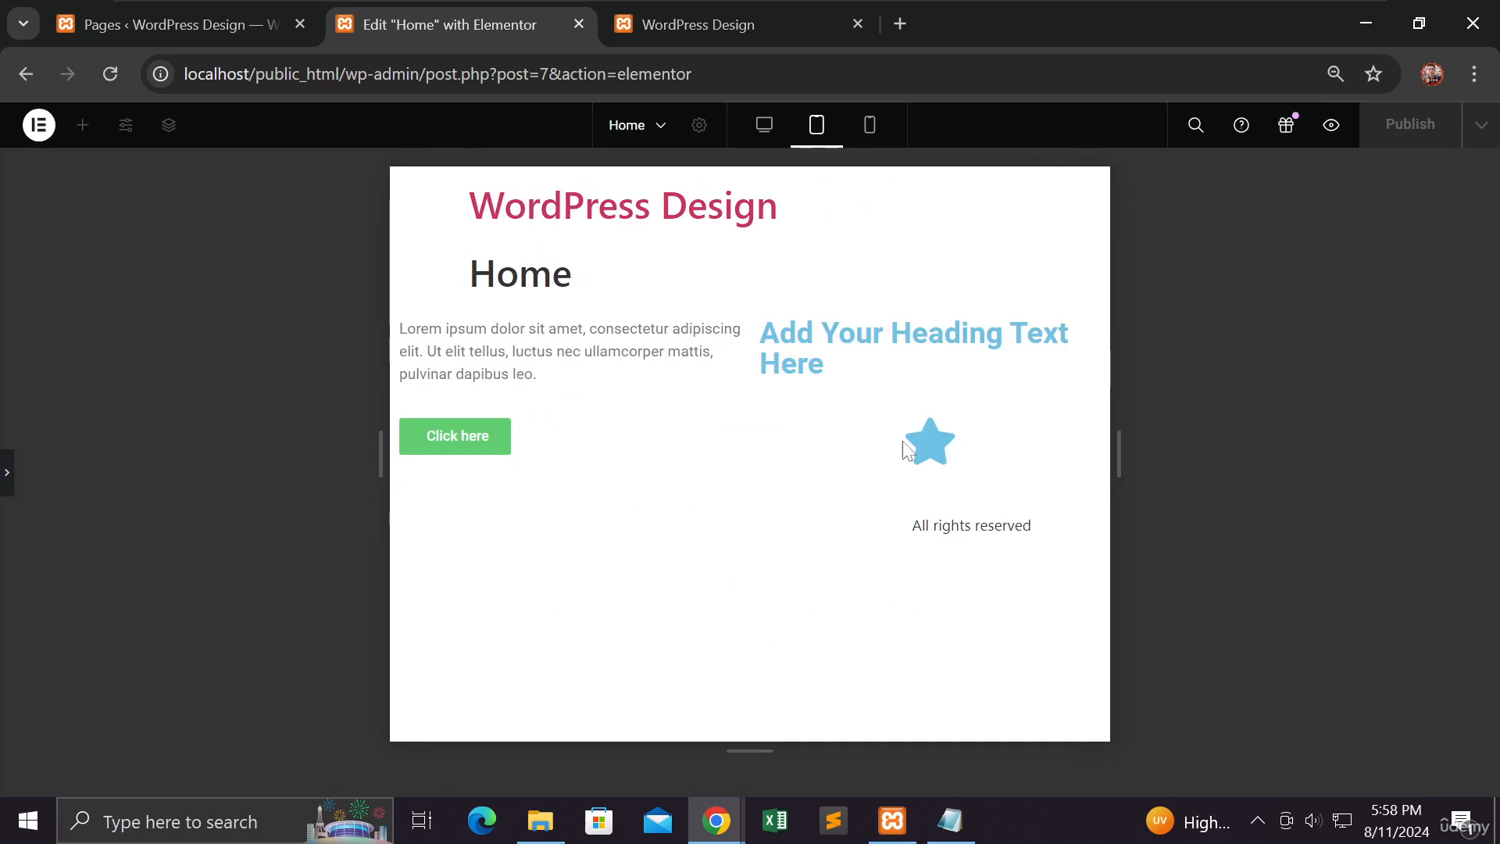
{"action": "left_click", "coordinate": [762, 125]}
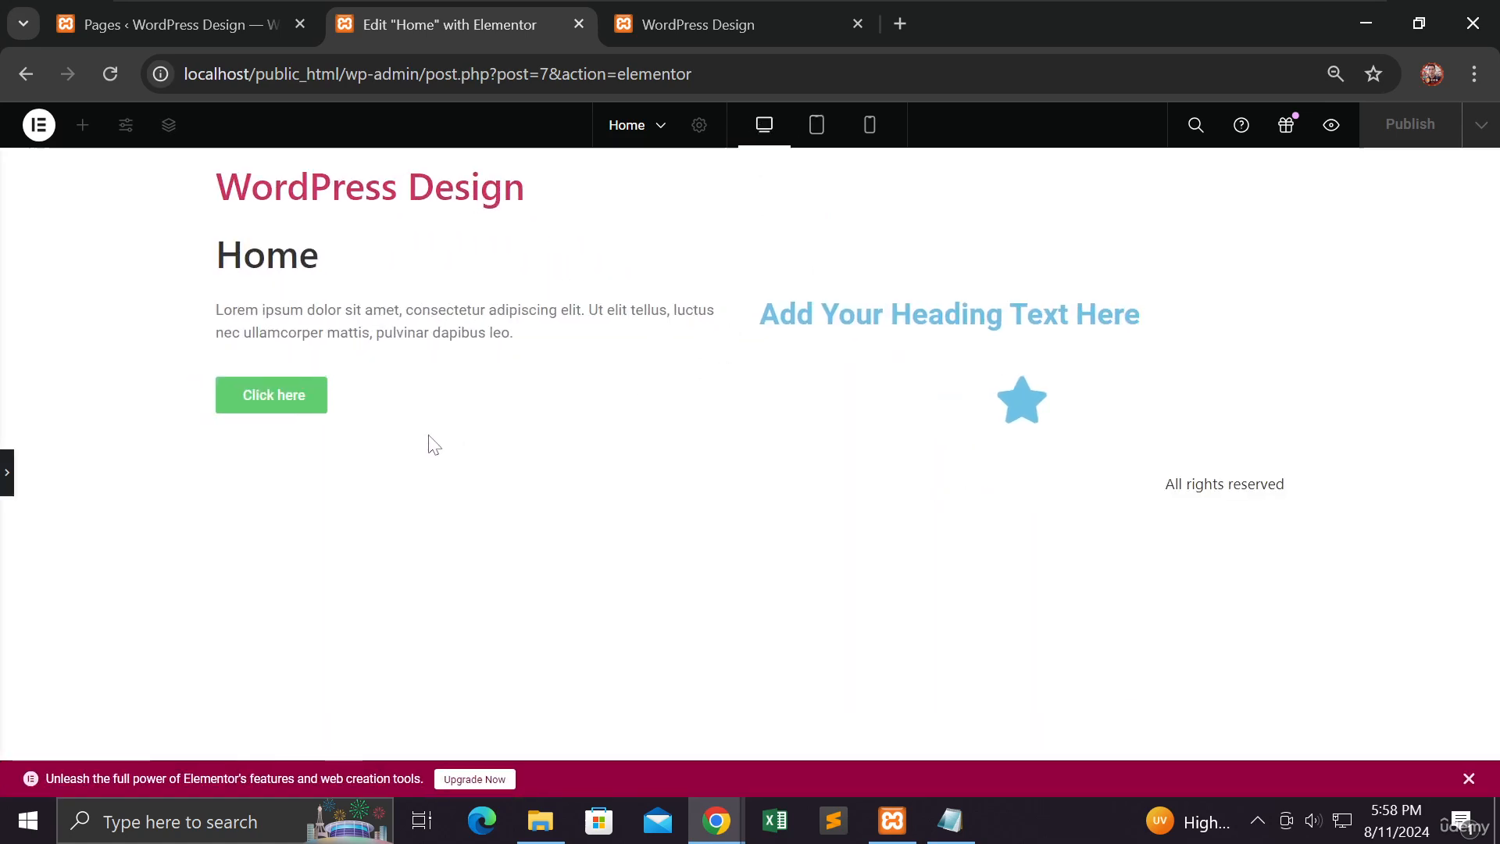
{"action": "left_click", "coordinate": [7, 472]}
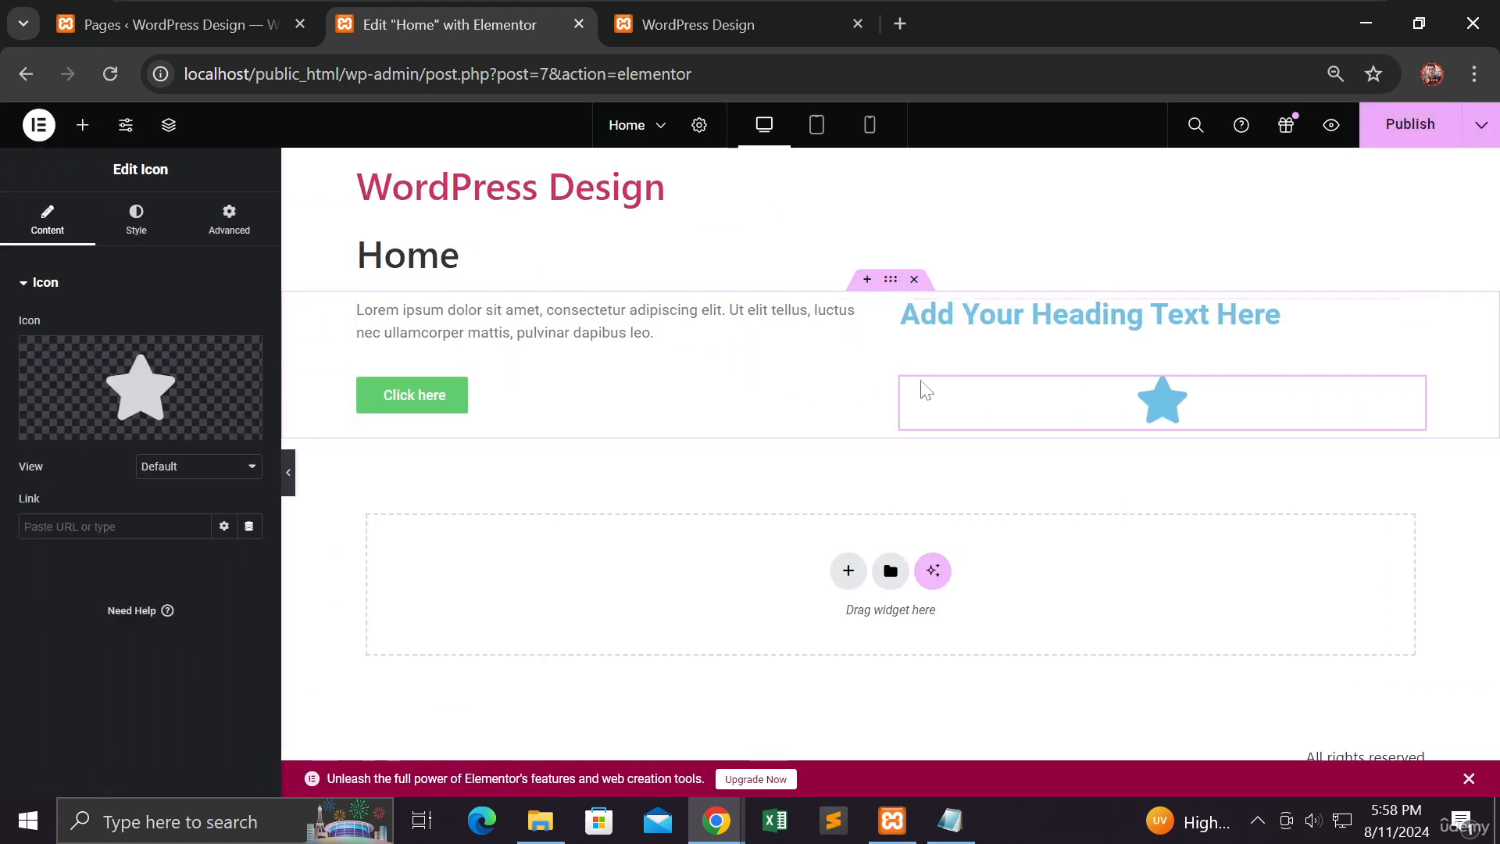
Step: Add a second Grid container with one column and three rows below the first grid
{"action": "left_click", "coordinate": [848, 570]}
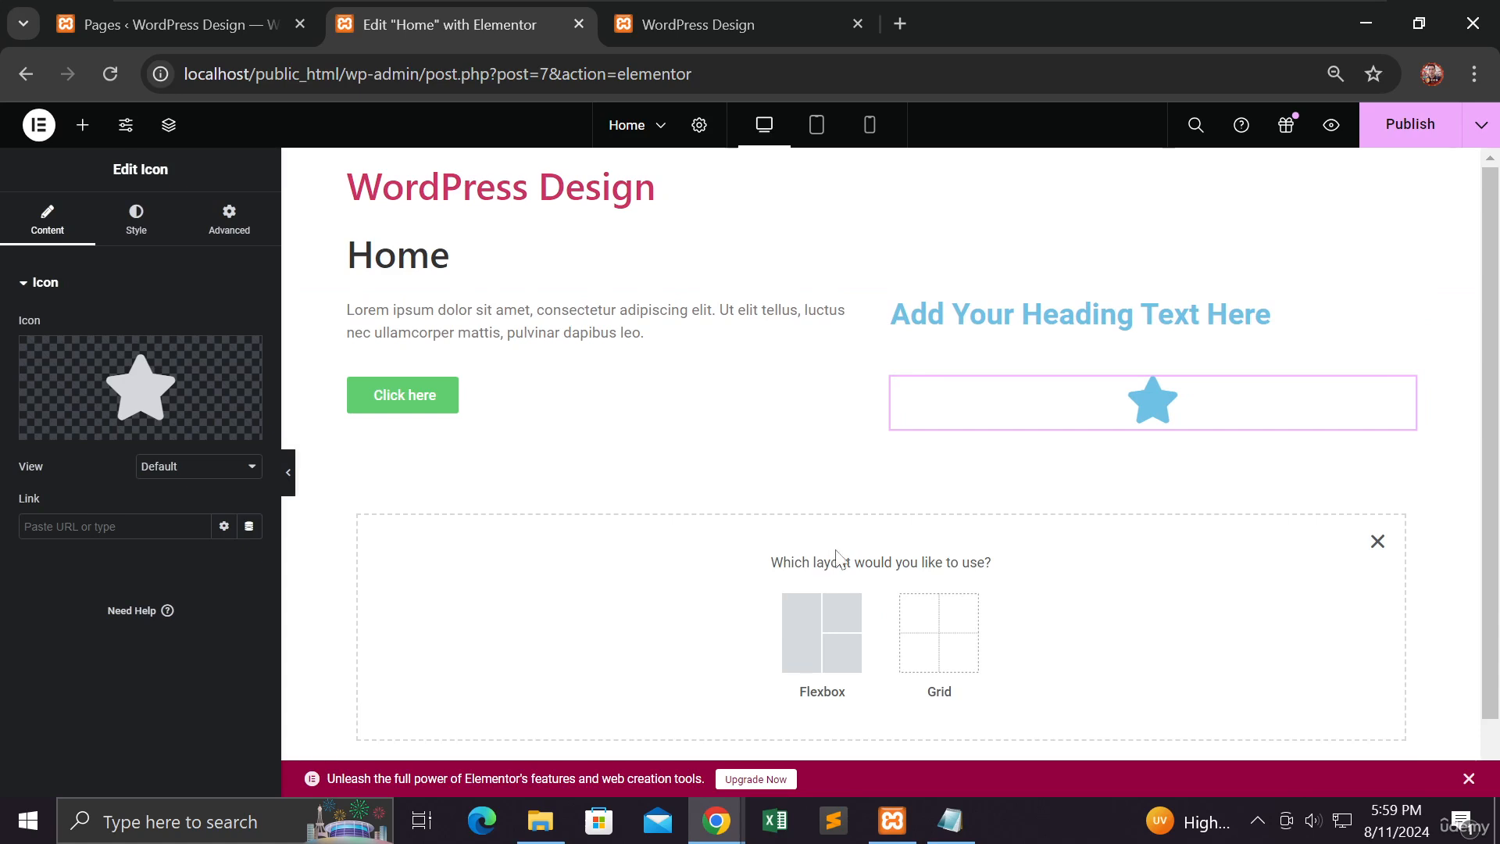
{"action": "left_click", "coordinate": [929, 613]}
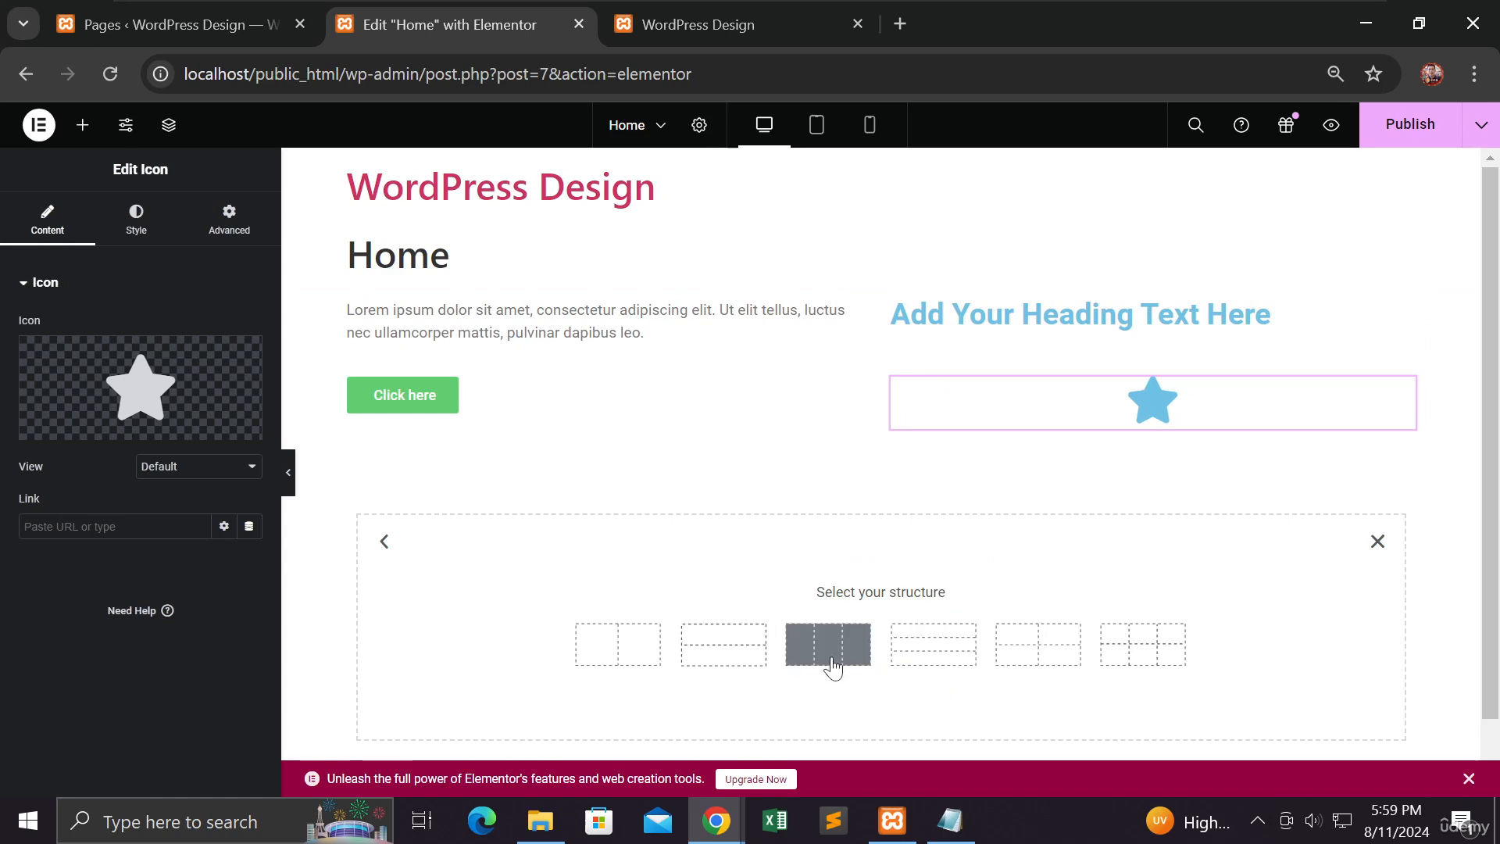
{"action": "left_click", "coordinate": [955, 663]}
{"action": "scroll", "coordinate": [902, 594], "scroll_direction": "down", "scroll_amount": 1}
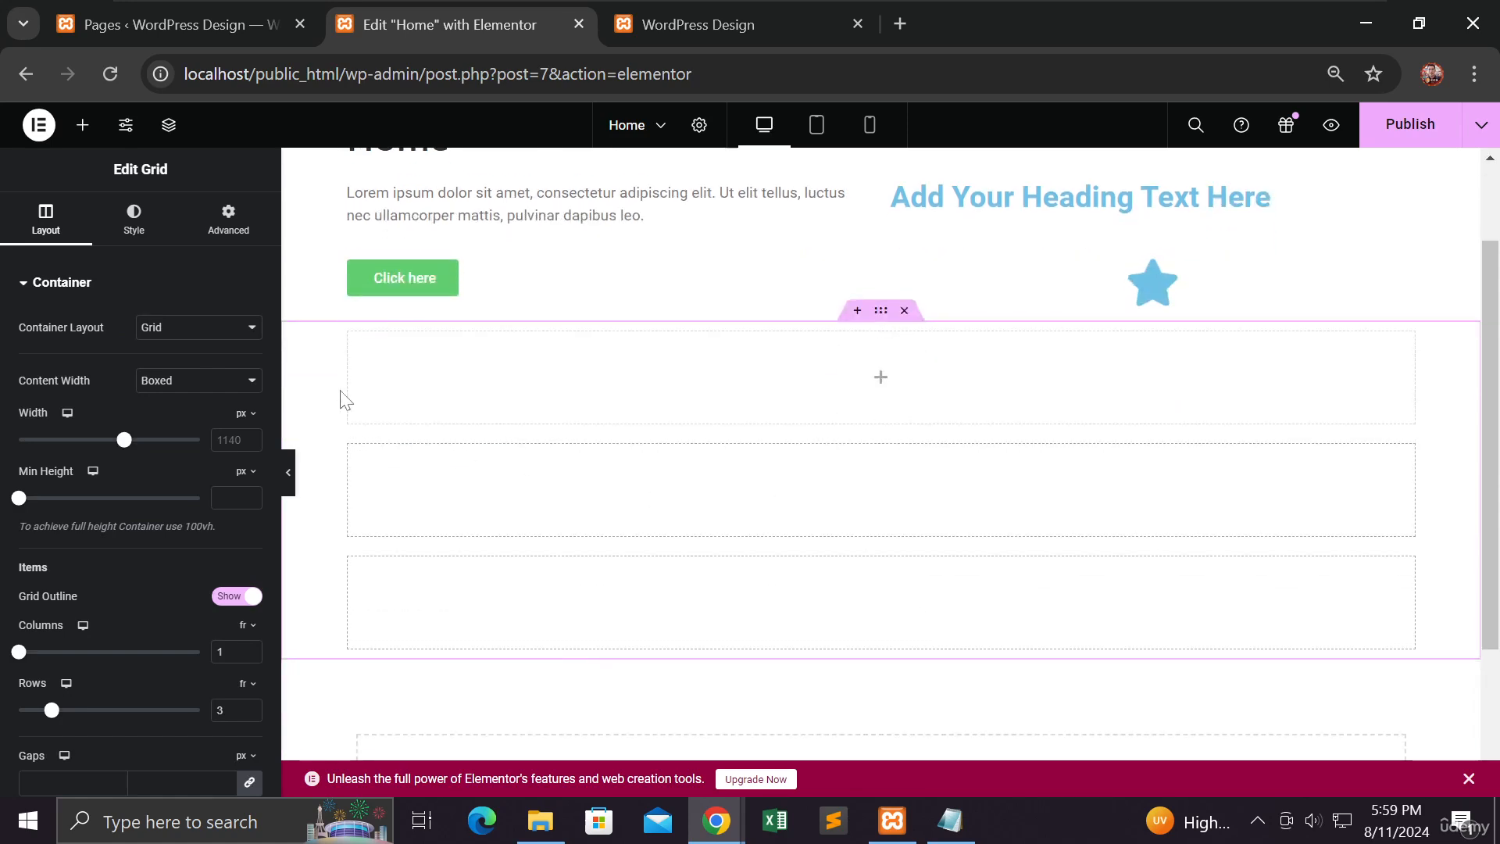
Step: Add a Heading, a Text Editor and a Button widget to the second grid, one in each of its three rows
{"action": "left_click", "coordinate": [83, 125]}
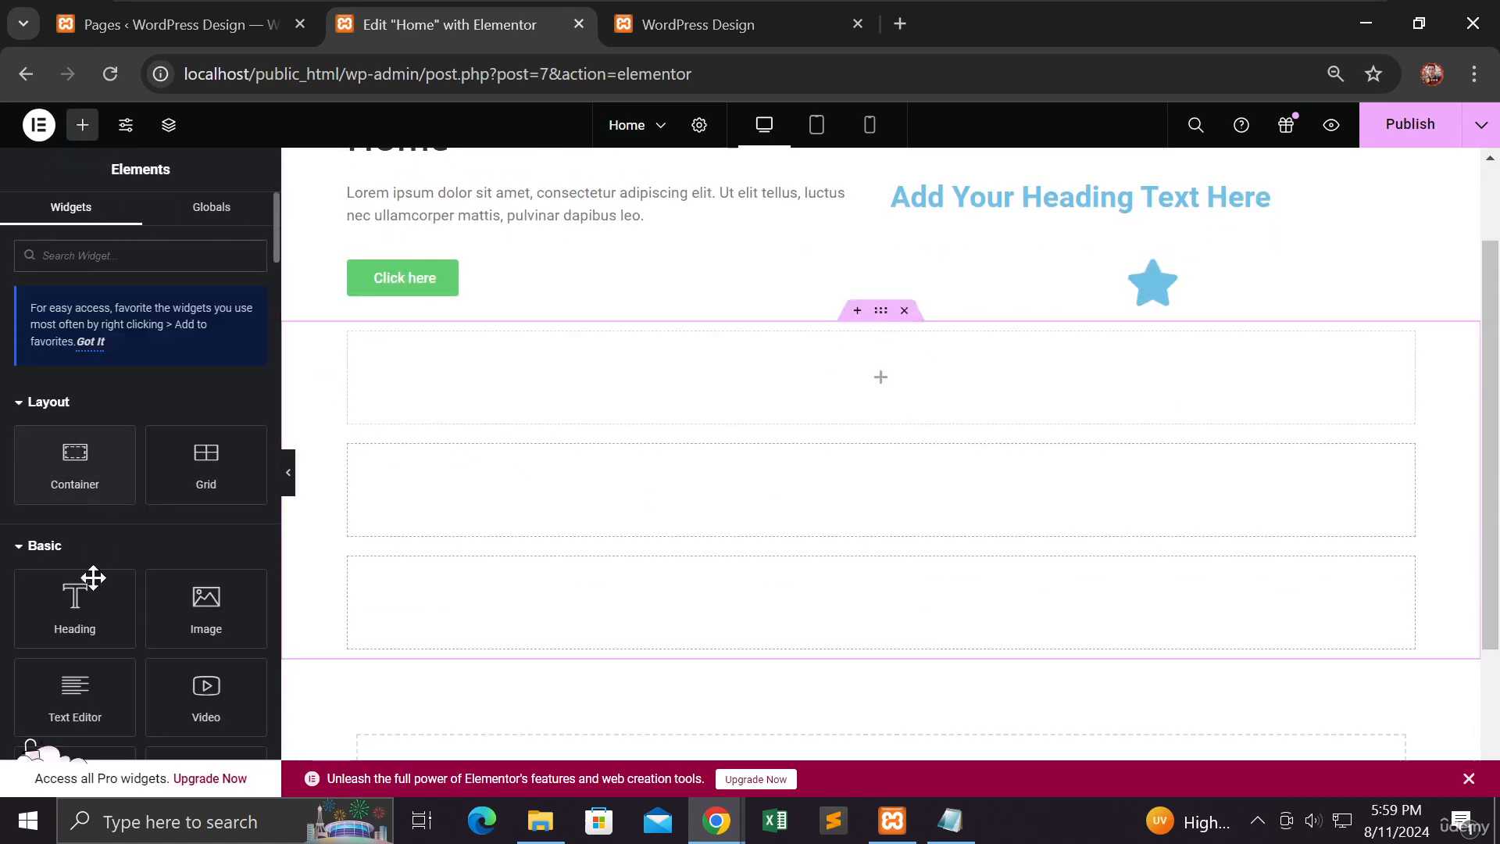
{"action": "left_click_drag", "start_coordinate": [93, 578], "coordinate": [747, 388]}
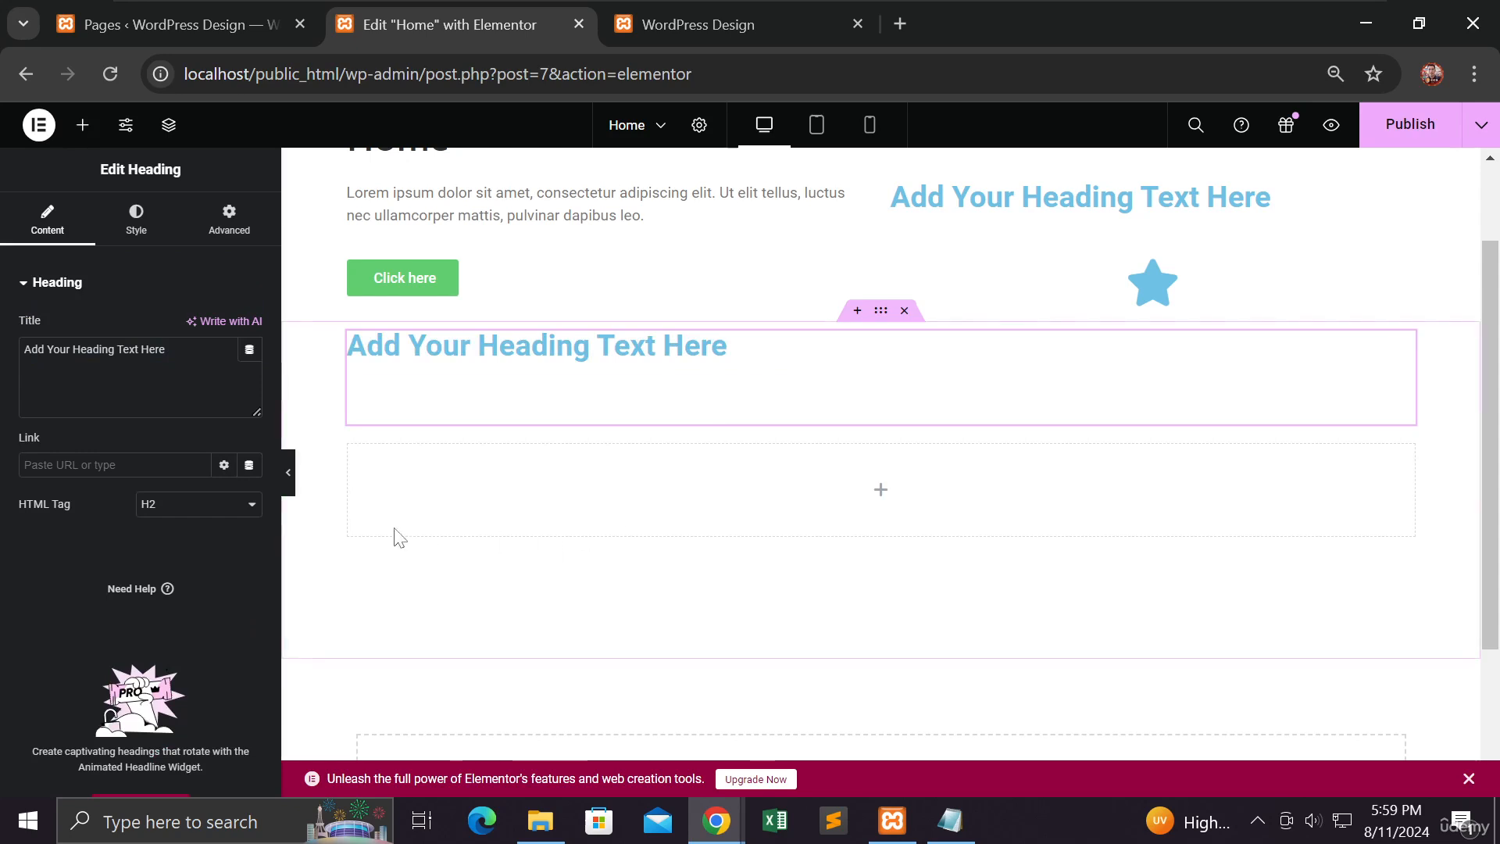
{"action": "left_click", "coordinate": [82, 125]}
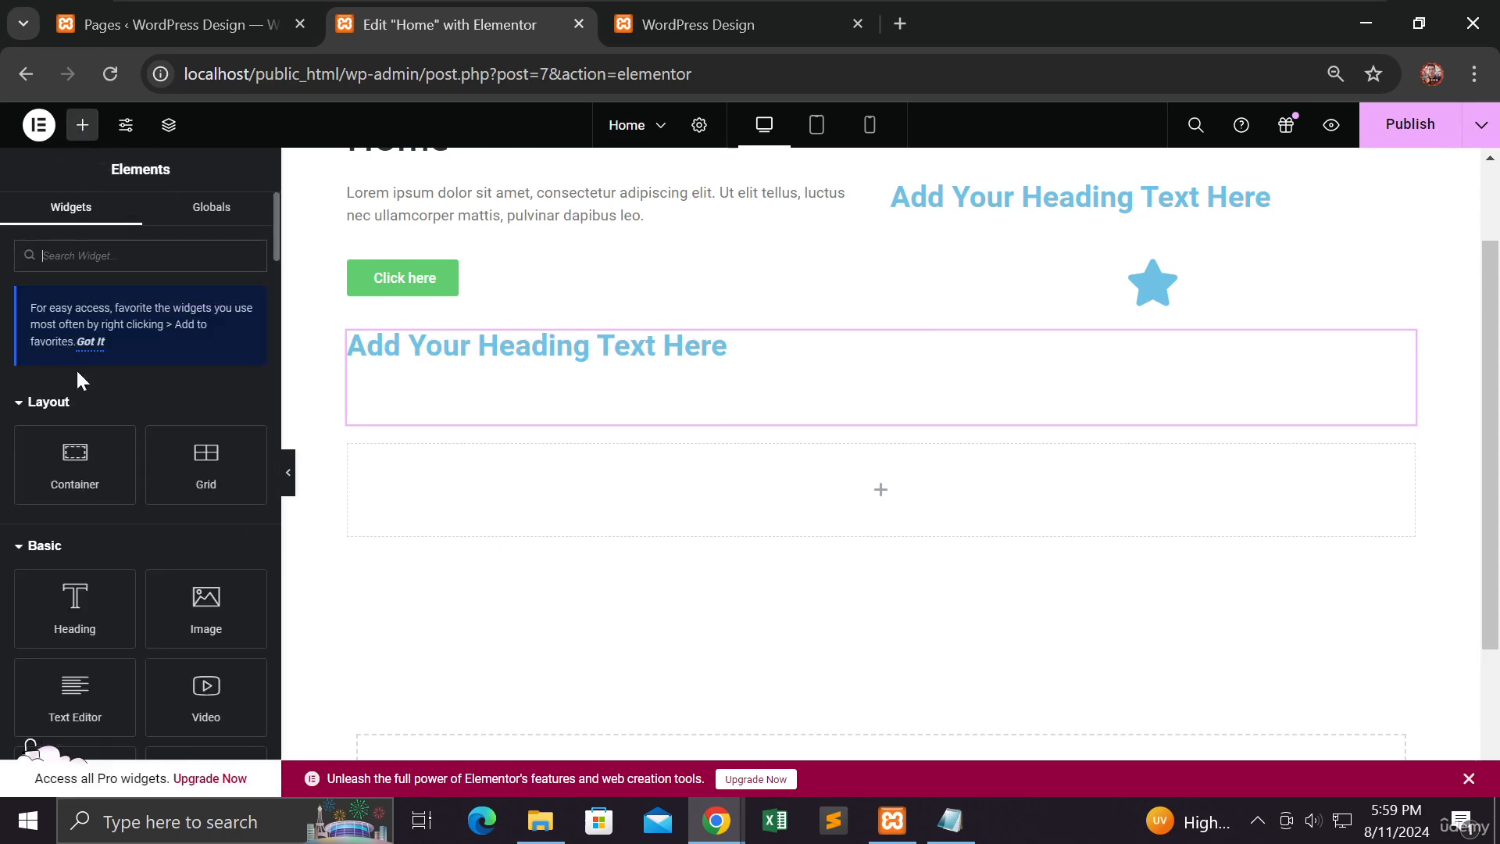
{"action": "left_click_drag", "start_coordinate": [75, 682], "coordinate": [512, 502]}
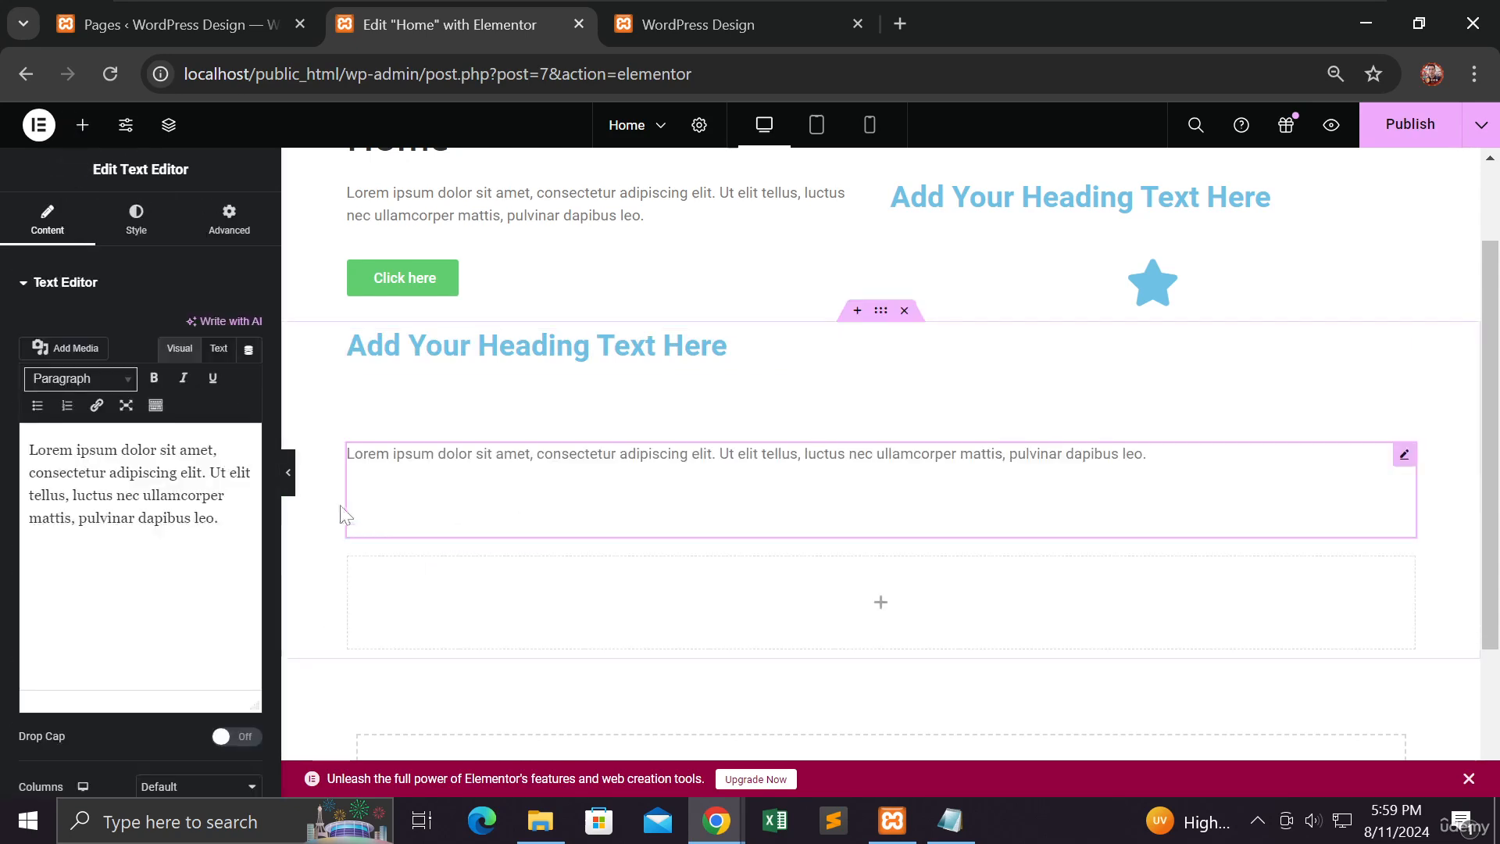
{"action": "left_click", "coordinate": [83, 128]}
{"action": "scroll", "coordinate": [106, 449], "scroll_direction": "down", "scroll_amount": 3}
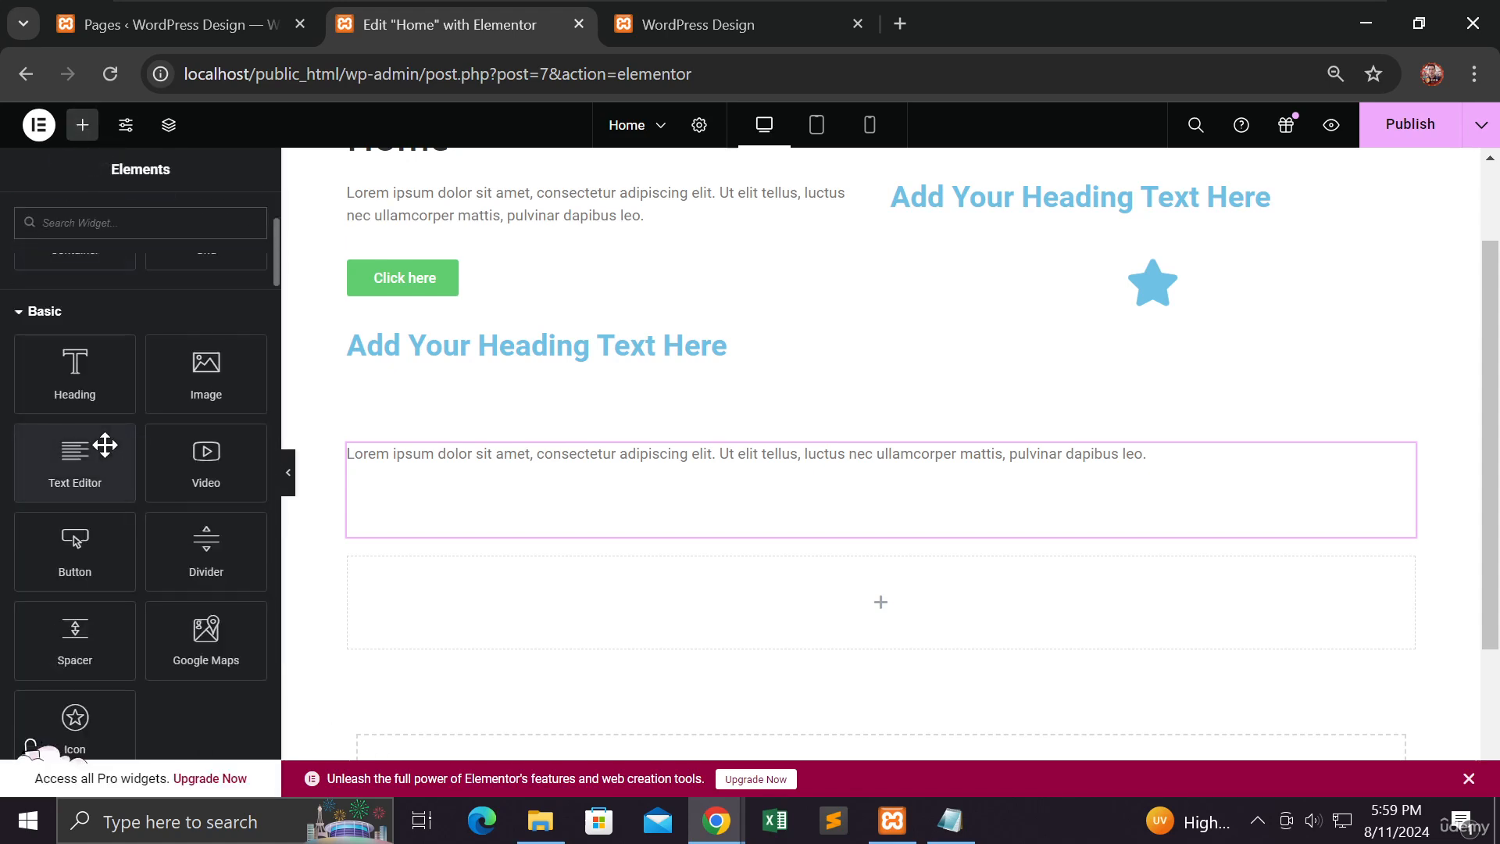
{"action": "left_click_drag", "start_coordinate": [75, 551], "coordinate": [528, 586]}
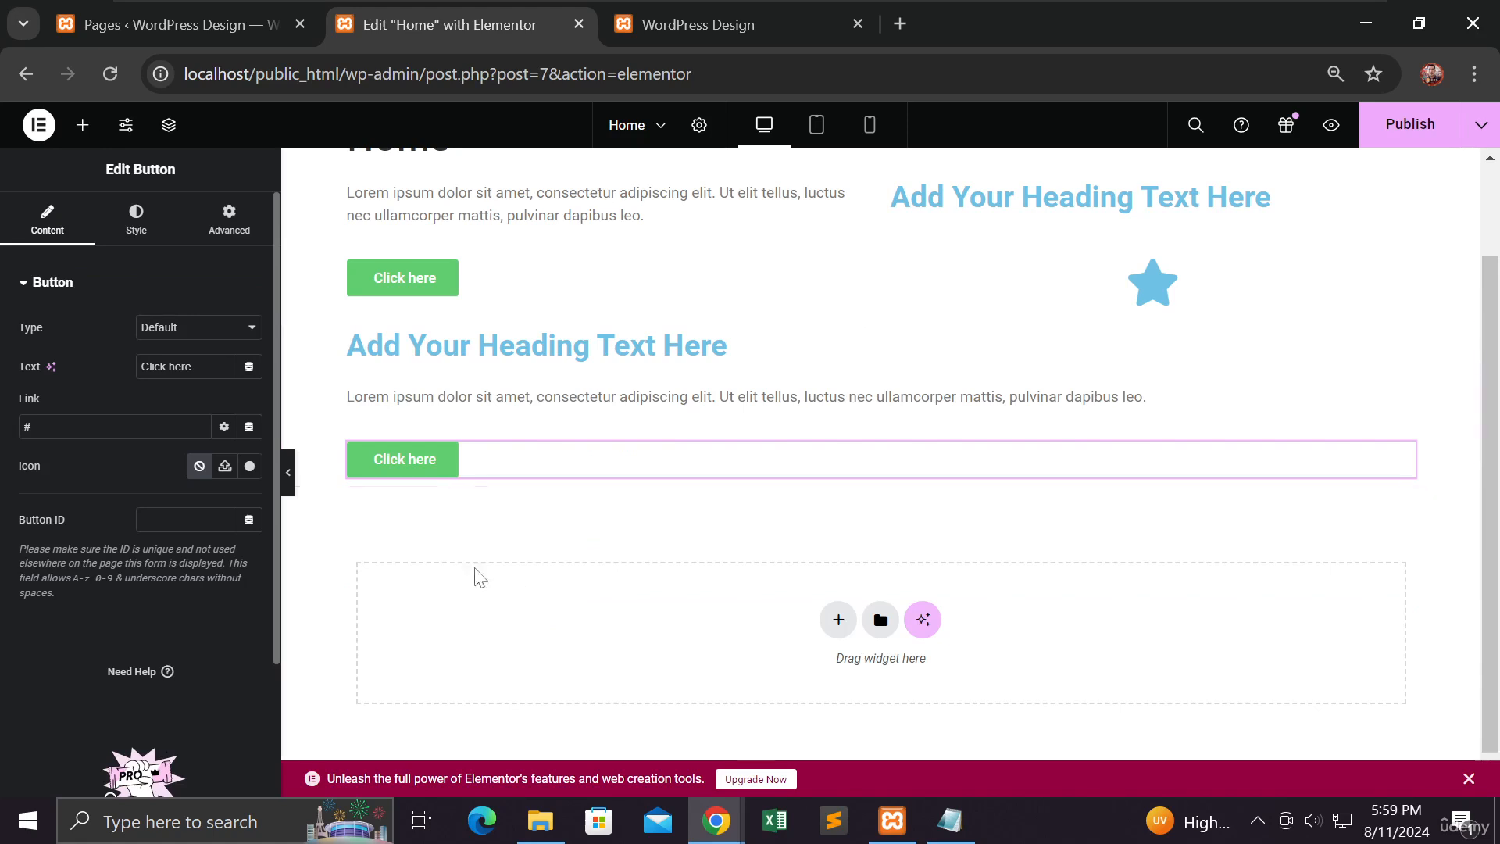
Step: Compare the layout settings of the second grid with those of the first grid
{"action": "scroll", "coordinate": [393, 531], "scroll_direction": "up", "scroll_amount": 2}
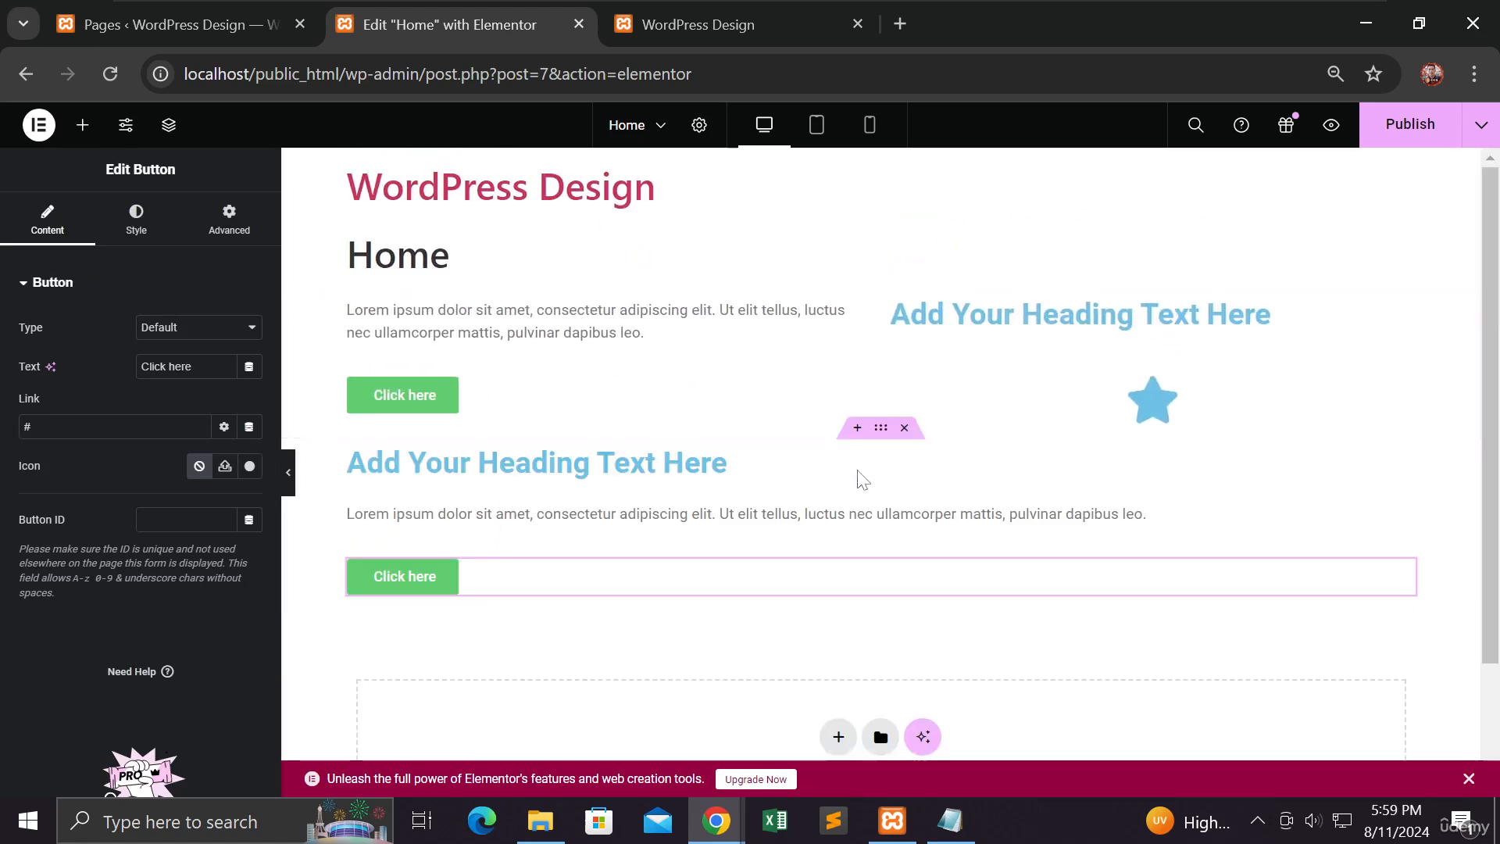
{"action": "left_click", "coordinate": [880, 429]}
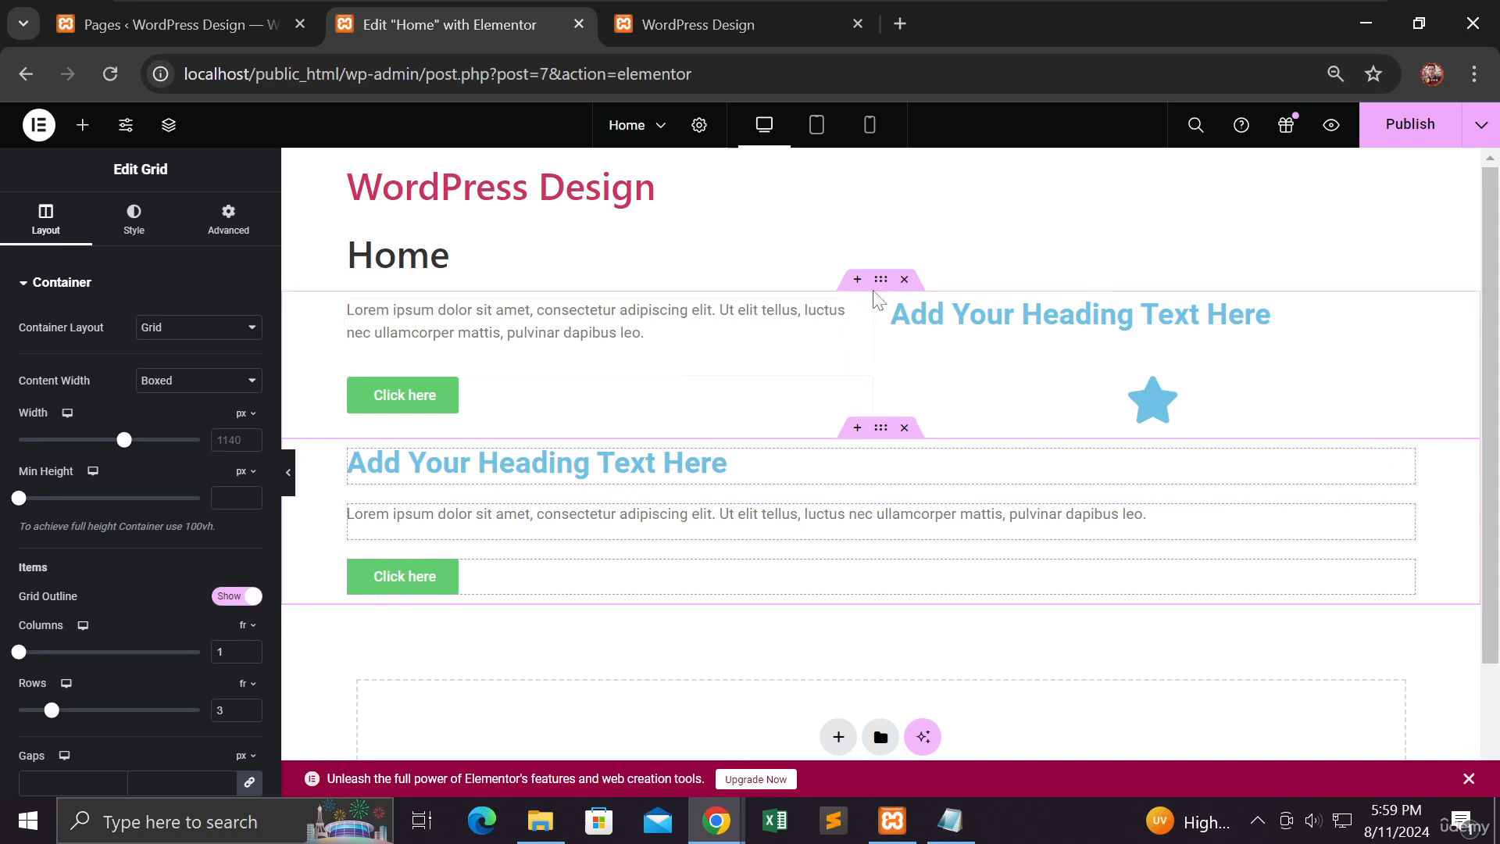
{"action": "left_click", "coordinate": [877, 289]}
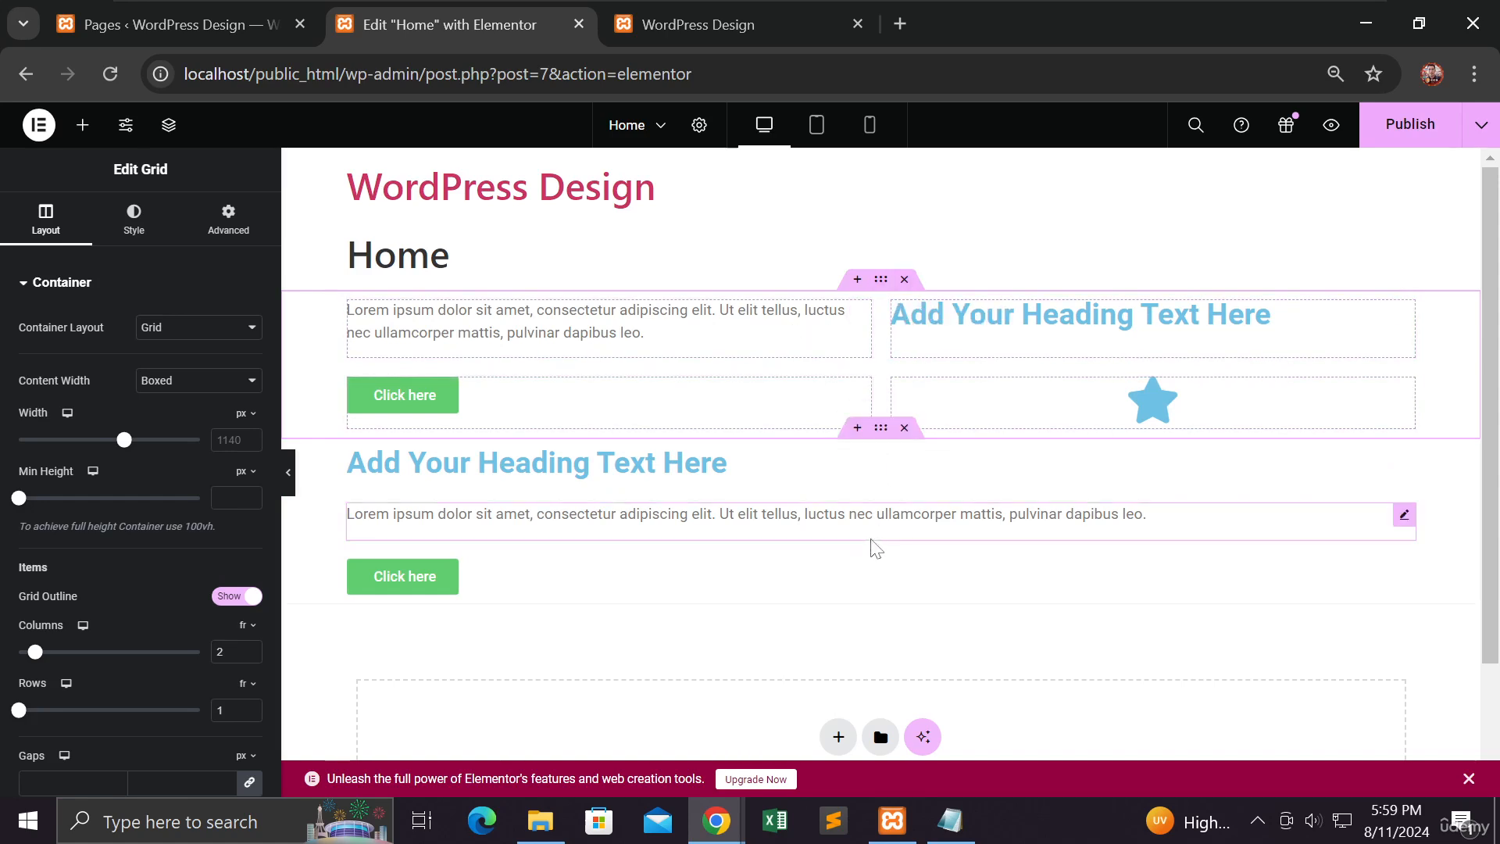
{"action": "left_click_drag", "start_coordinate": [882, 443], "coordinate": [880, 442]}
{"action": "scroll", "coordinate": [847, 542], "scroll_direction": "down", "scroll_amount": 1}
{"action": "scroll", "coordinate": [847, 542], "scroll_direction": "down", "scroll_amount": 1}
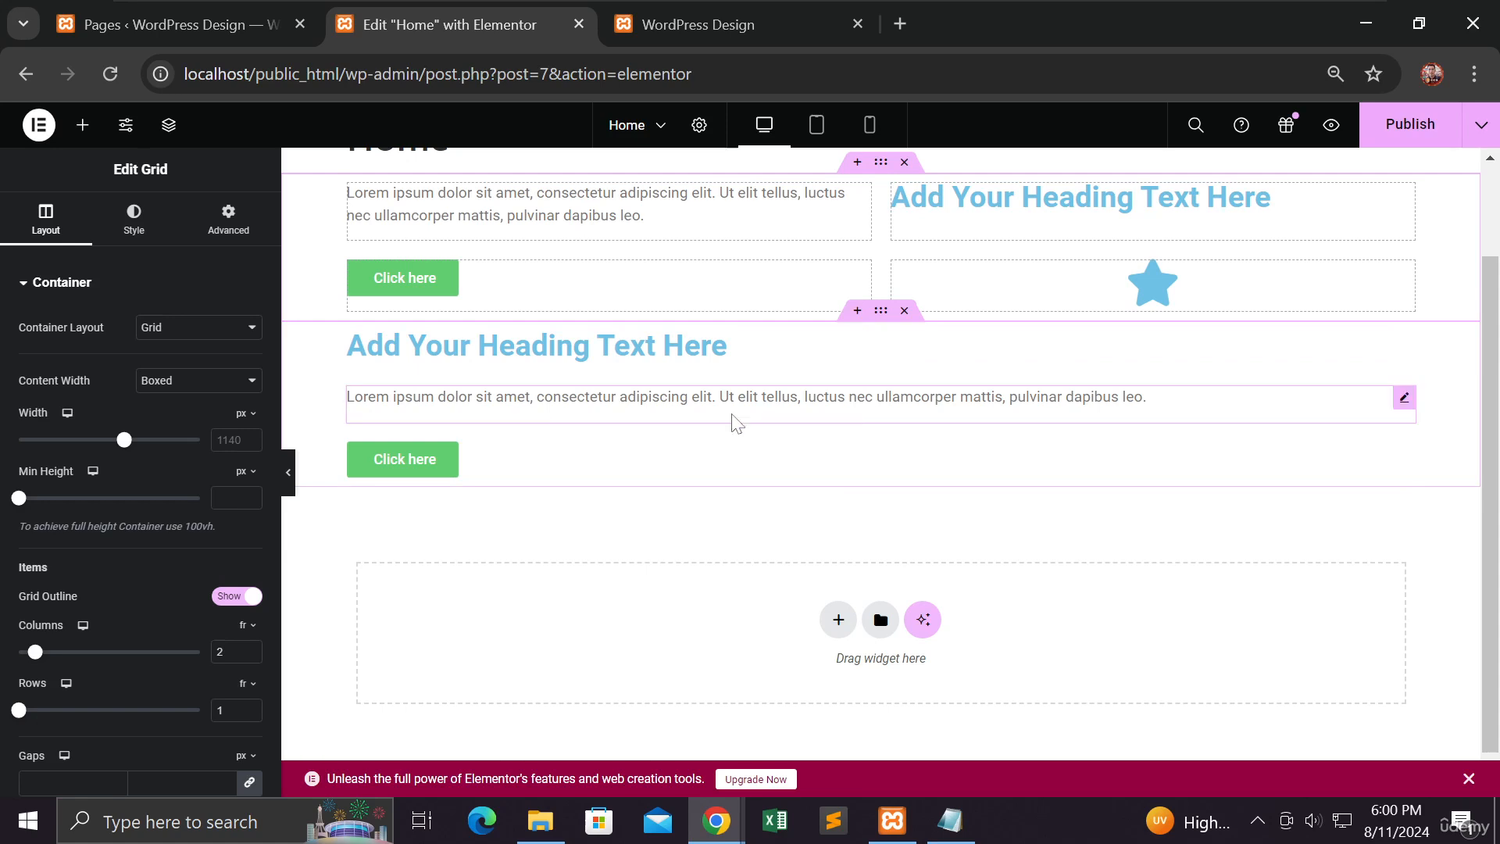
Step: Add a Text Editor widget in the empty area below the second grid and compare its container's layout settings with the first grid's
{"action": "left_click", "coordinate": [86, 138]}
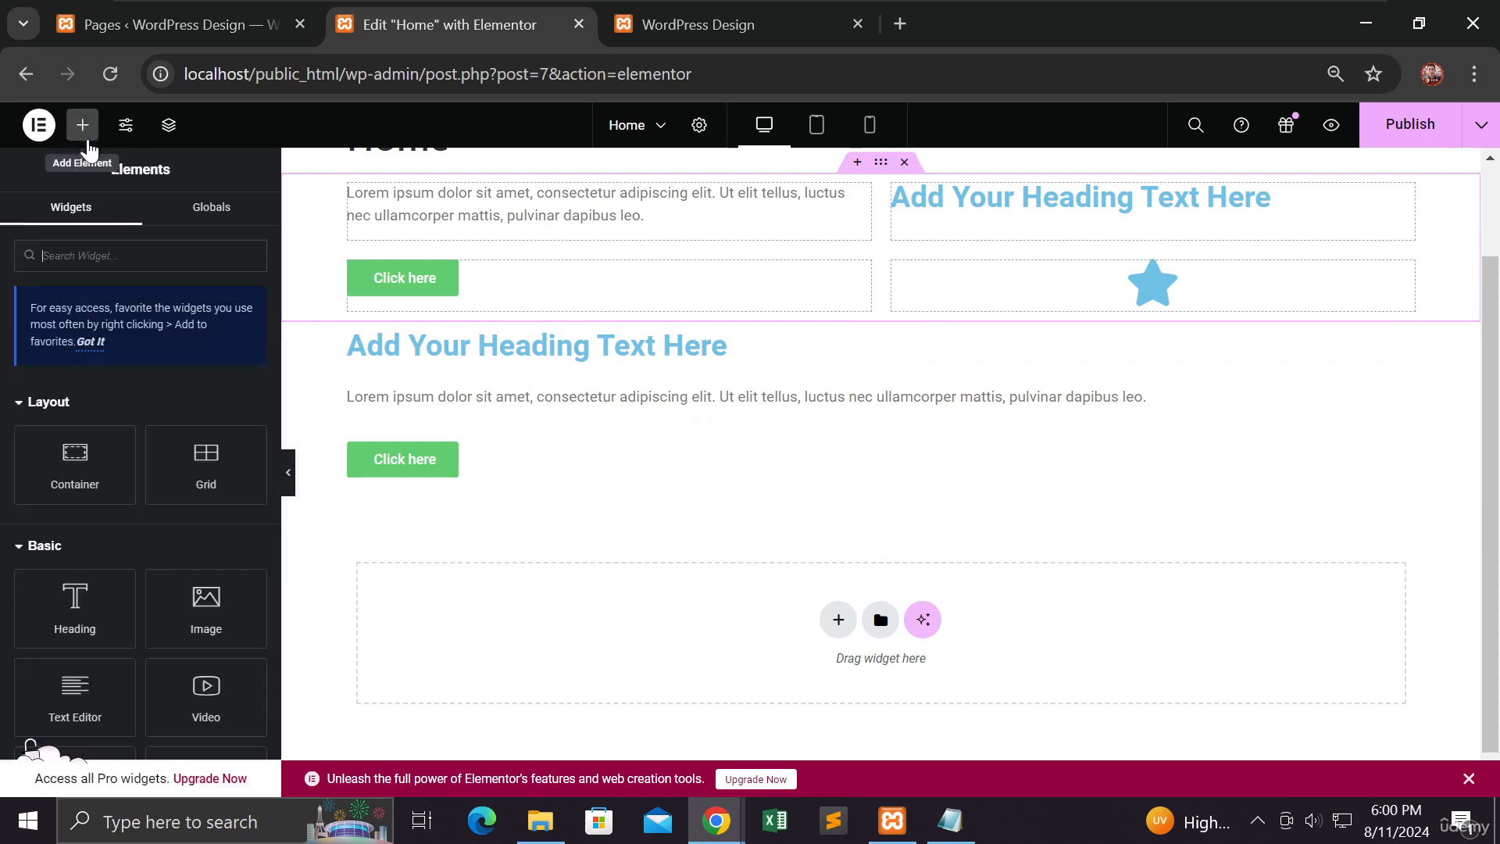
{"action": "scroll", "coordinate": [158, 499], "scroll_direction": "down", "scroll_amount": 2}
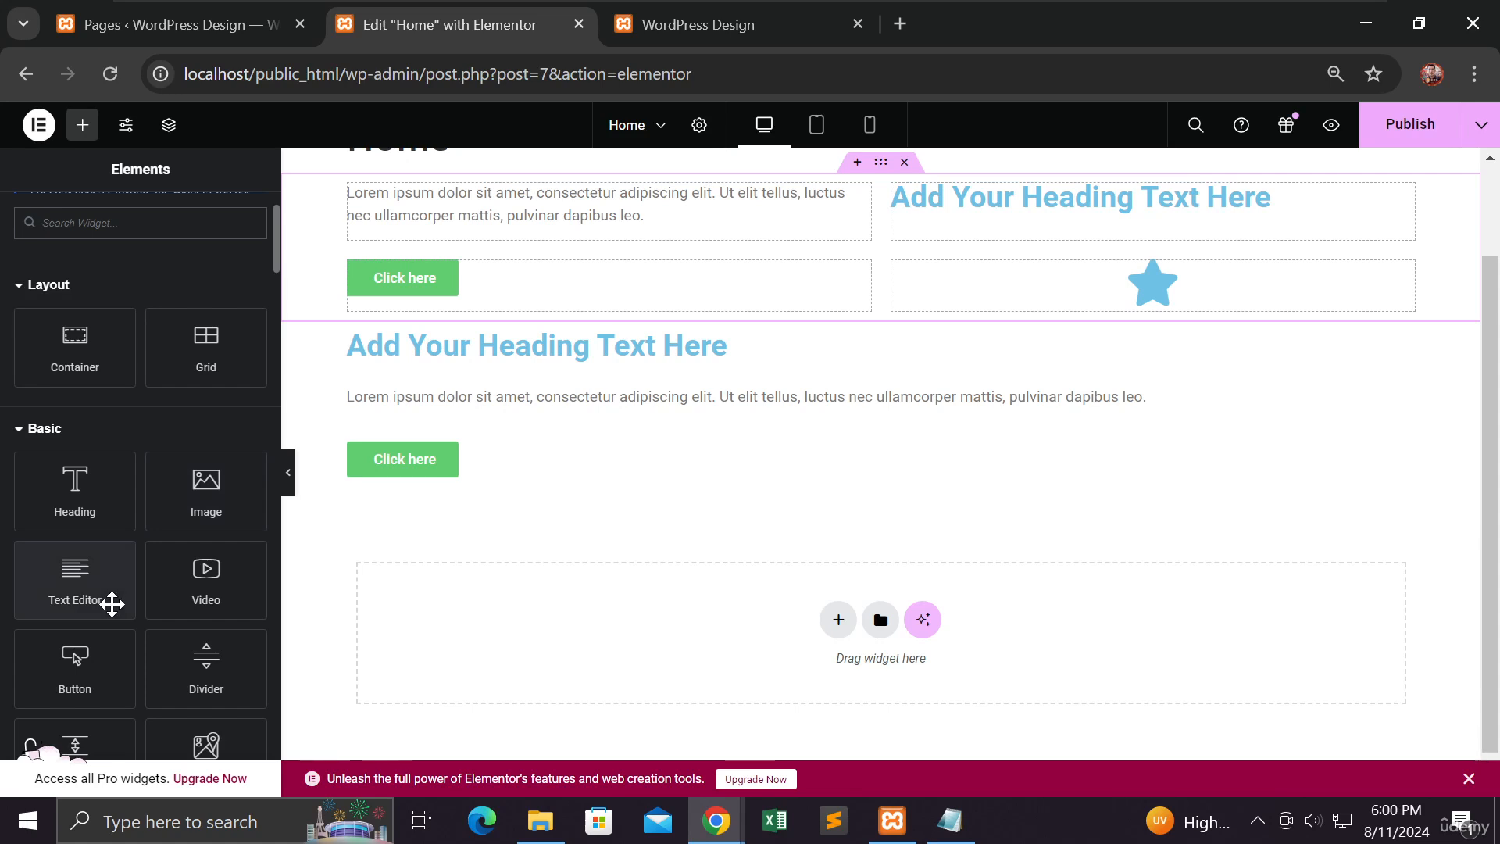
{"action": "left_click_drag", "start_coordinate": [95, 590], "coordinate": [540, 639]}
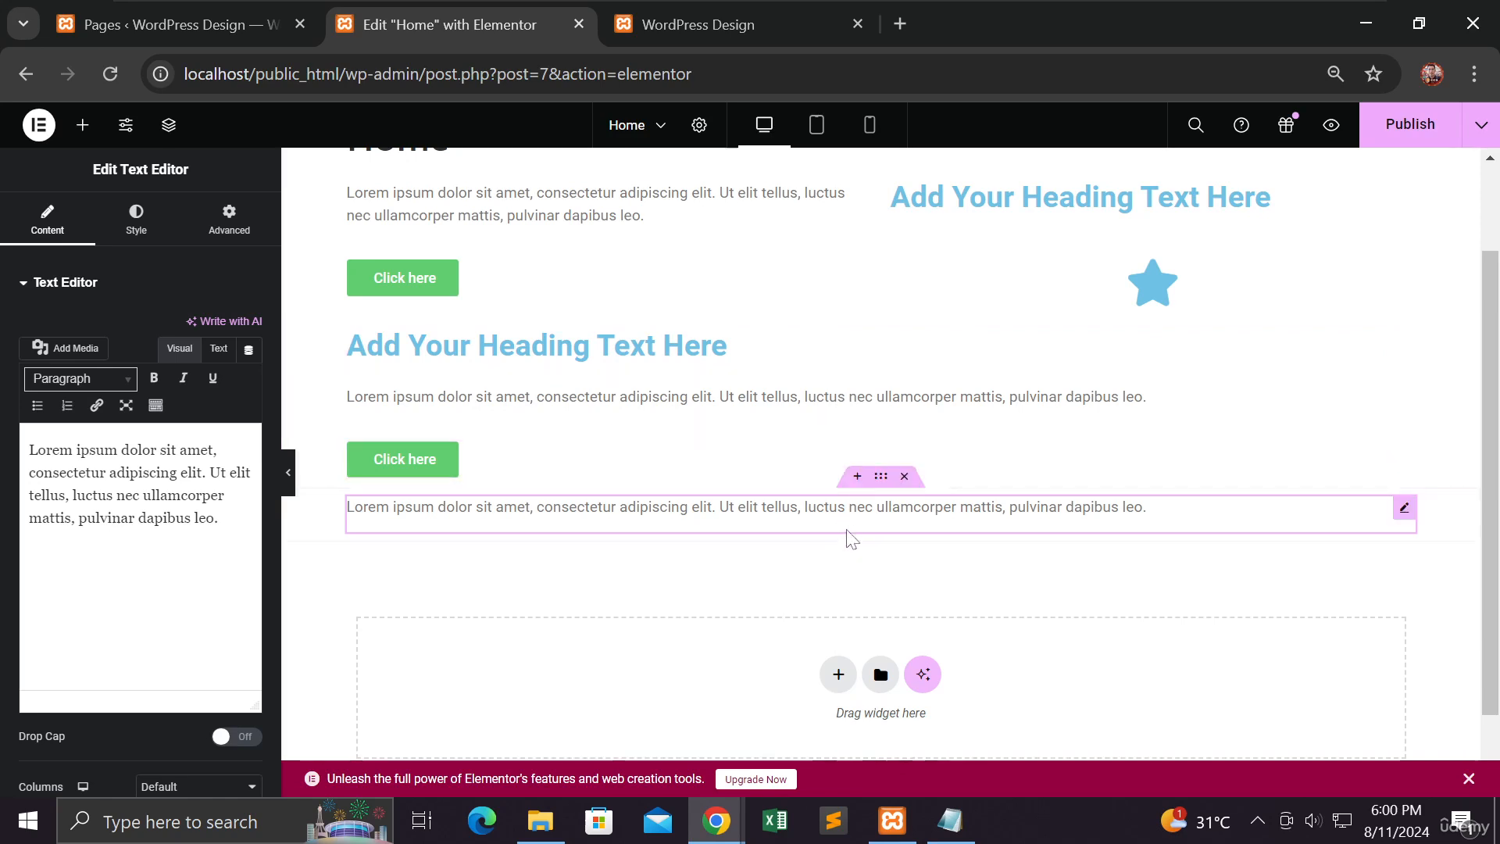
{"action": "left_click", "coordinate": [881, 477]}
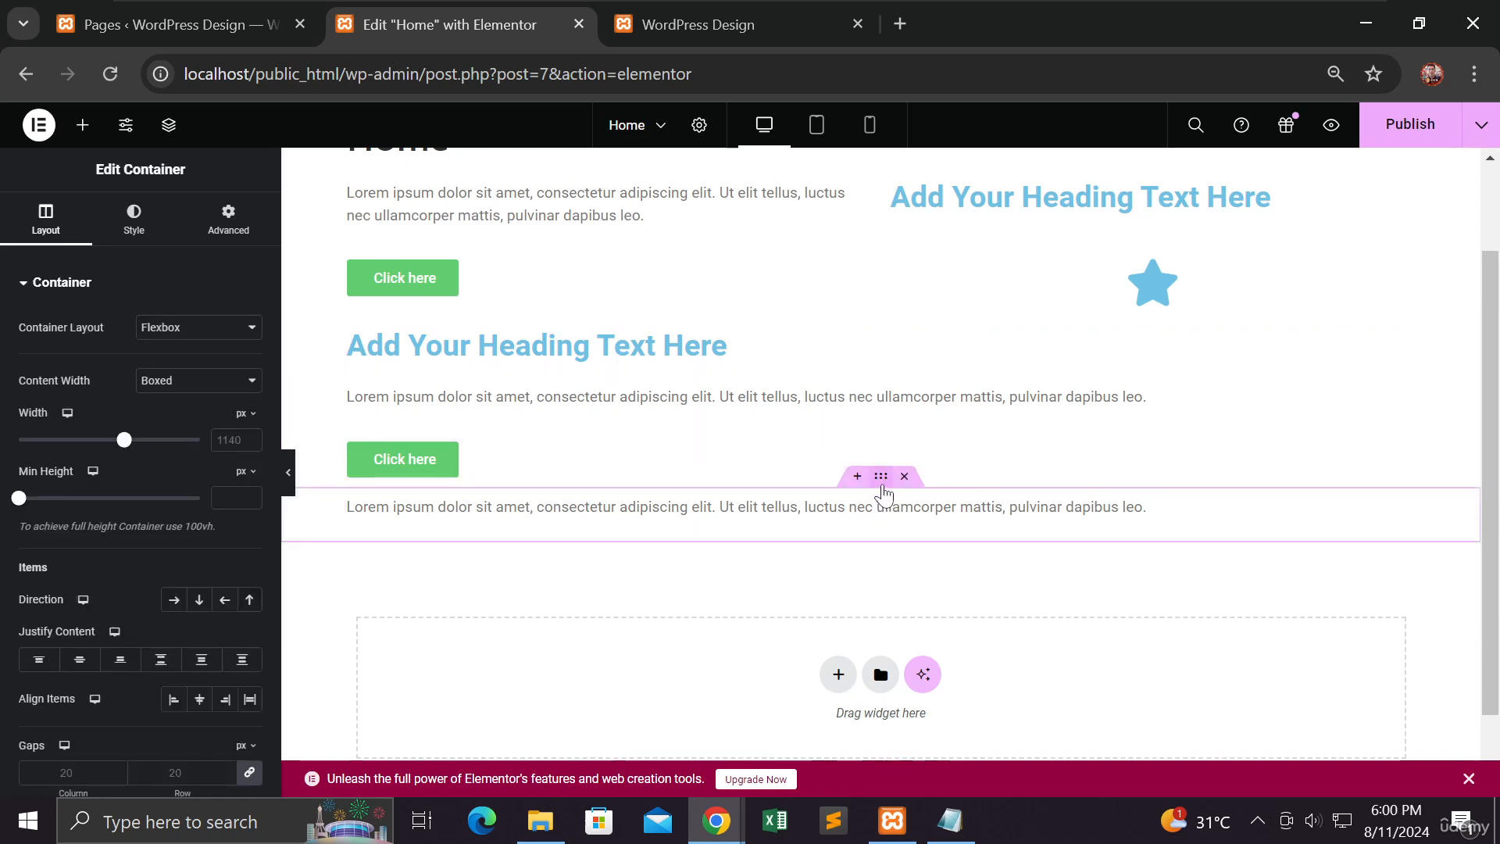
{"action": "scroll", "coordinate": [882, 484], "scroll_direction": "up", "scroll_amount": 2}
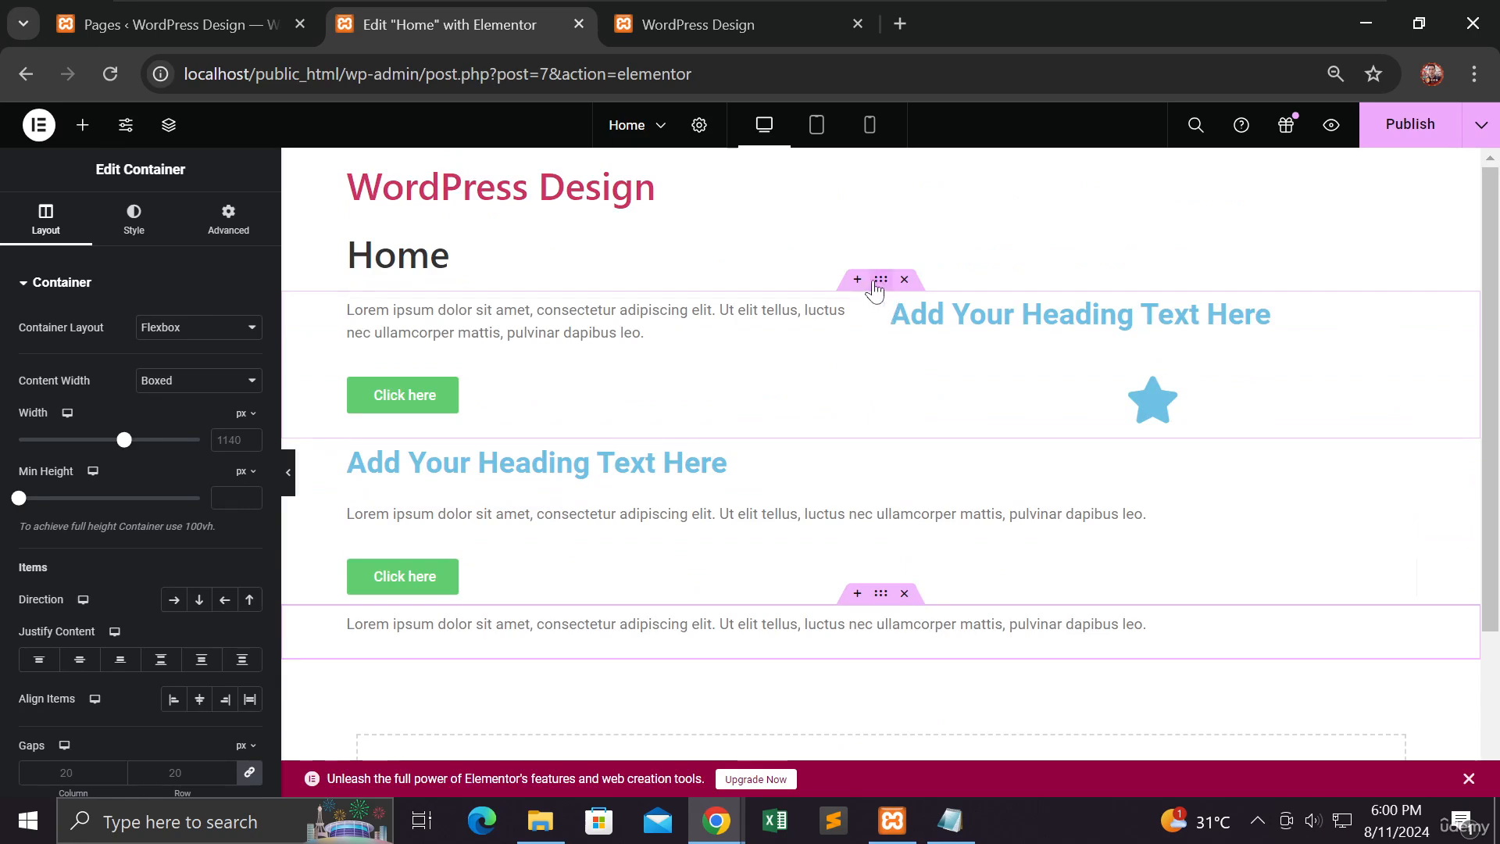
{"action": "left_click", "coordinate": [877, 282]}
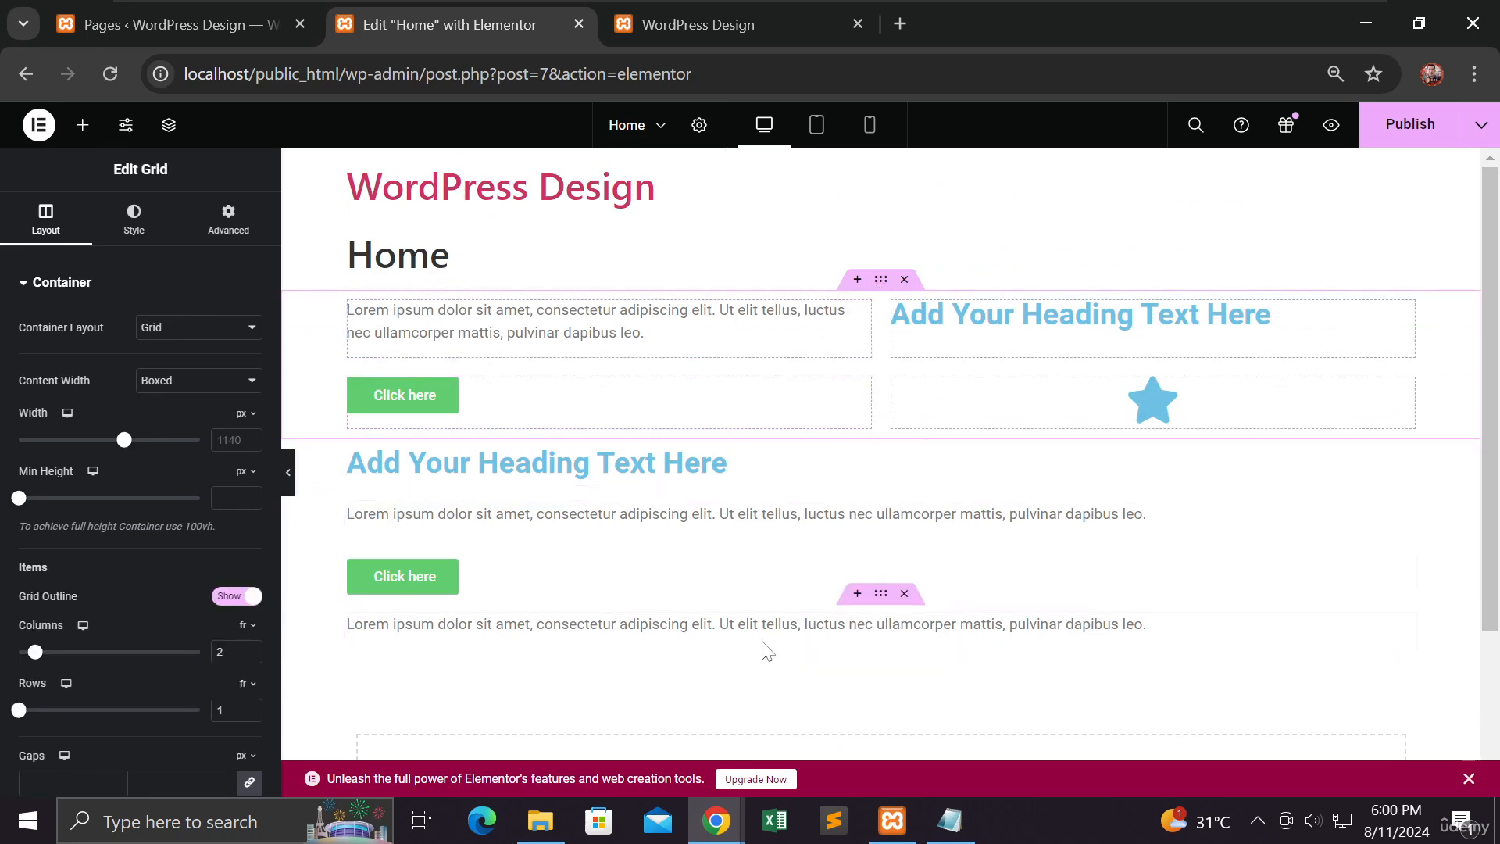
Step: Add a Heading widget in its own container below the standalone text
{"action": "scroll", "coordinate": [767, 651], "scroll_direction": "down", "scroll_amount": 2}
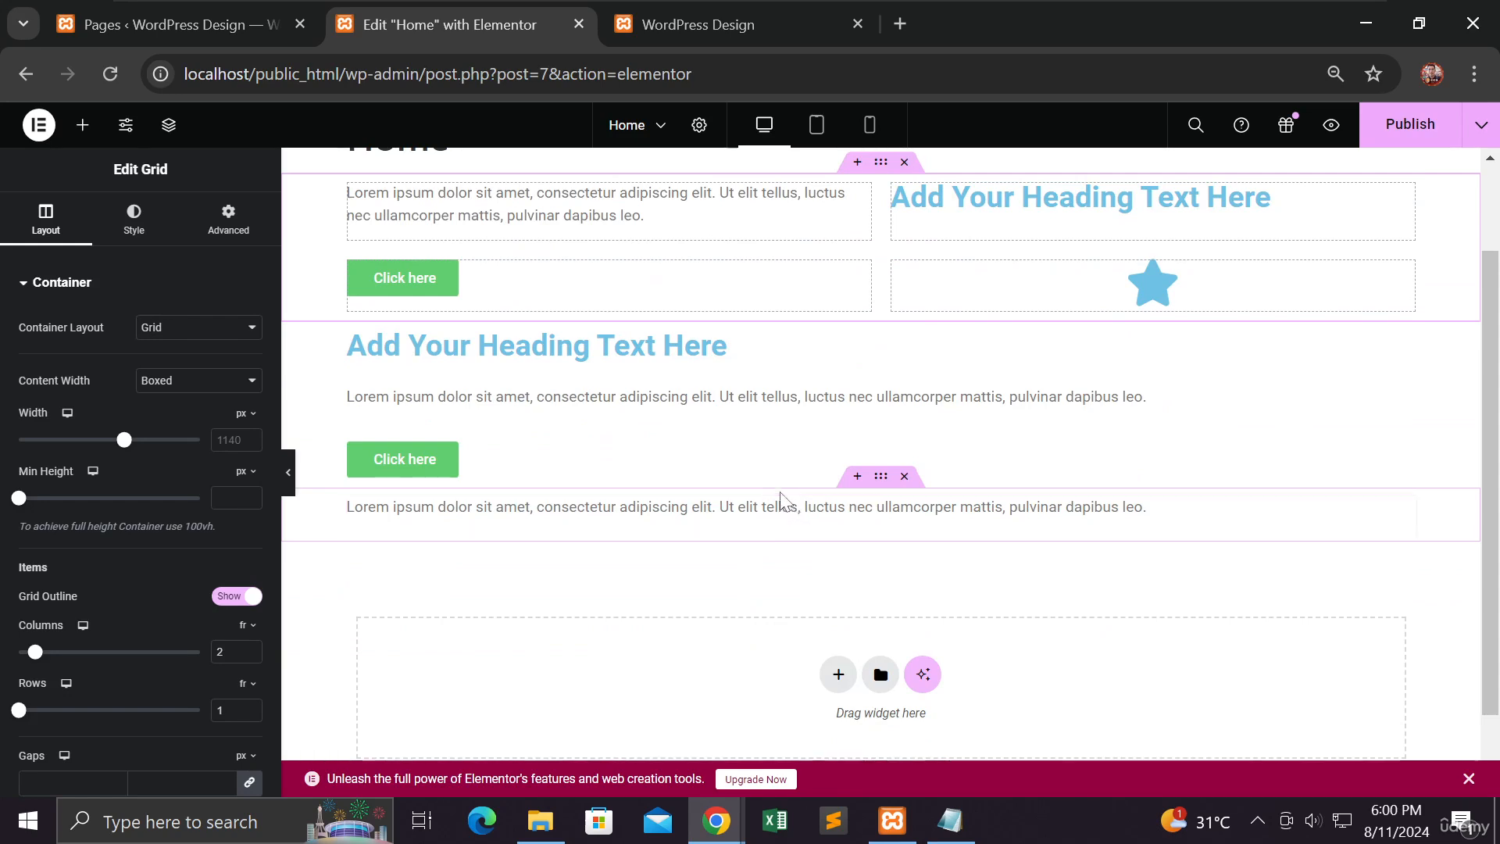
{"action": "left_click", "coordinate": [82, 129]}
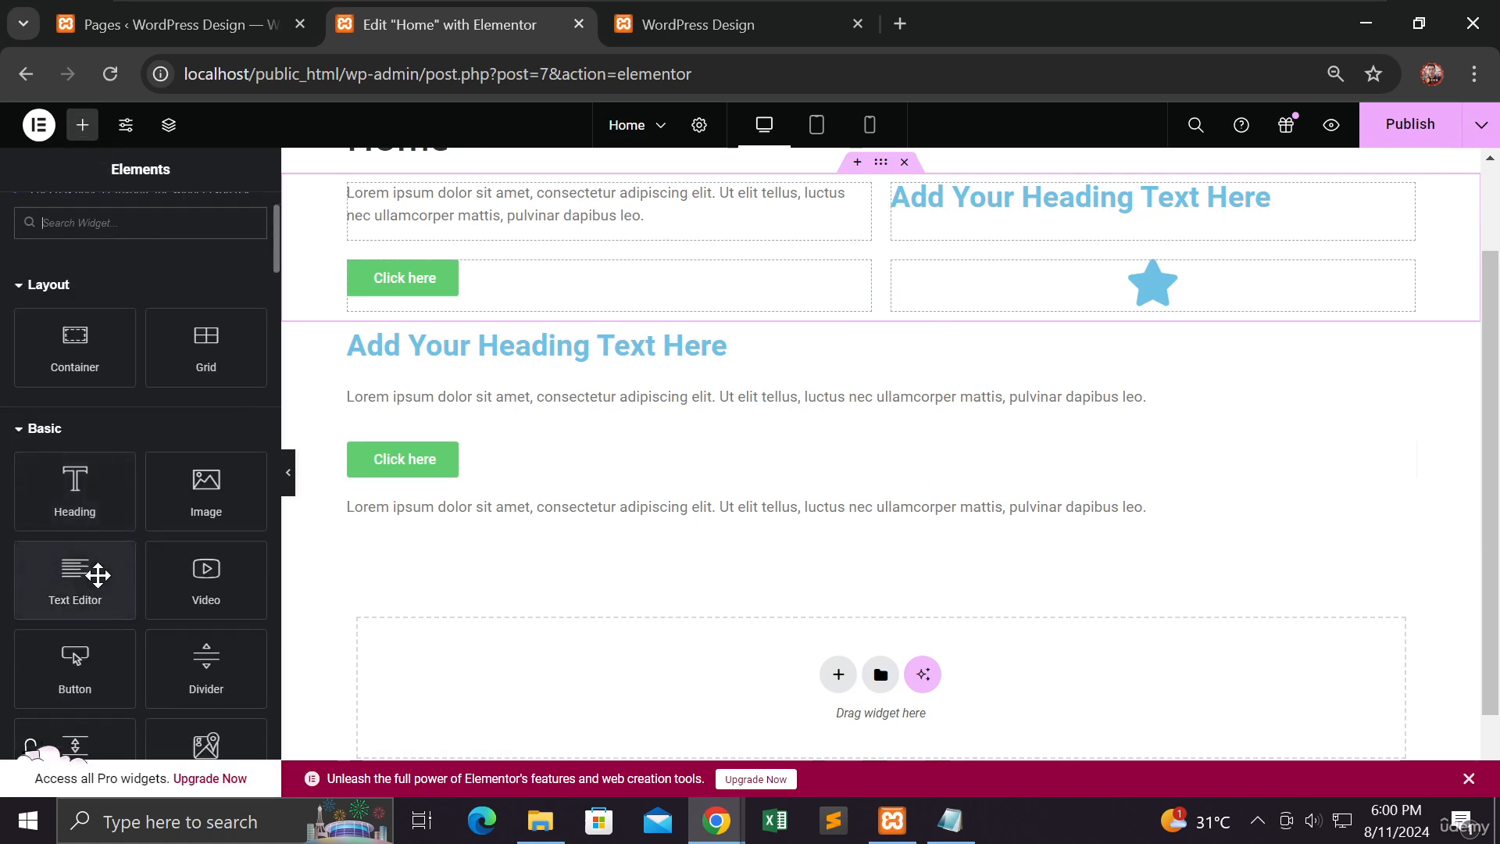
{"action": "left_click_drag", "start_coordinate": [83, 502], "coordinate": [721, 697]}
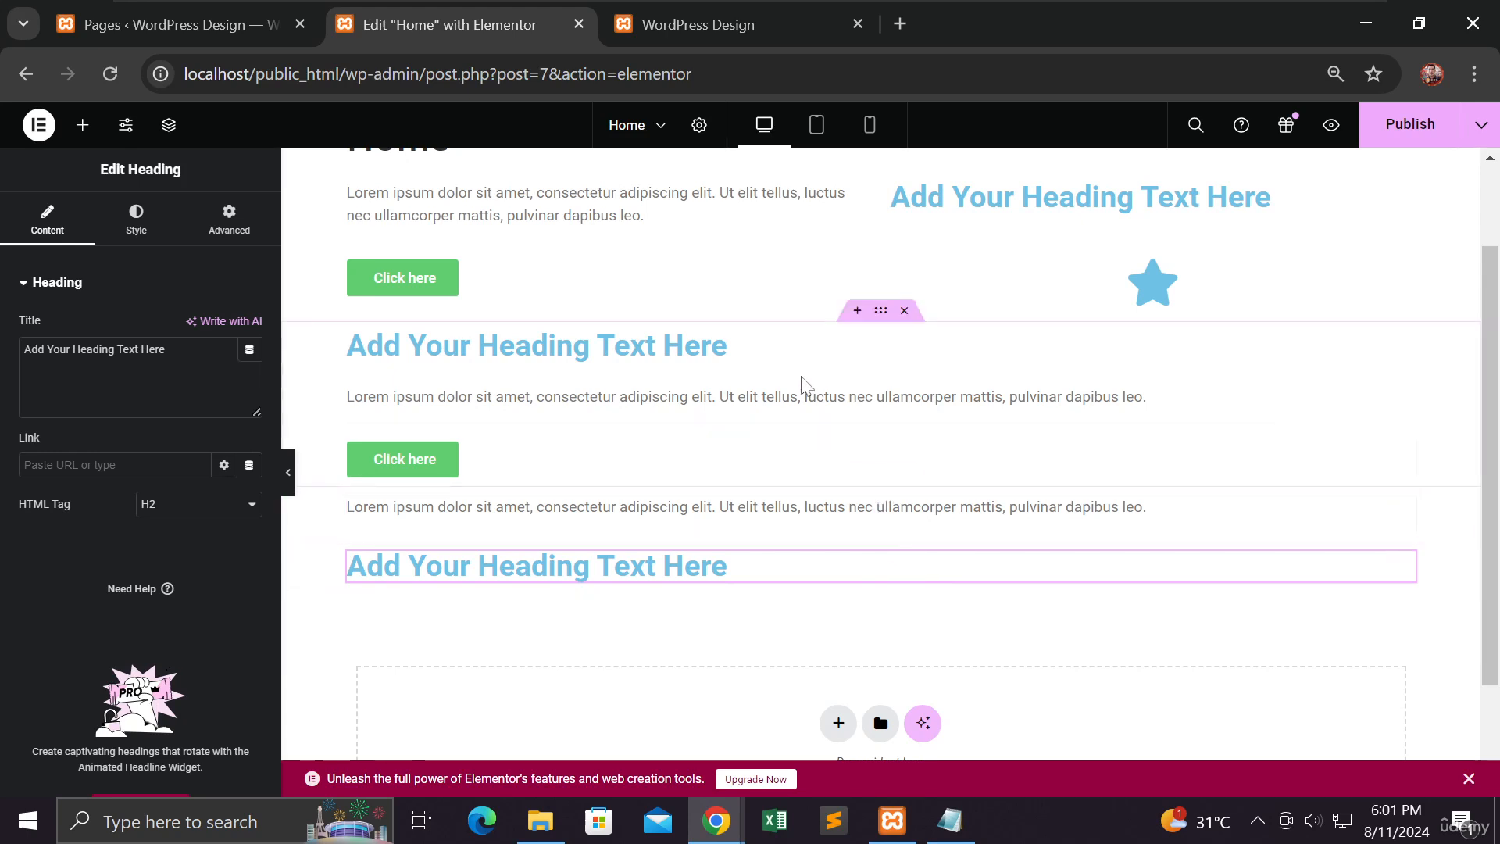
Step: Experiment with a larger linked margin on the first grid, finishing at 0 px on all four sides
{"action": "scroll", "coordinate": [803, 387], "scroll_direction": "up", "scroll_amount": 2}
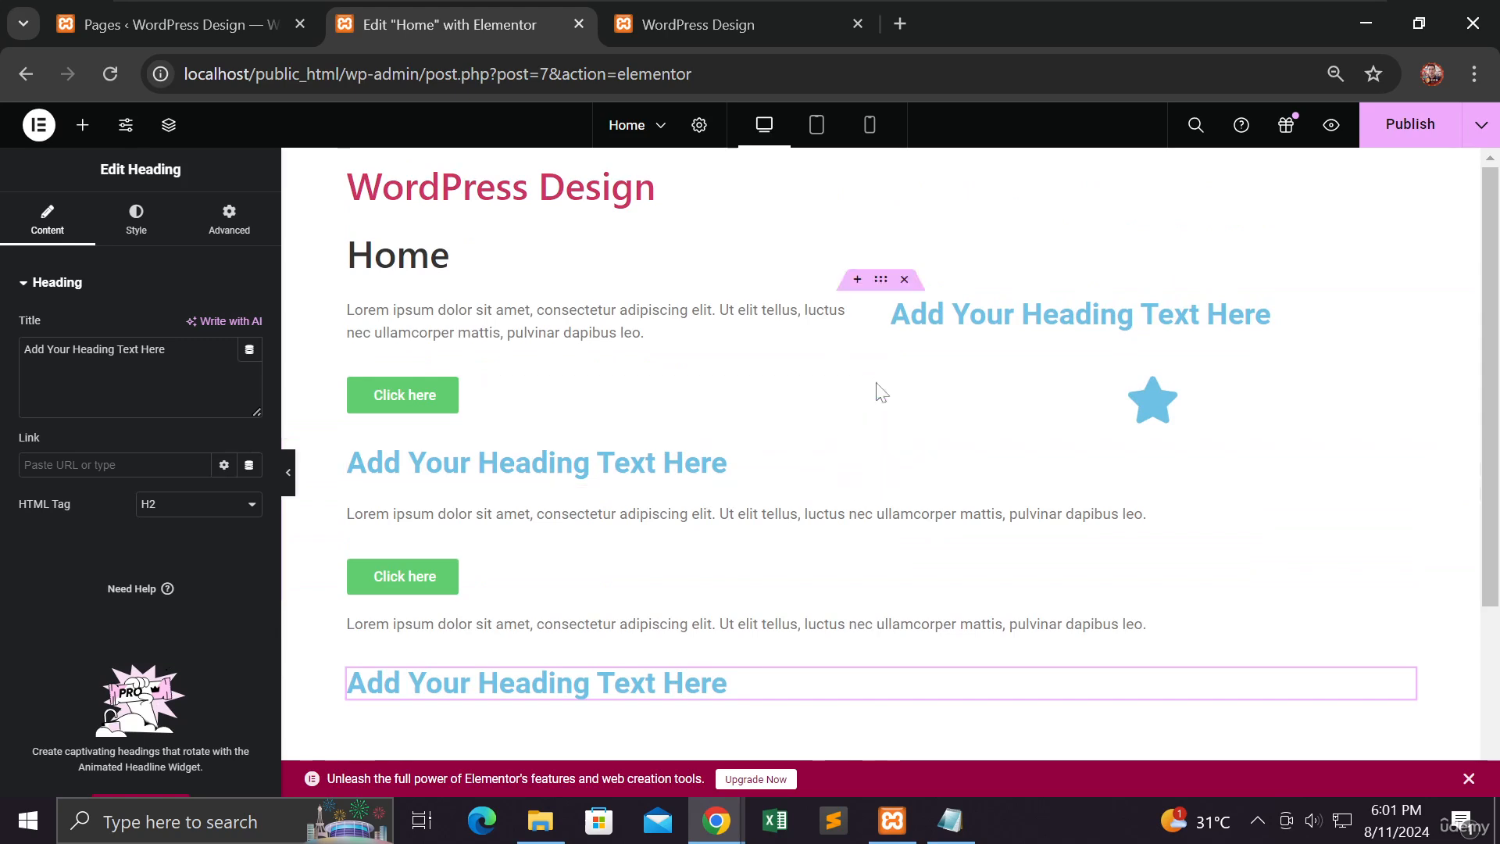
{"action": "left_click", "coordinate": [881, 281]}
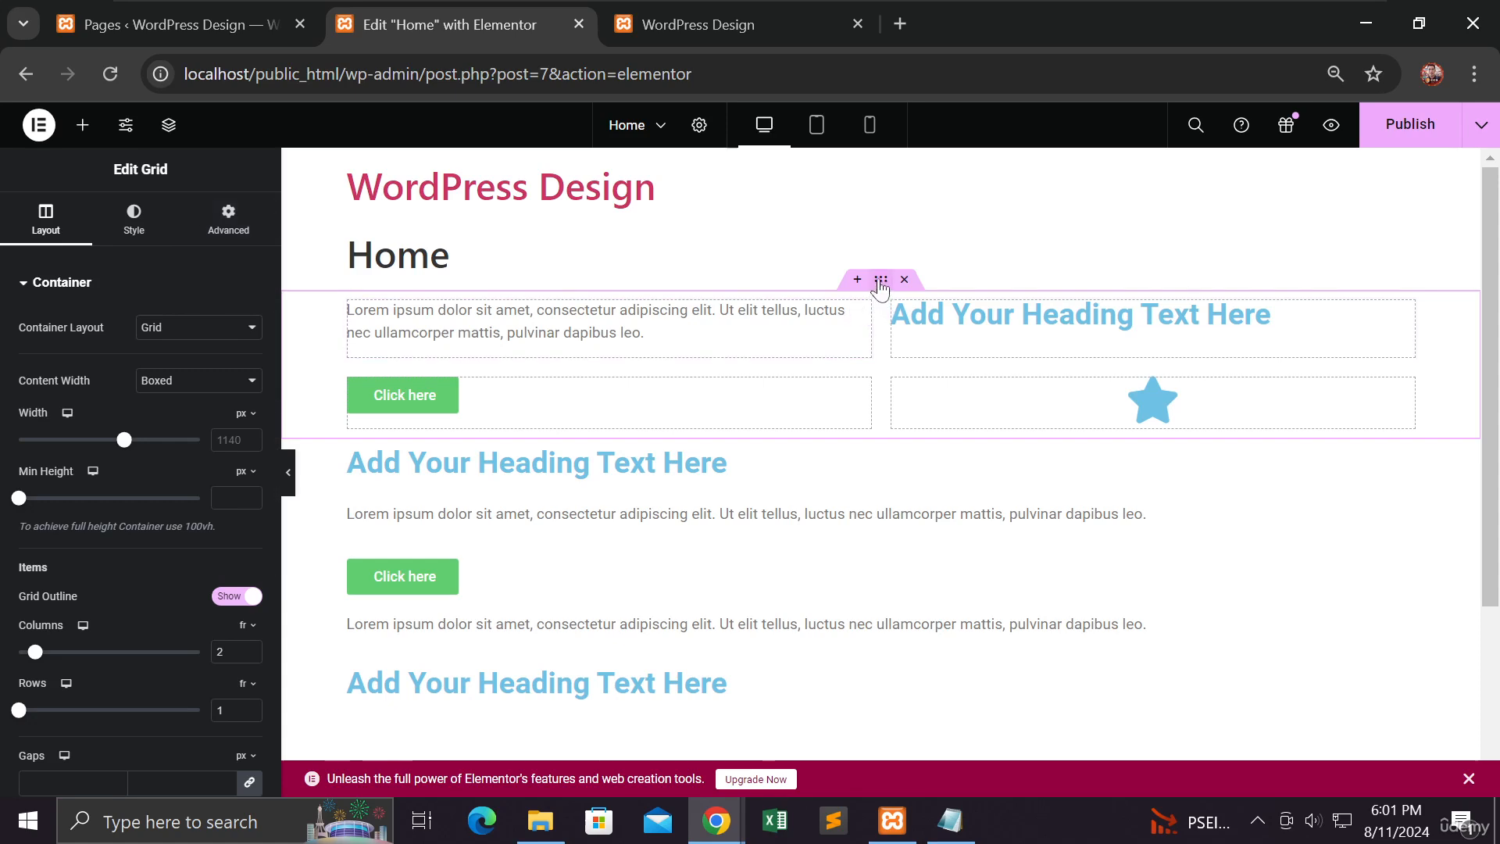
{"action": "left_click", "coordinate": [227, 216]}
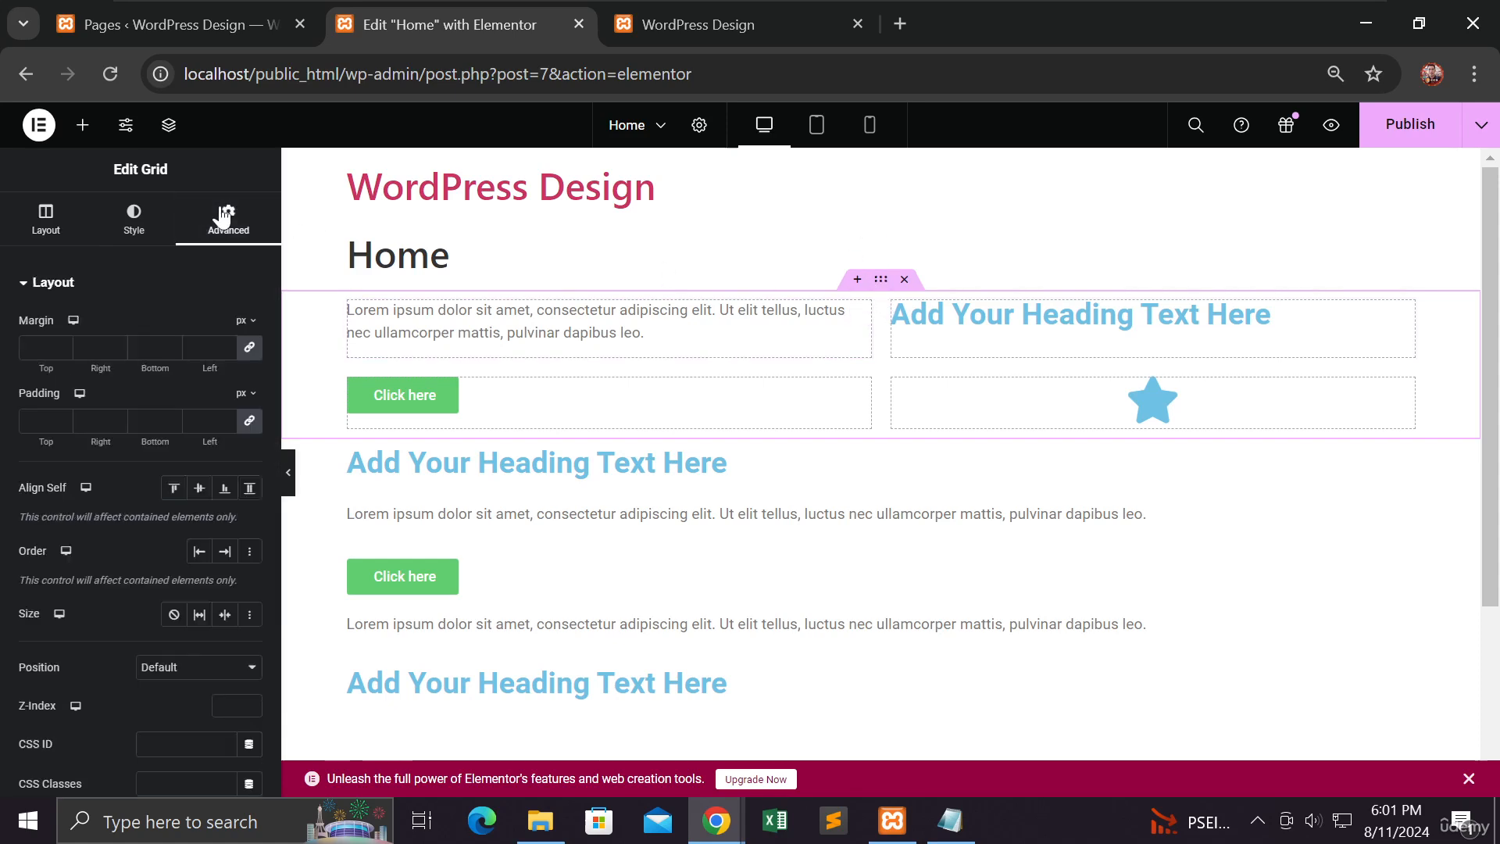
{"action": "left_click", "coordinate": [58, 347]}
{"action": "left_click", "coordinate": [59, 346]}
{"action": "left_click", "coordinate": [58, 346]}
{"action": "left_click", "coordinate": [59, 346]}
{"action": "left_click", "coordinate": [58, 346]}
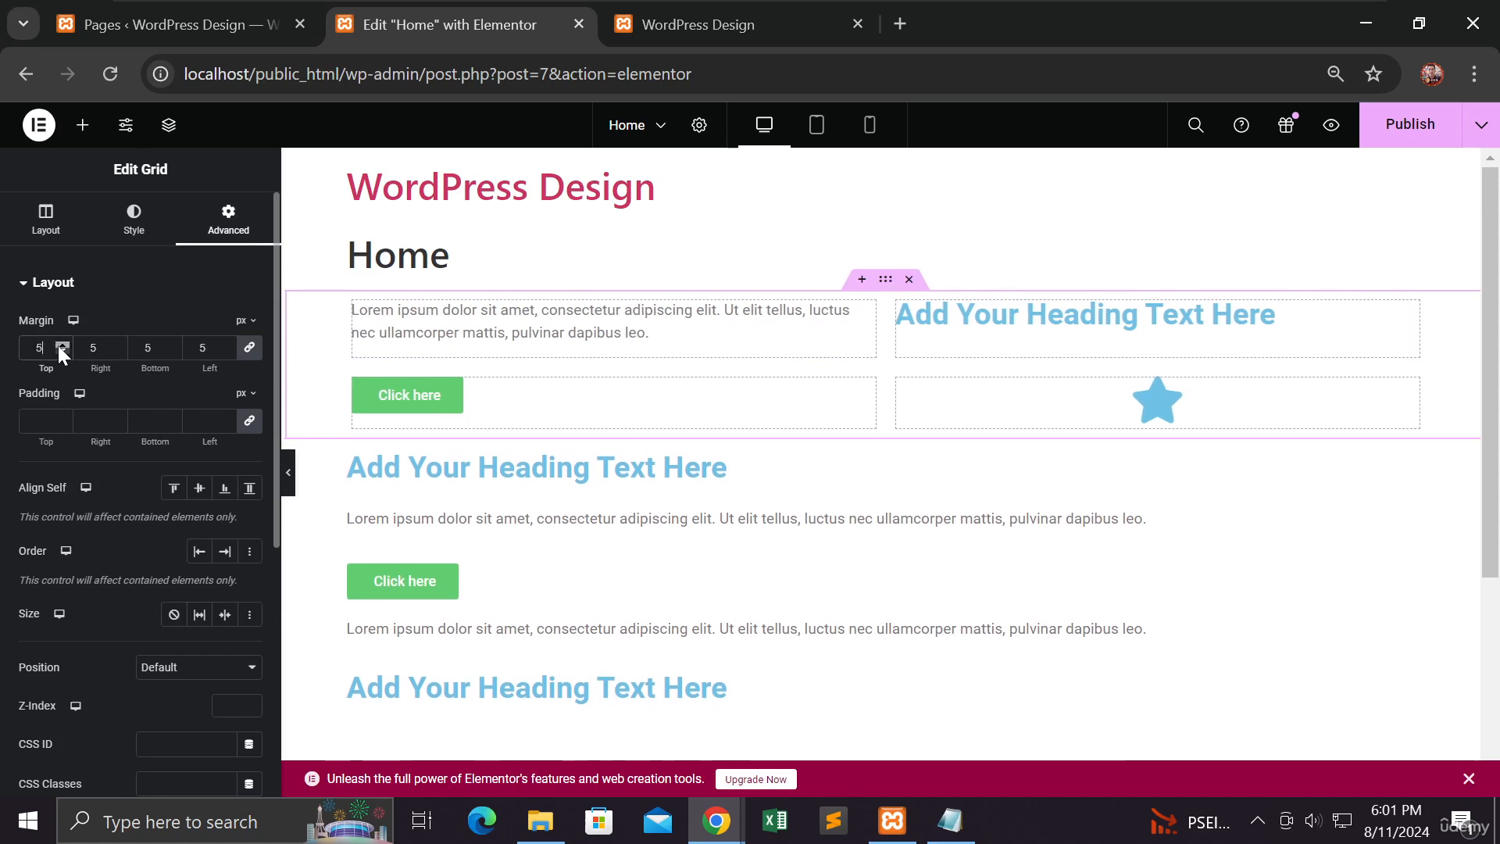
{"action": "left_click", "coordinate": [59, 346]}
{"action": "left_click", "coordinate": [60, 345]}
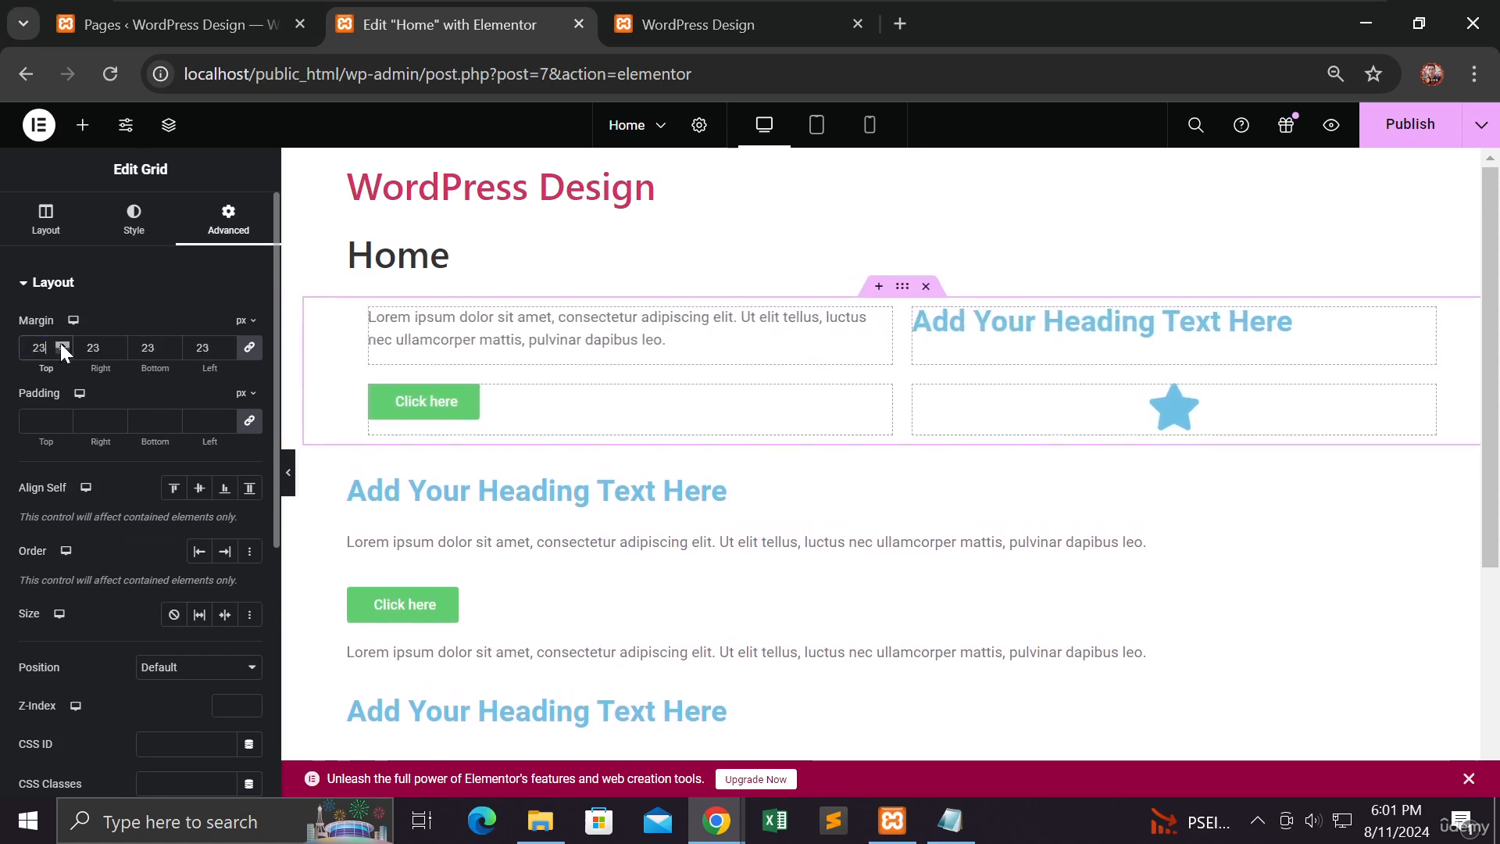
{"action": "left_click_drag", "start_coordinate": [59, 343], "coordinate": [64, 354]}
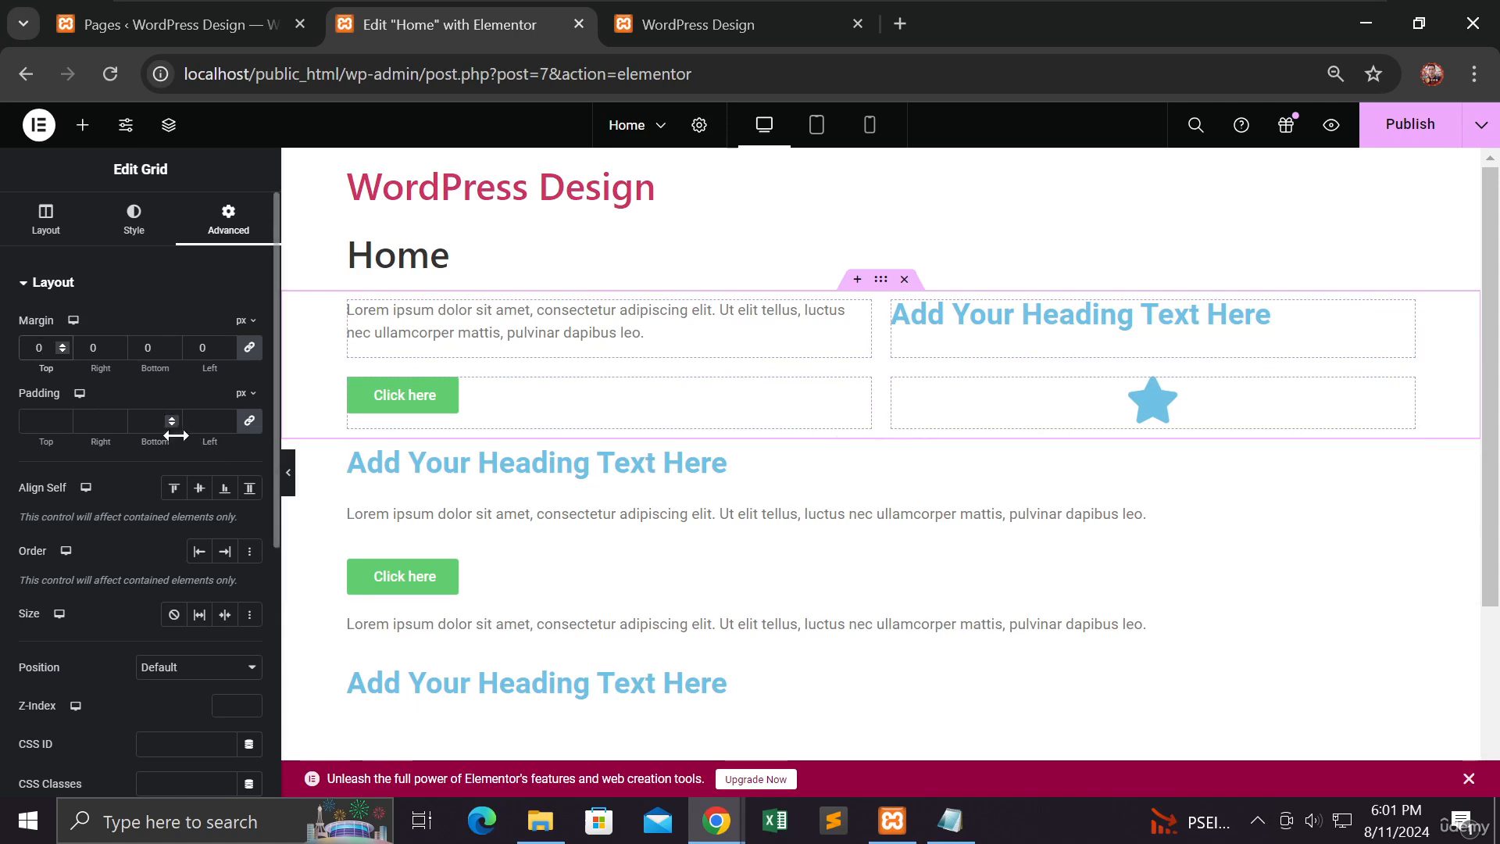
Step: Set the first grid's padding to 47 px on all four sides
{"action": "left_click", "coordinate": [66, 419]}
{"action": "type", "text": "5"}
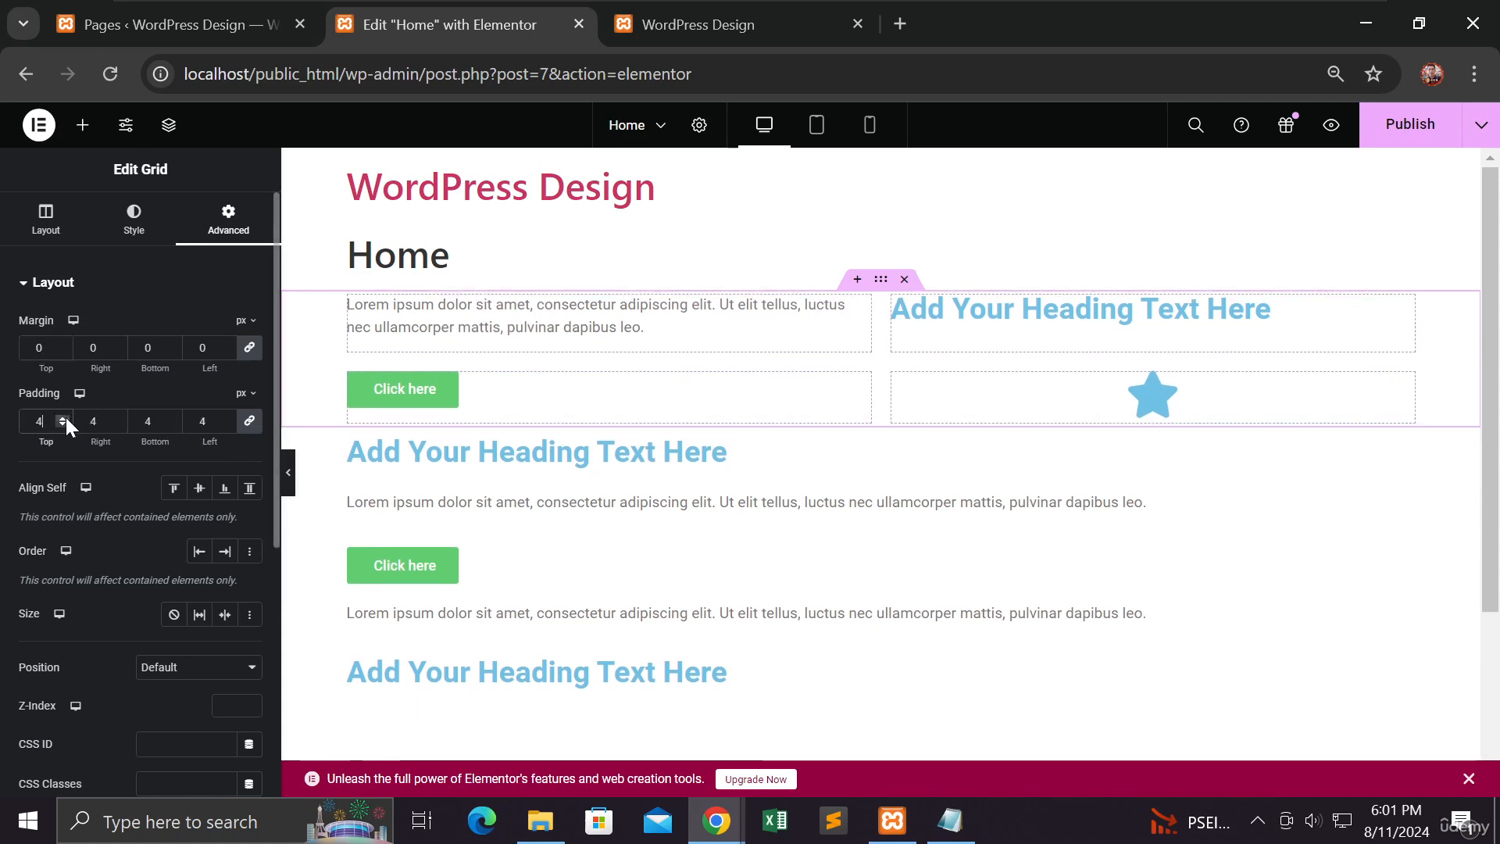
{"action": "left_click_drag", "start_coordinate": [66, 417], "coordinate": [61, 419]}
{"action": "left_click", "coordinate": [61, 419]}
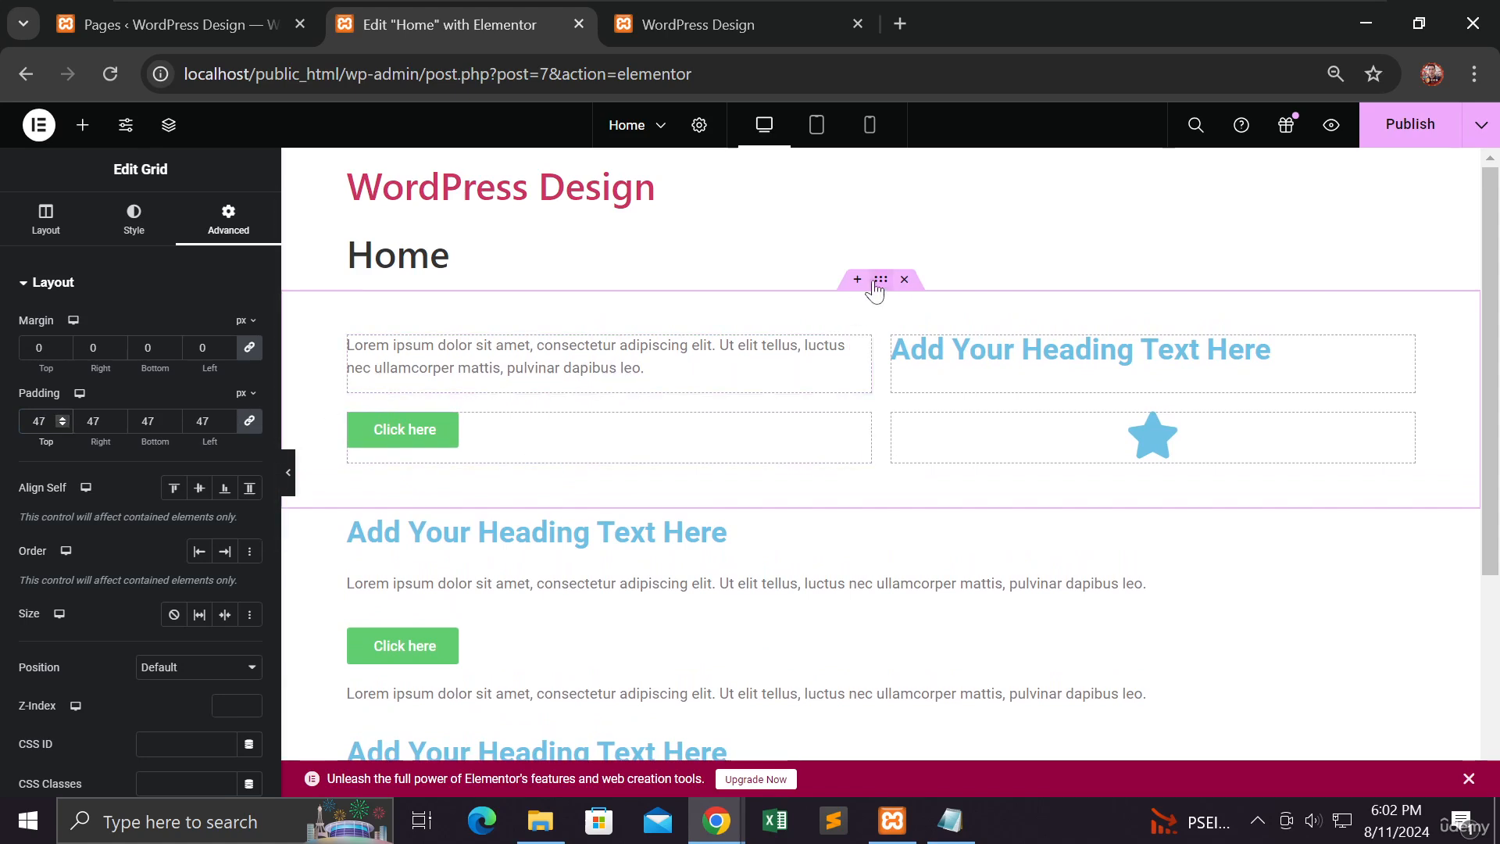
Step: Set the padding of the flexbox container holding the standalone text to 30 px on all four sides
{"action": "scroll", "coordinate": [882, 490], "scroll_direction": "down", "scroll_amount": 3}
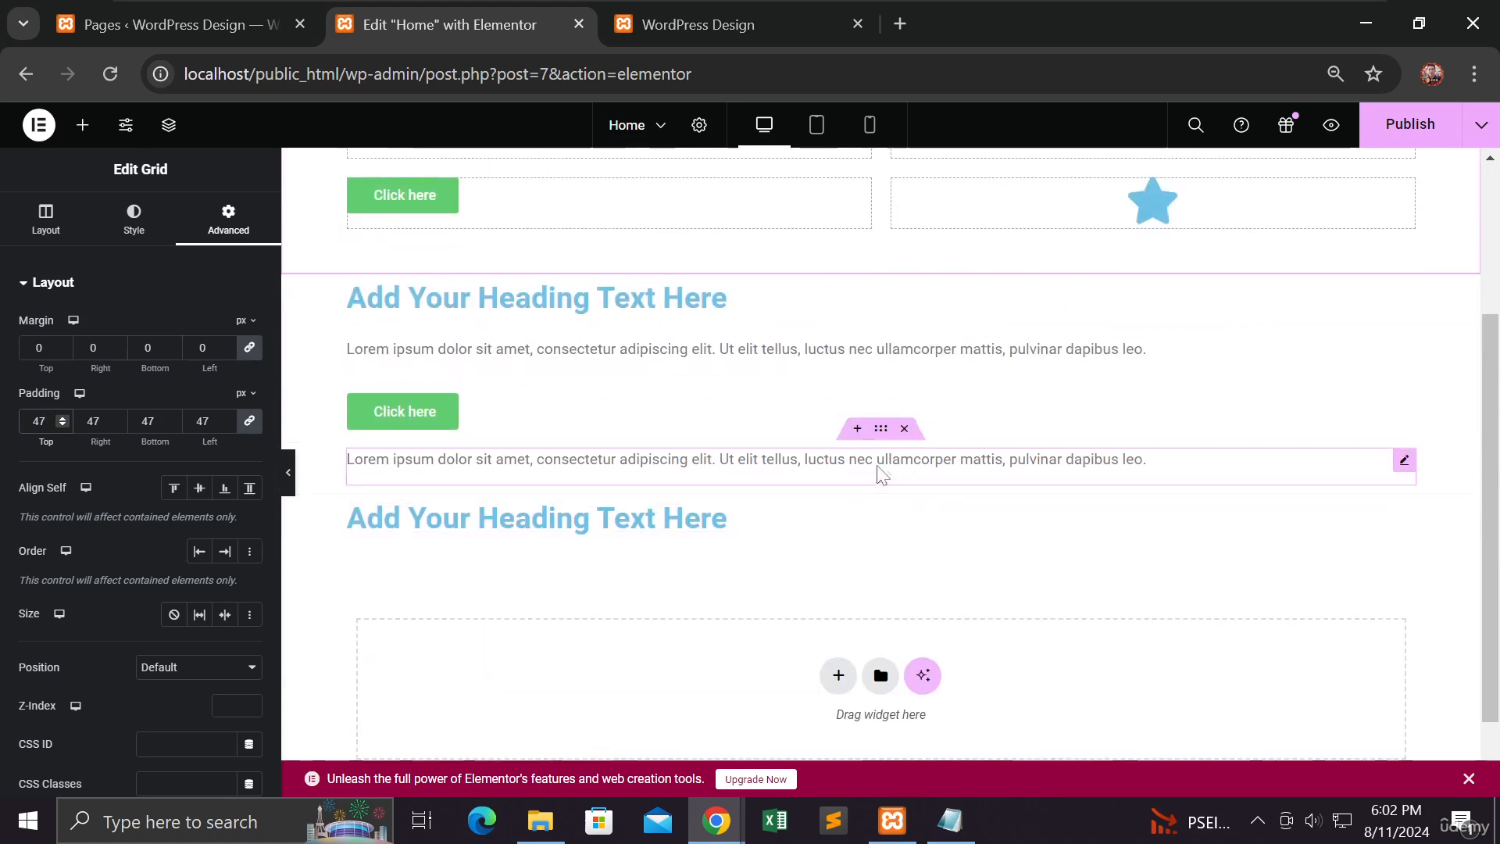
{"action": "scroll", "coordinate": [643, 517], "scroll_direction": "down", "scroll_amount": 1}
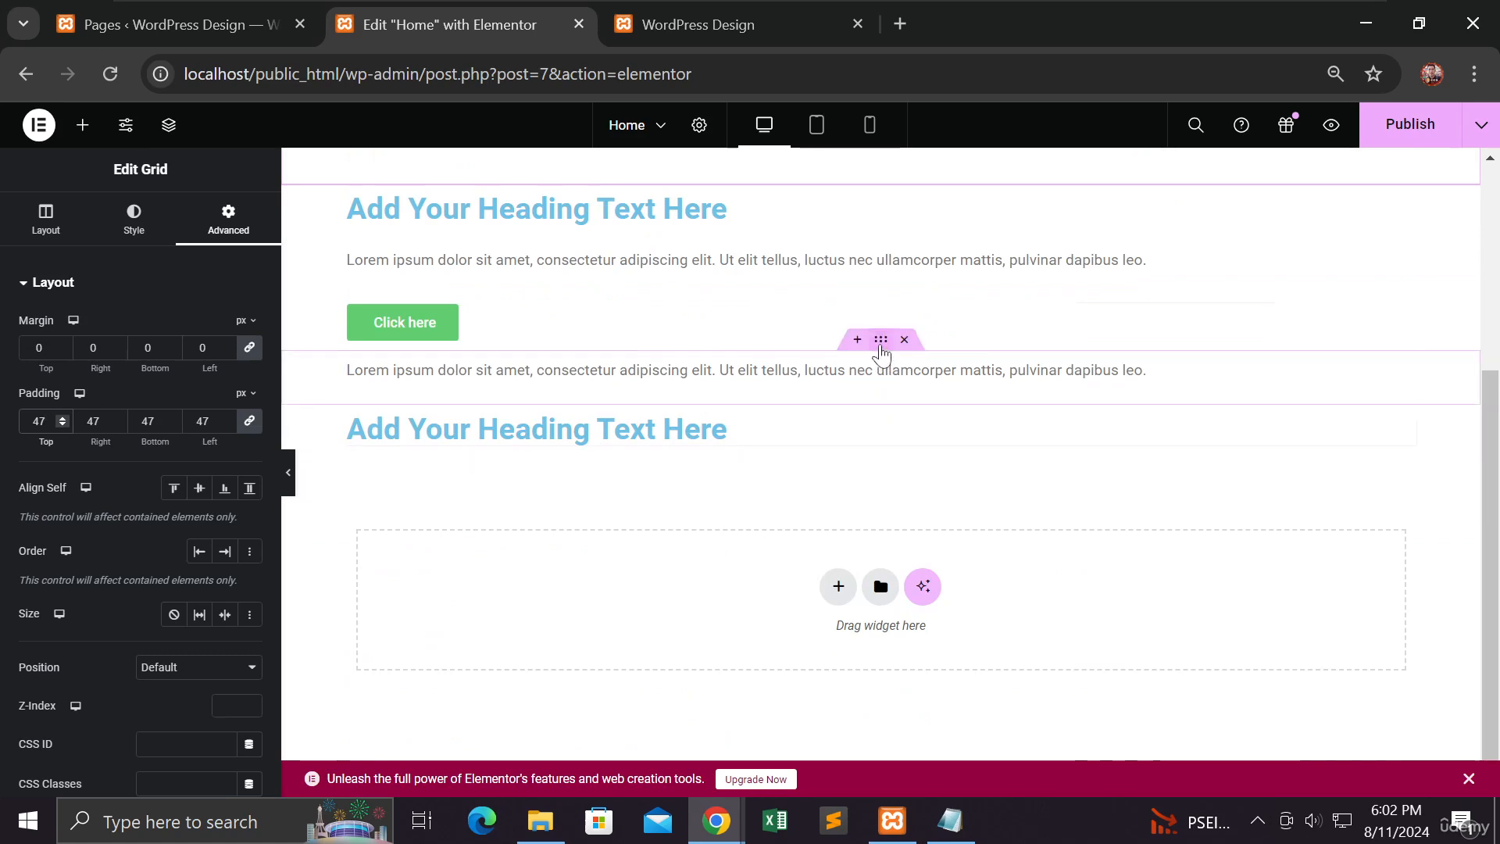
{"action": "left_click", "coordinate": [881, 346]}
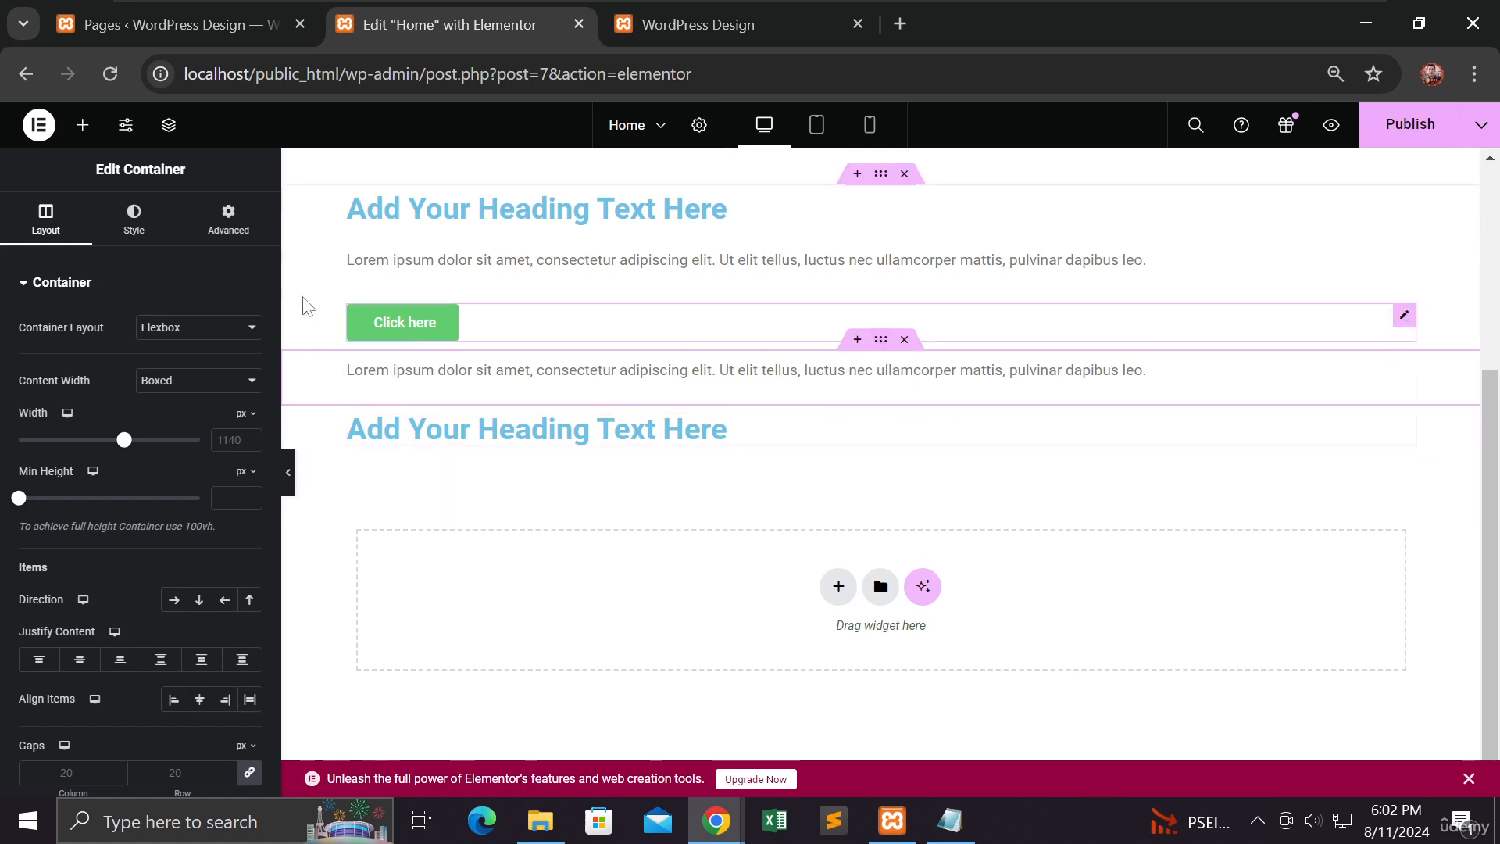
{"action": "left_click", "coordinate": [227, 218]}
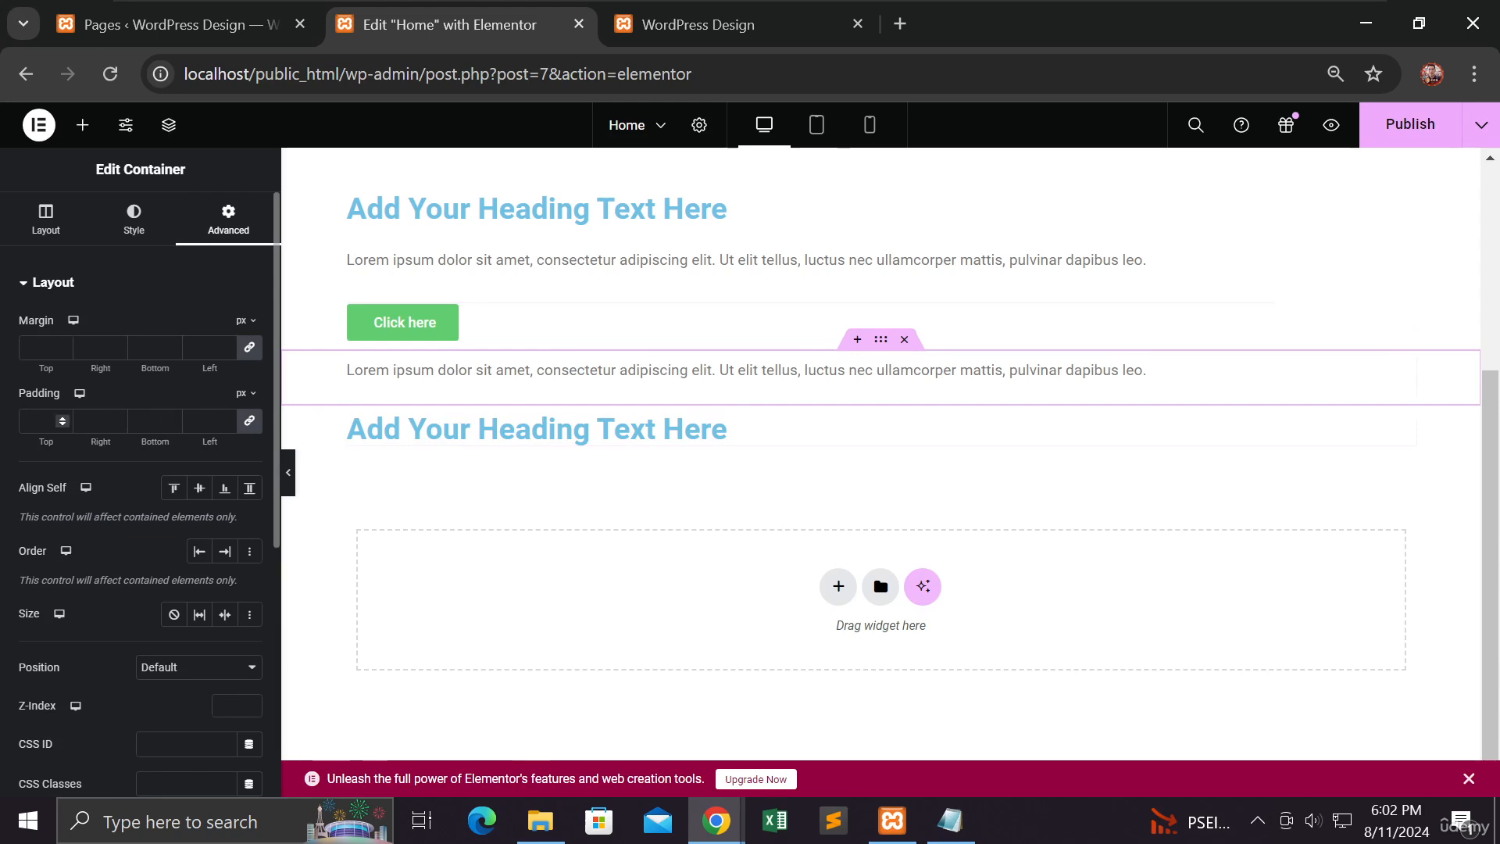
{"action": "left_click", "coordinate": [62, 419]}
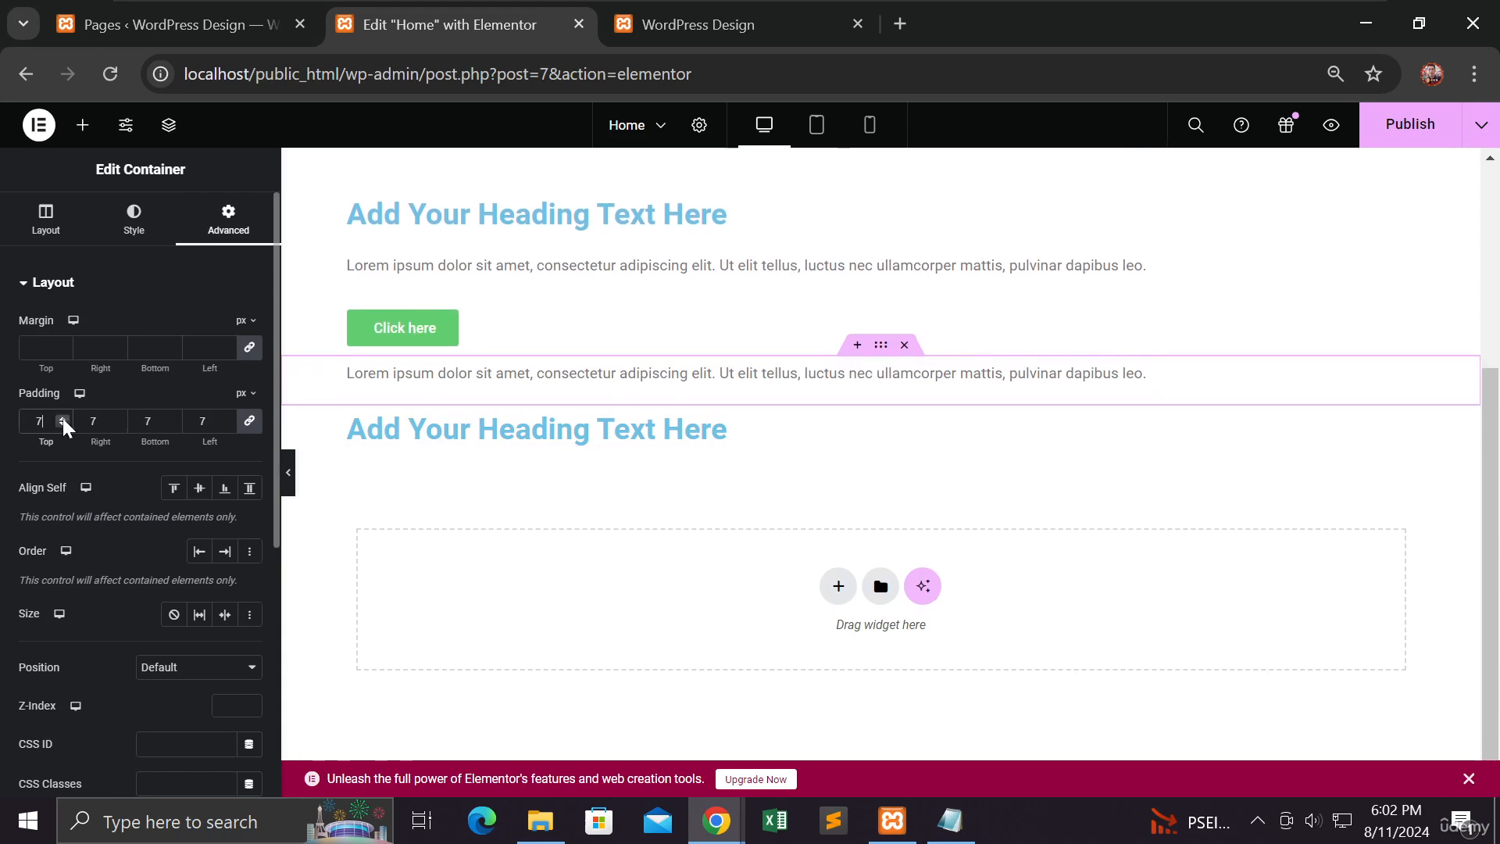
{"action": "left_click", "coordinate": [62, 419]}
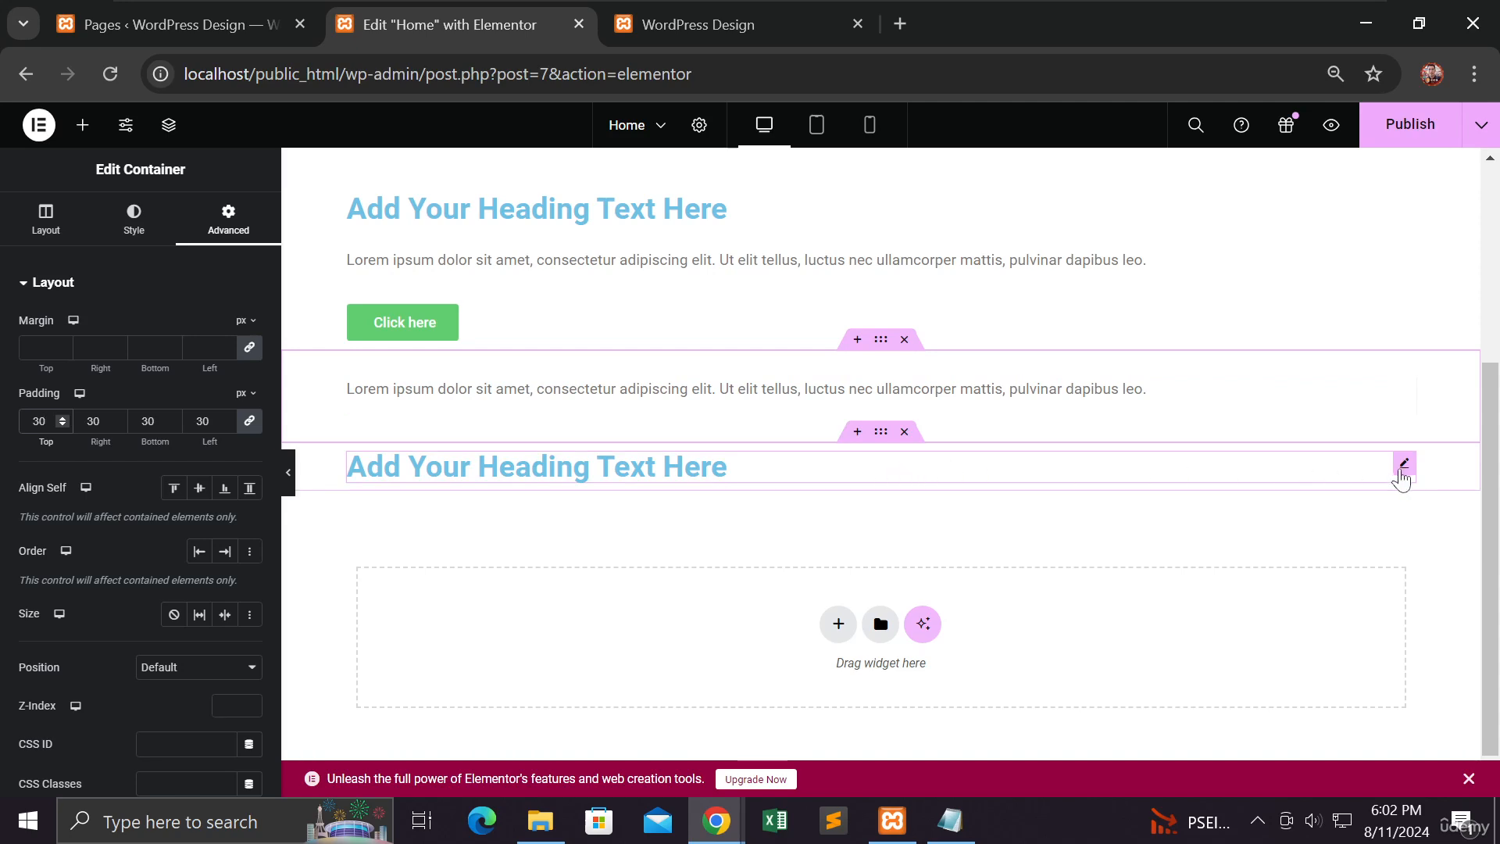
Step: Move the last heading above the text in the padded flexbox container and delete the emptied container
{"action": "left_click_drag", "start_coordinate": [1404, 475], "coordinate": [1248, 392]}
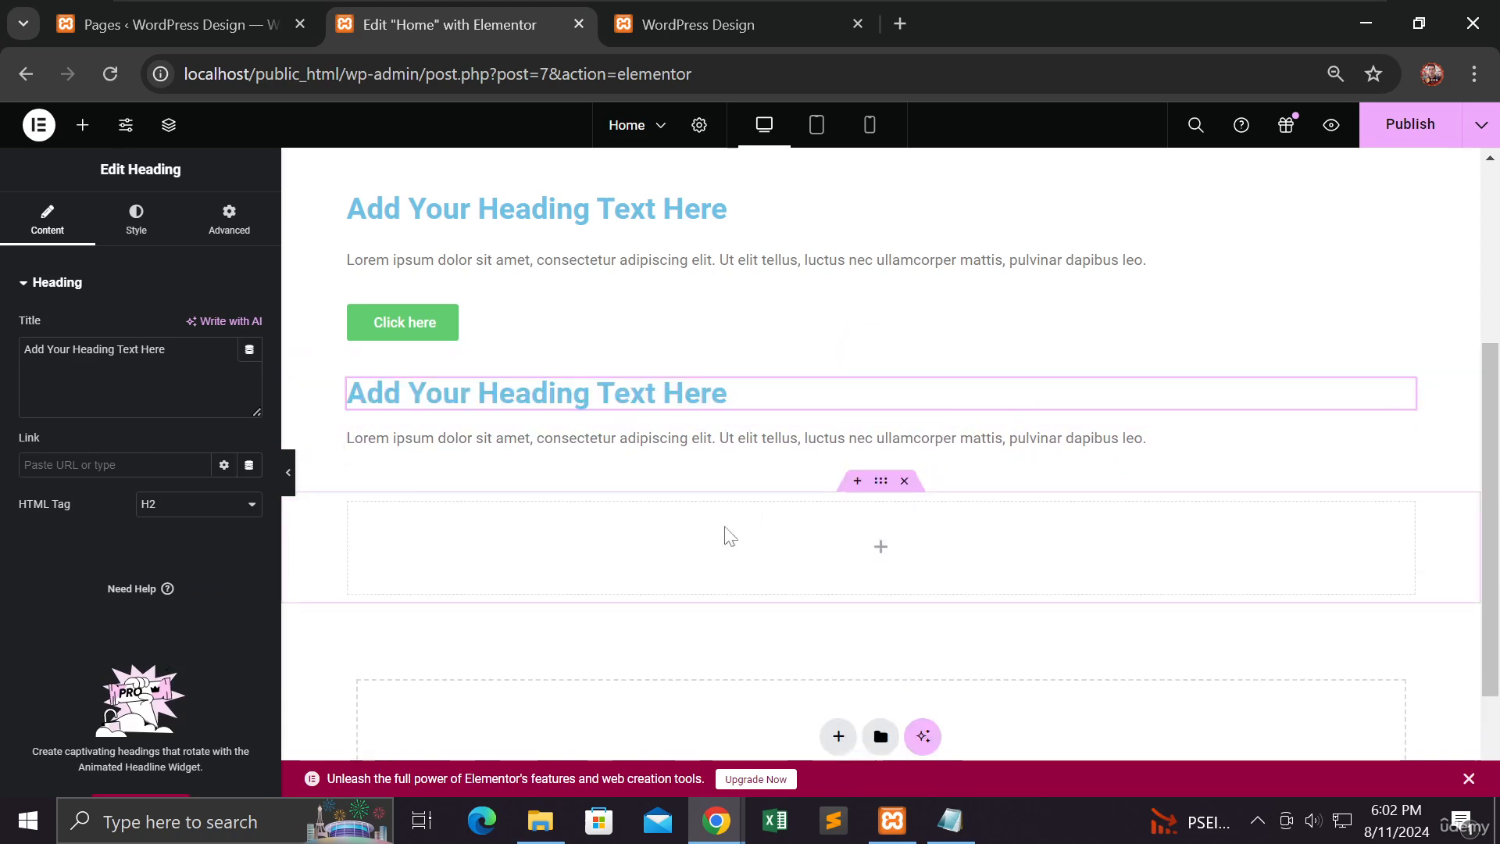
{"action": "left_click", "coordinate": [905, 482]}
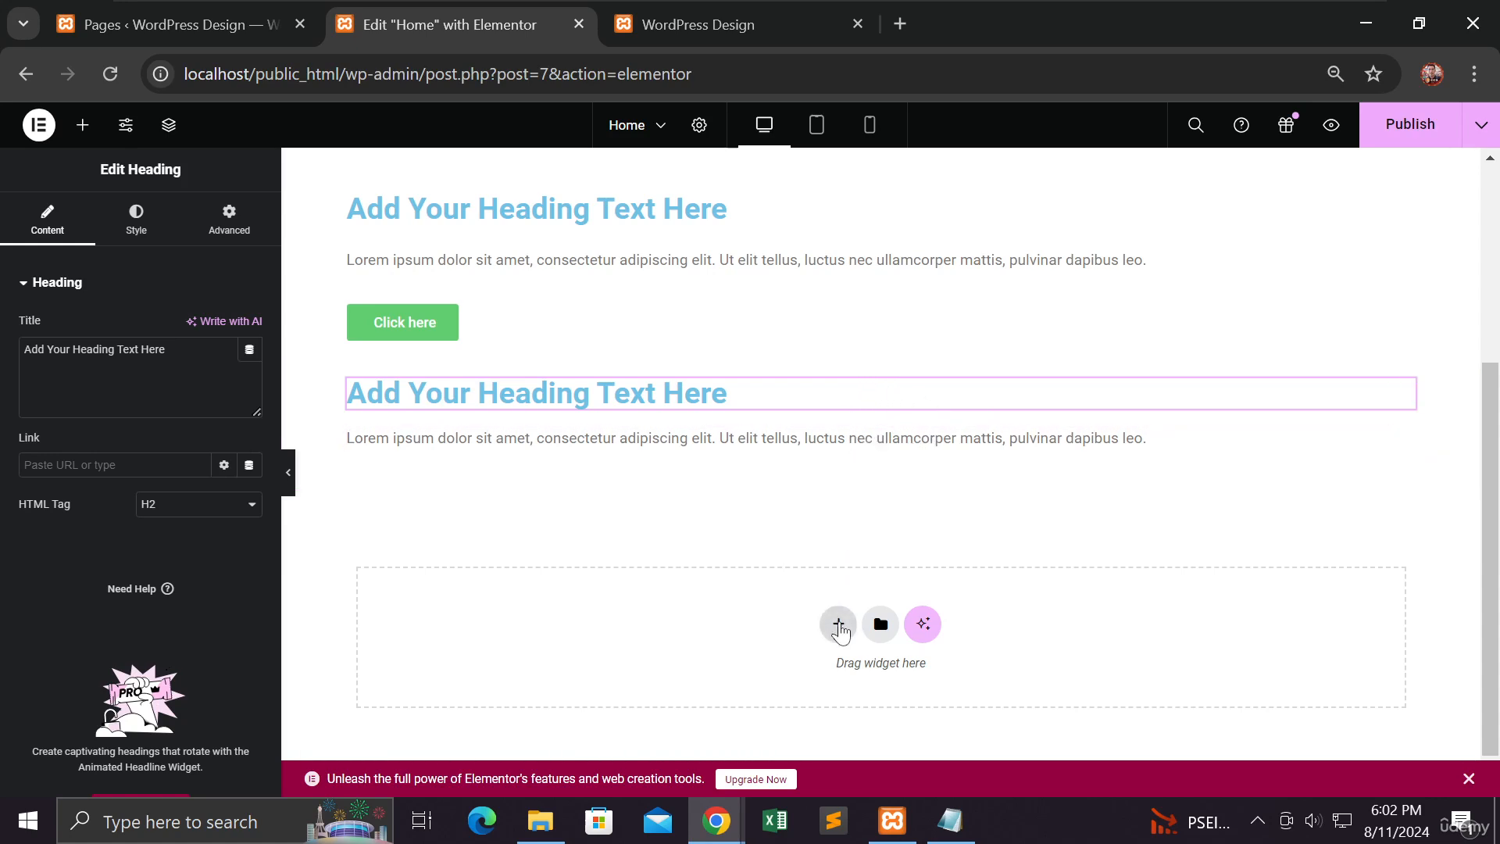
Step: Add a grid container with three columns and two rows below the last flexbox container
{"action": "left_click", "coordinate": [839, 624]}
{"action": "left_click", "coordinate": [924, 663]}
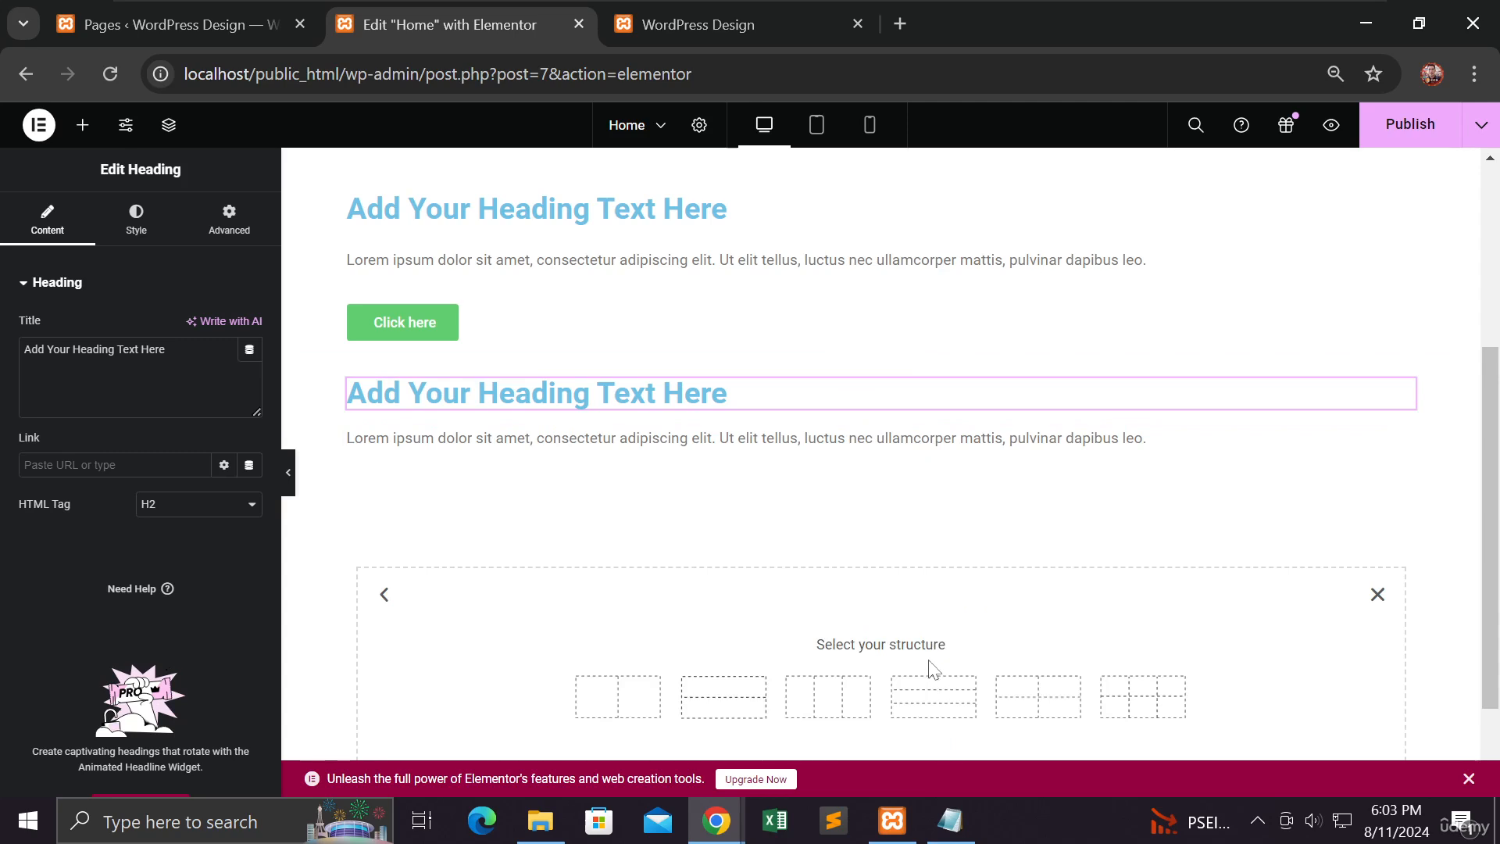
{"action": "scroll", "coordinate": [930, 665], "scroll_direction": "down", "scroll_amount": 2}
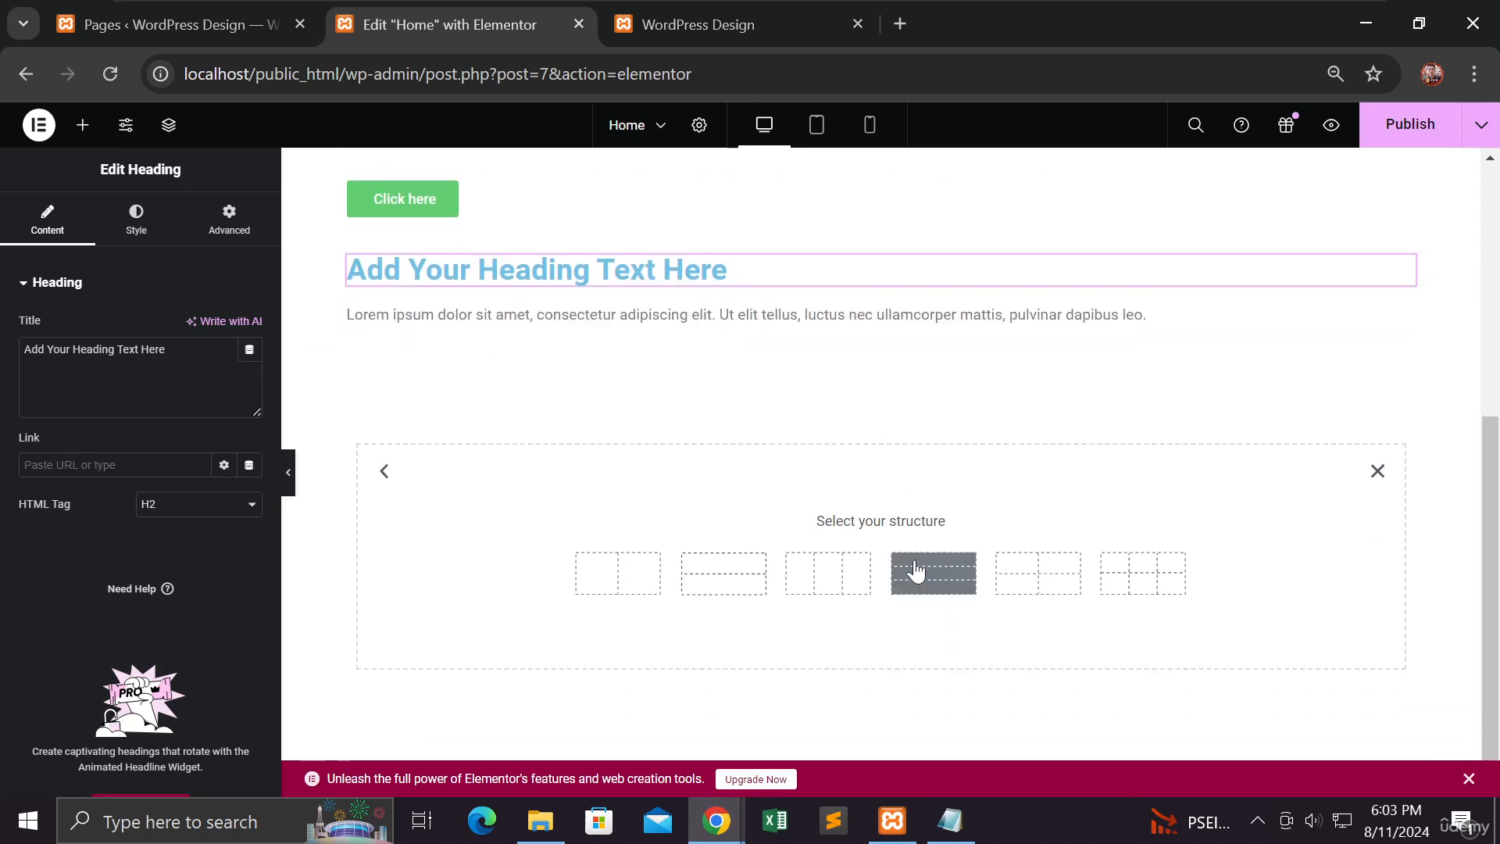
{"action": "left_click", "coordinate": [1135, 576]}
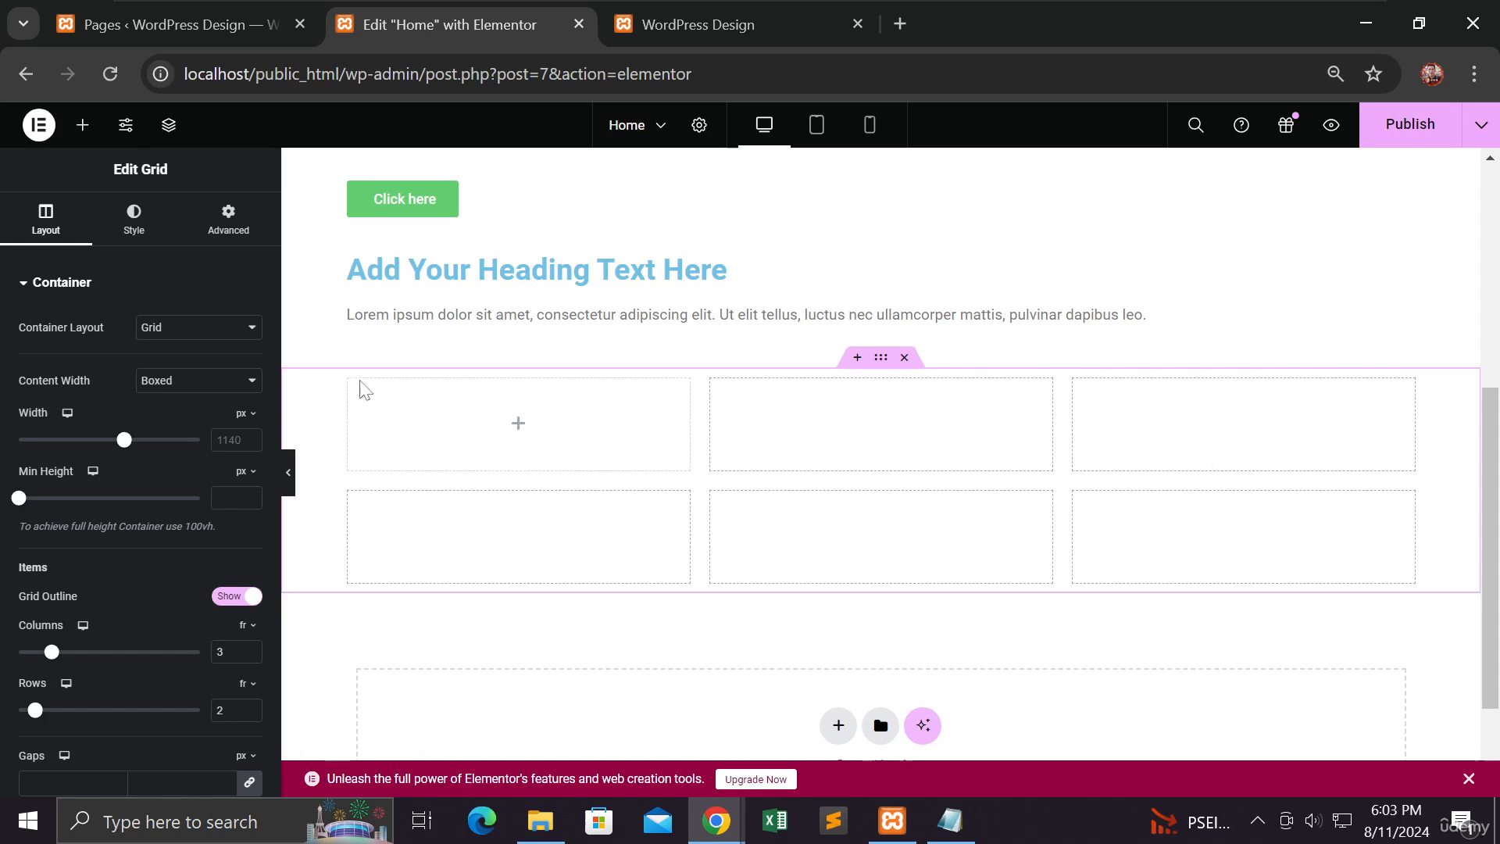
Step: Place a Video widget in the first cell of the new grid's upper row
{"action": "left_click", "coordinate": [83, 125]}
{"action": "scroll", "coordinate": [214, 402], "scroll_direction": "down", "scroll_amount": 5}
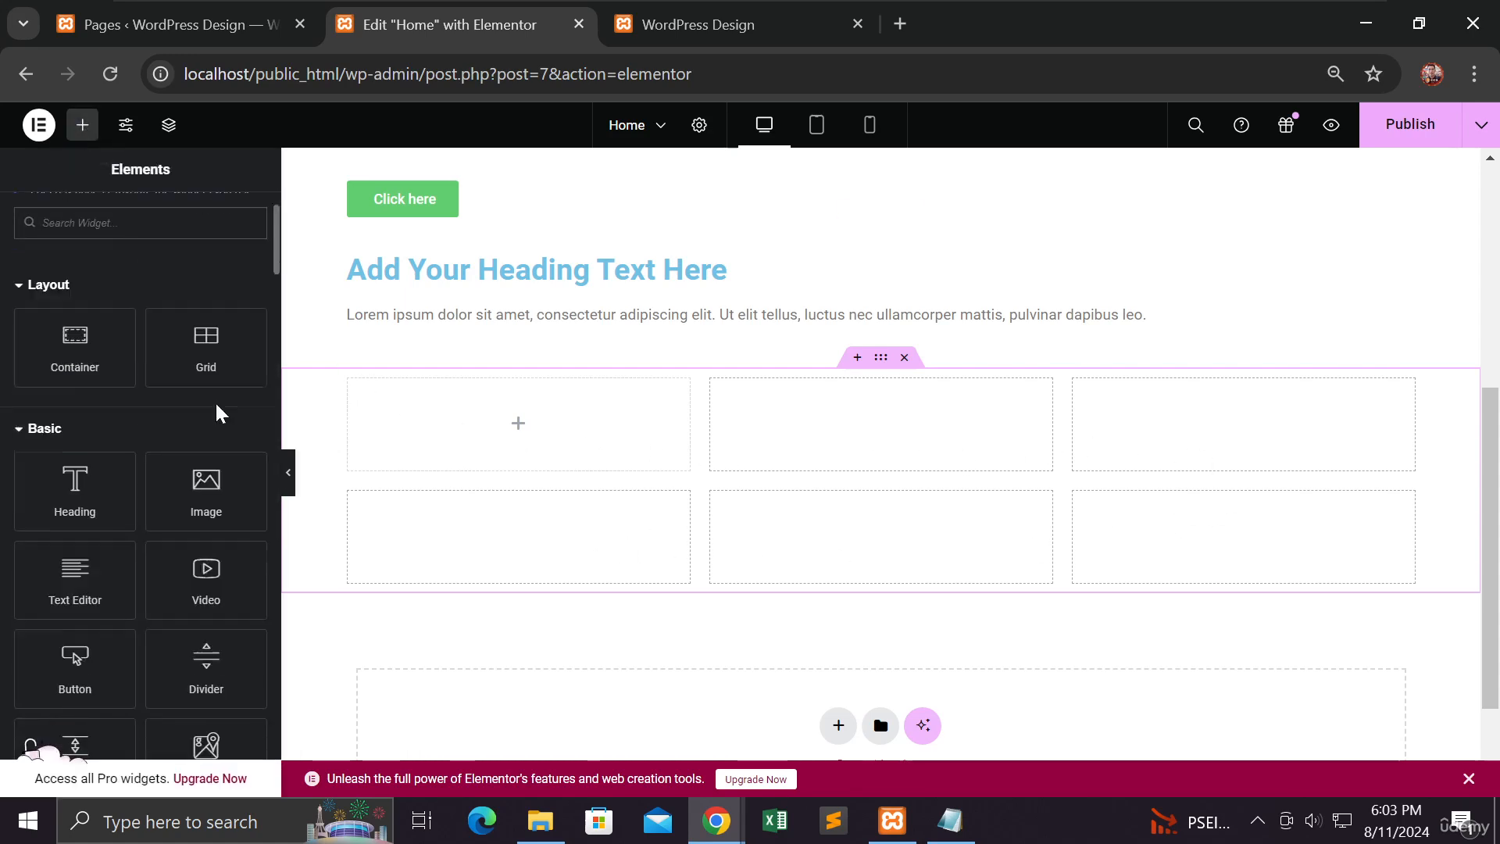
{"action": "scroll", "coordinate": [214, 402], "scroll_direction": "down", "scroll_amount": 3}
{"action": "scroll", "coordinate": [211, 409], "scroll_direction": "up", "scroll_amount": 4}
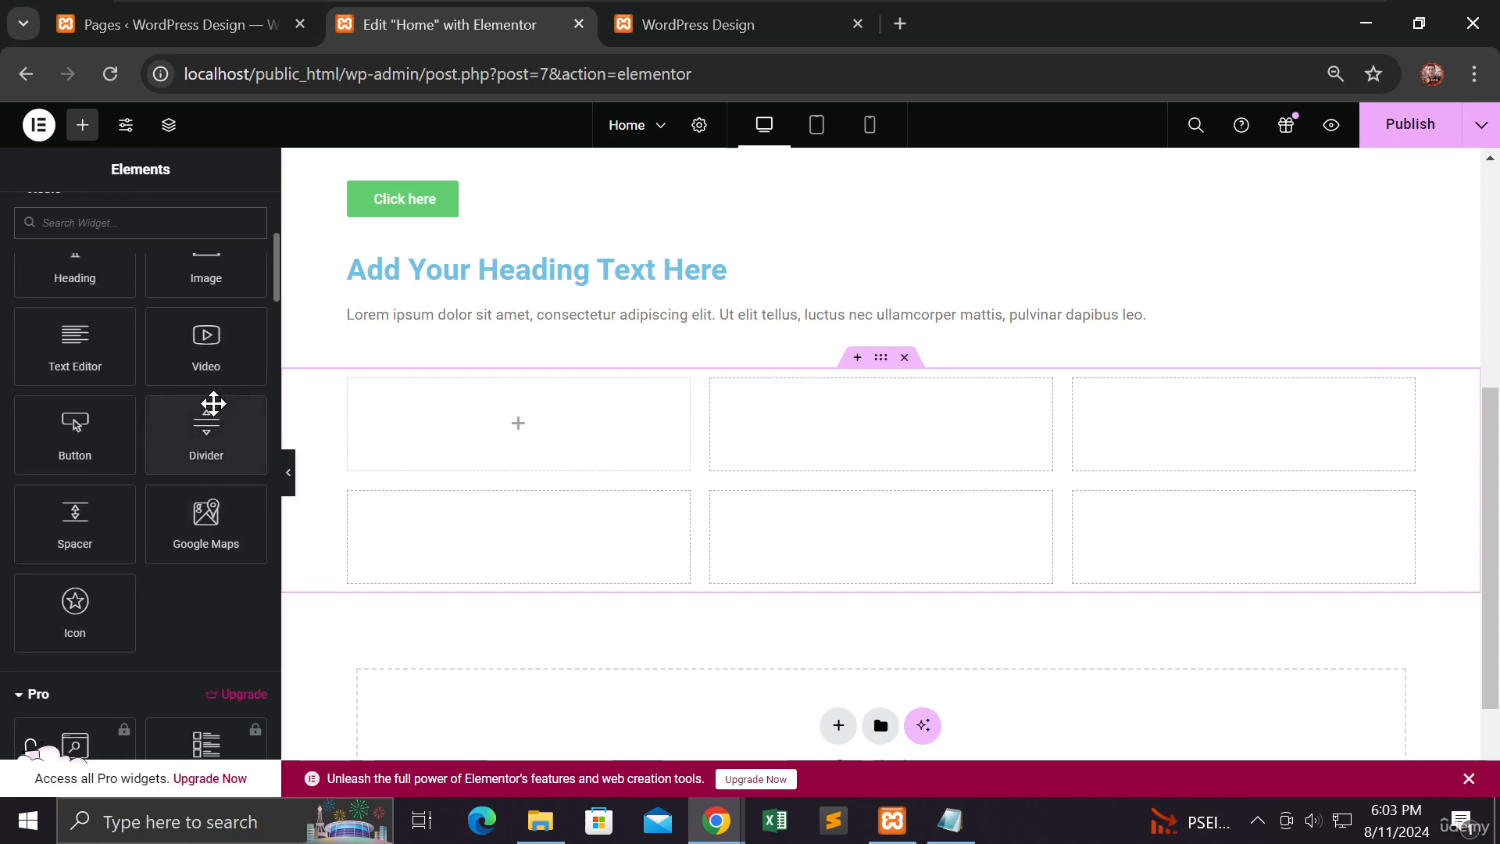
{"action": "left_click_drag", "start_coordinate": [212, 354], "coordinate": [489, 428]}
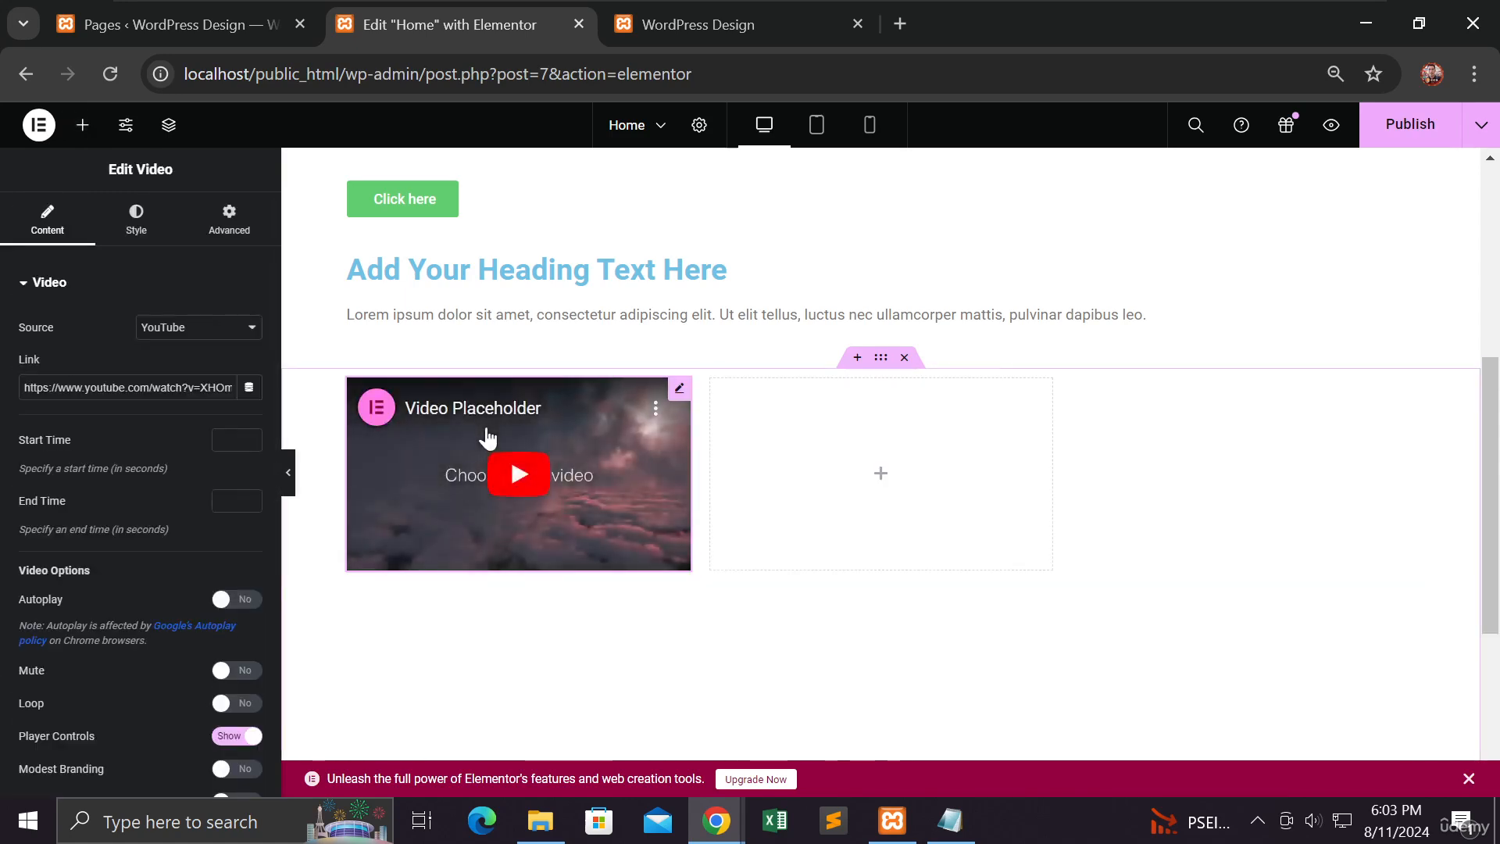
{"action": "scroll", "coordinate": [492, 437], "scroll_direction": "down", "scroll_amount": 3}
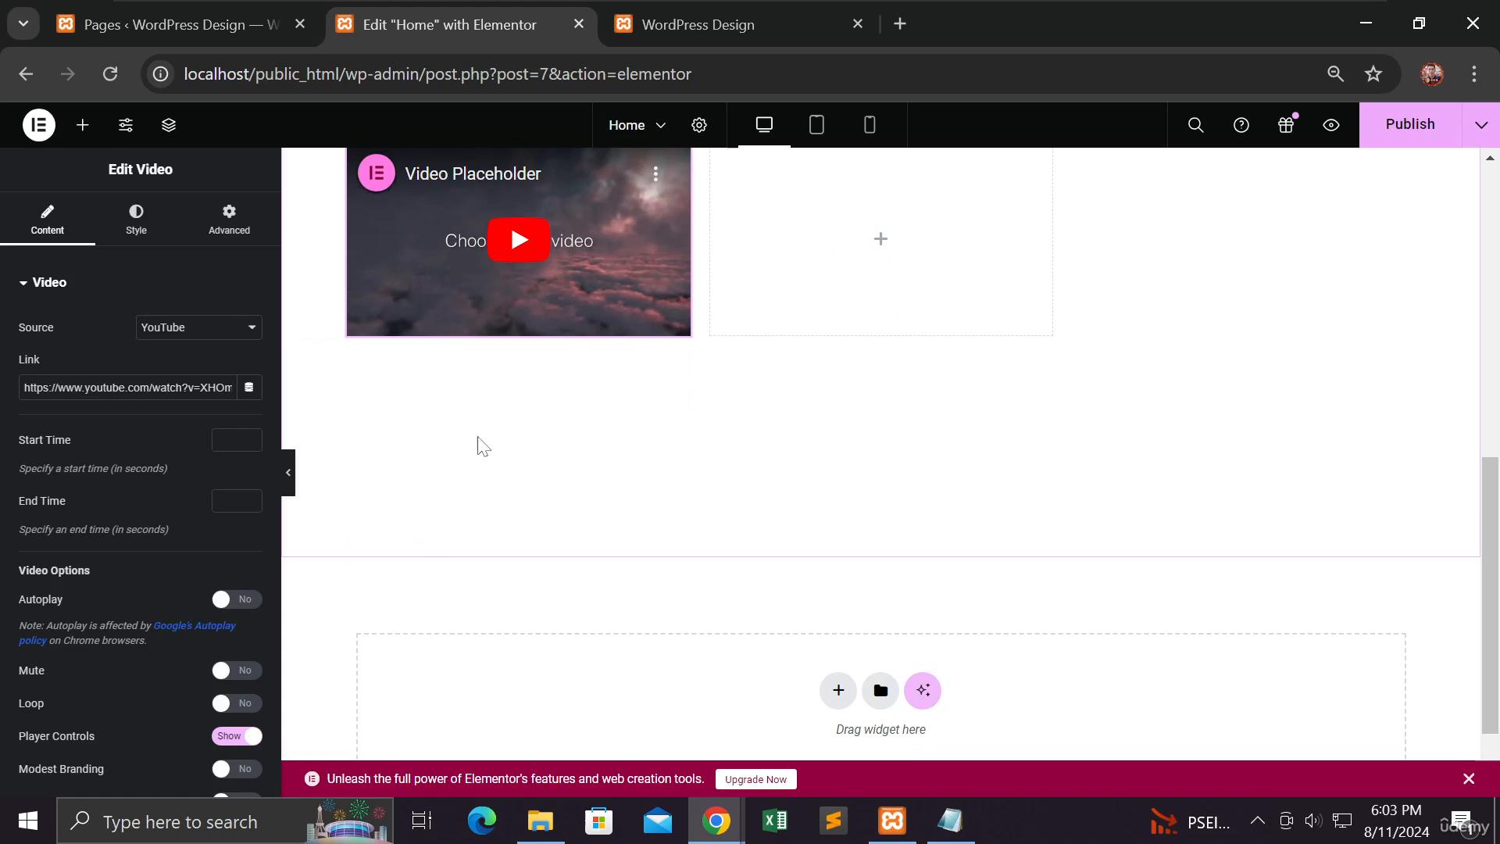
{"action": "scroll", "coordinate": [734, 445], "scroll_direction": "up", "scroll_amount": 3}
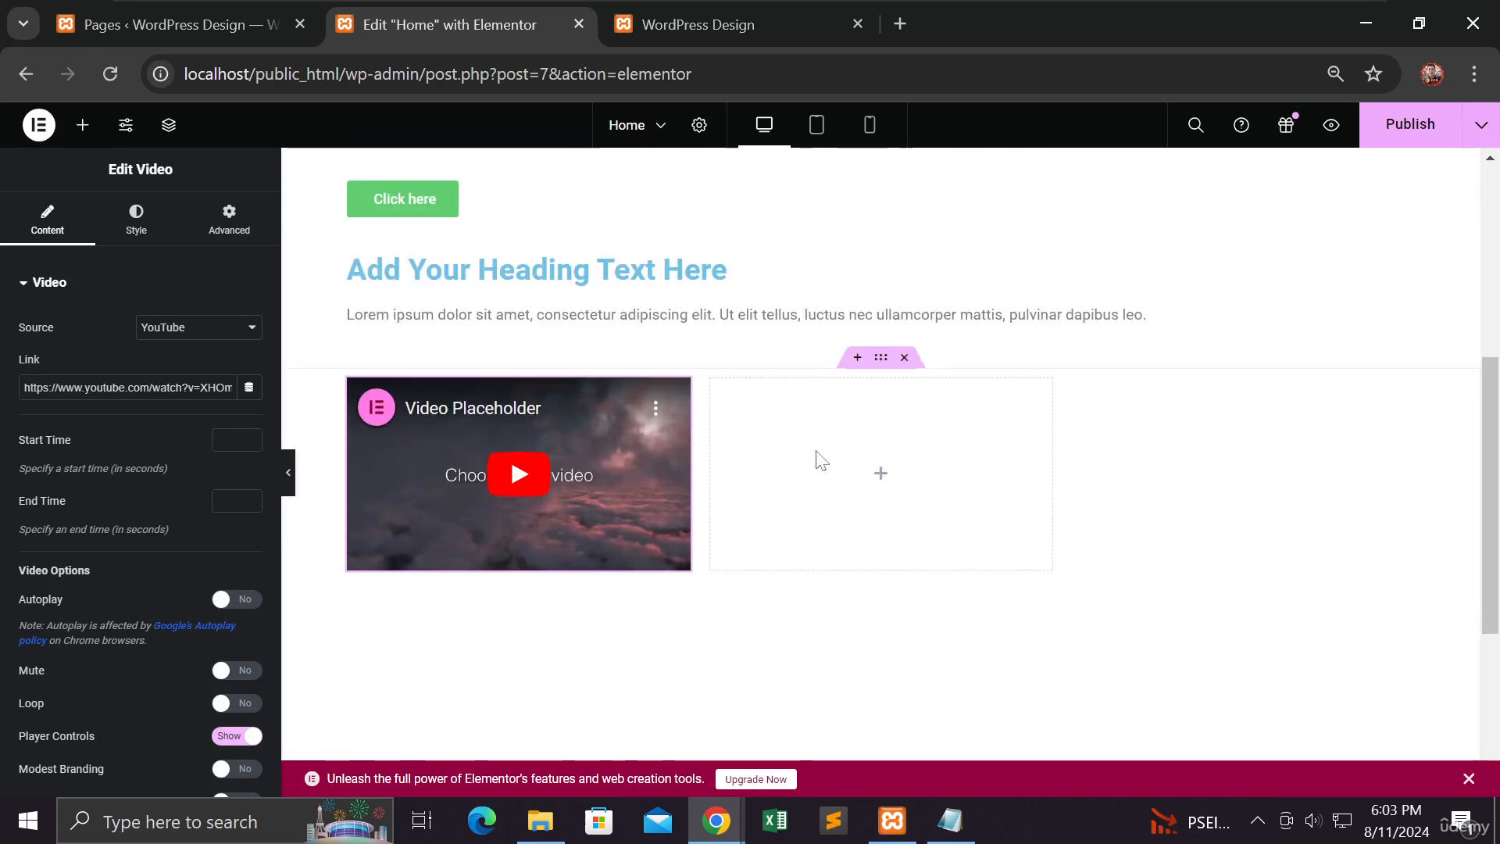
Step: Place a Text Editor widget in the second cell and a Button widget in the third cell of the new grid's upper row
{"action": "left_click", "coordinate": [82, 125]}
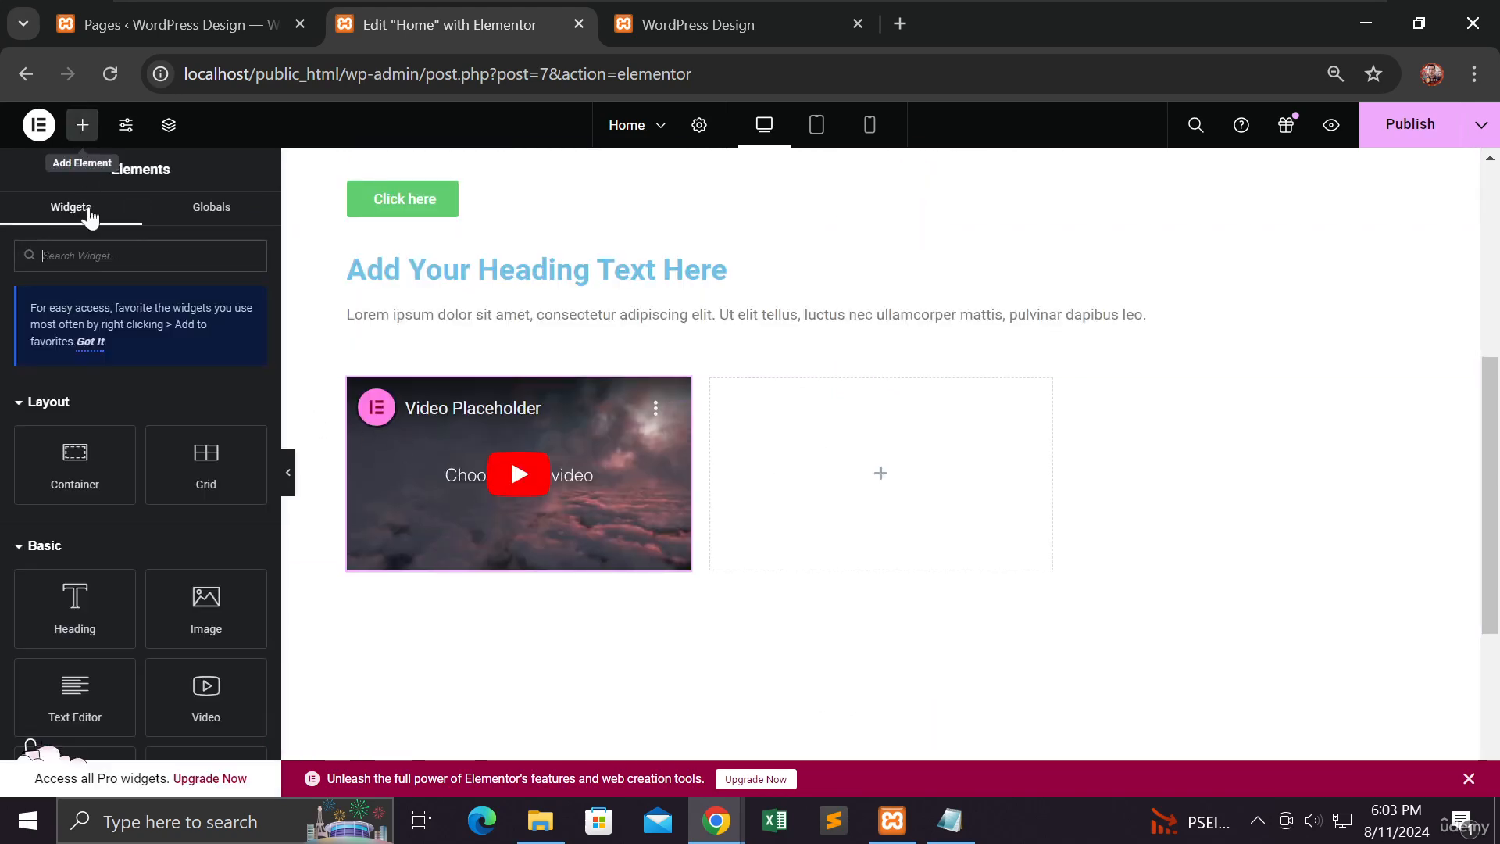
{"action": "scroll", "coordinate": [140, 461], "scroll_direction": "down", "scroll_amount": 3}
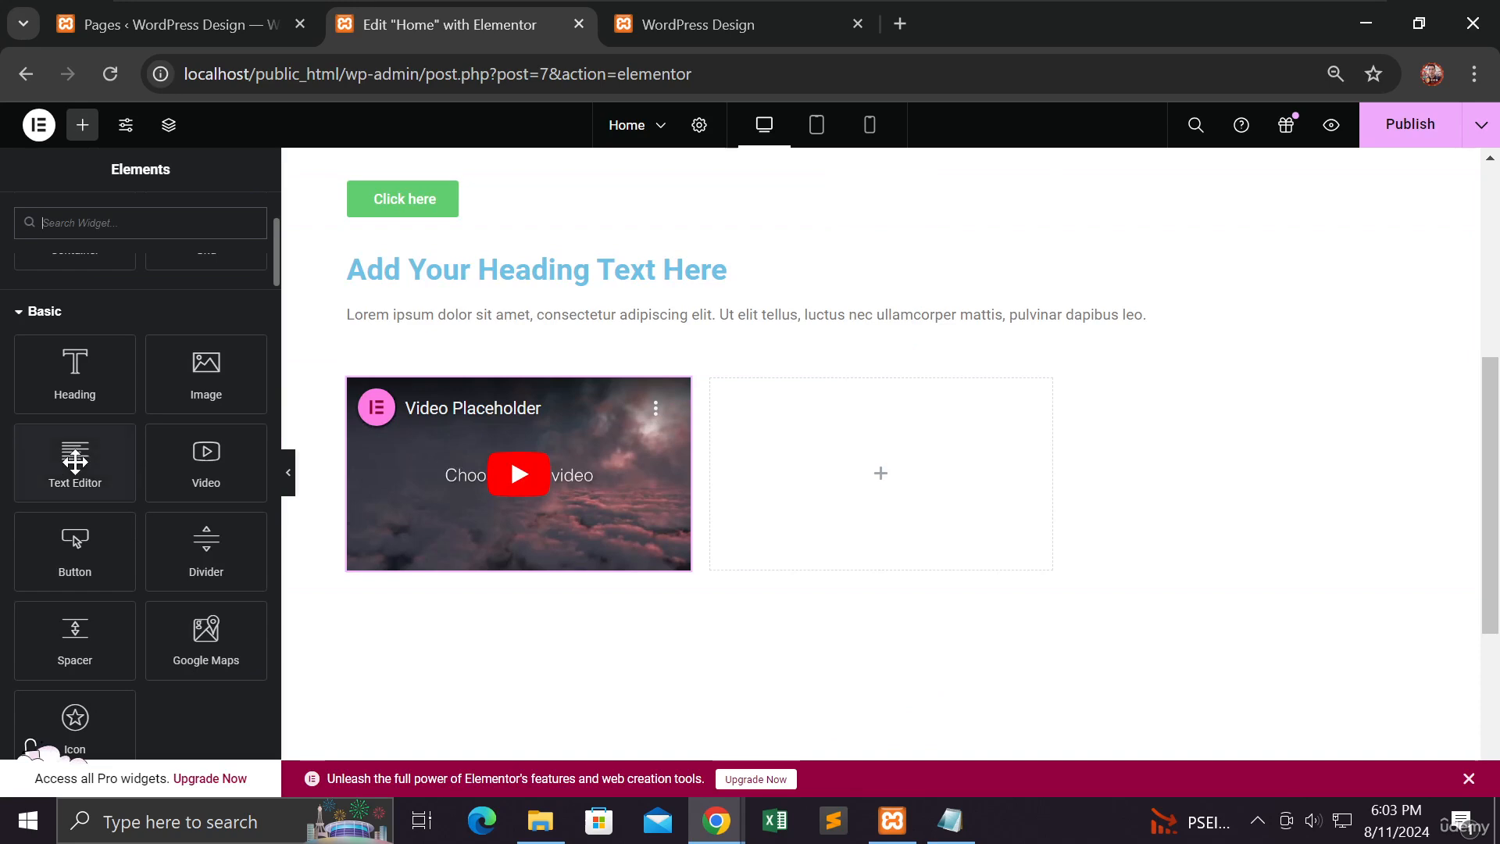
{"action": "left_click_drag", "start_coordinate": [94, 461], "coordinate": [890, 504]}
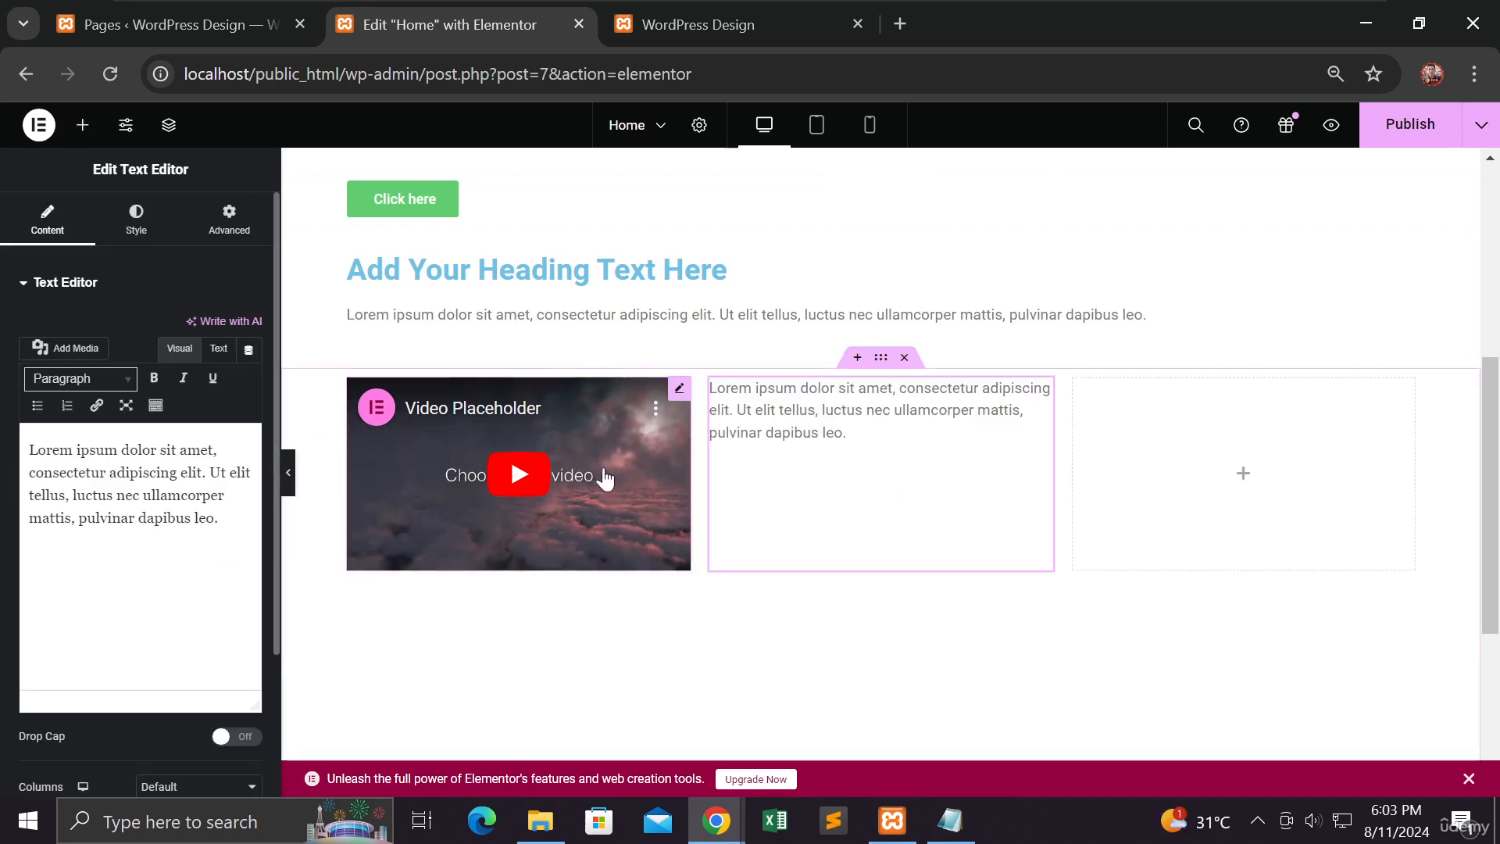
{"action": "left_click", "coordinate": [82, 125]}
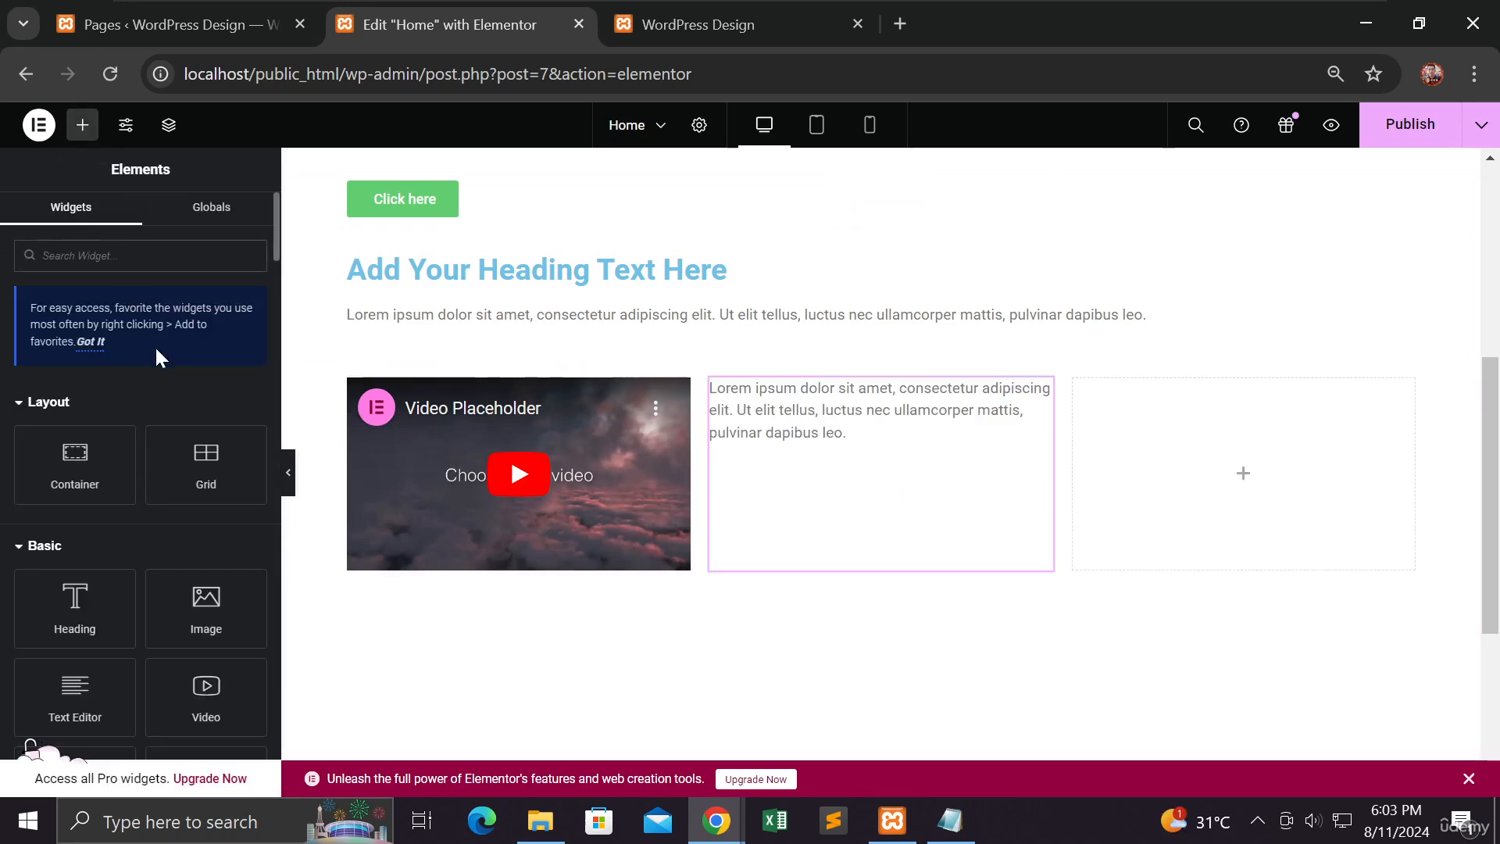
{"action": "scroll", "coordinate": [154, 348], "scroll_direction": "down", "scroll_amount": 3}
{"action": "scroll", "coordinate": [155, 348], "scroll_direction": "down", "scroll_amount": 2}
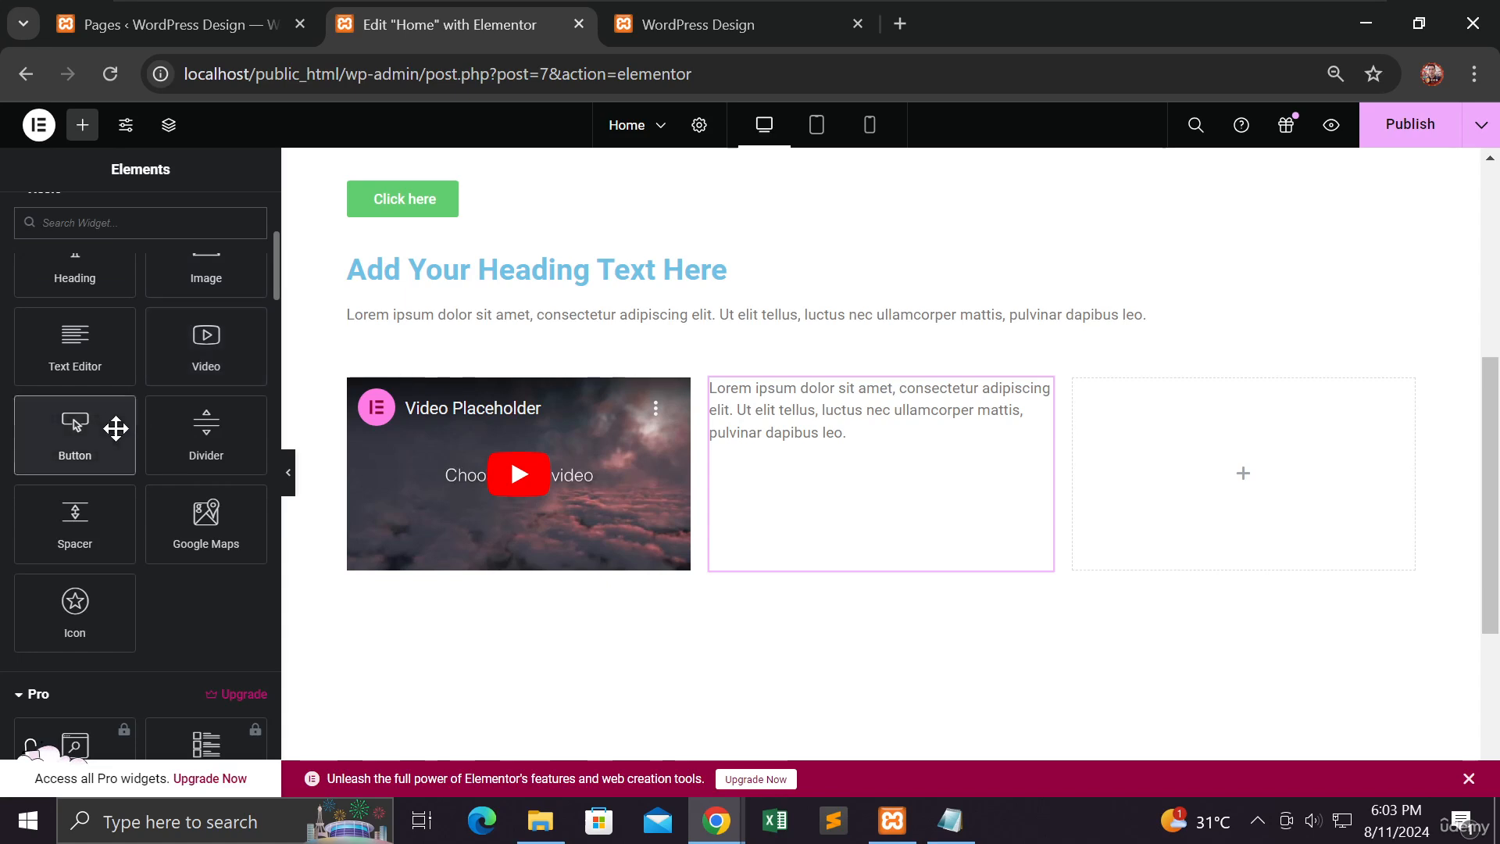
{"action": "left_click_drag", "start_coordinate": [114, 429], "coordinate": [1158, 475]}
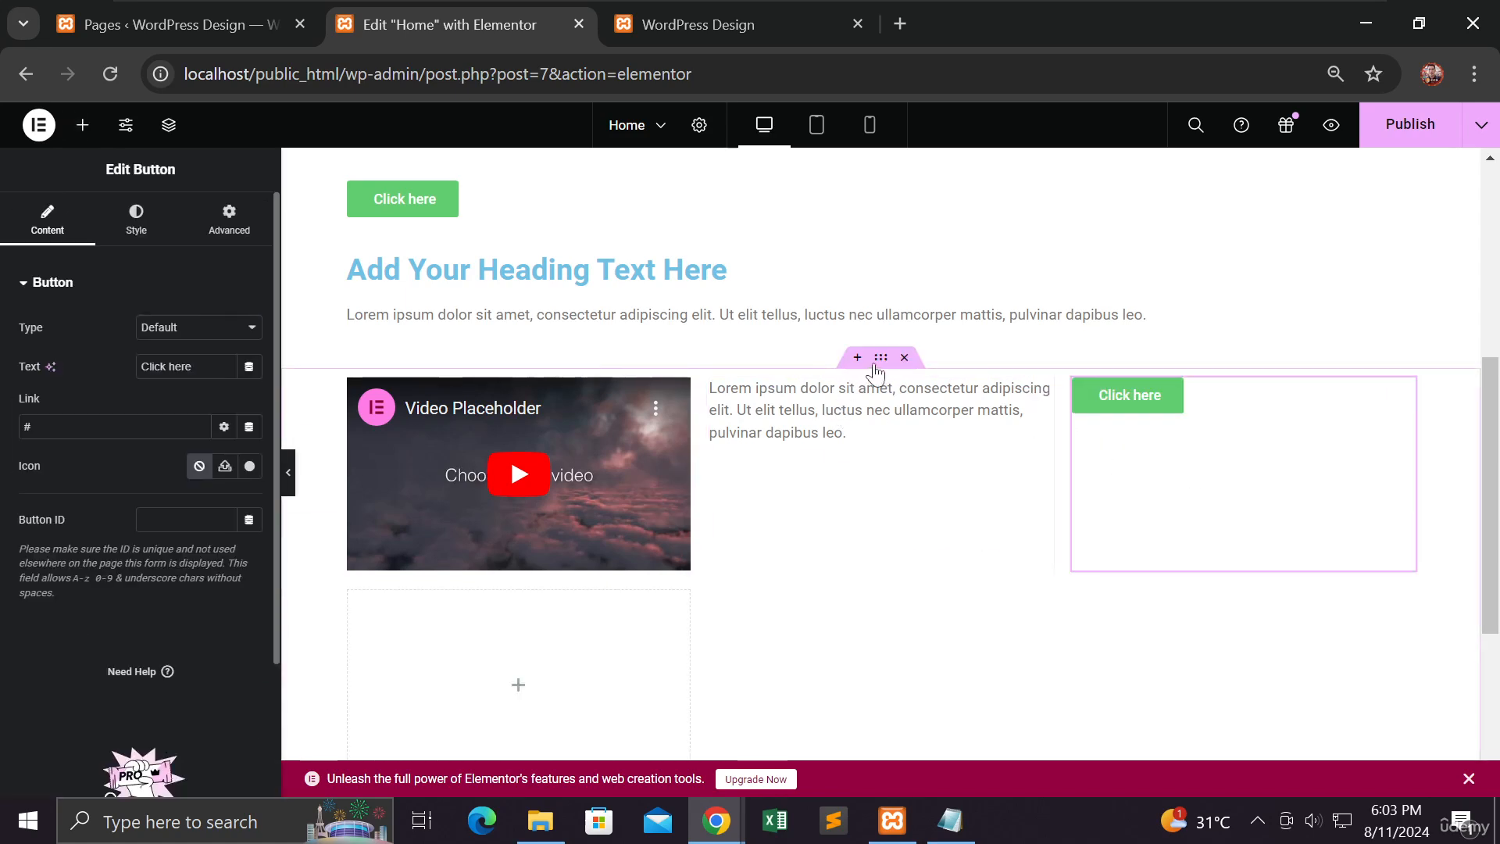
Step: Place an Image widget in the first cell of the new grid's second row
{"action": "scroll", "coordinate": [809, 469], "scroll_direction": "down", "scroll_amount": 1}
{"action": "scroll", "coordinate": [809, 469], "scroll_direction": "down", "scroll_amount": 2}
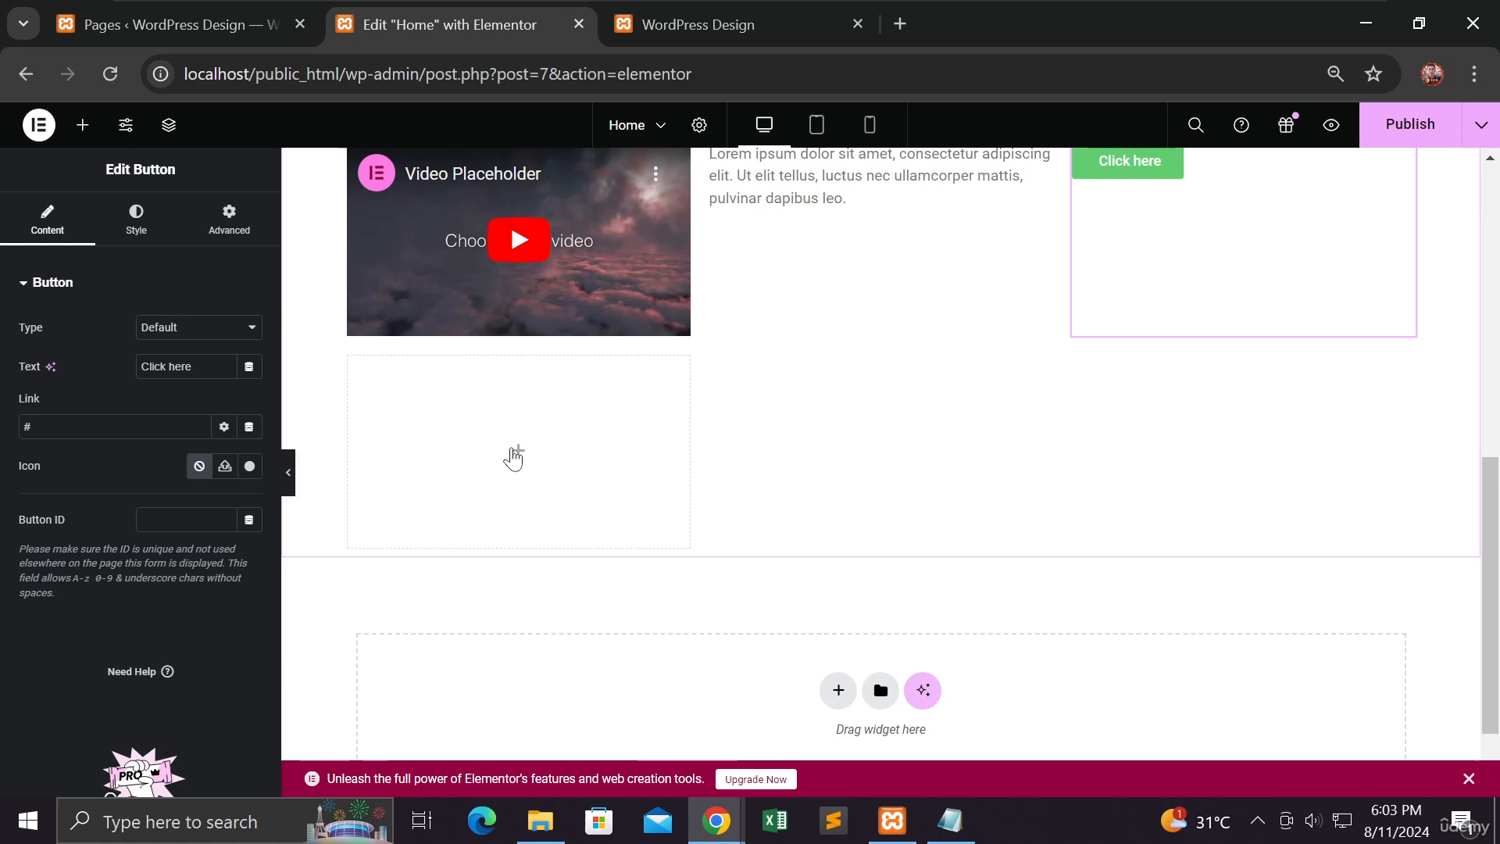
{"action": "left_click", "coordinate": [82, 125]}
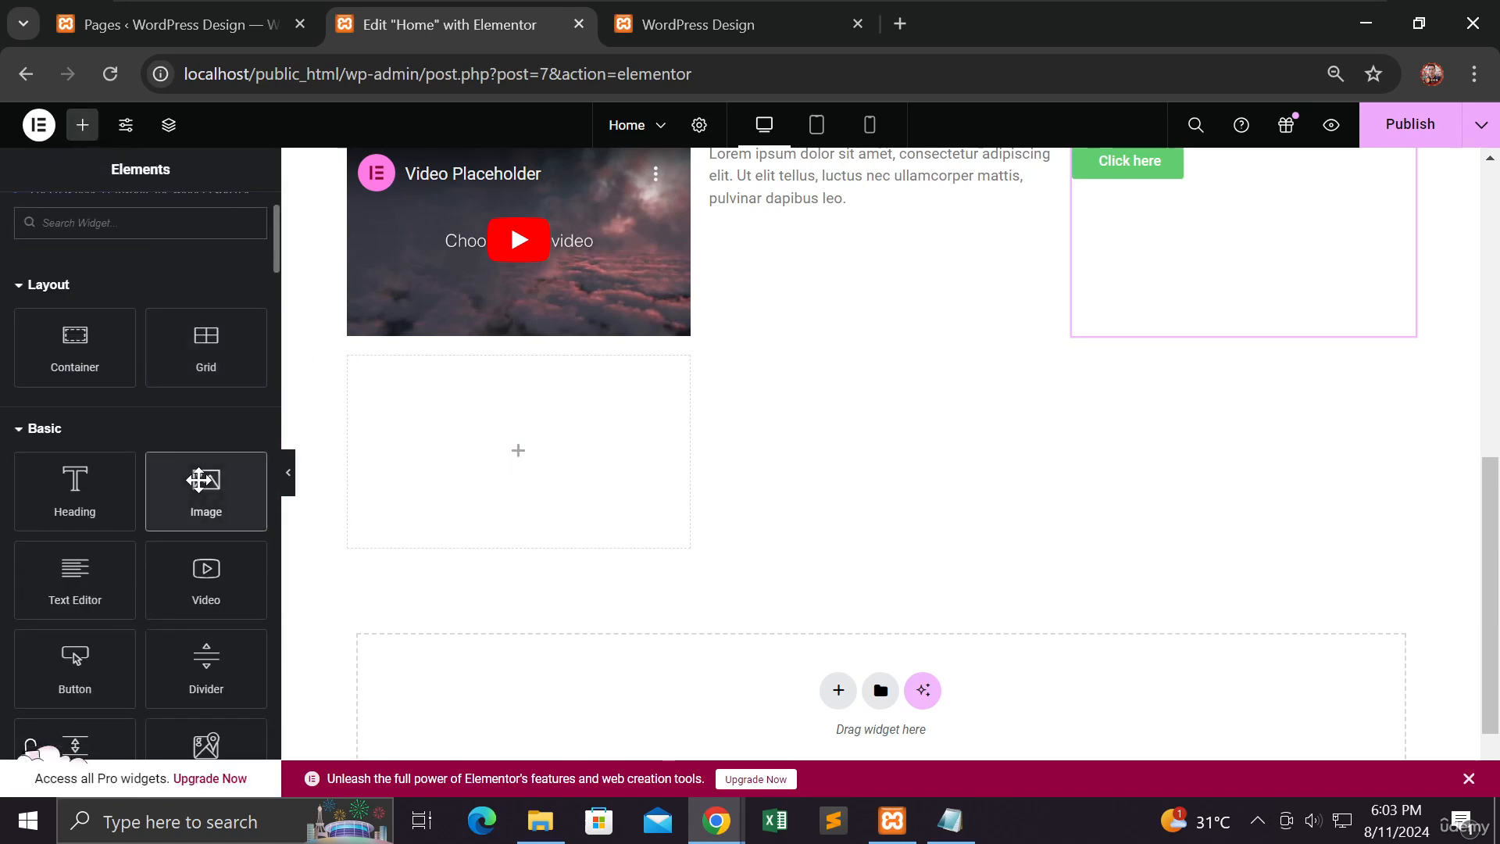
{"action": "left_click_drag", "start_coordinate": [204, 479], "coordinate": [528, 483]}
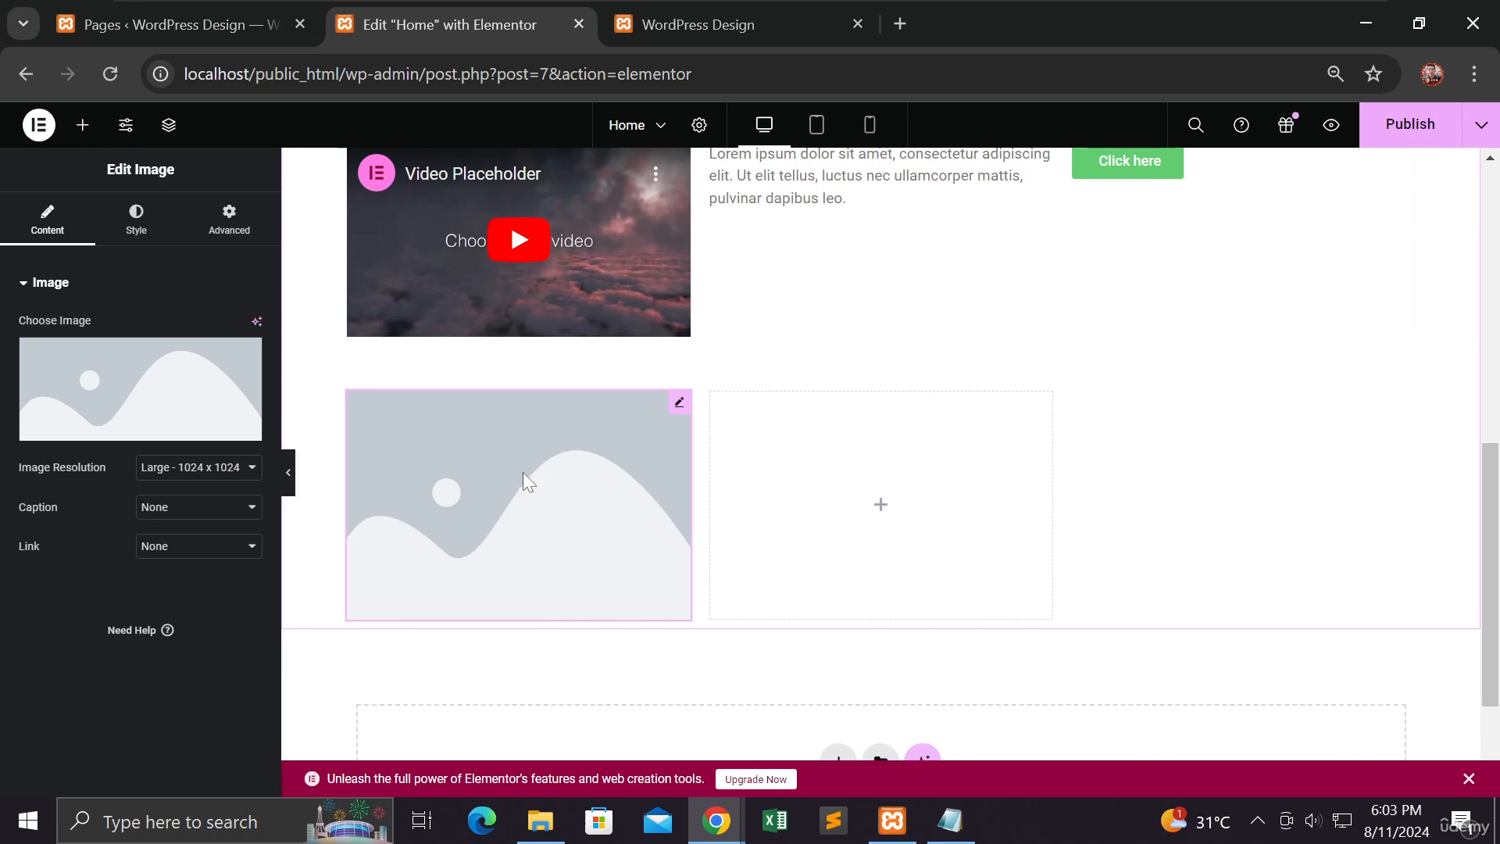
{"action": "scroll", "coordinate": [629, 493], "scroll_direction": "up", "scroll_amount": 2}
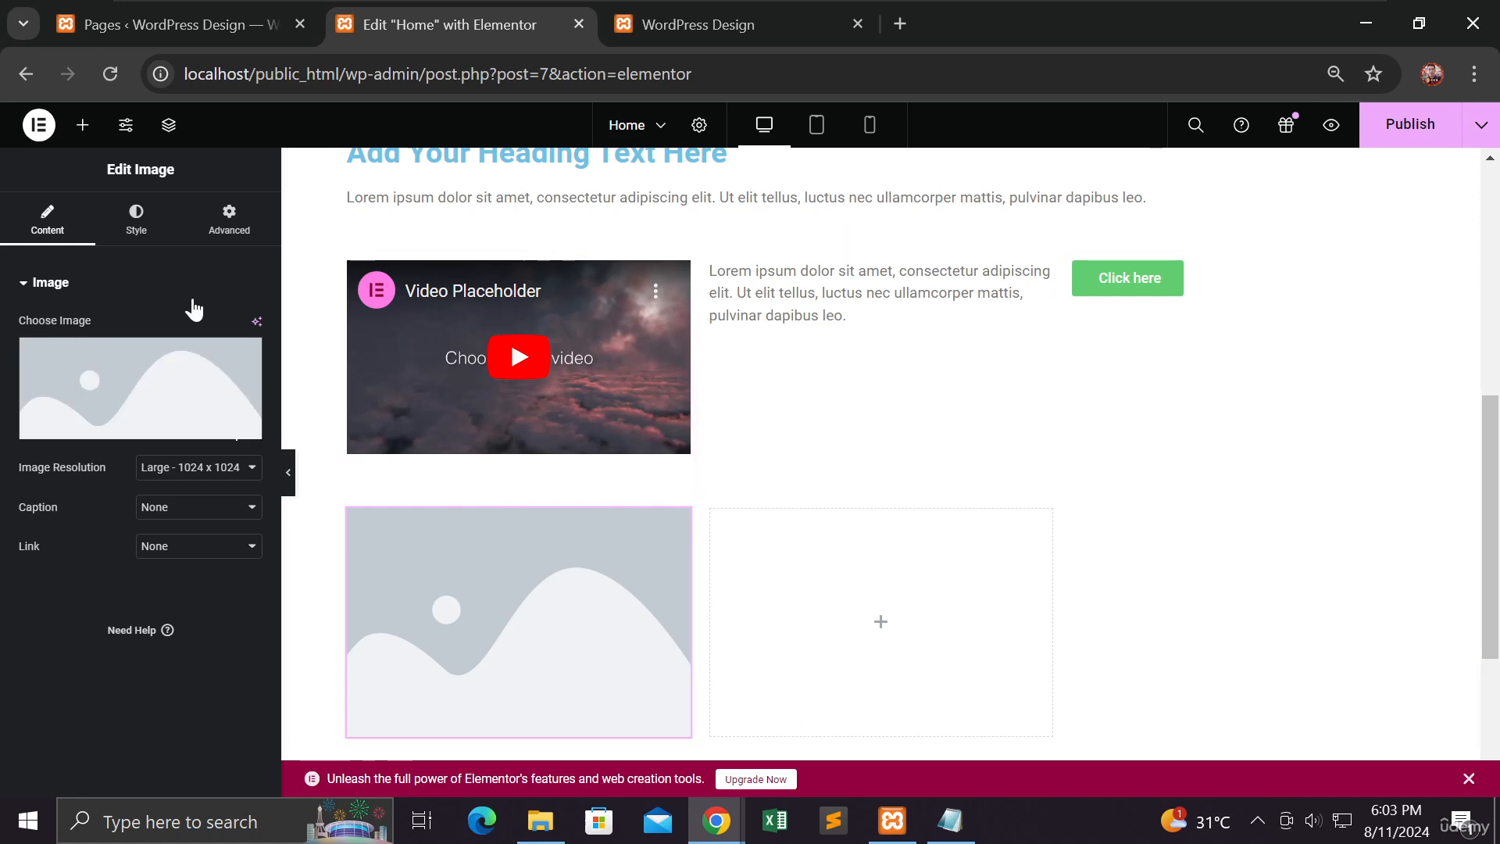
Step: Fill the rest of the new grid's second row with an Icon widget in the middle cell and a Video widget in the last
{"action": "left_click", "coordinate": [82, 125]}
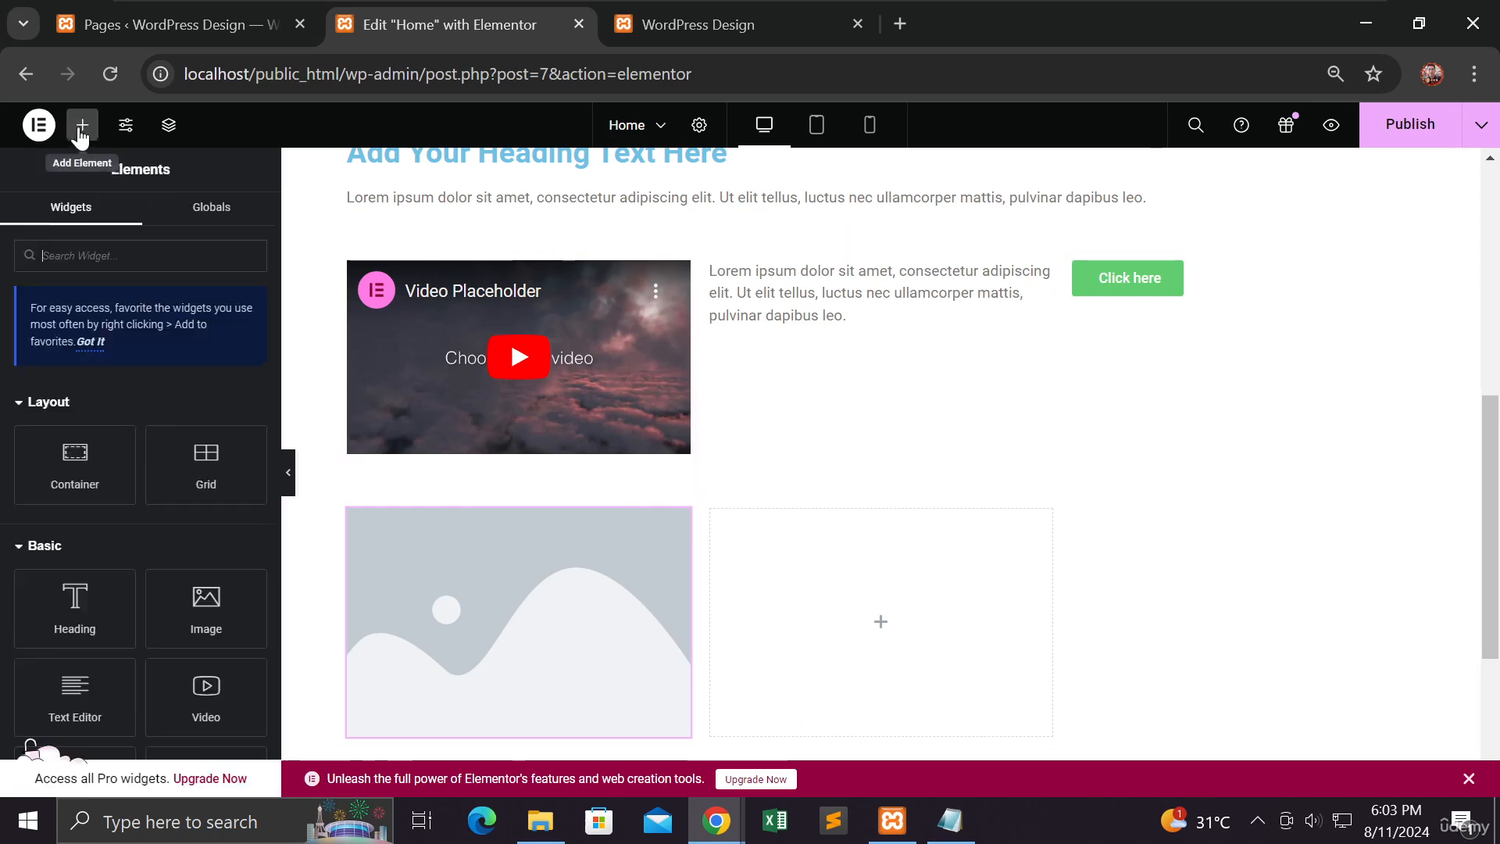
{"action": "scroll", "coordinate": [170, 313], "scroll_direction": "down", "scroll_amount": 2}
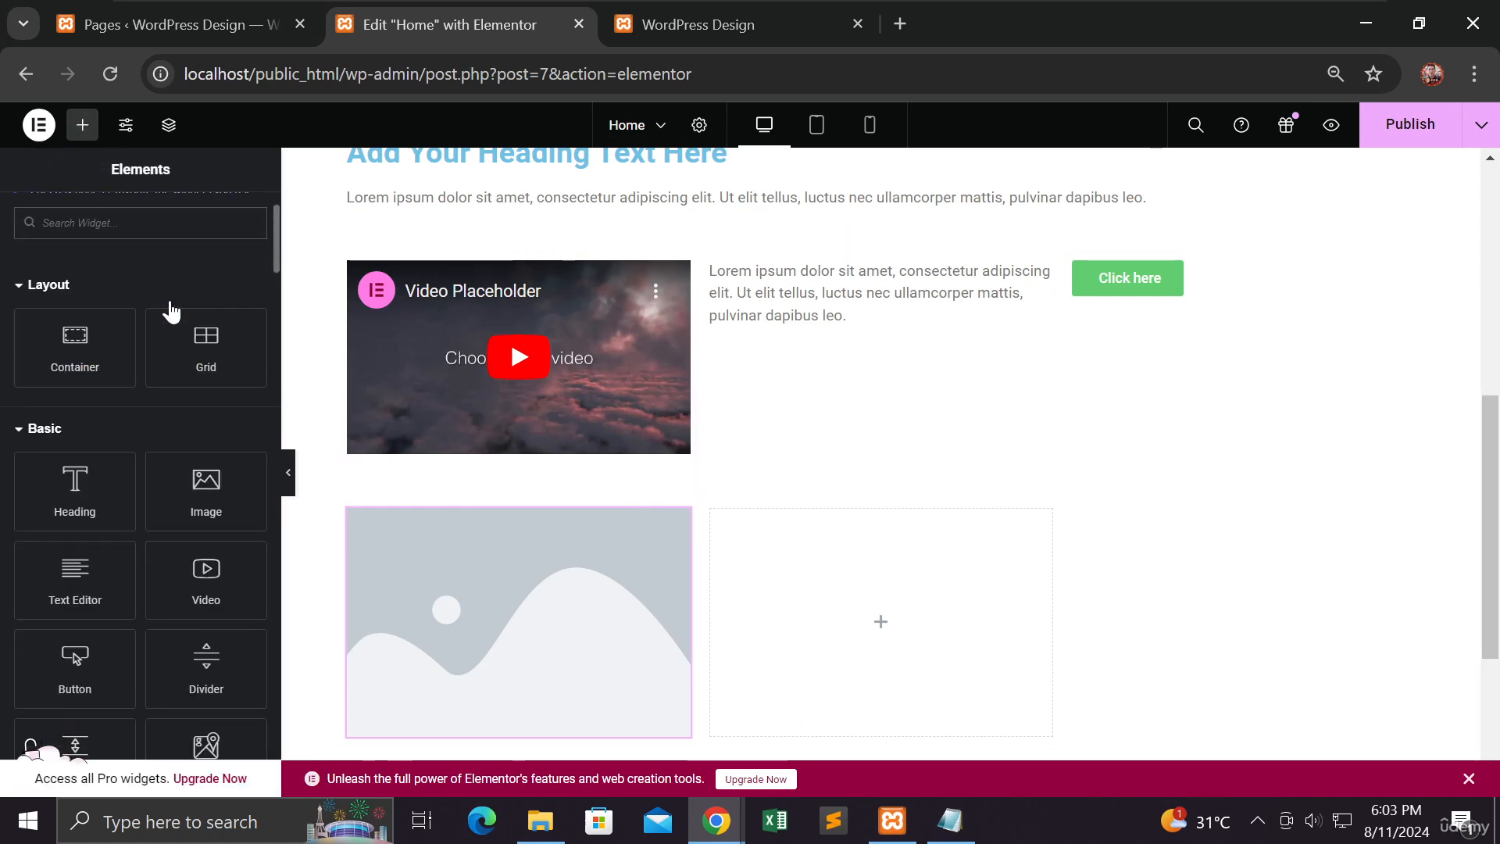
{"action": "scroll", "coordinate": [170, 313], "scroll_direction": "down", "scroll_amount": 3}
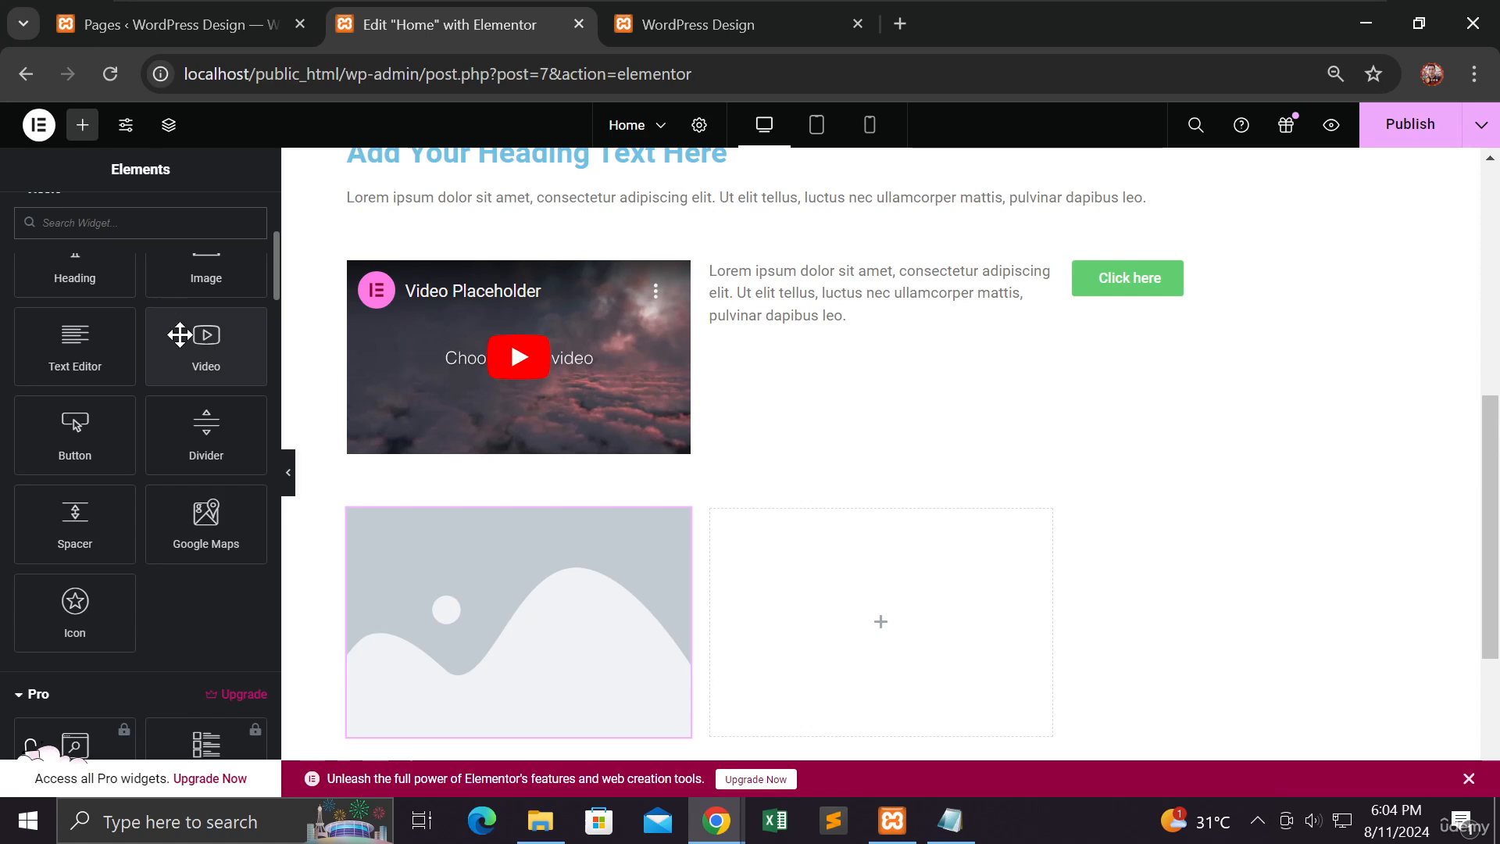
{"action": "left_click_drag", "start_coordinate": [65, 591], "coordinate": [813, 594]}
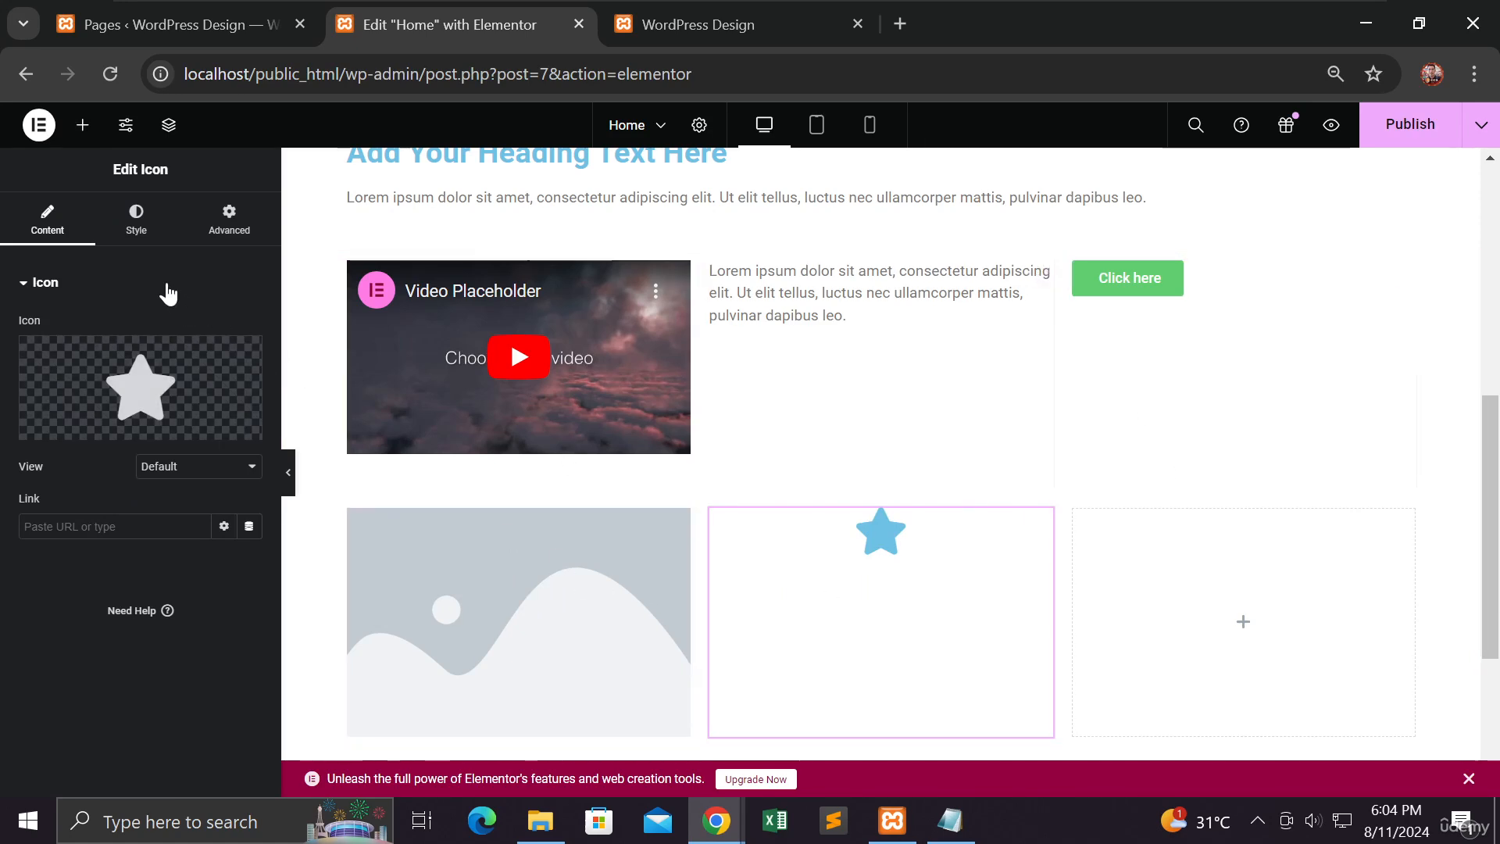
{"action": "left_click", "coordinate": [82, 125]}
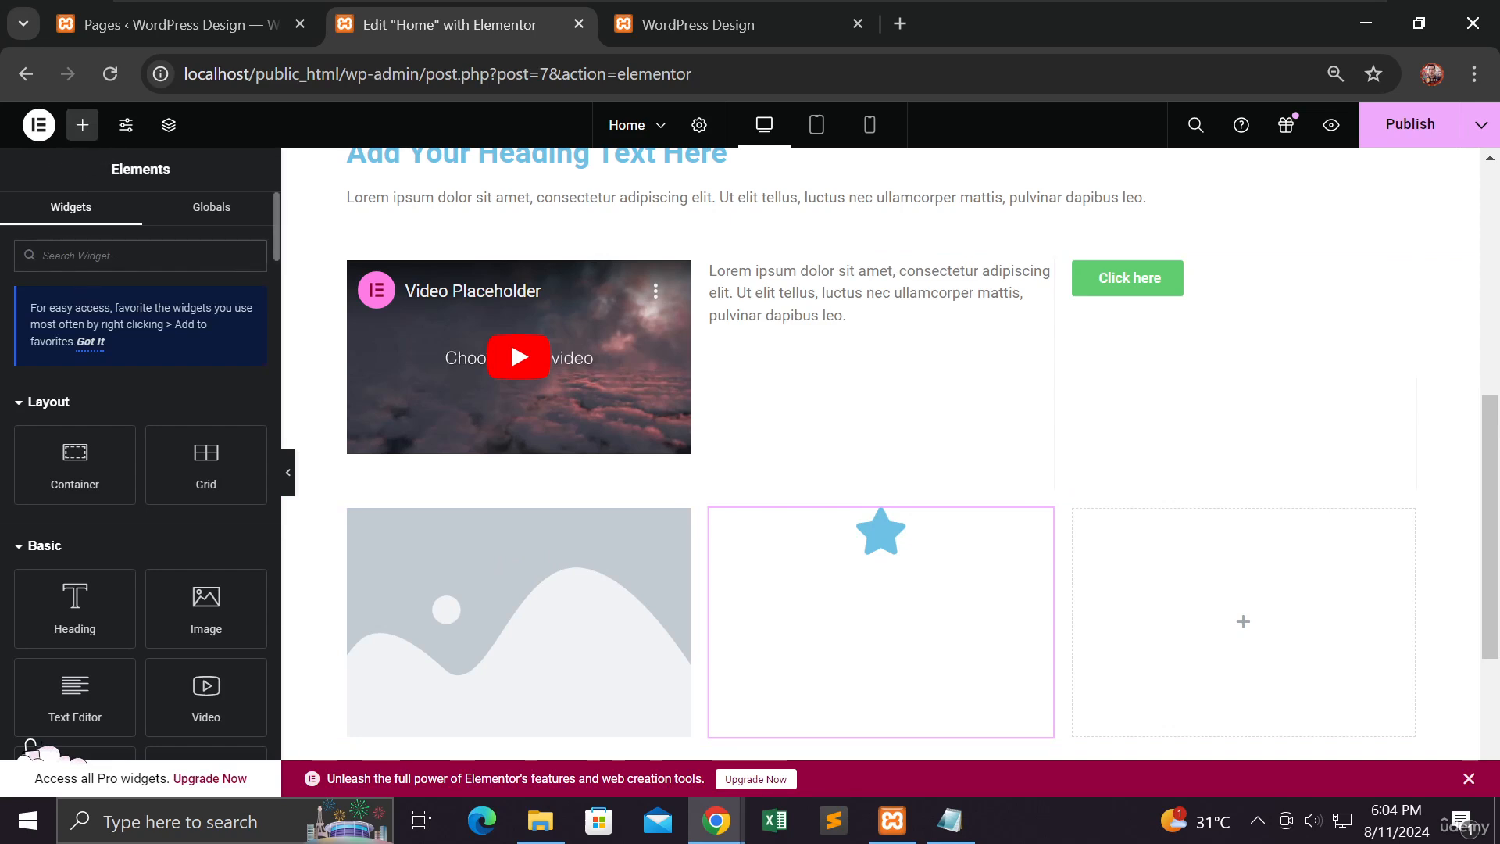
{"action": "scroll", "coordinate": [104, 448], "scroll_direction": "down", "scroll_amount": 3}
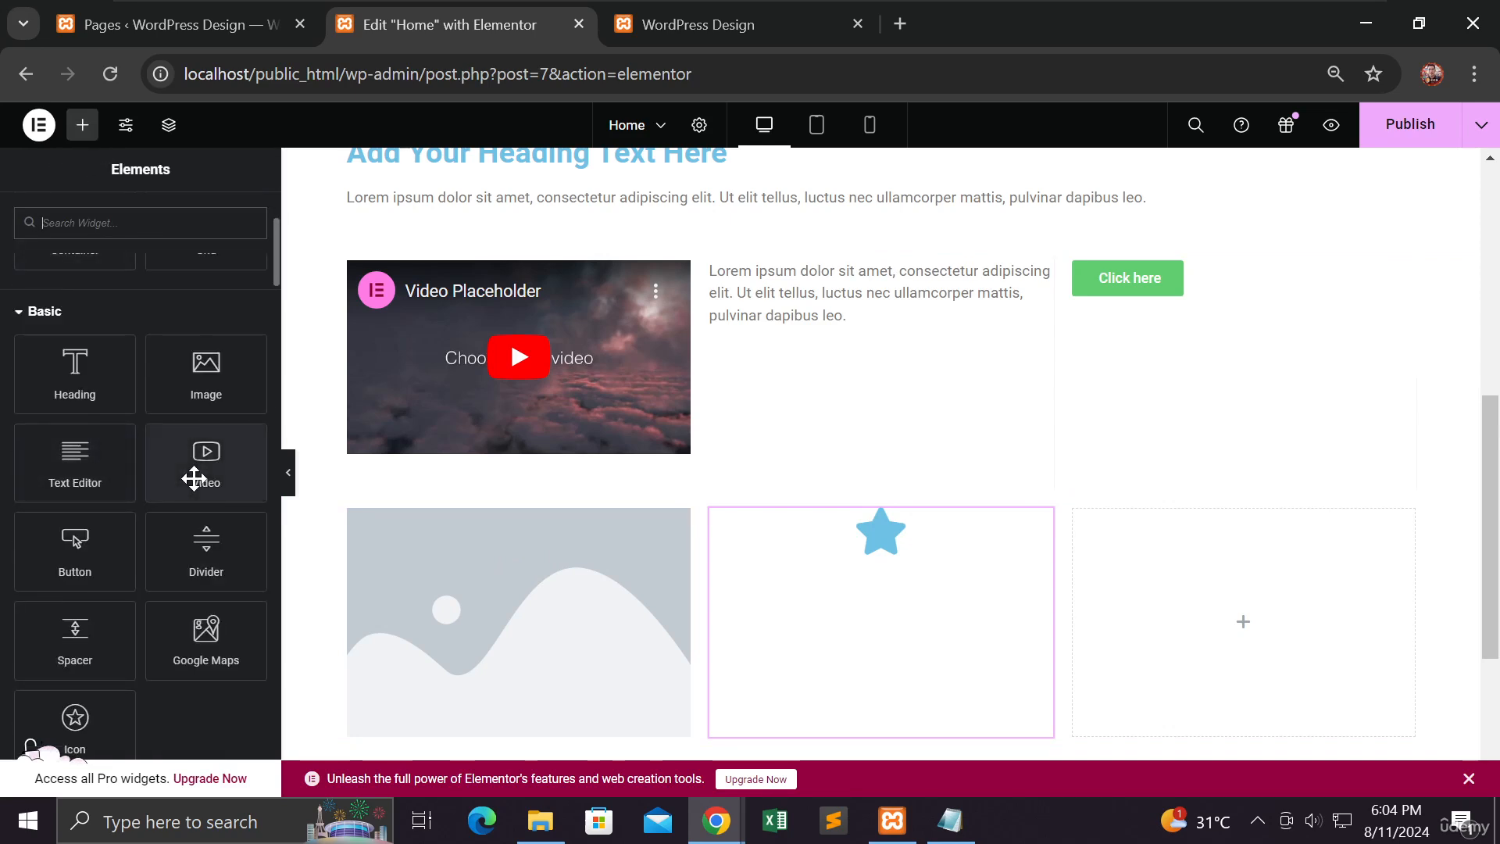
{"action": "left_click_drag", "start_coordinate": [207, 469], "coordinate": [1155, 626]}
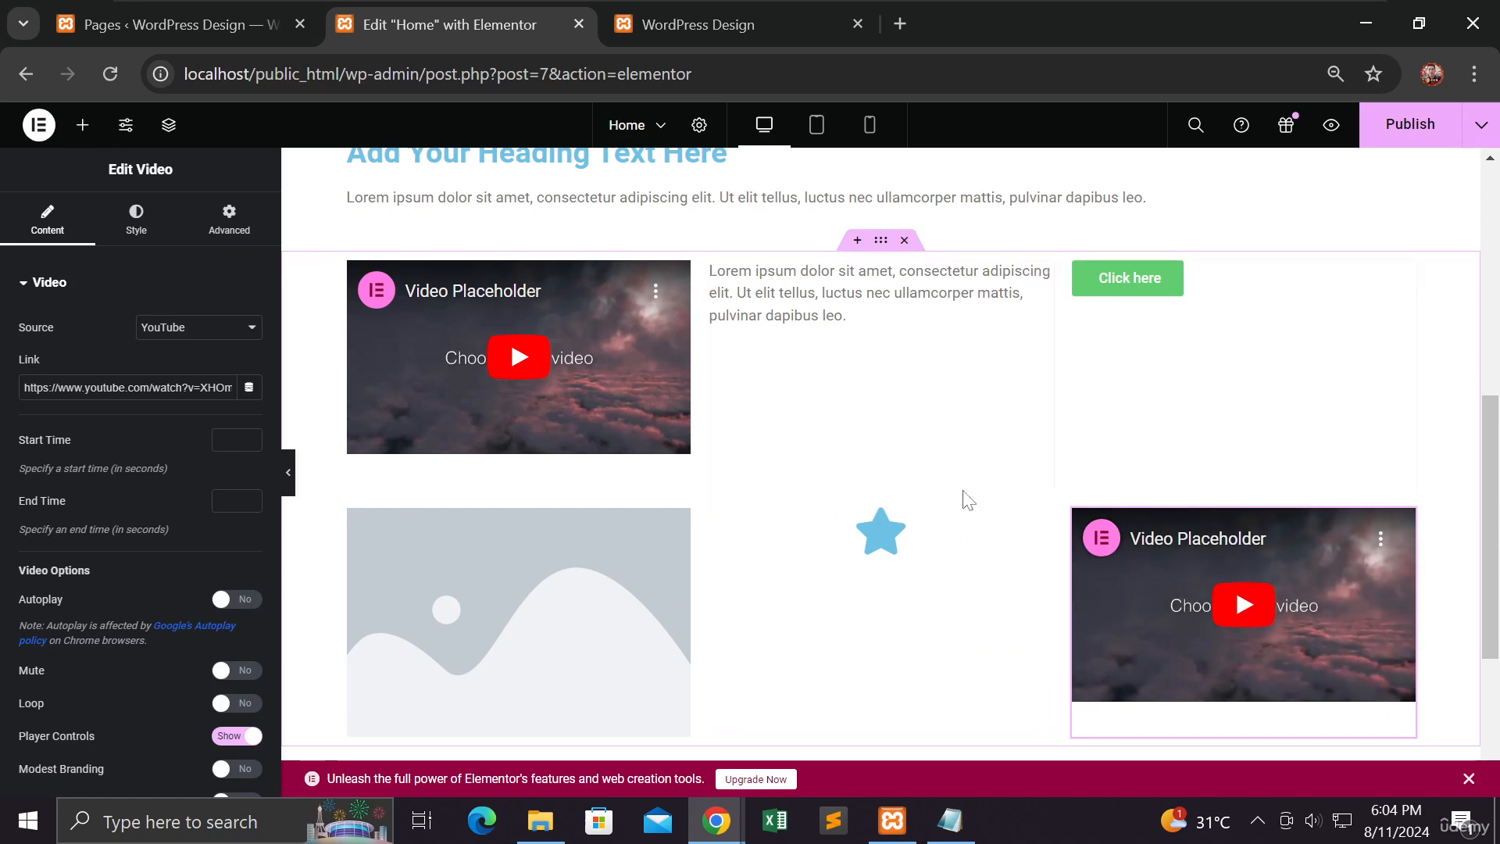
Step: Review the whole page layout at full width with the editing panel hidden, and restore the panel
{"action": "left_click", "coordinate": [289, 473]}
{"action": "scroll", "coordinate": [598, 491], "scroll_direction": "up", "scroll_amount": 10}
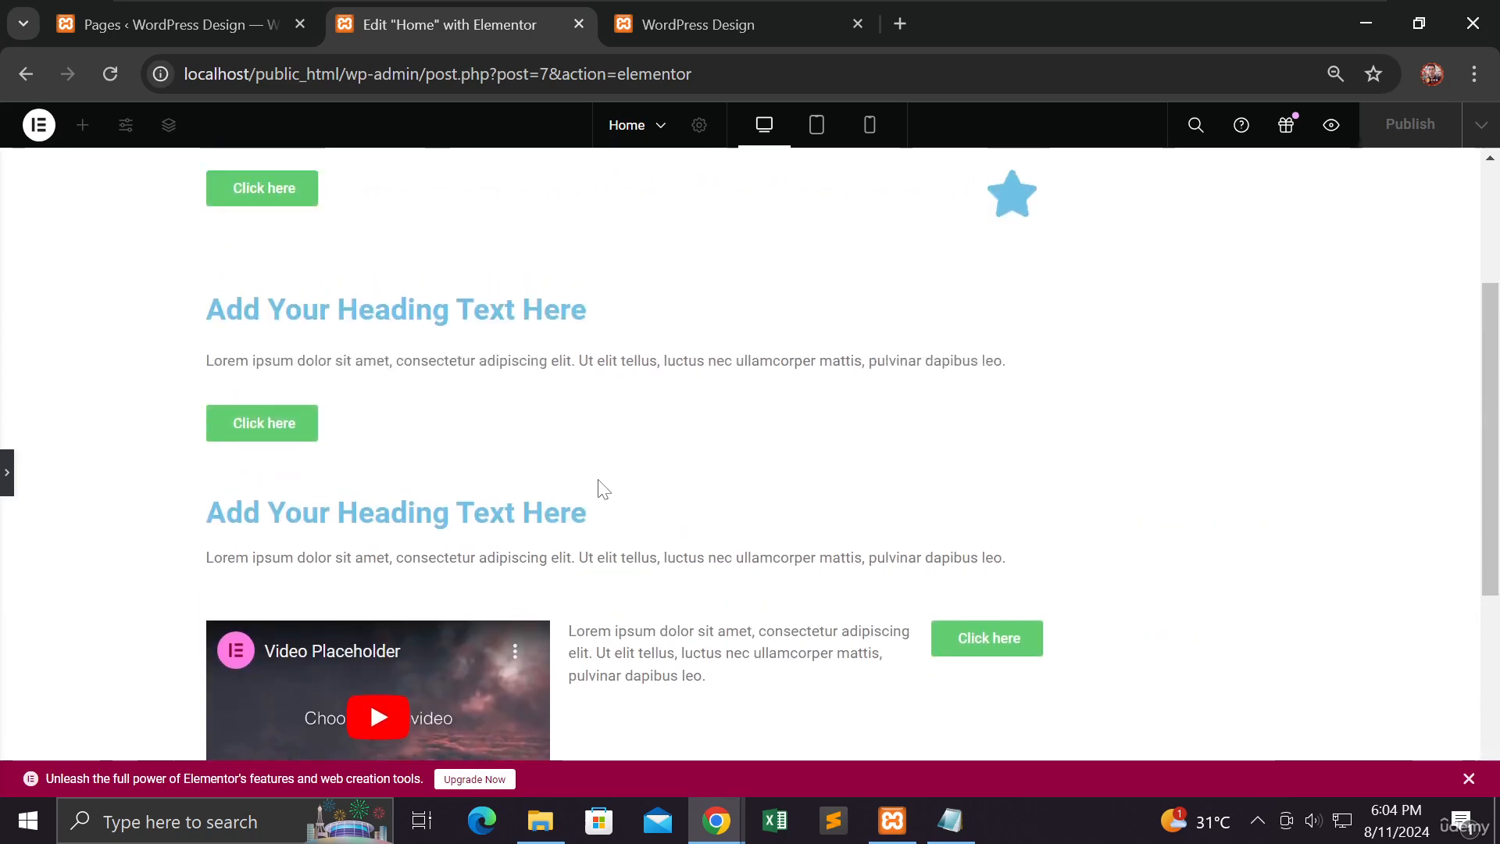
{"action": "scroll", "coordinate": [598, 490], "scroll_direction": "down", "scroll_amount": 5}
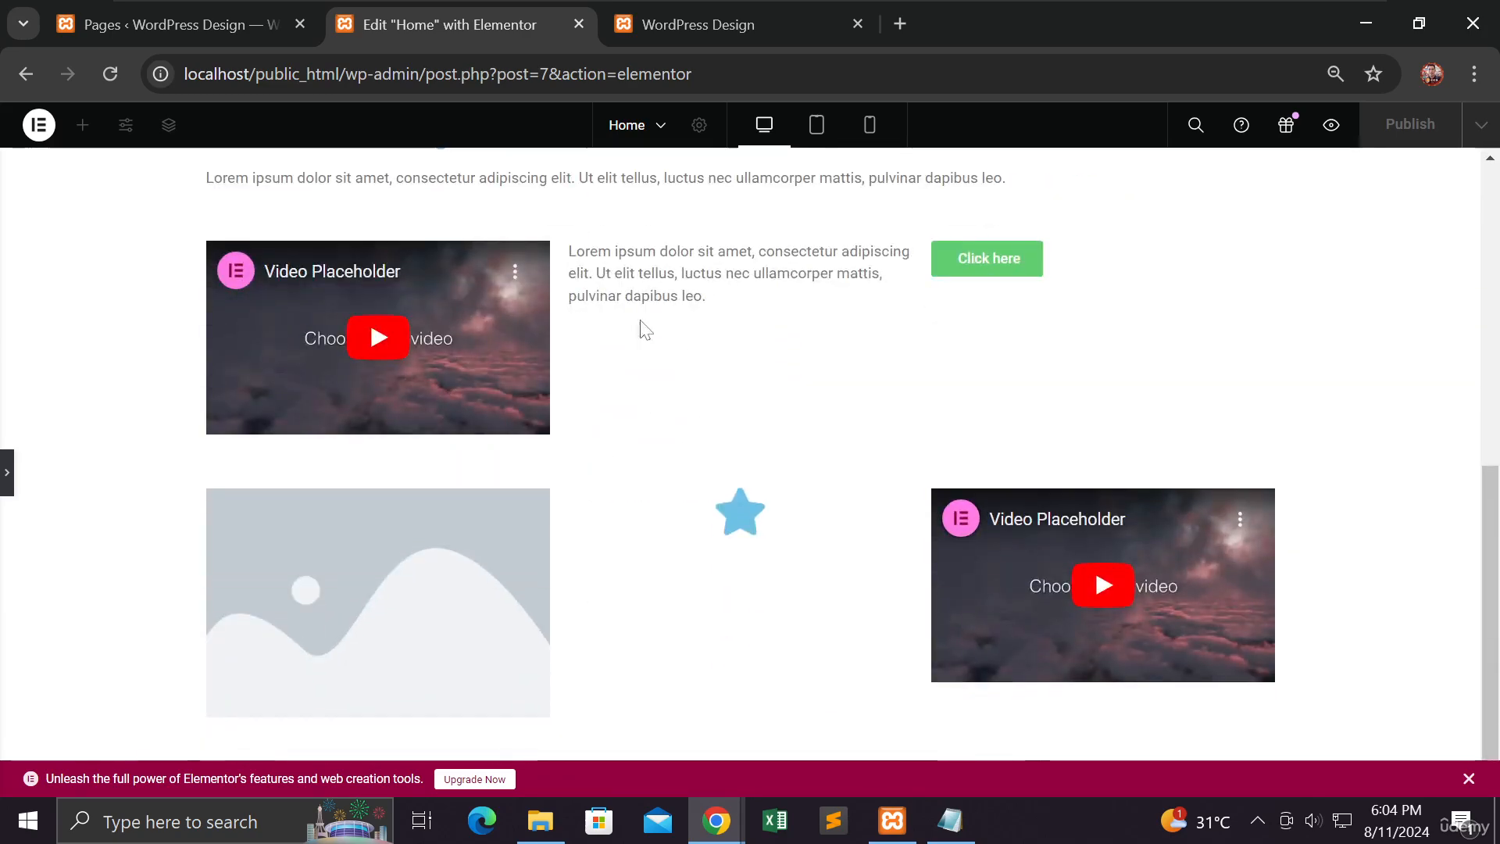
{"action": "scroll", "coordinate": [635, 401], "scroll_direction": "up", "scroll_amount": 3}
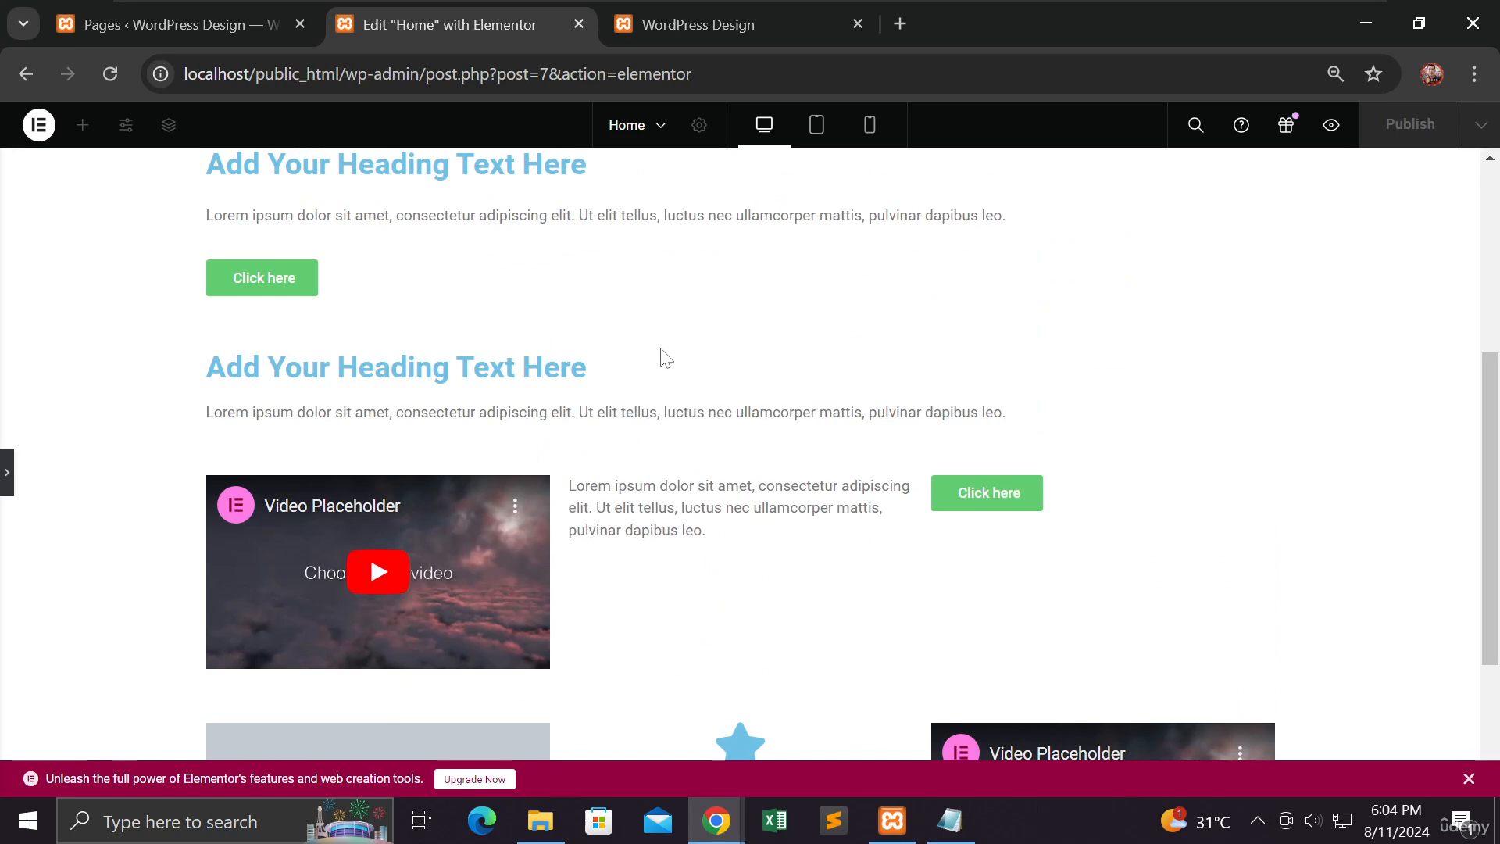
{"action": "scroll", "coordinate": [666, 358], "scroll_direction": "up", "scroll_amount": 1}
{"action": "scroll", "coordinate": [666, 358], "scroll_direction": "up", "scroll_amount": 1}
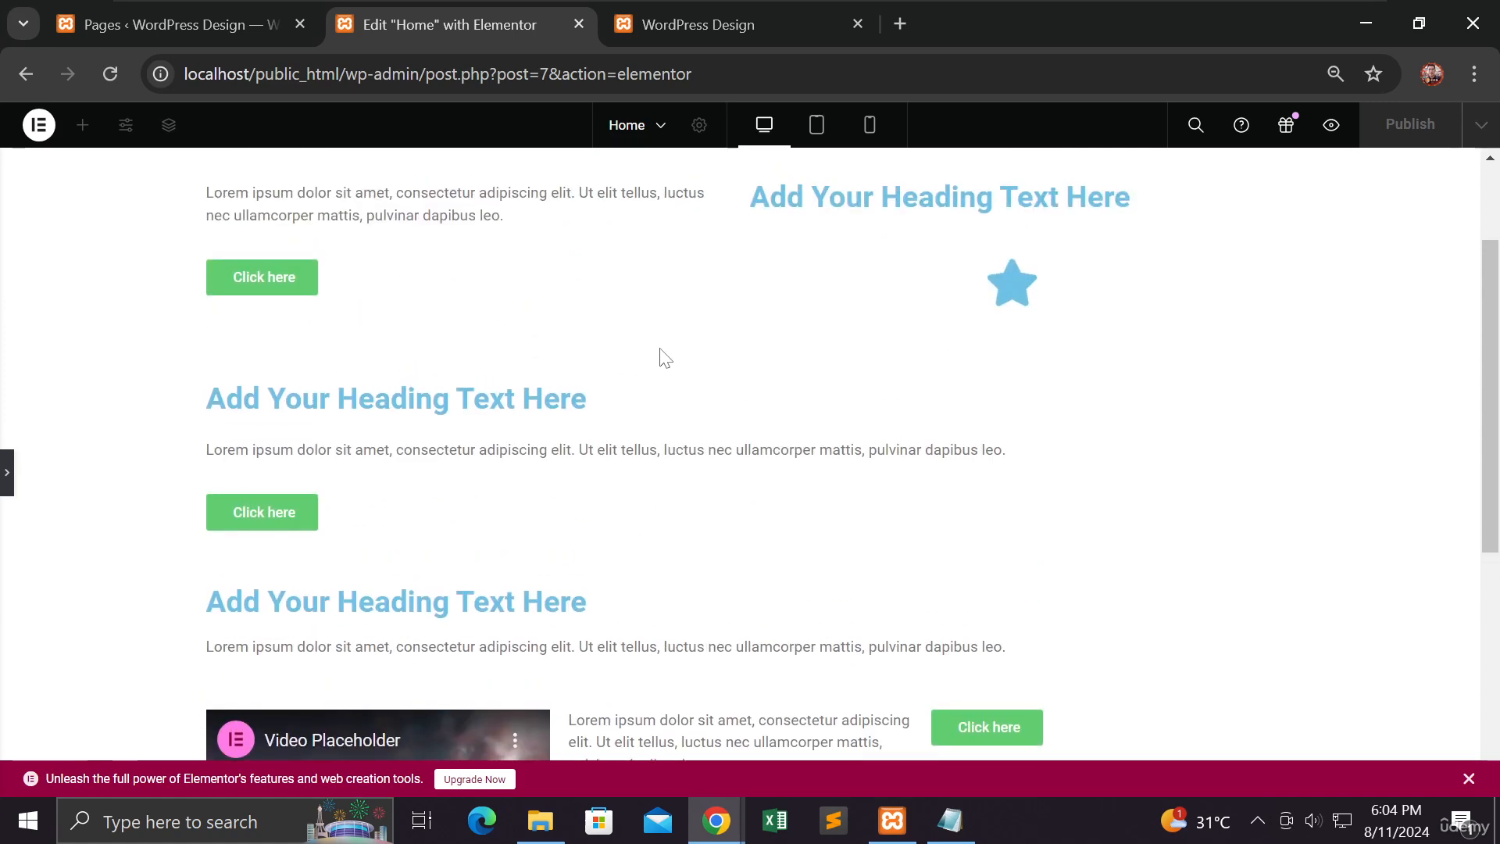
{"action": "scroll", "coordinate": [666, 358], "scroll_direction": "up", "scroll_amount": 2}
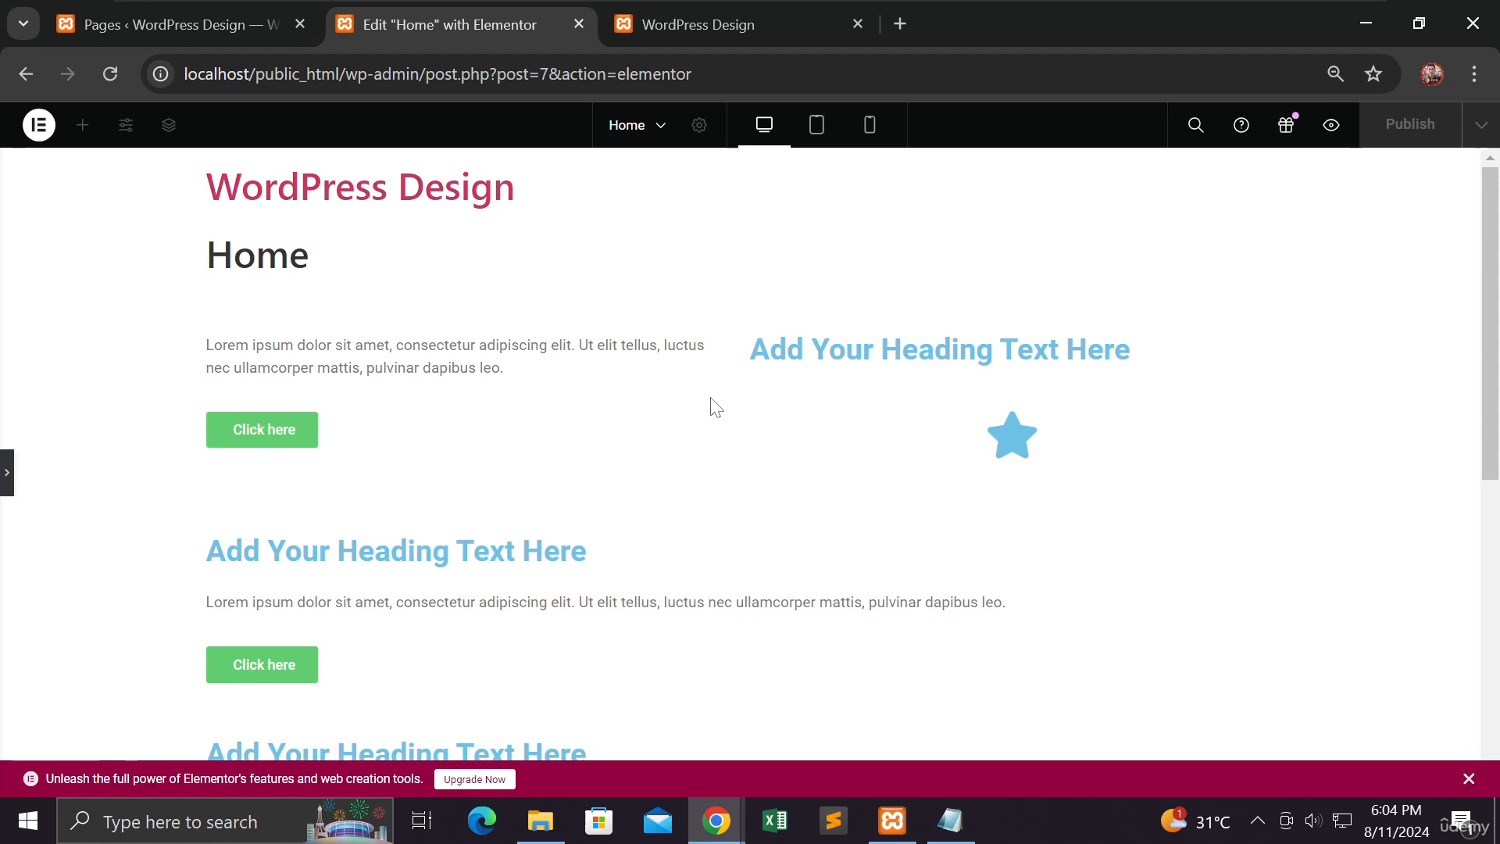
{"action": "left_click", "coordinate": [8, 480]}
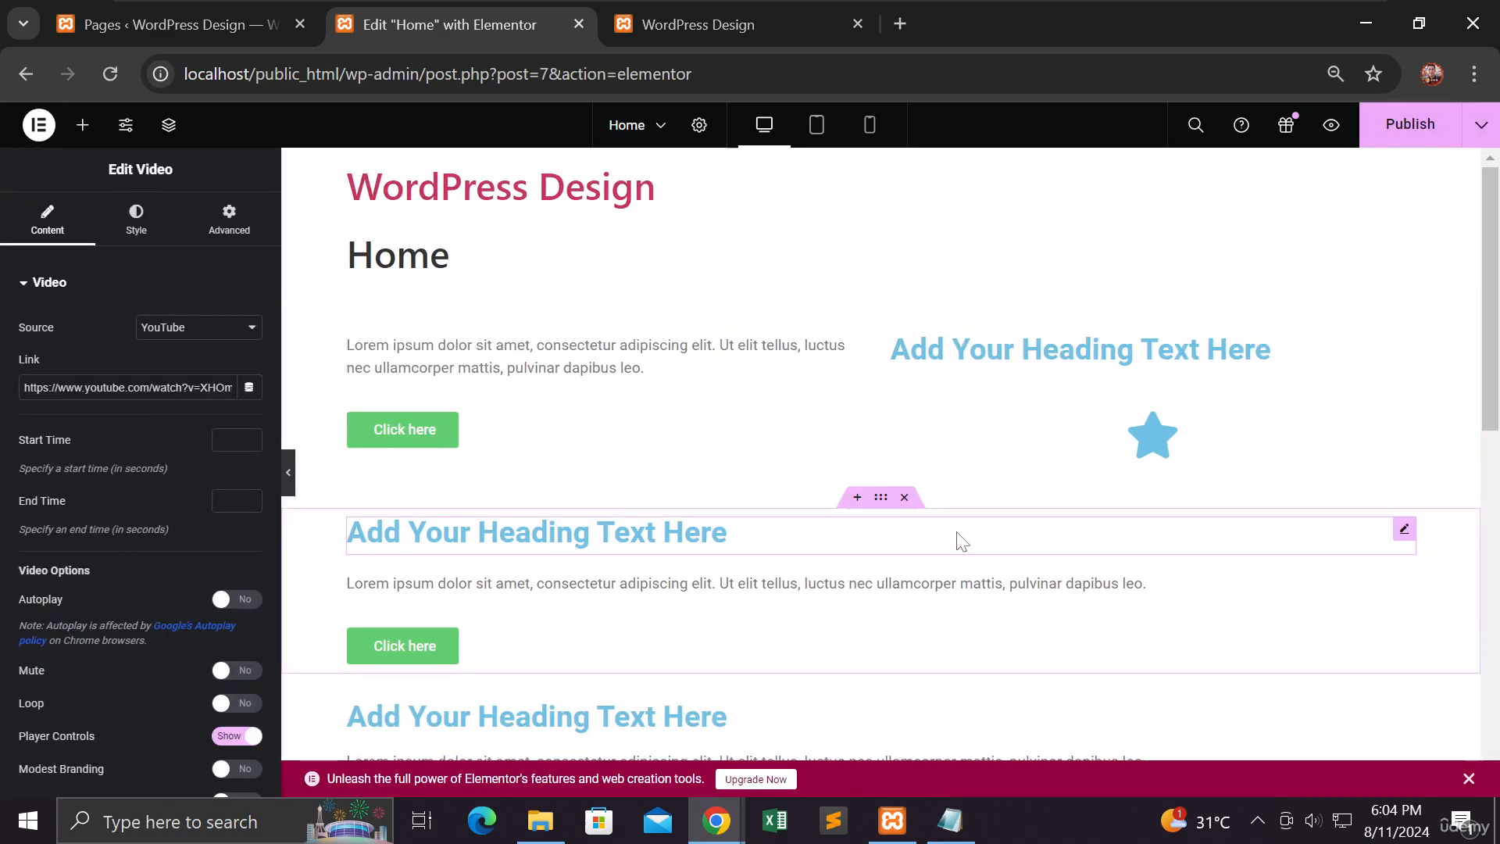
Step: Show the layout choices for a new container below the grid, and open the existing three-by-two grid container's settings
{"action": "scroll", "coordinate": [961, 541], "scroll_direction": "down", "scroll_amount": 10}
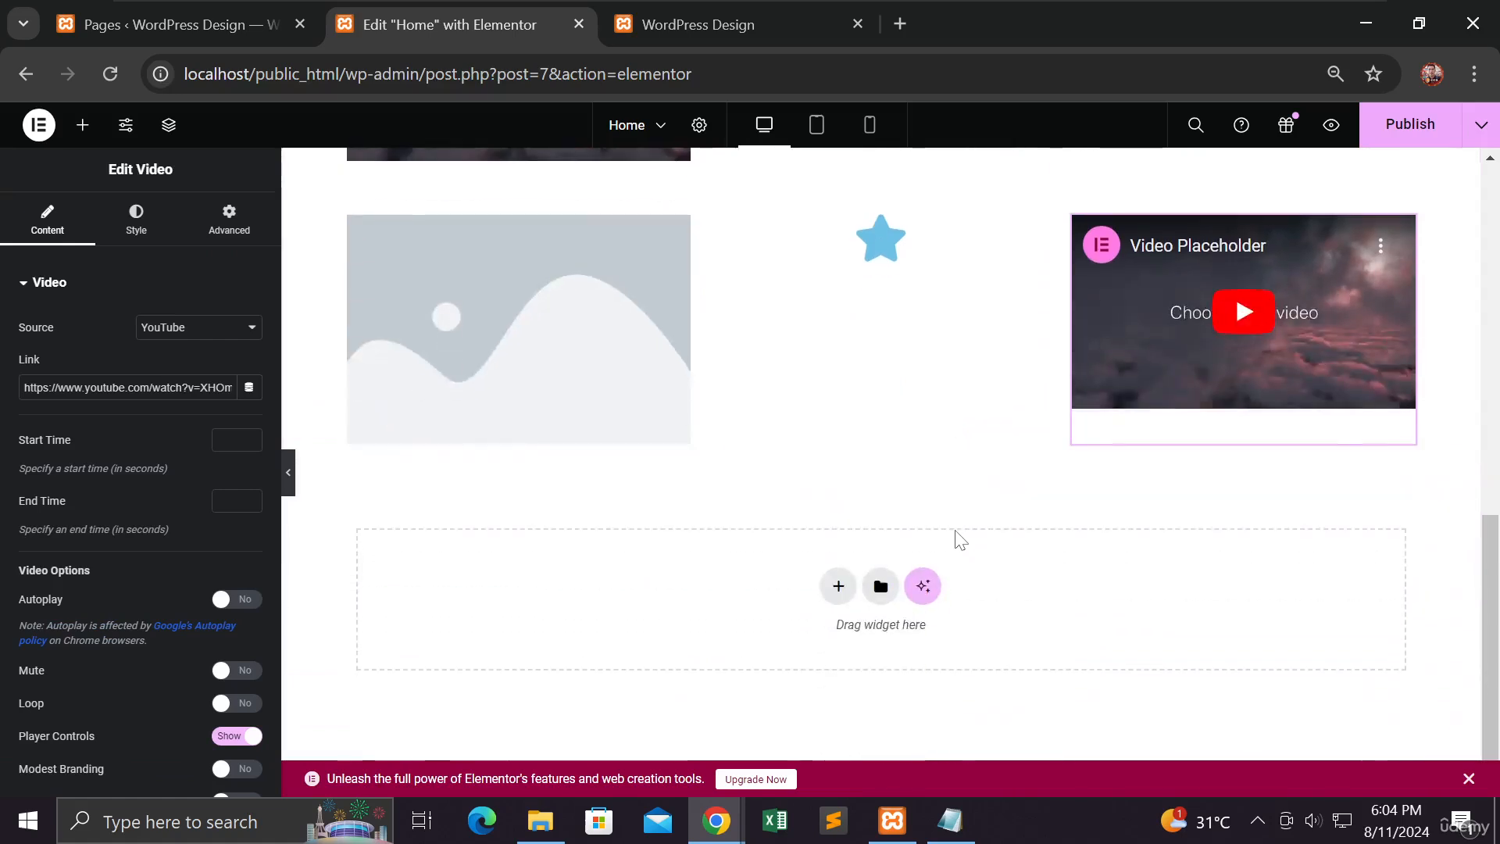
{"action": "left_click", "coordinate": [823, 588]}
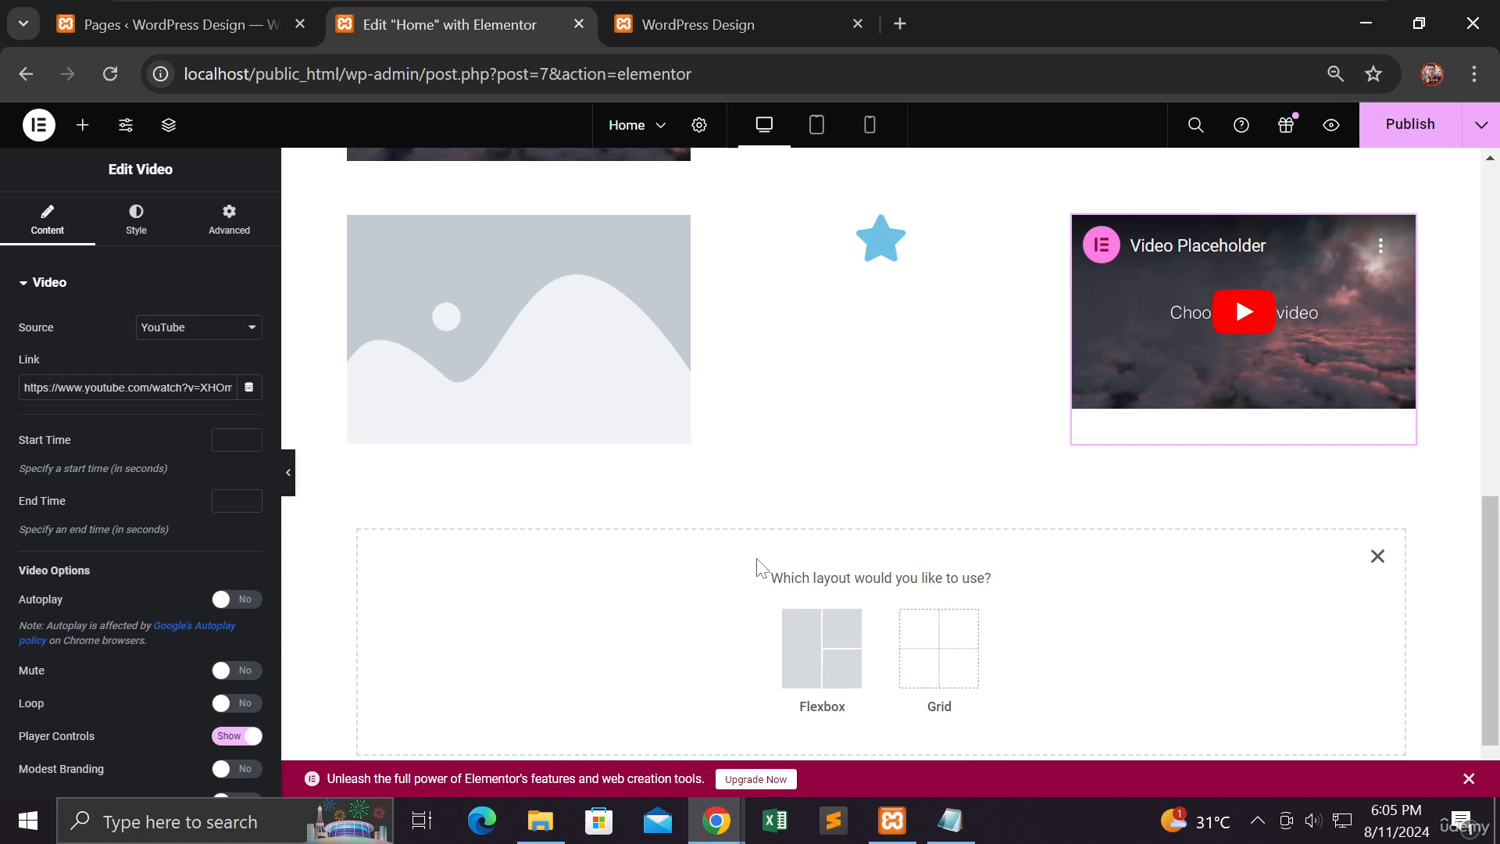
{"action": "scroll", "coordinate": [755, 563], "scroll_direction": "up", "scroll_amount": 2}
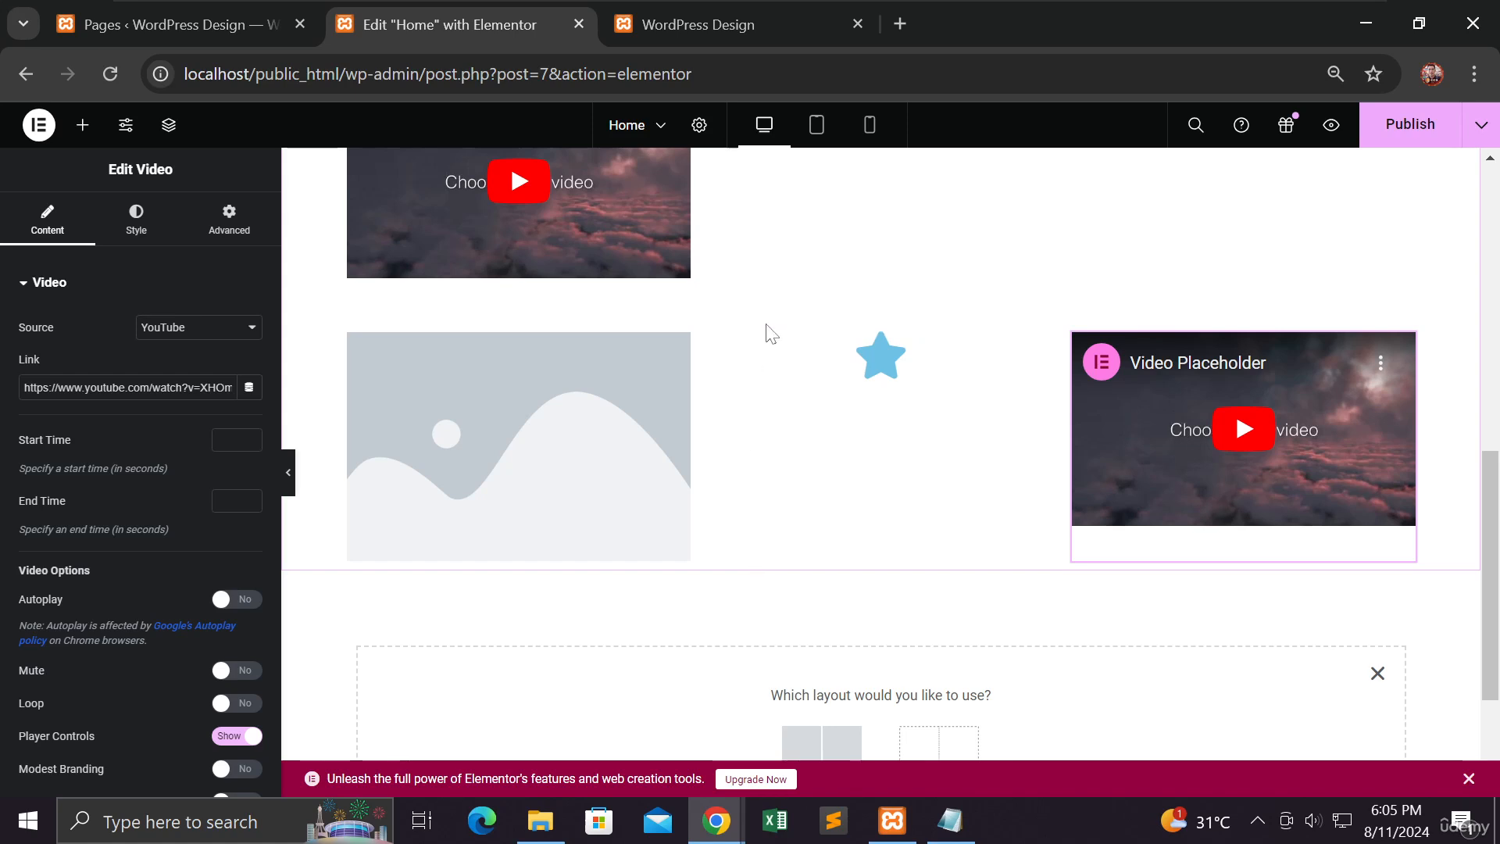
{"action": "scroll", "coordinate": [804, 486], "scroll_direction": "up", "scroll_amount": 5}
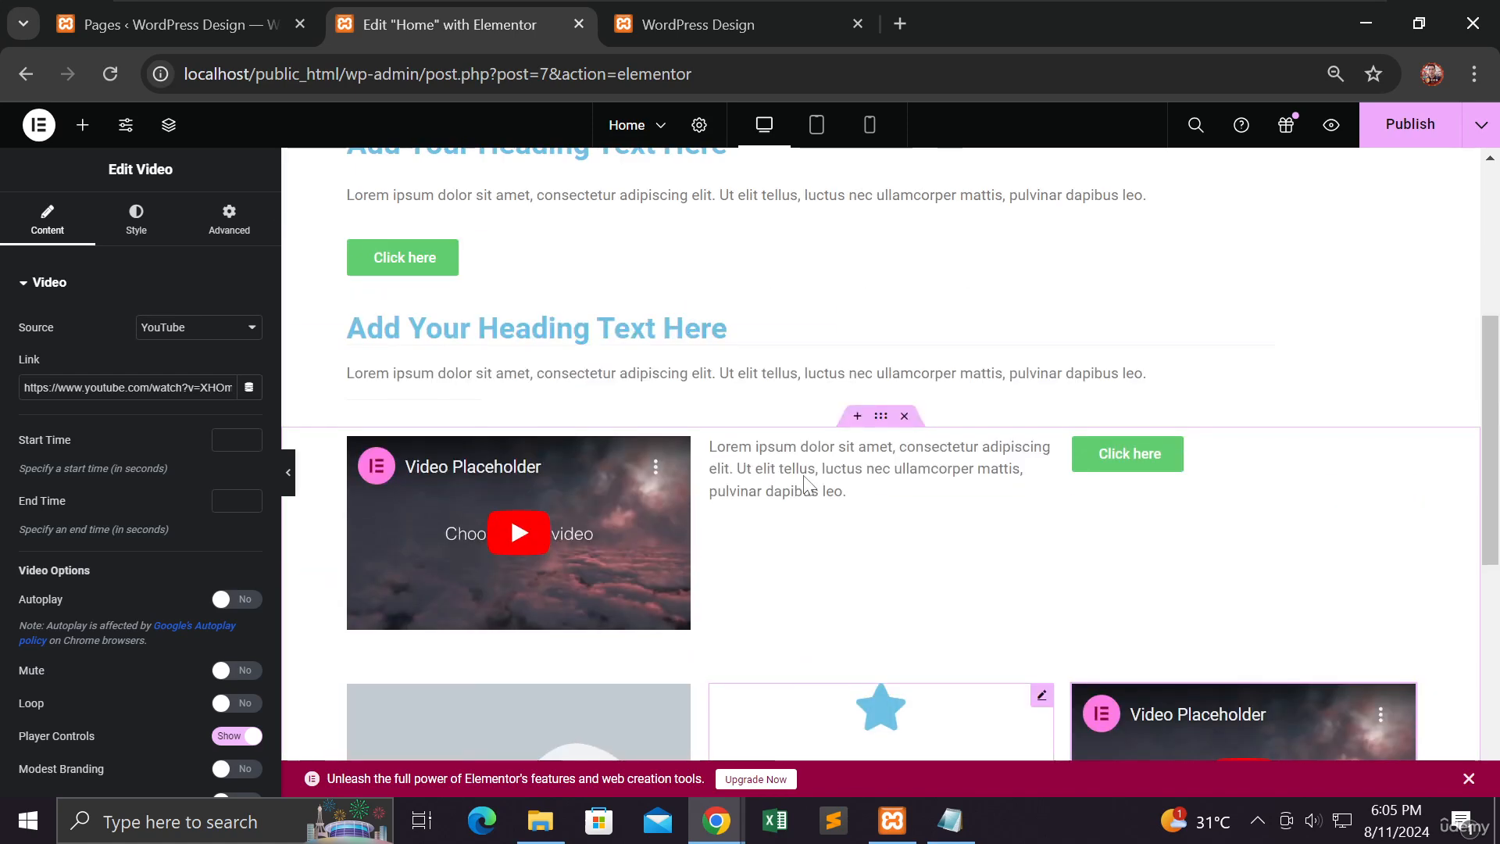
{"action": "left_click", "coordinate": [881, 416]}
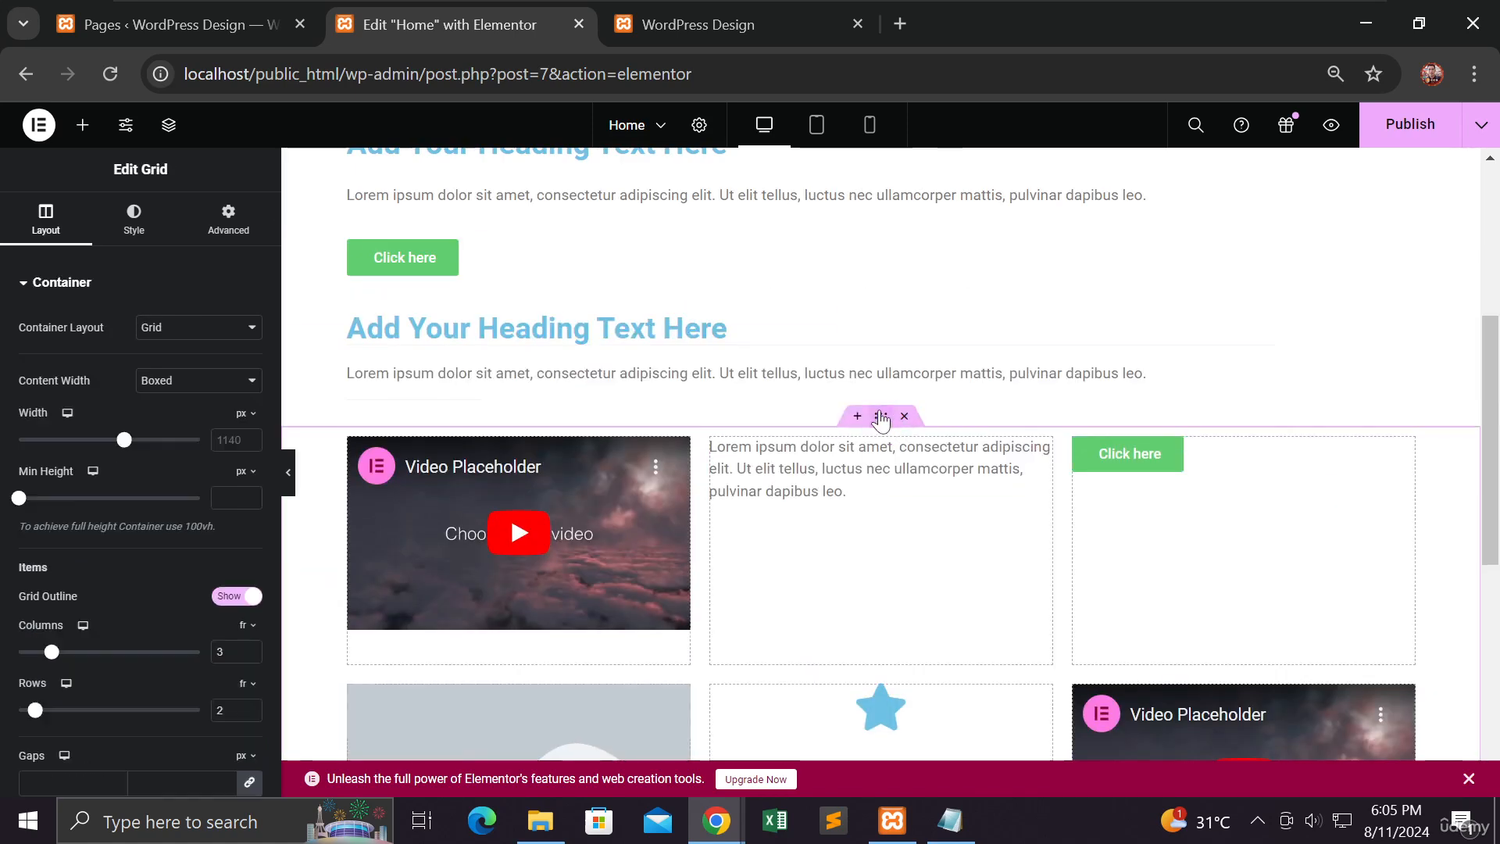
Step: Publish the Home page changes, and reload the live site to check the whole page
{"action": "left_click", "coordinate": [1411, 125]}
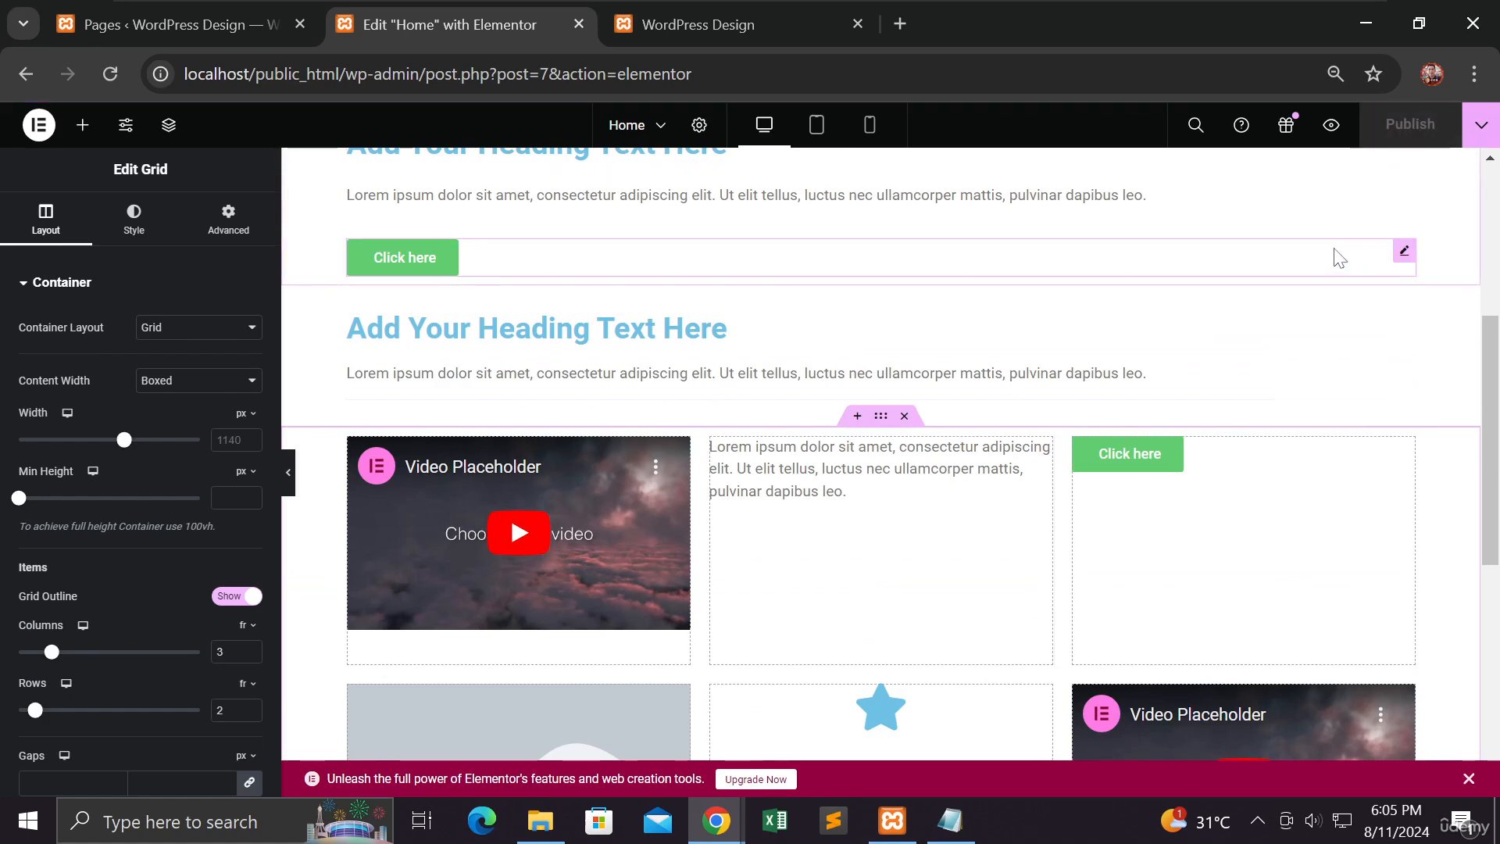
{"action": "left_click", "coordinate": [781, 15]}
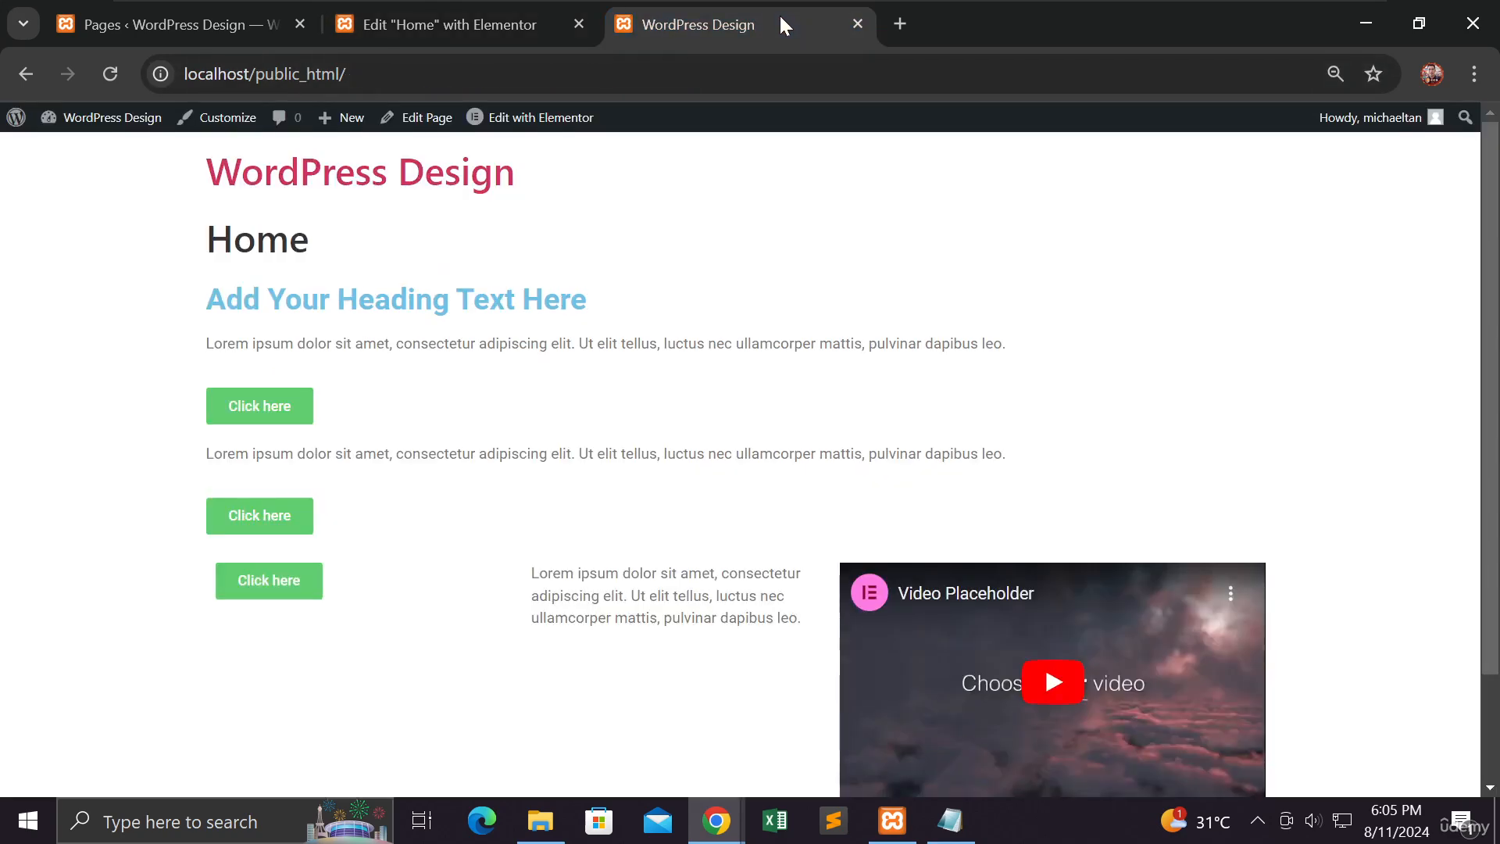
{"action": "left_click", "coordinate": [116, 73]}
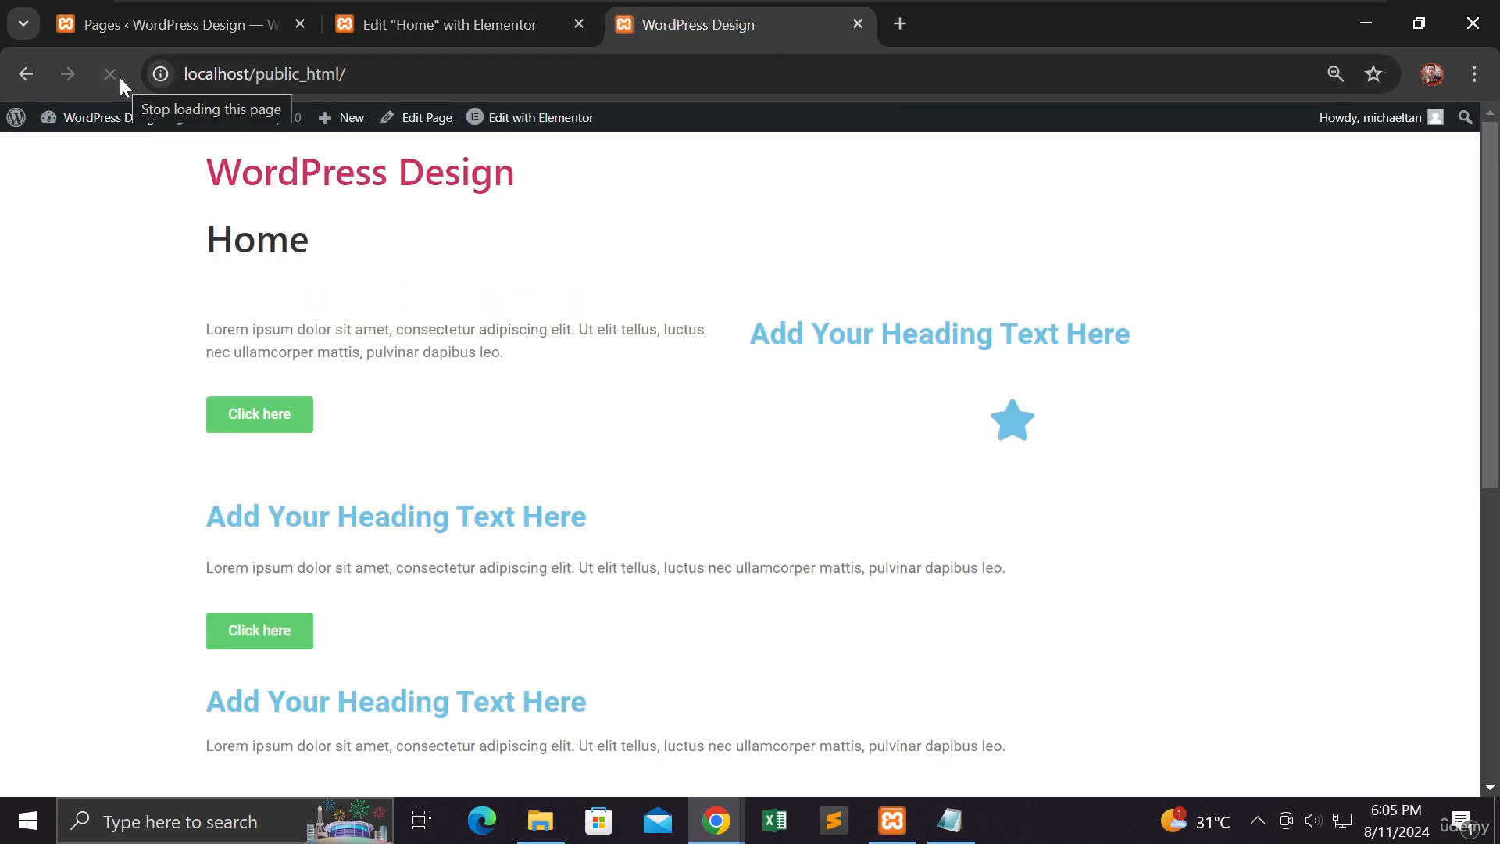
{"action": "scroll", "coordinate": [99, 289], "scroll_direction": "down", "scroll_amount": 4}
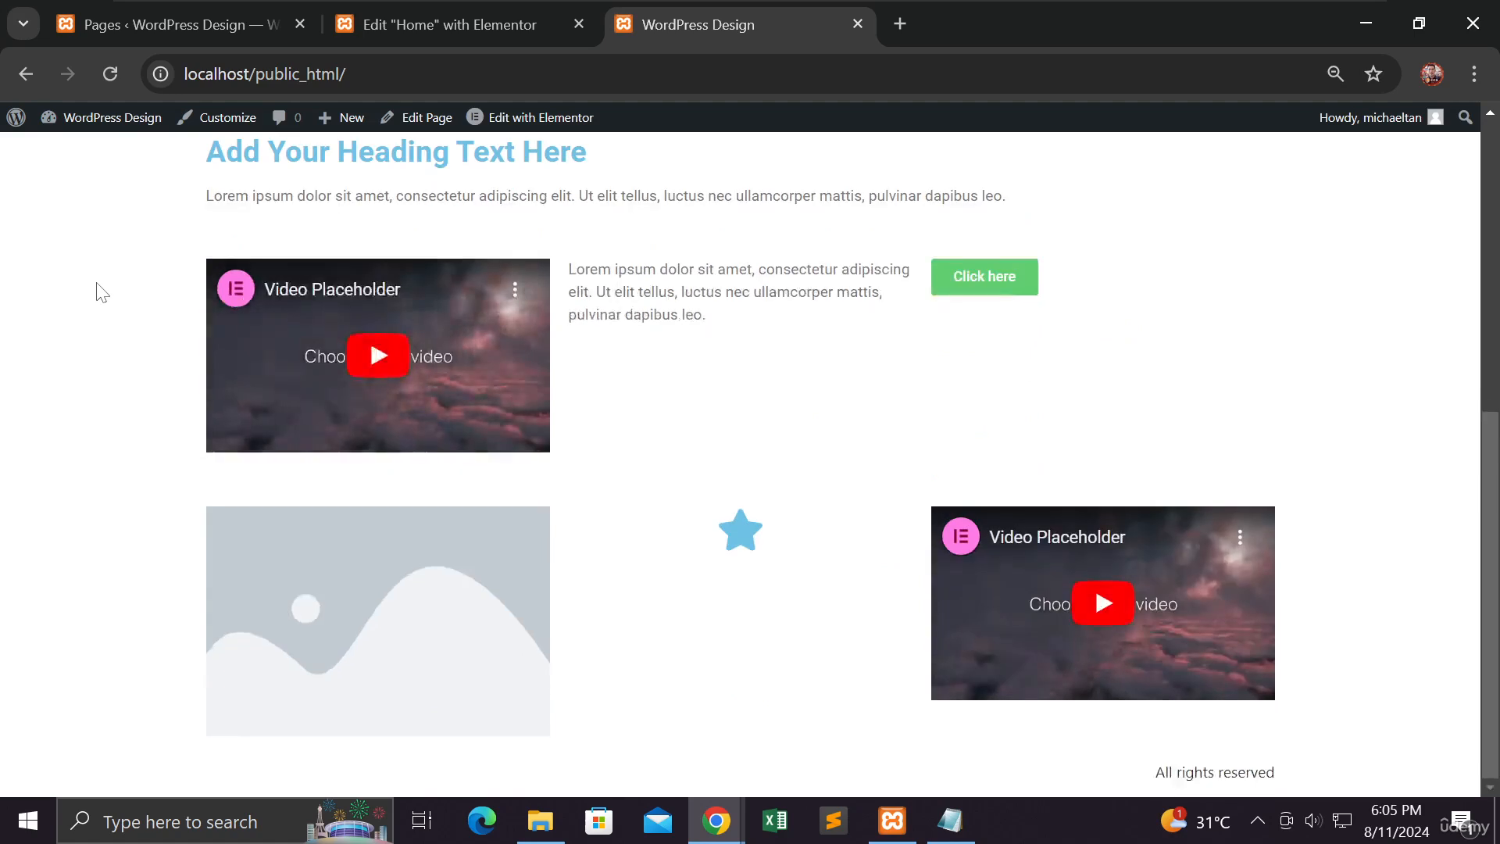
{"action": "scroll", "coordinate": [100, 290], "scroll_direction": "up", "scroll_amount": 3}
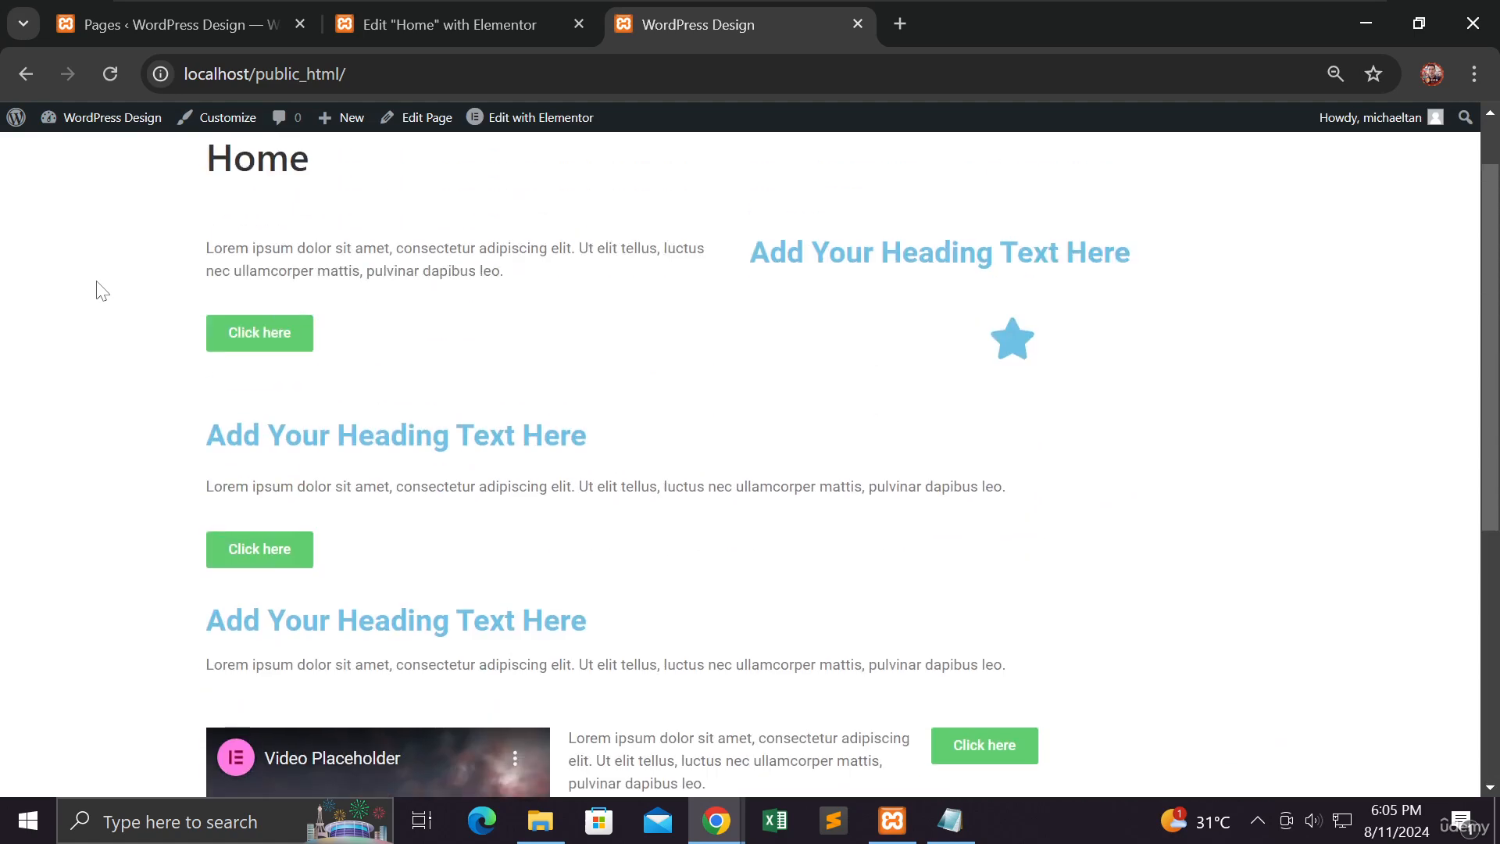
{"action": "scroll", "coordinate": [211, 316], "scroll_direction": "up", "scroll_amount": 1}
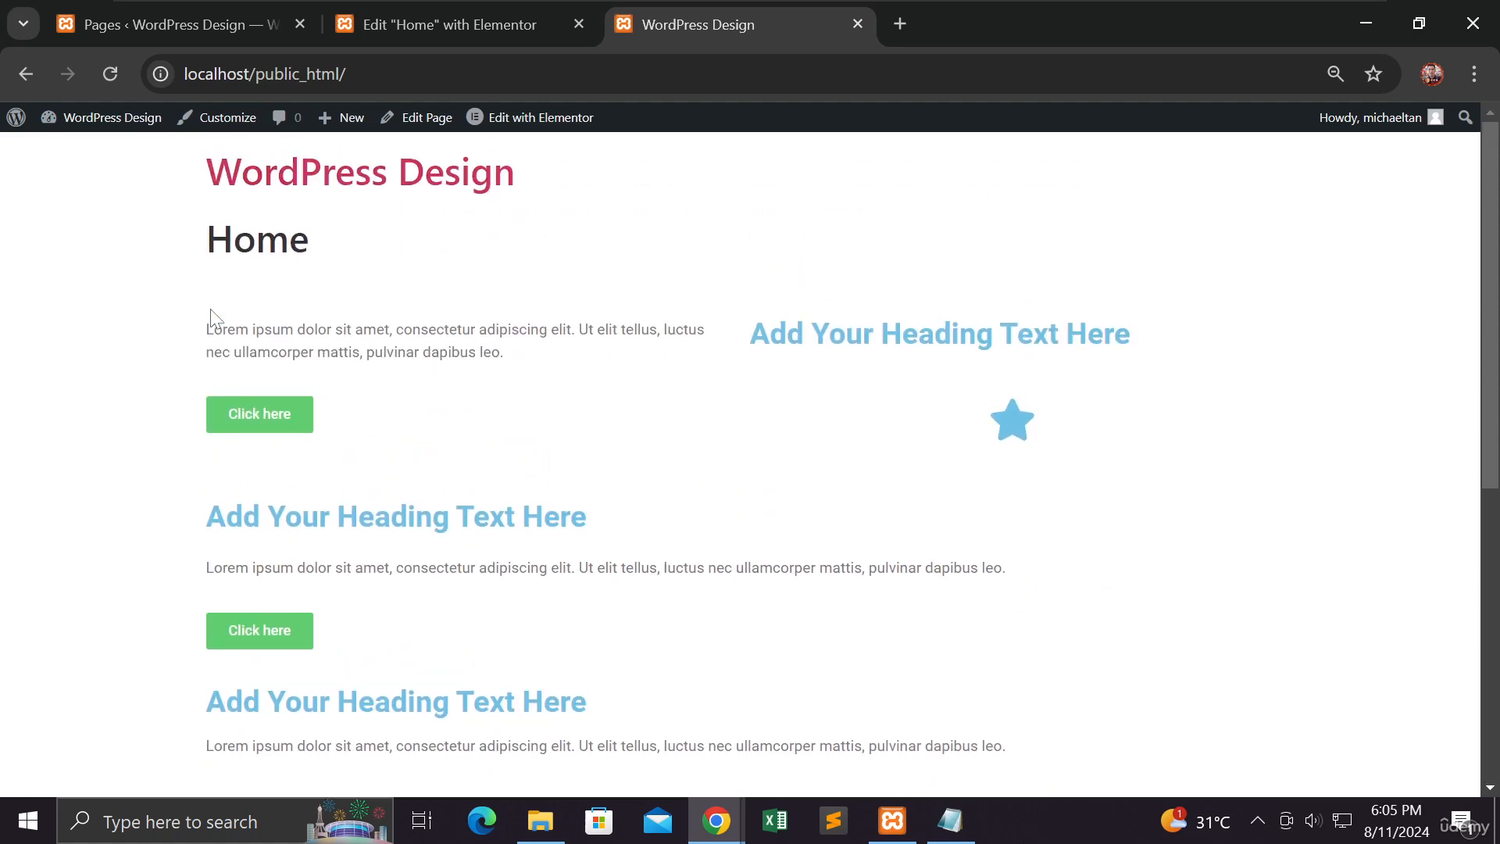
Step: Copy the live site's address from the browser
{"action": "left_click_drag", "start_coordinate": [227, 73], "coordinate": [184, 74]}
{"action": "right_click", "coordinate": [225, 70]}
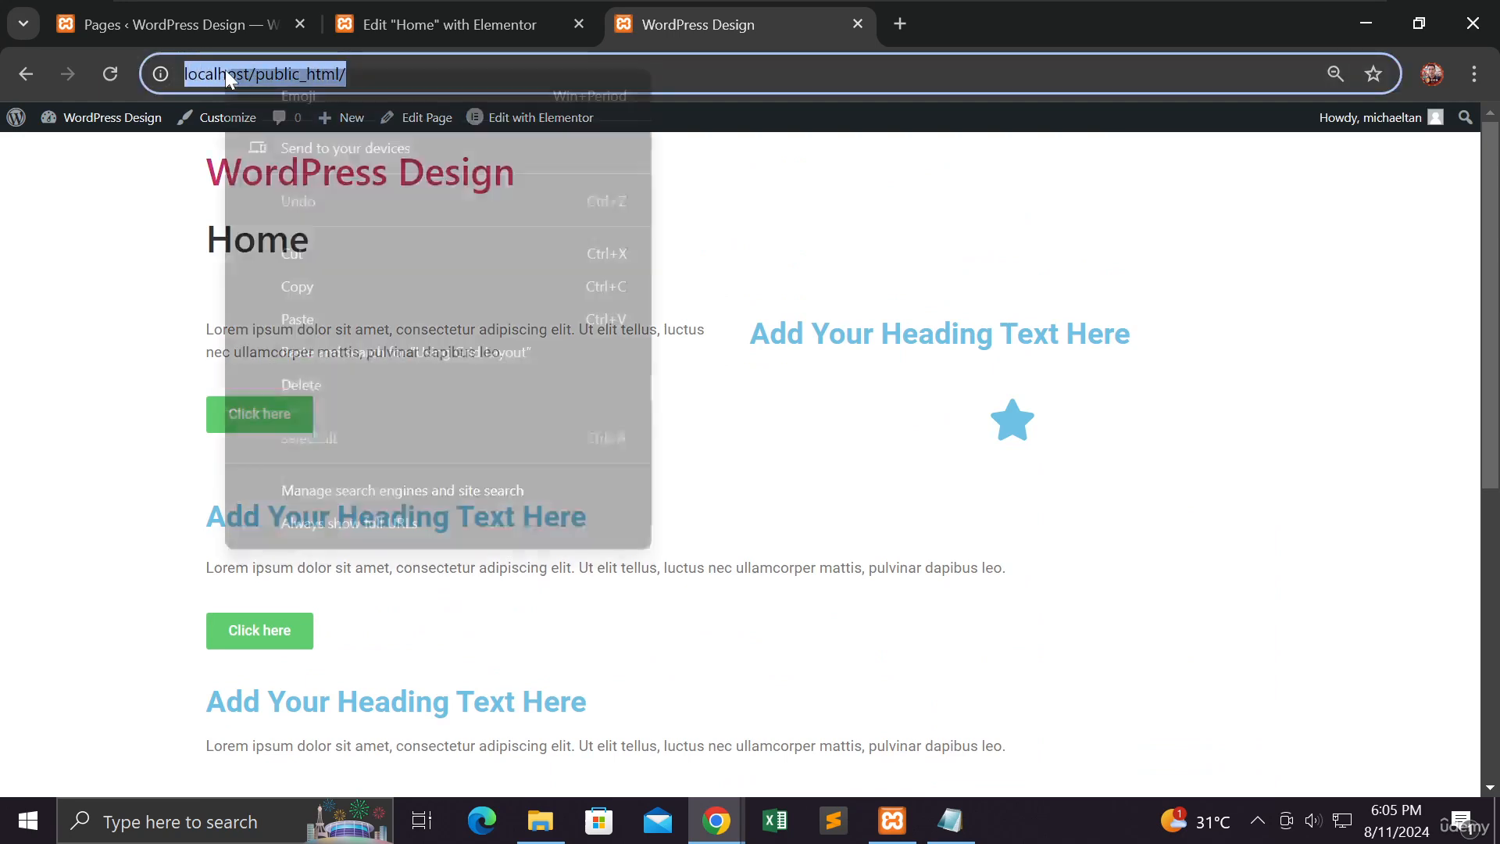
{"action": "left_click", "coordinate": [293, 287]}
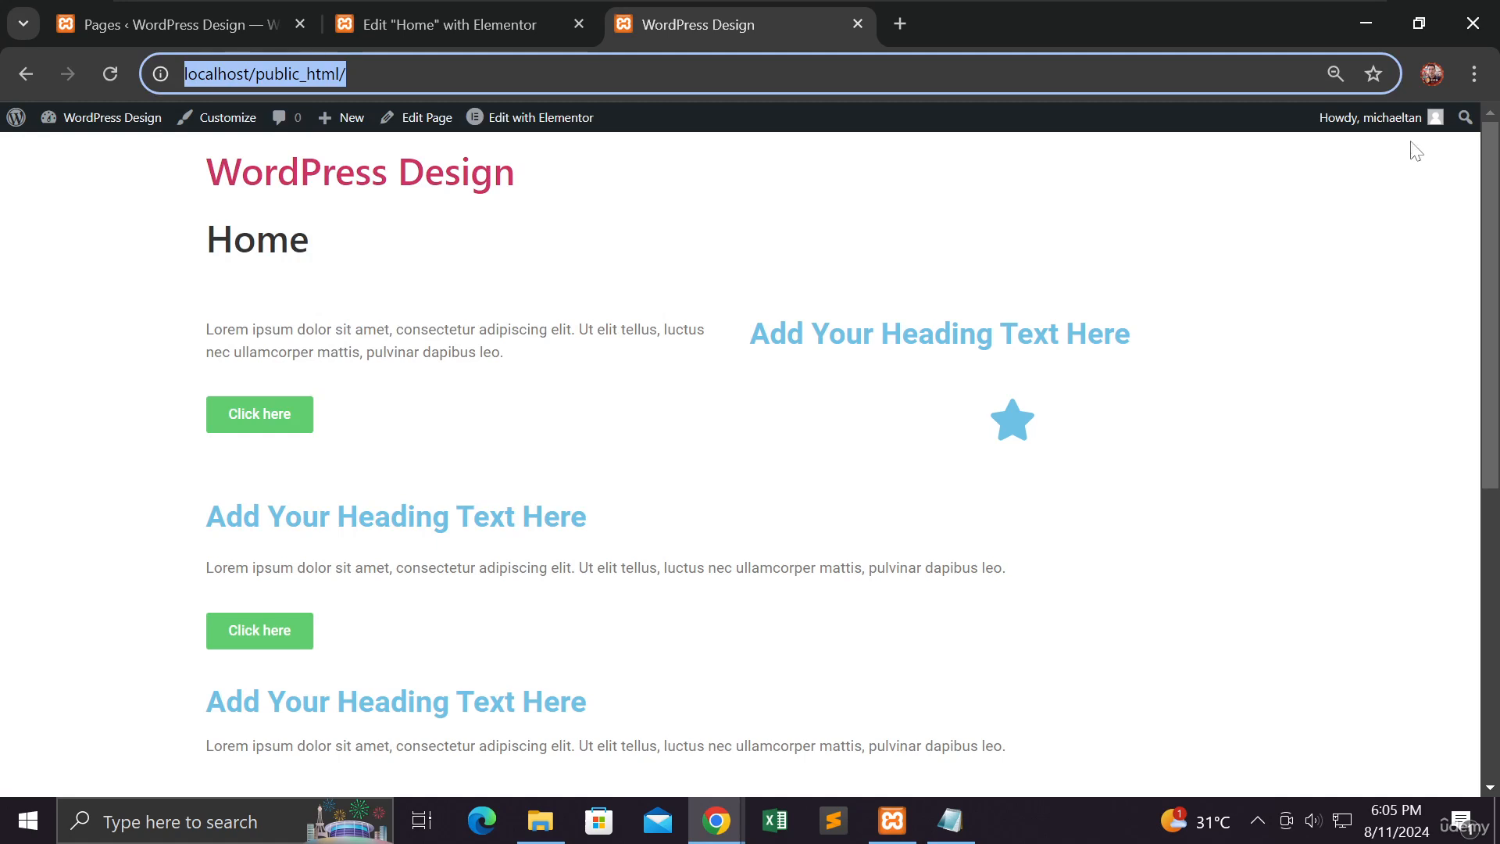
{"action": "left_click", "coordinate": [1473, 78]}
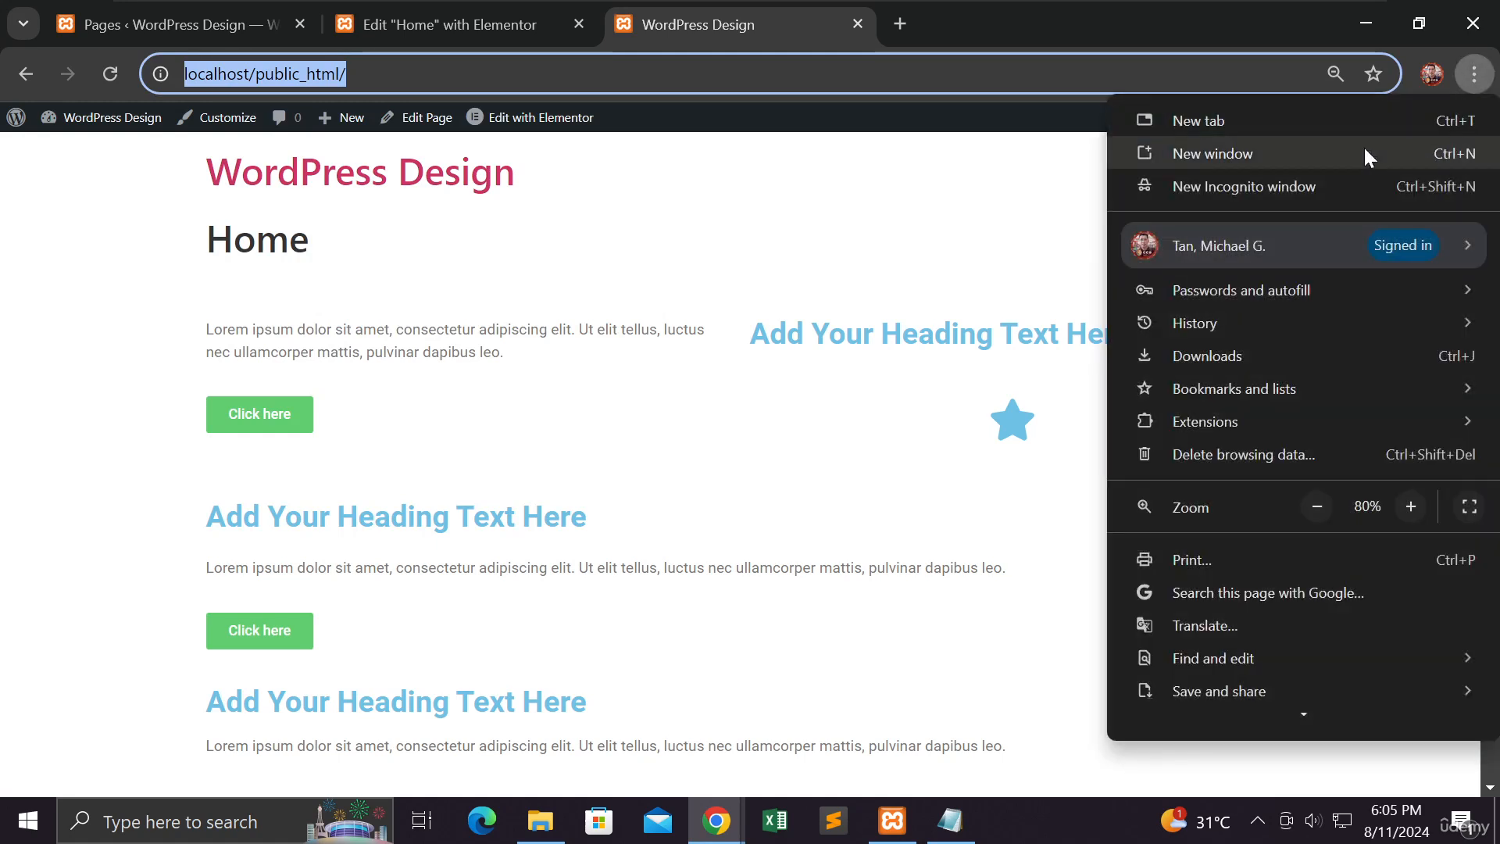
{"action": "left_click", "coordinate": [1305, 186]}
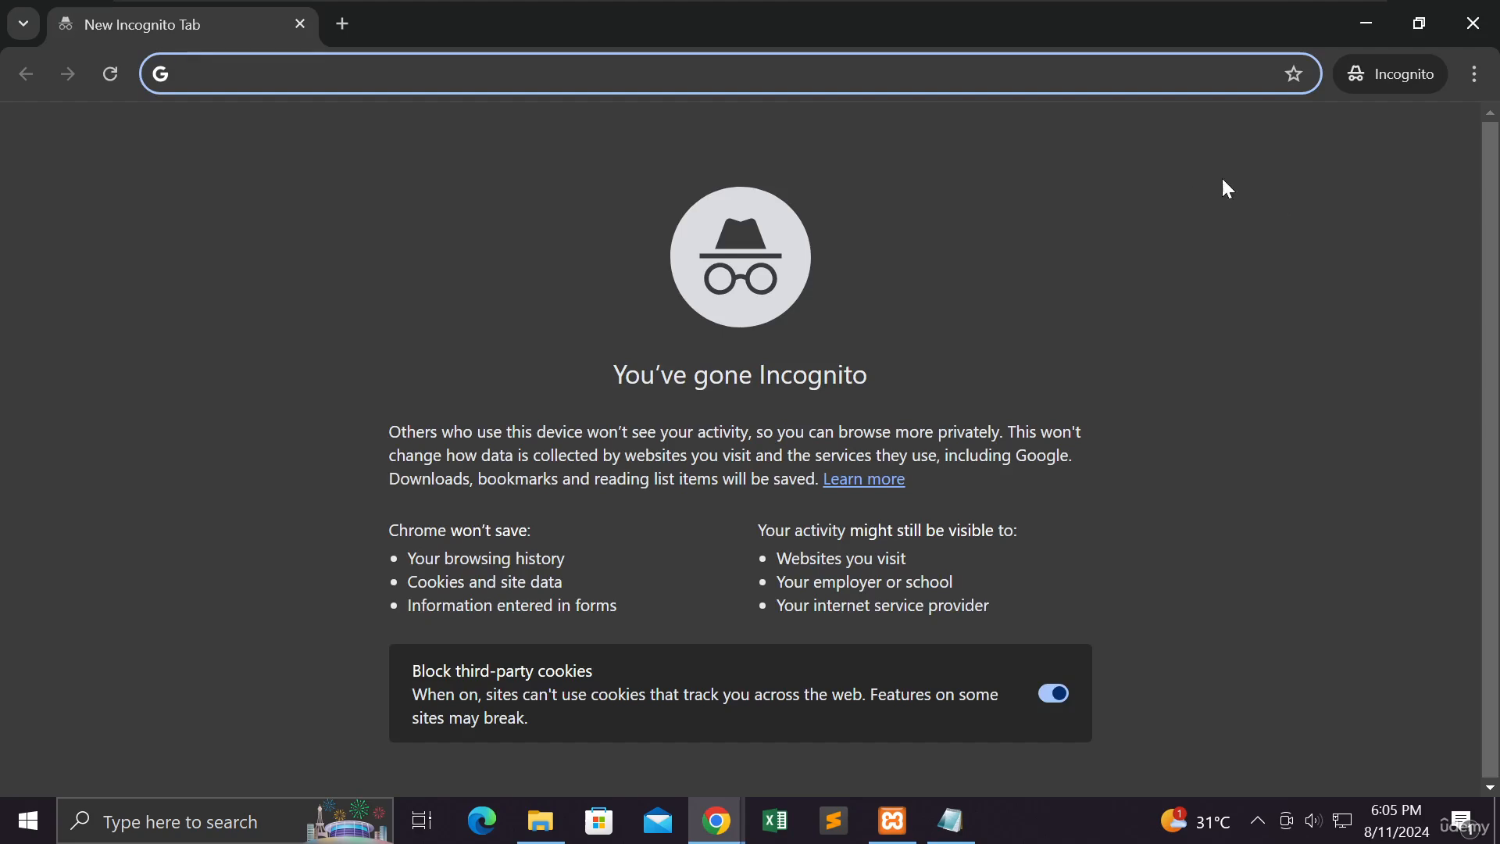
{"action": "left_click", "coordinate": [1473, 24]}
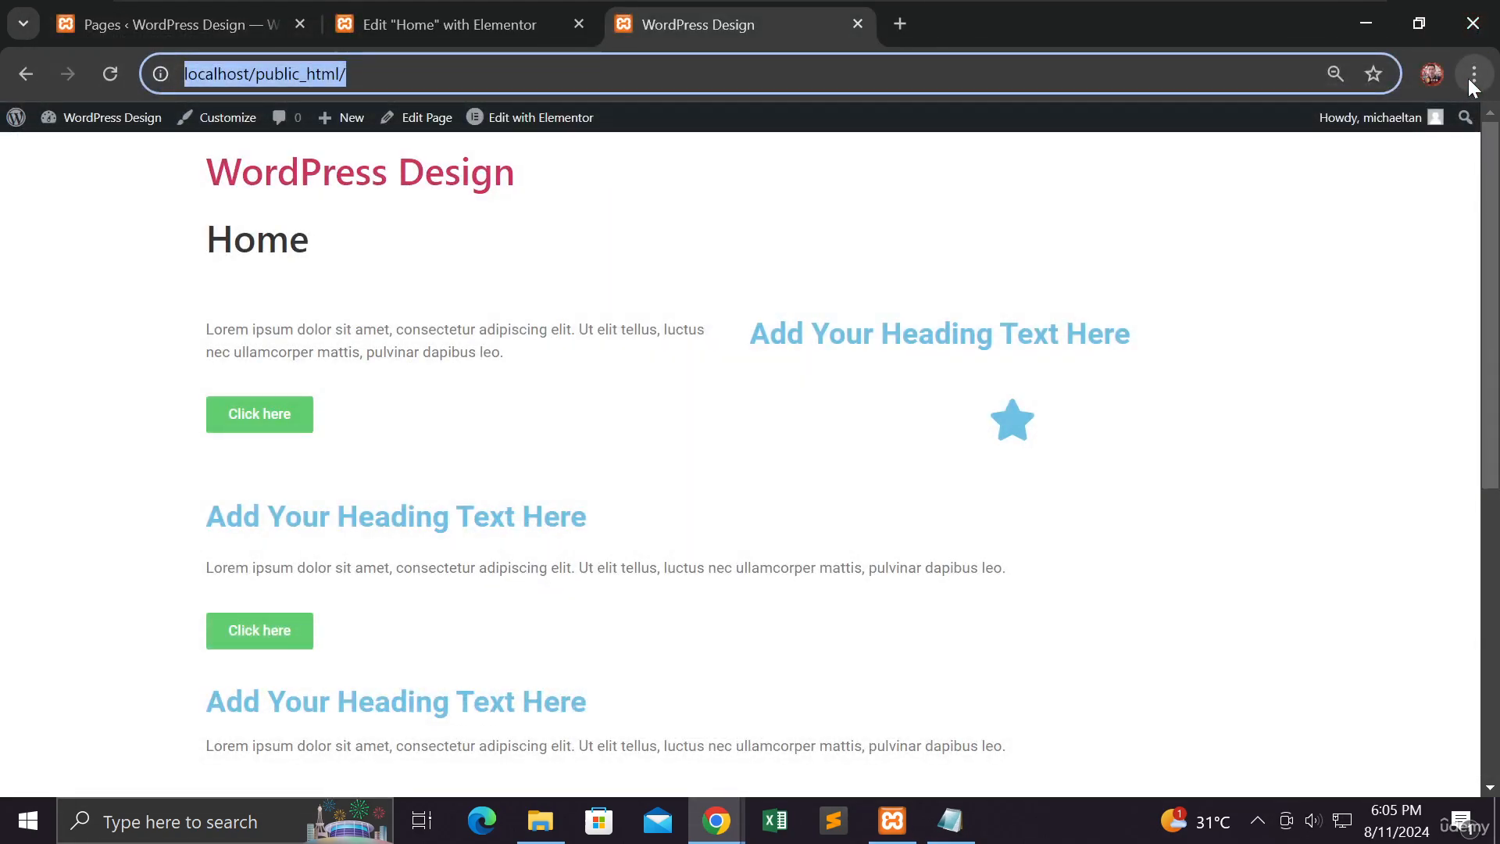
{"action": "left_click", "coordinate": [1472, 76]}
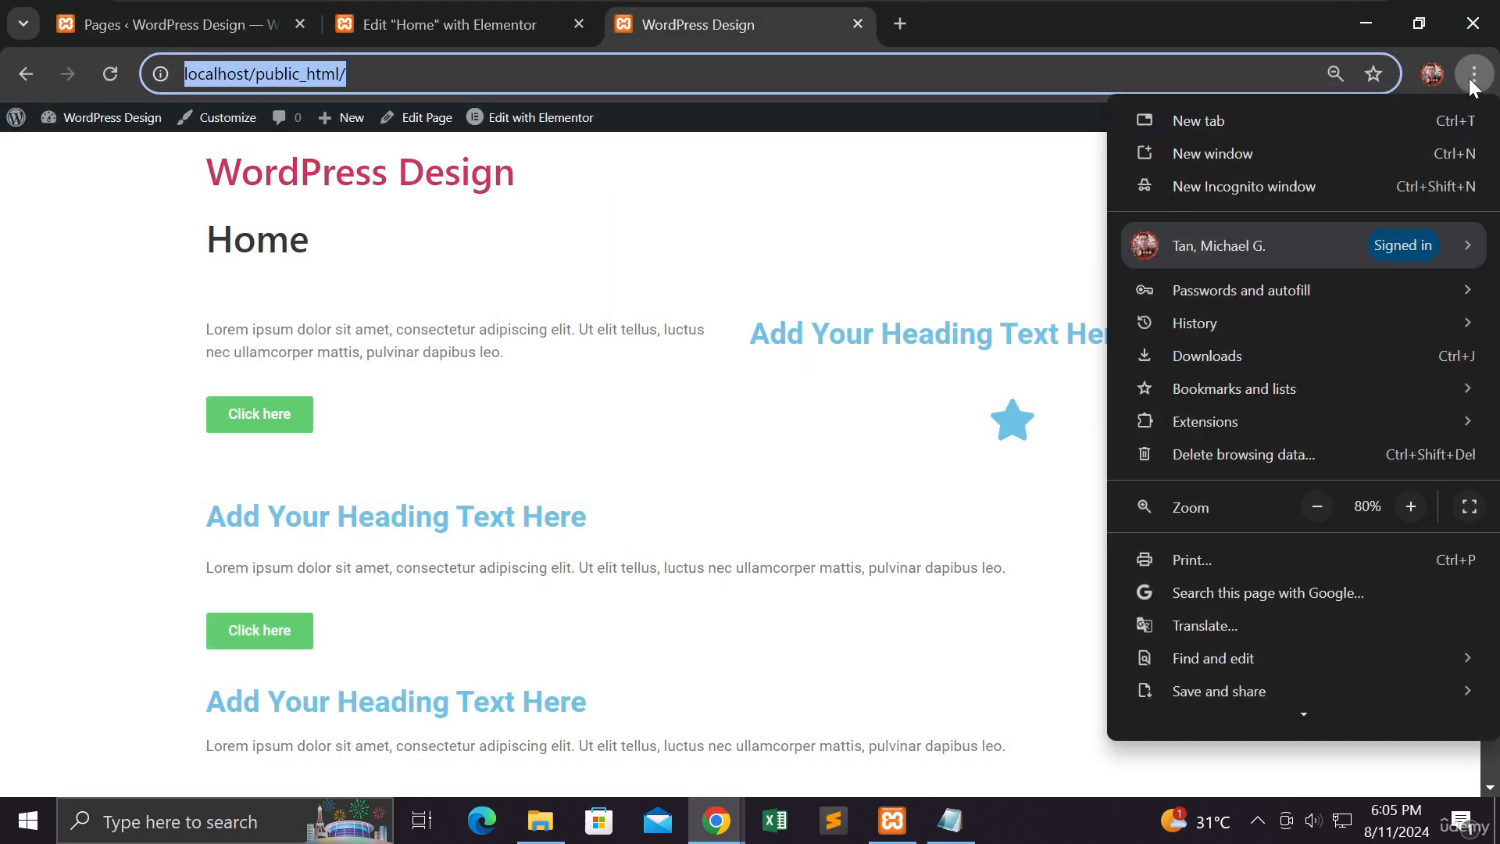
{"action": "left_click", "coordinate": [1291, 186]}
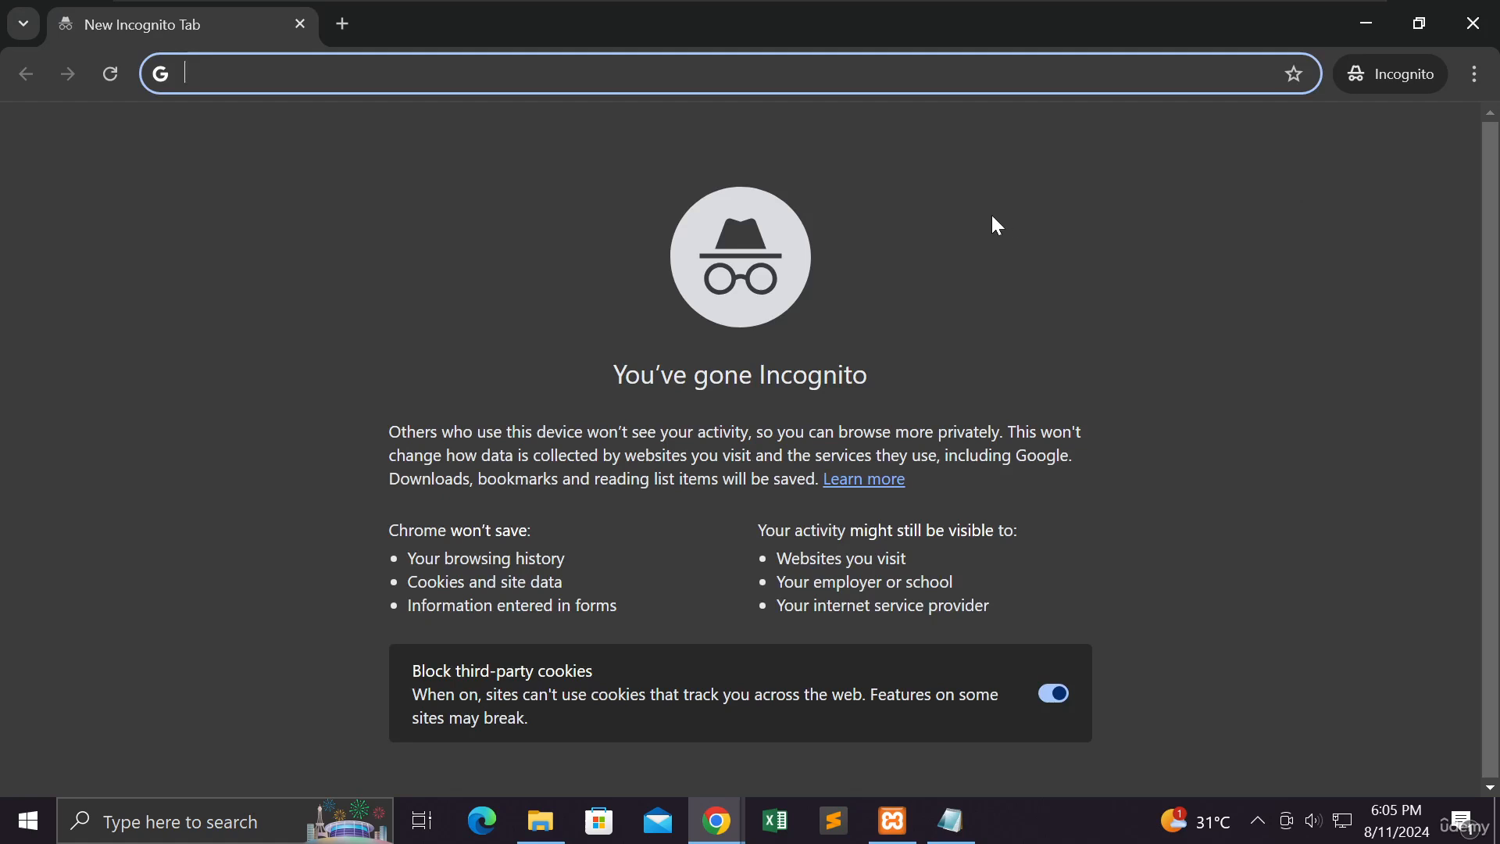
{"action": "right_click", "coordinate": [613, 70]}
{"action": "left_click", "coordinate": [669, 266]}
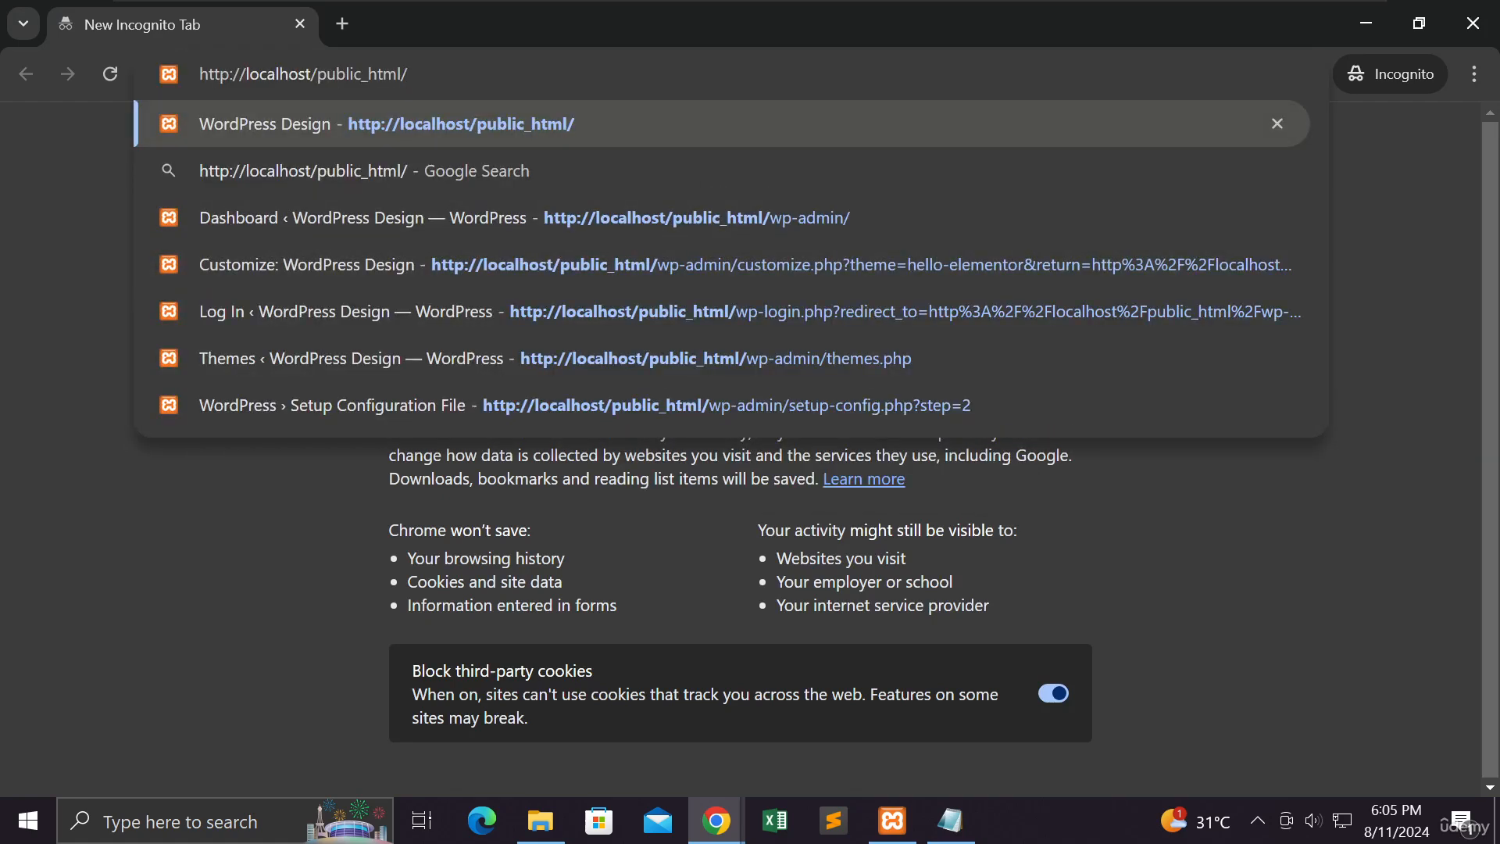
{"action": "key", "text": "Return"}
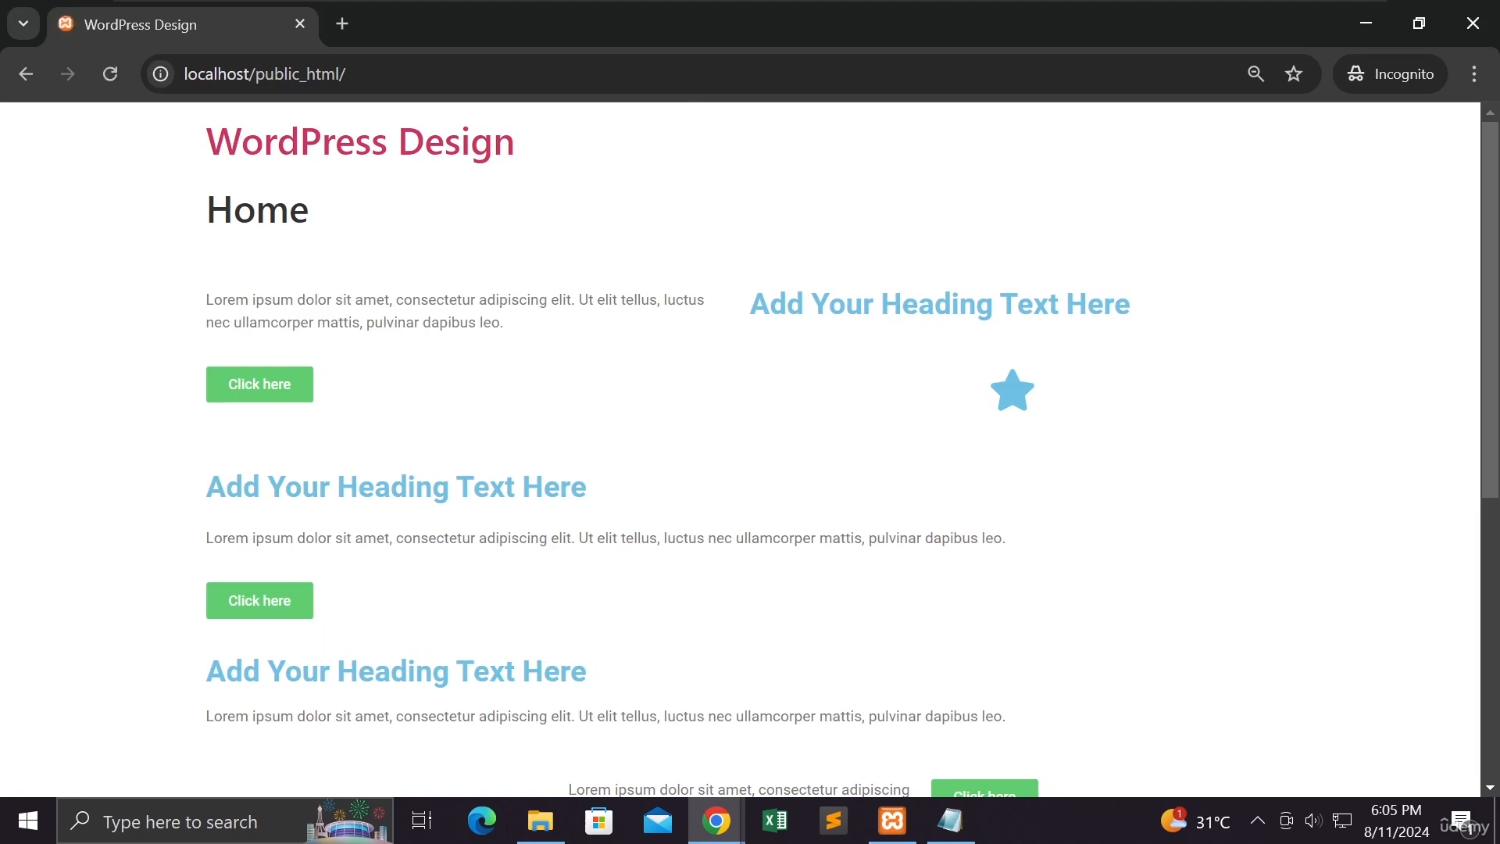
Step: Review the published Home page as a logged-out visitor, from the site title down to the footer
{"action": "scroll", "coordinate": [586, 334], "scroll_direction": "down", "scroll_amount": 4}
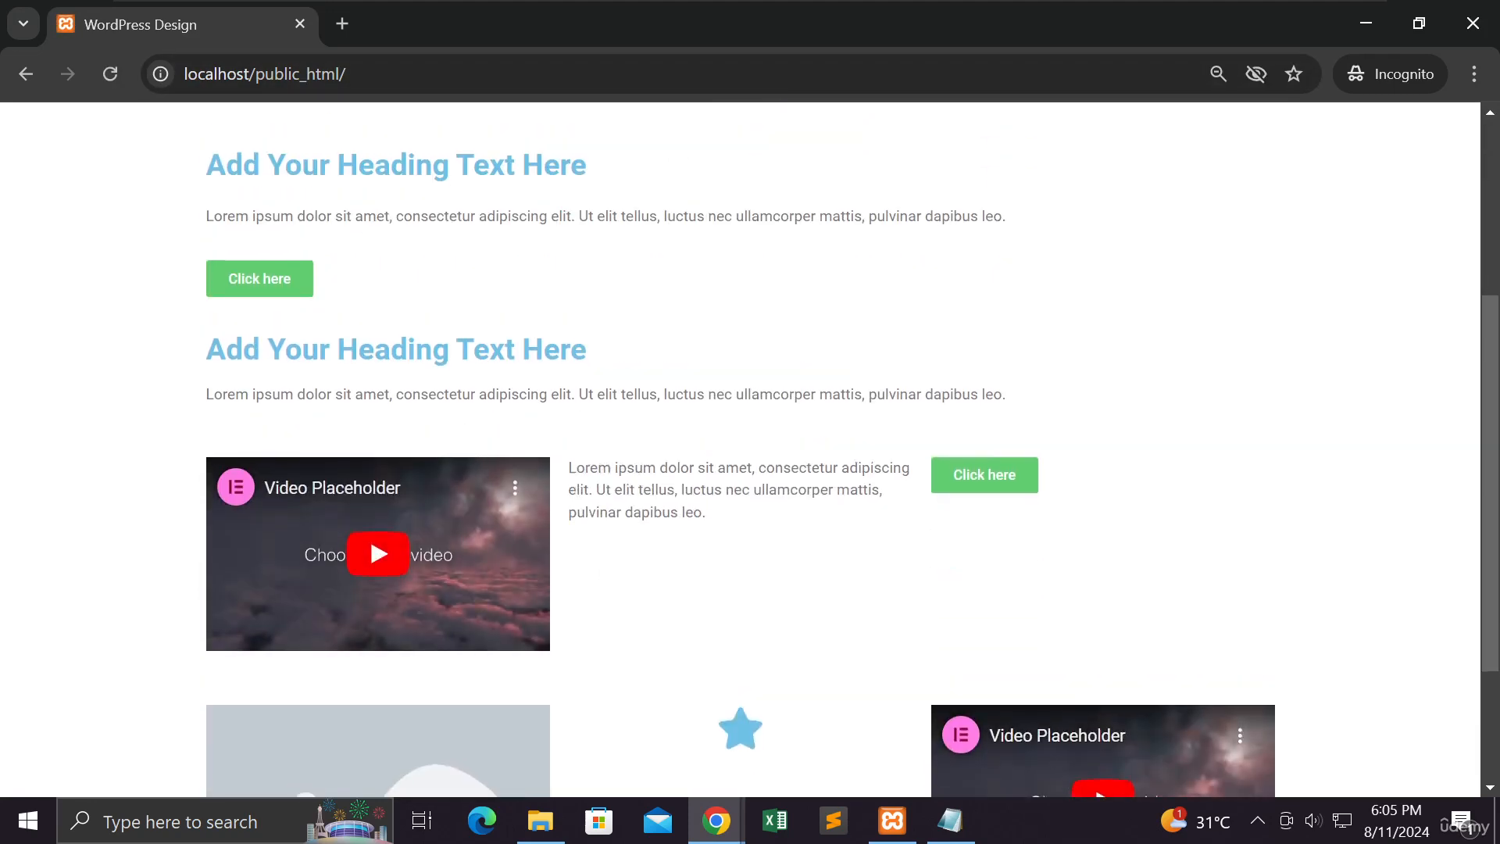
{"action": "scroll", "coordinate": [221, 148], "scroll_direction": "up", "scroll_amount": 4}
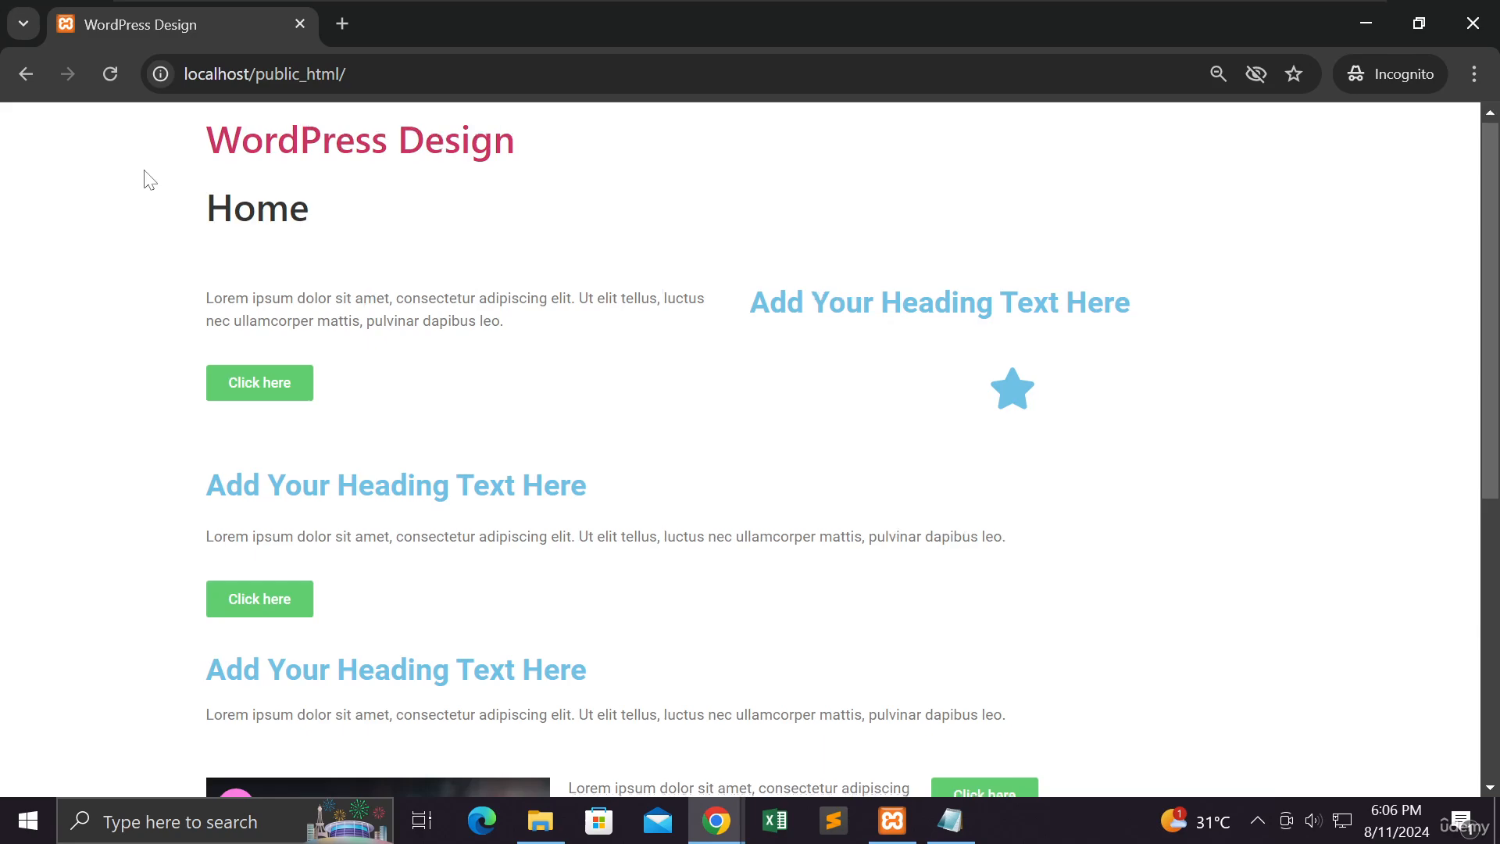
{"action": "scroll", "coordinate": [149, 178], "scroll_direction": "down", "scroll_amount": 3}
{"action": "scroll", "coordinate": [151, 179], "scroll_direction": "down", "scroll_amount": 3}
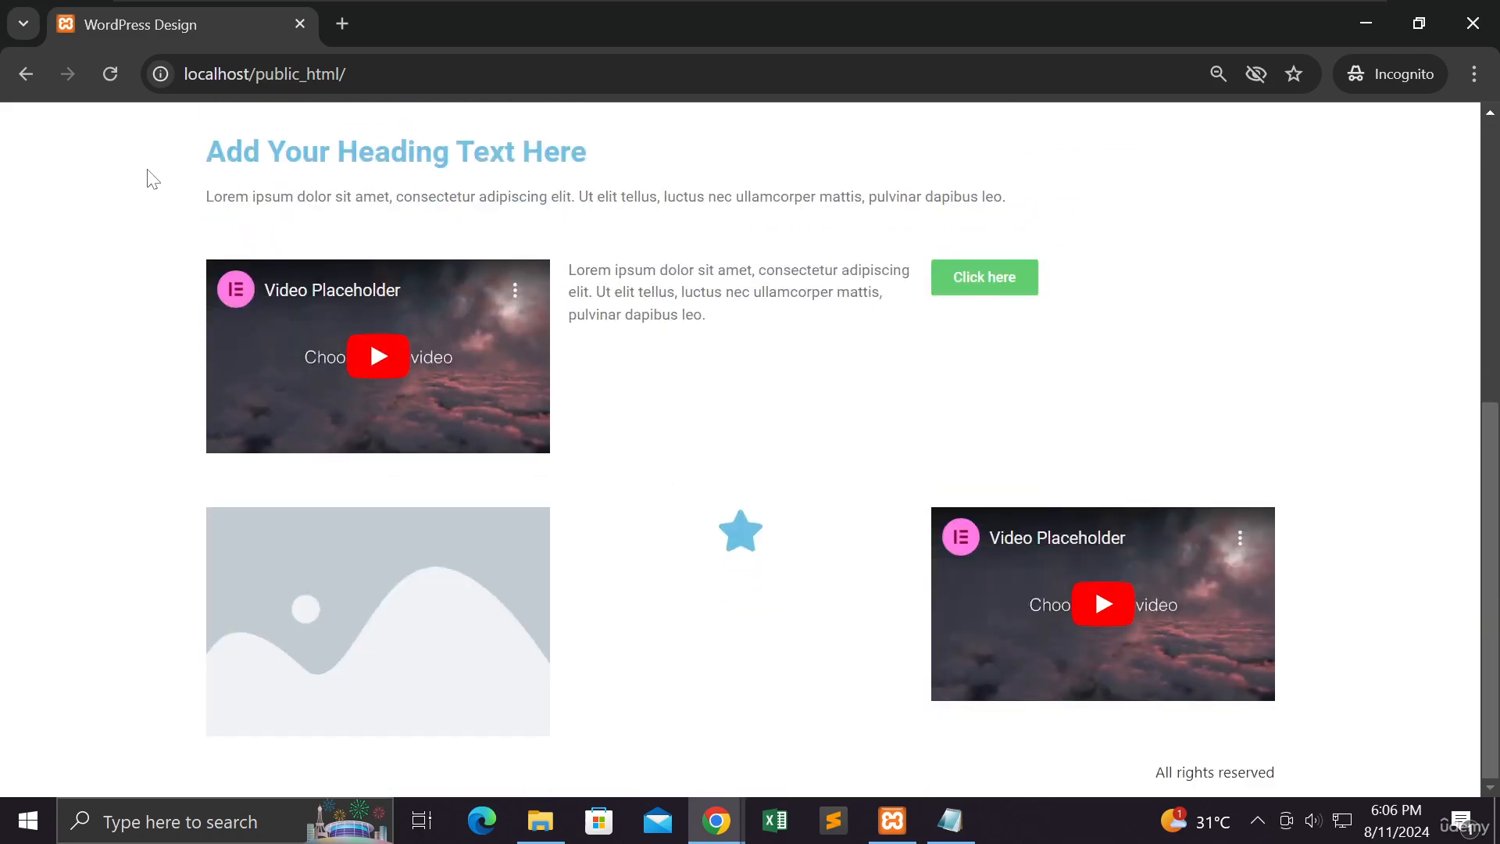
{"action": "scroll", "coordinate": [153, 179], "scroll_direction": "up", "scroll_amount": 7}
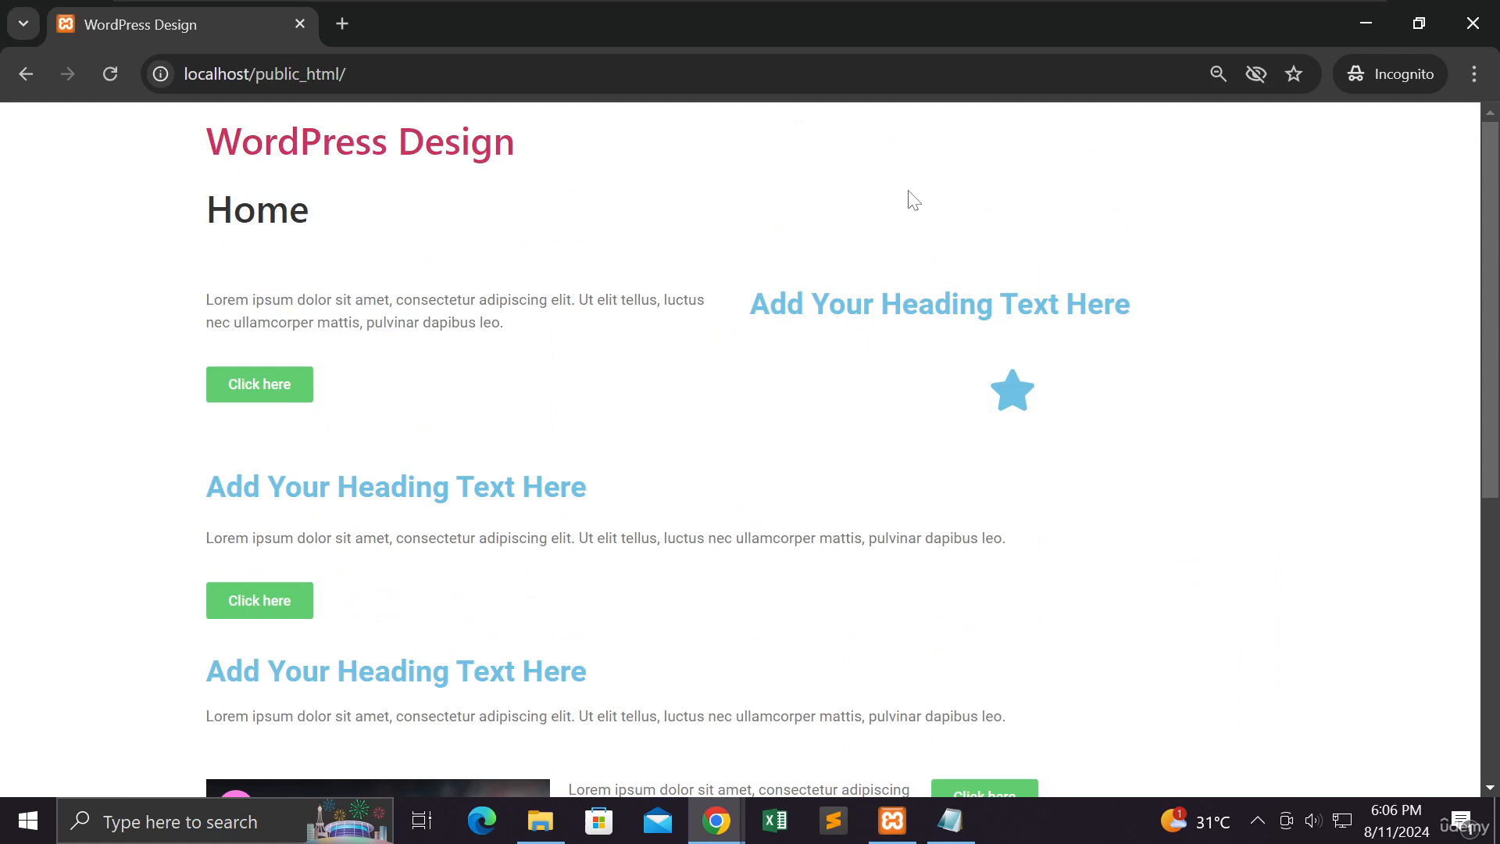
{"action": "scroll", "coordinate": [912, 202], "scroll_direction": "down", "scroll_amount": 5}
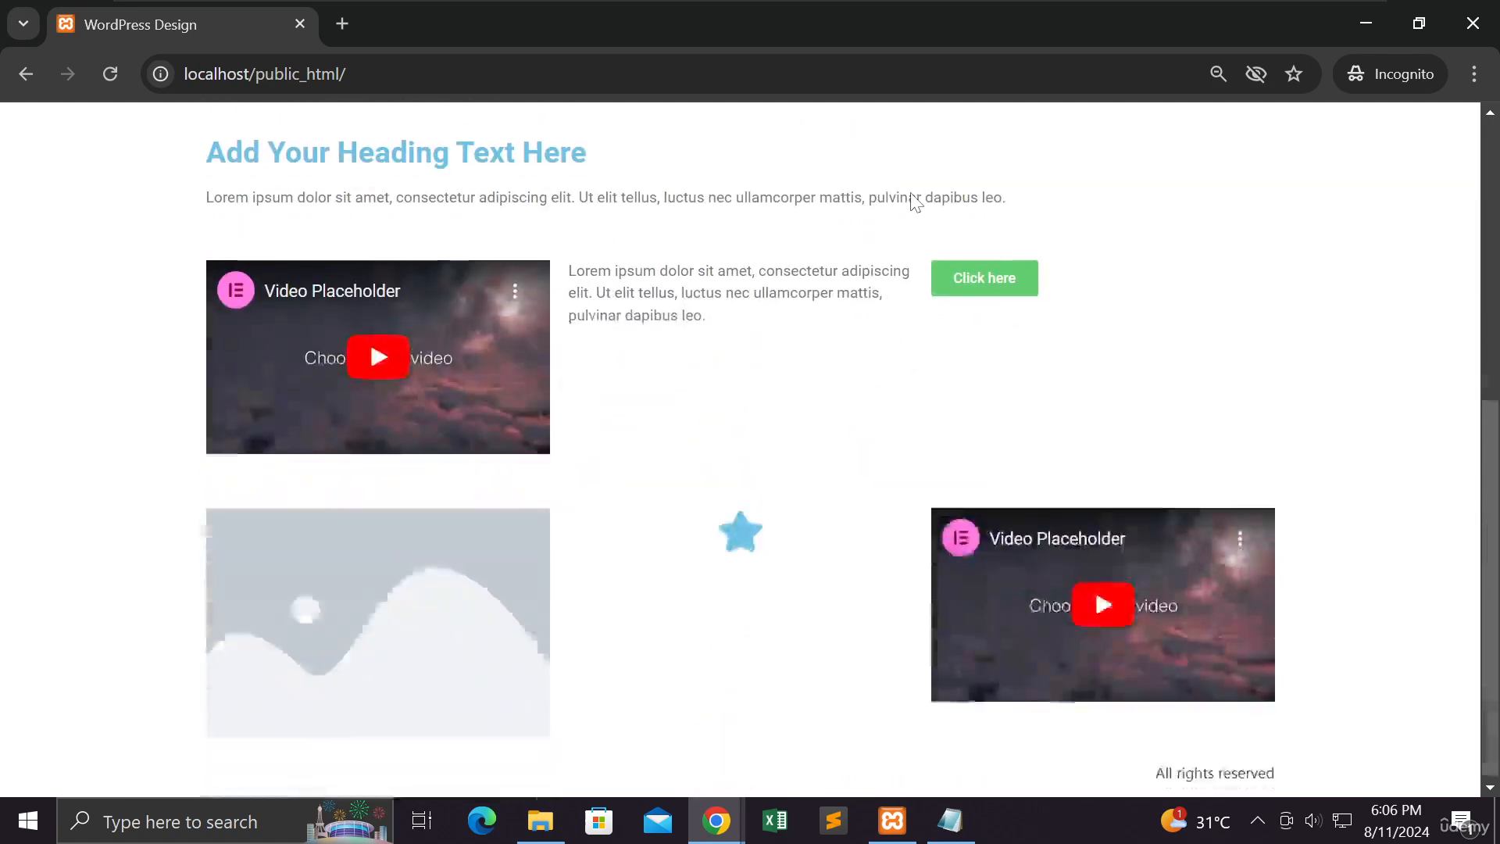
{"action": "scroll", "coordinate": [911, 202], "scroll_direction": "up", "scroll_amount": 5}
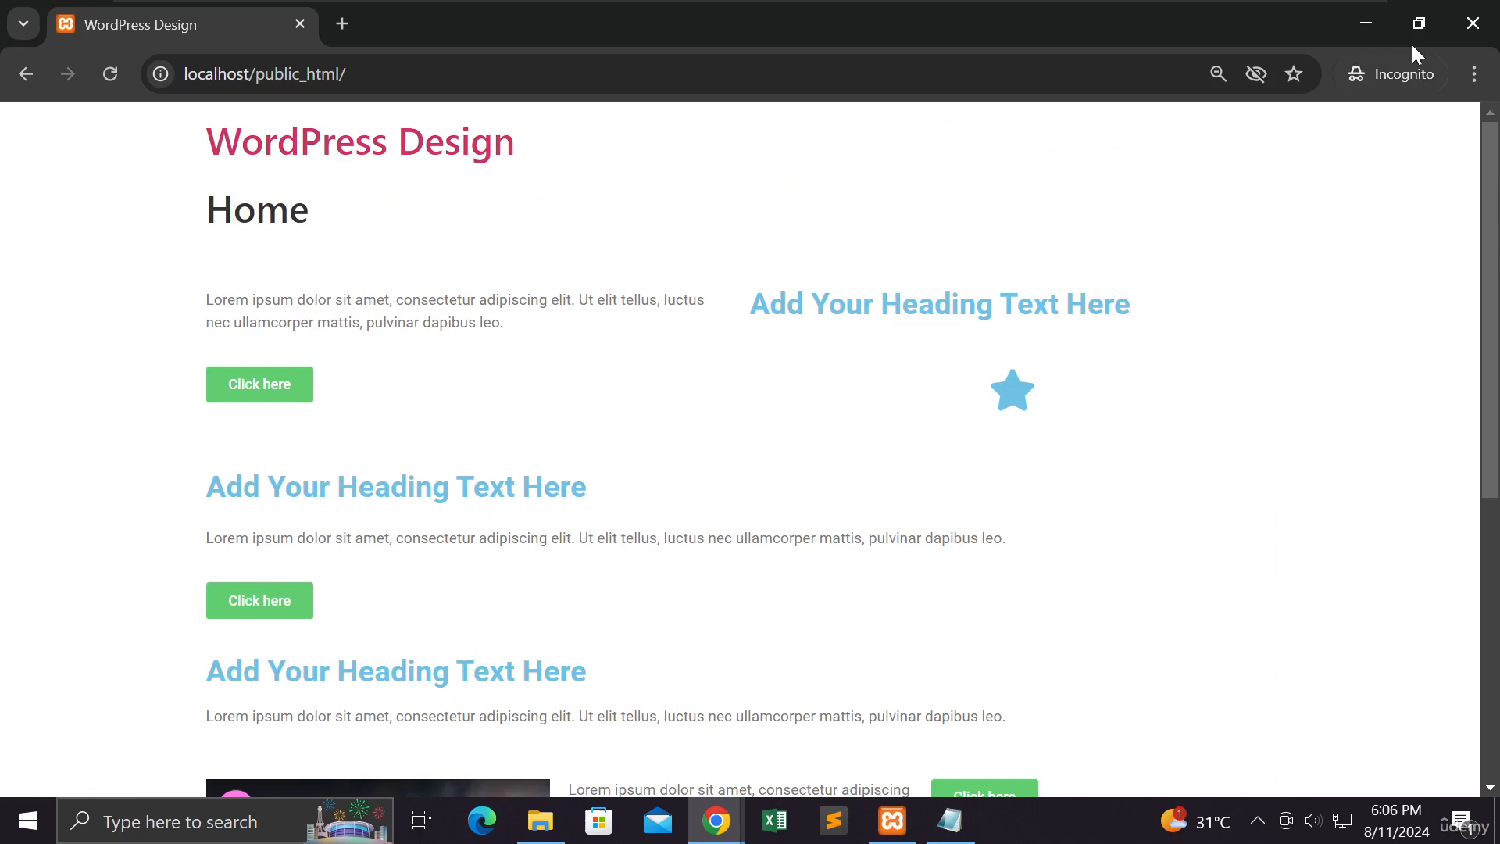
Step: Minimize the Incognito window and switch to the Grid Layout presentation in Chrome
{"action": "left_click", "coordinate": [1361, 31]}
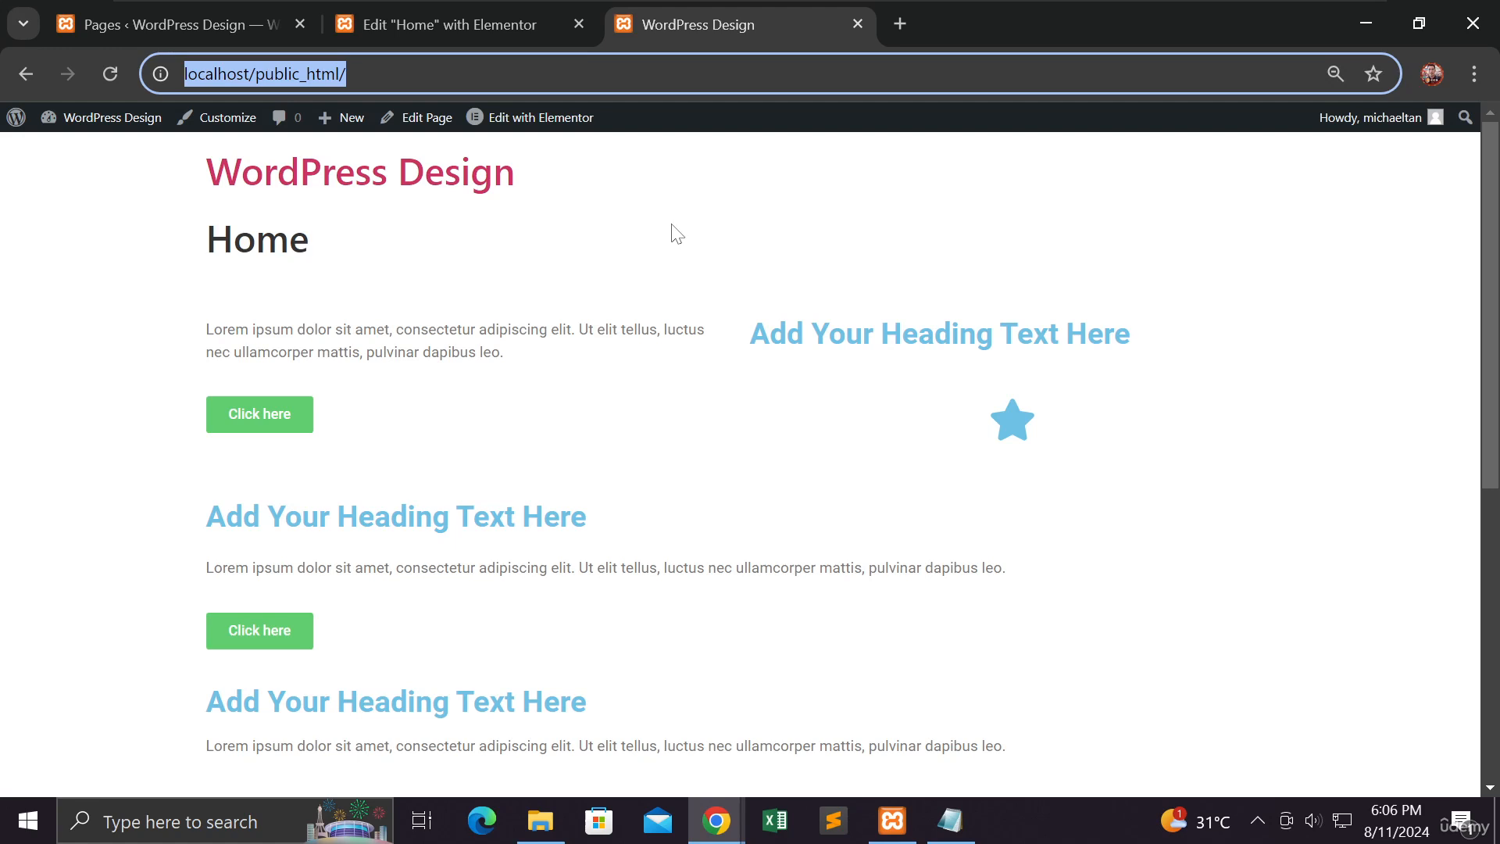
{"action": "key", "text": "alt+Tab"}
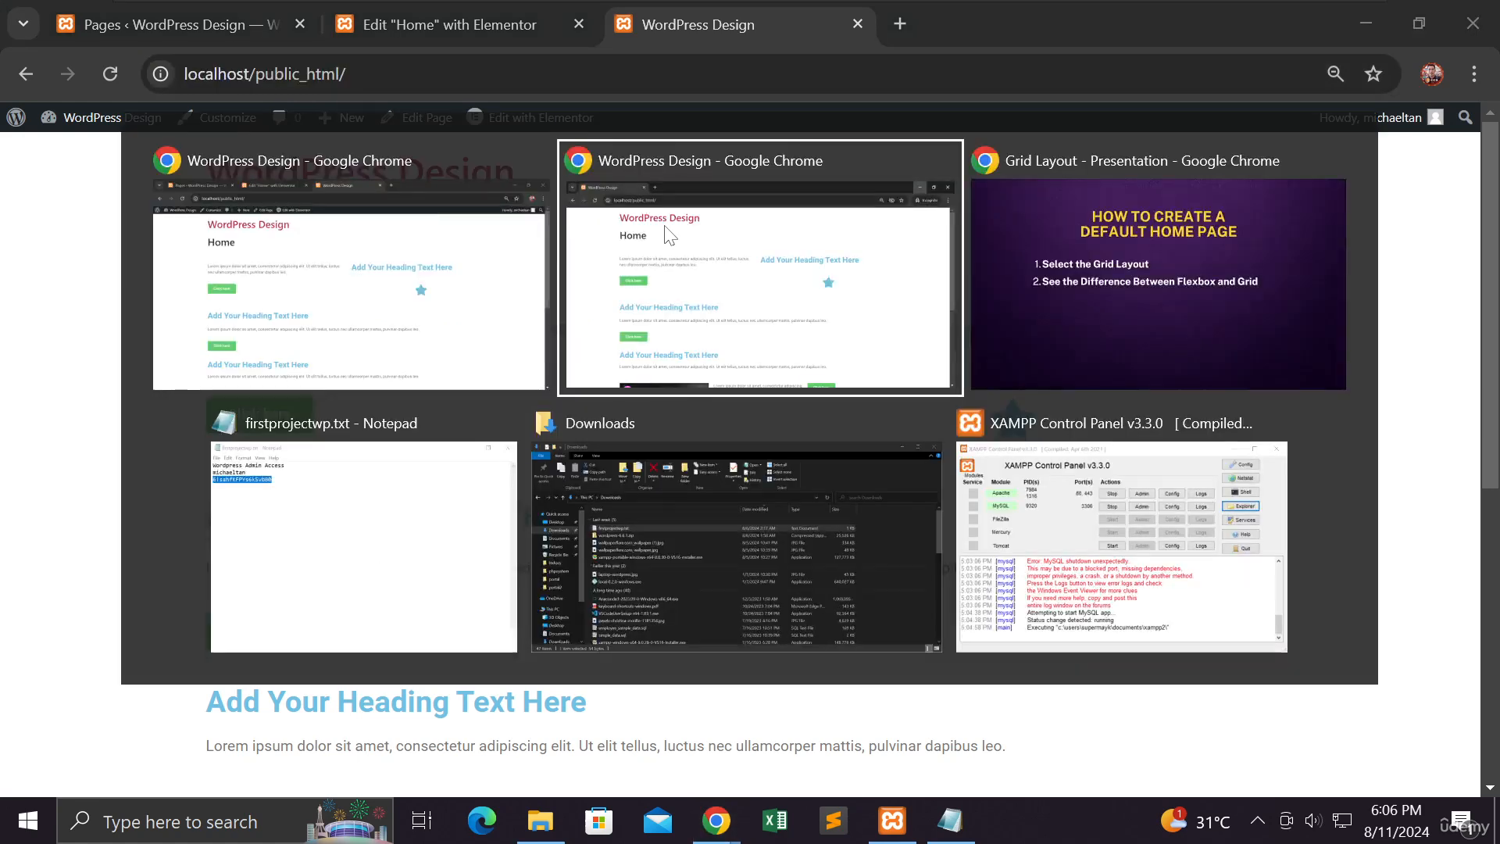
{"action": "left_click", "coordinate": [1046, 265]}
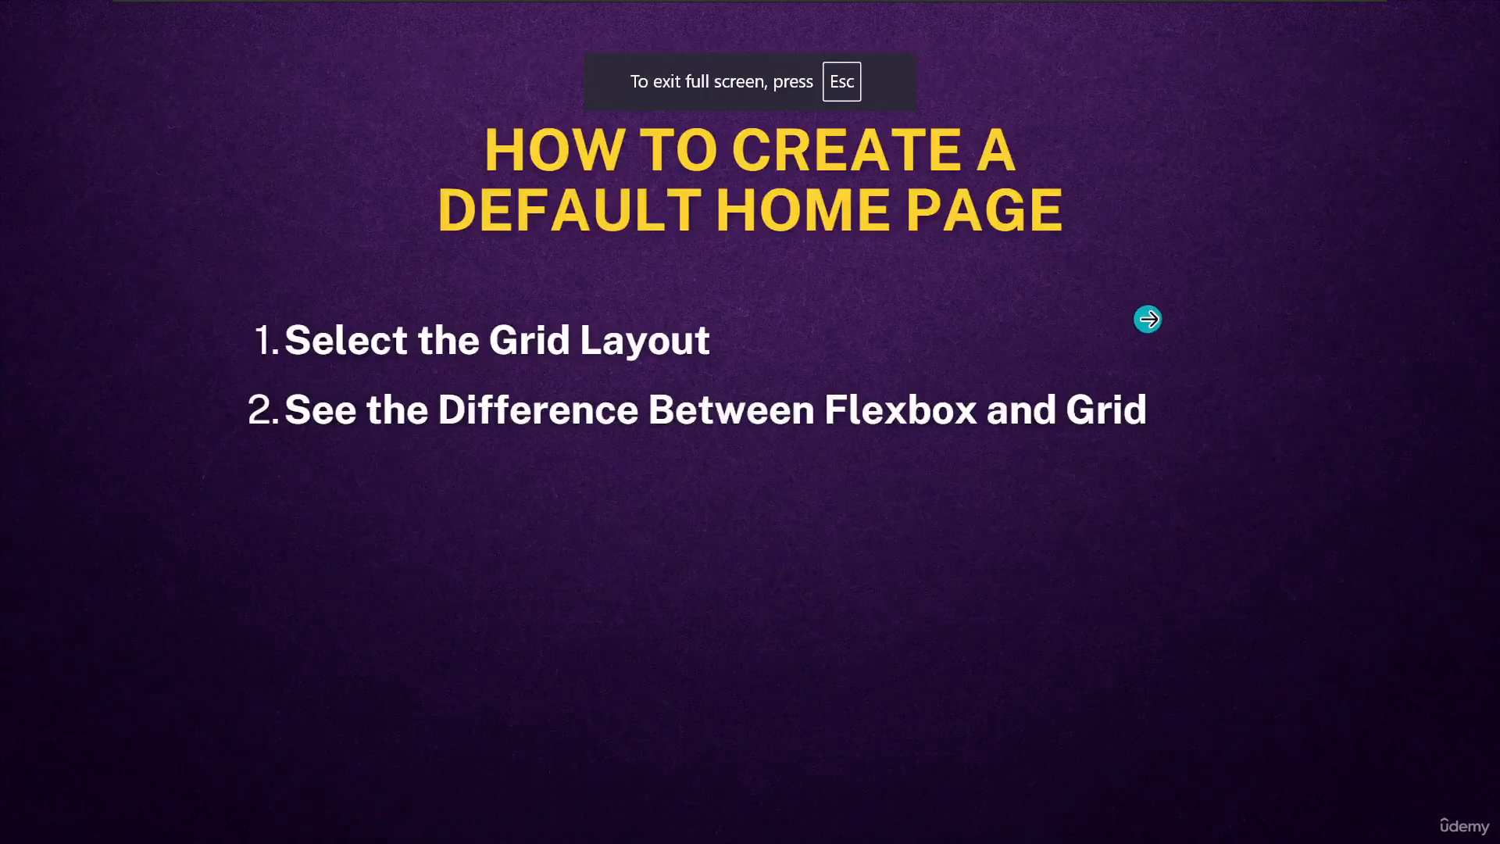